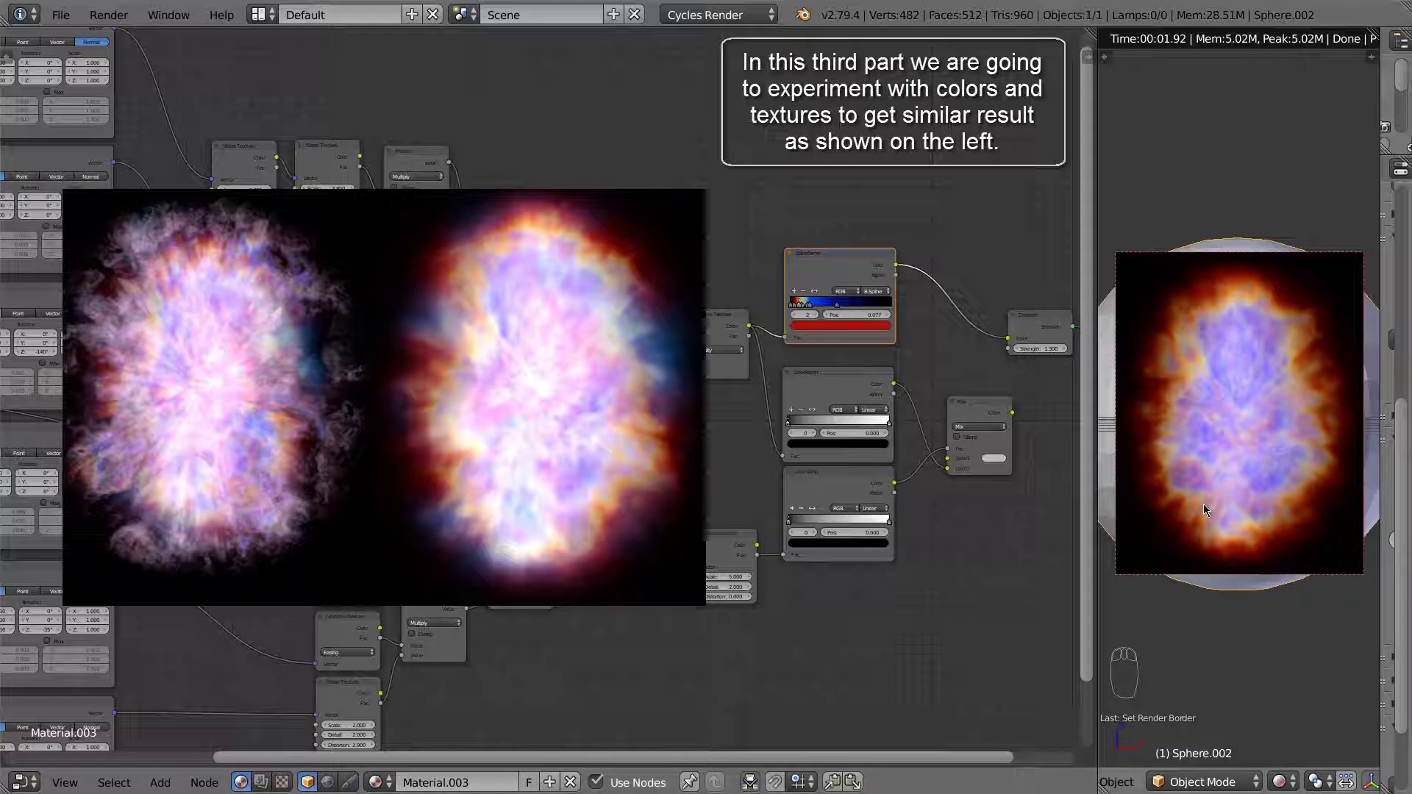
Replace the middle grayscale ColorRamp with a duplicate of the upper ColorRamp and link the Voronoi Texture's color to its factor.
middle_drag(1012, 561, 813, 576)
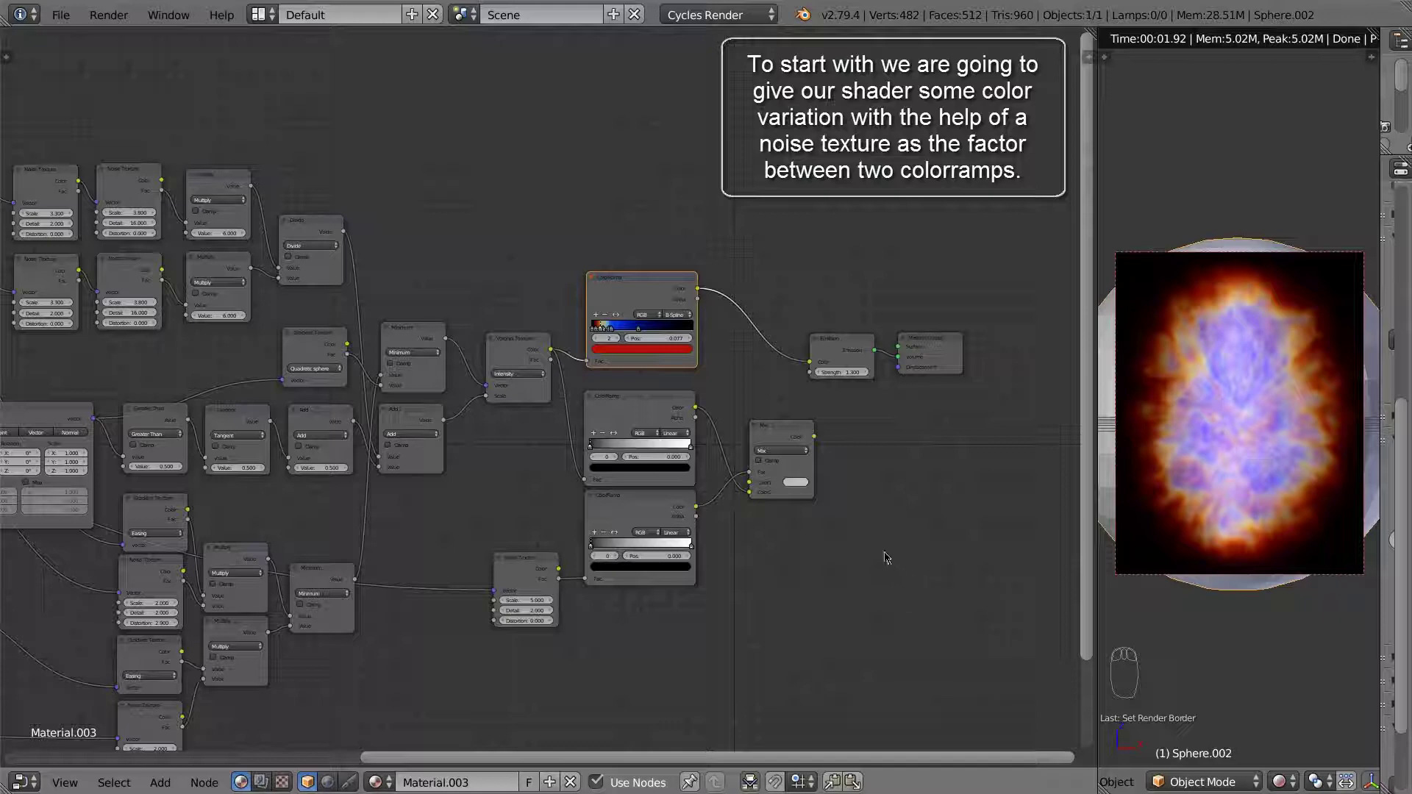
middle_drag(881, 449, 824, 483)
scroll(795, 498, up, 3)
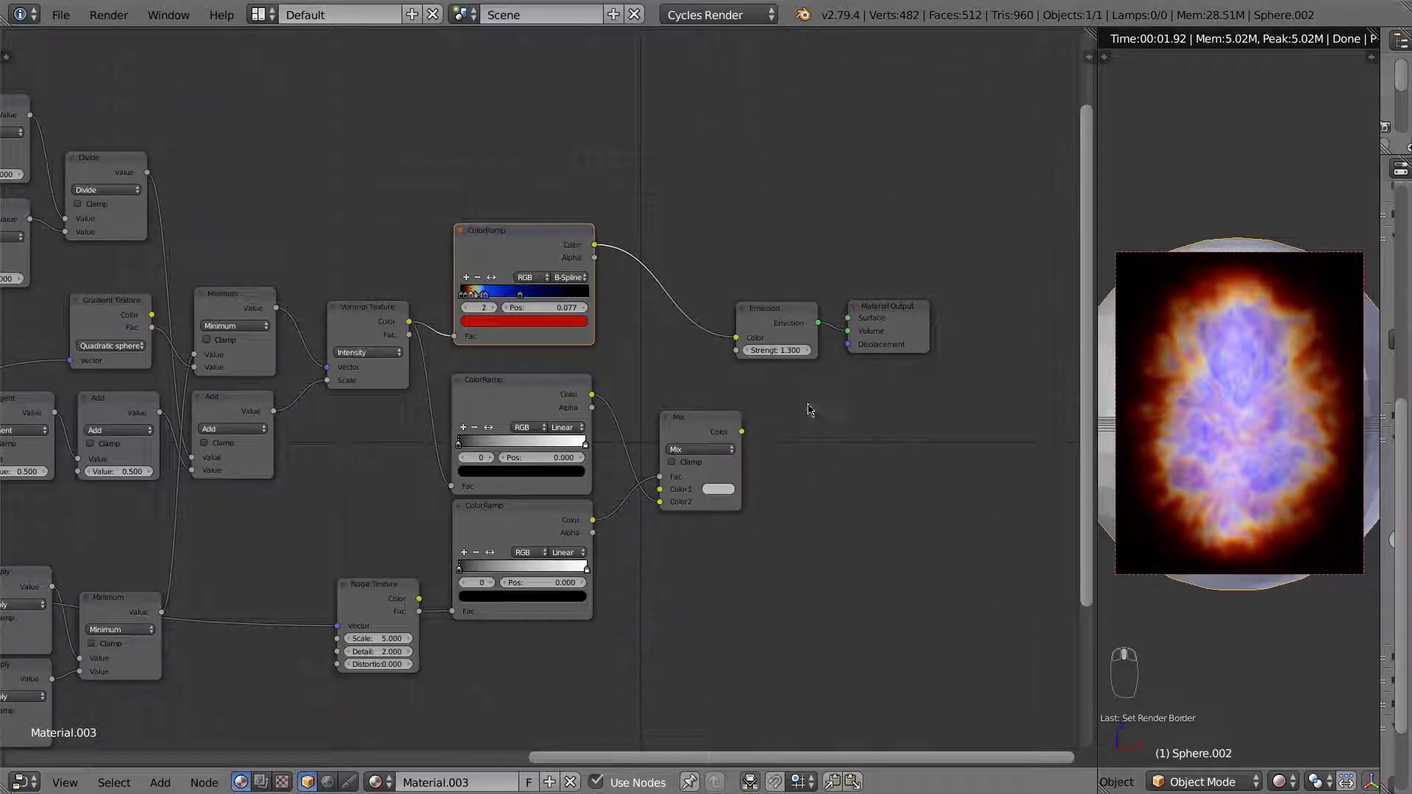
click(532, 392)
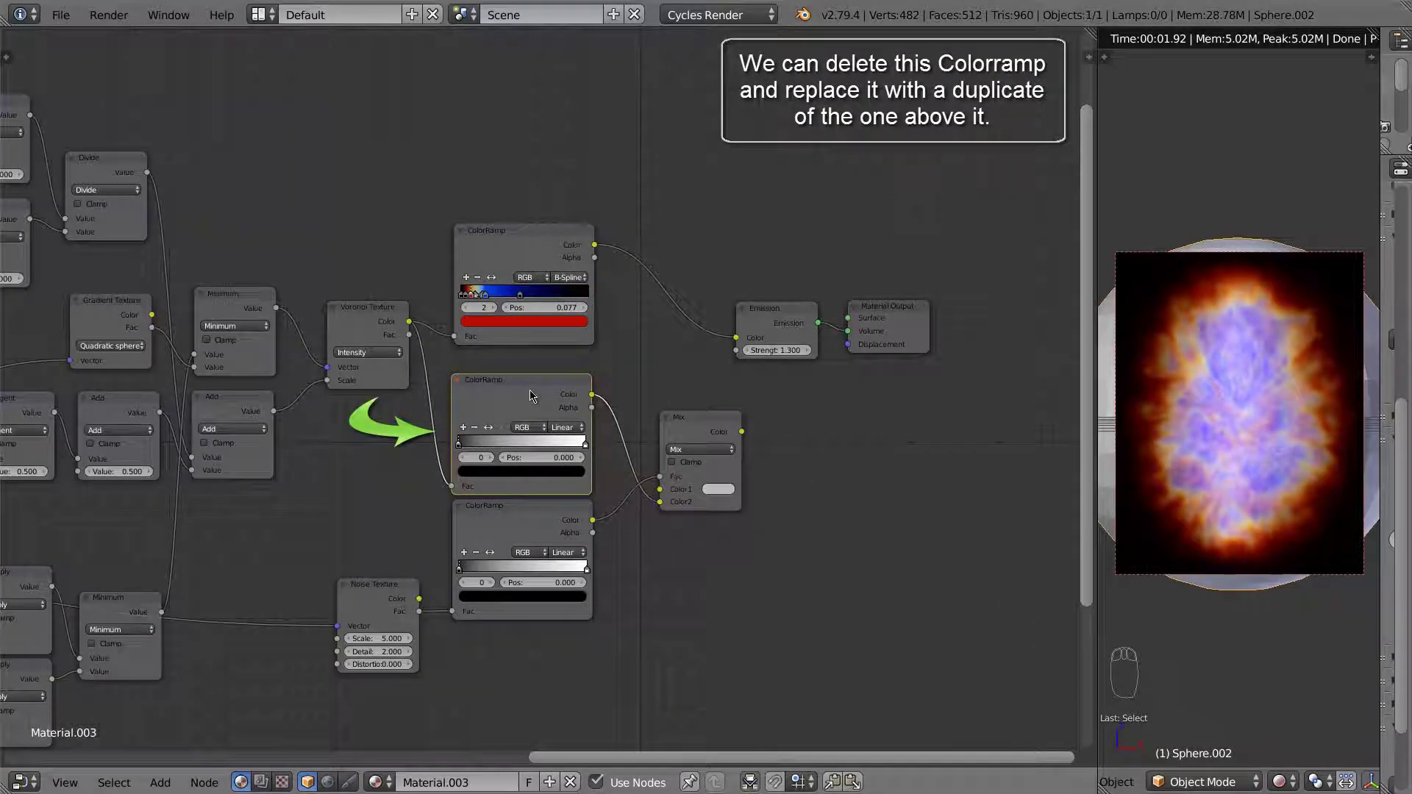
key(x)
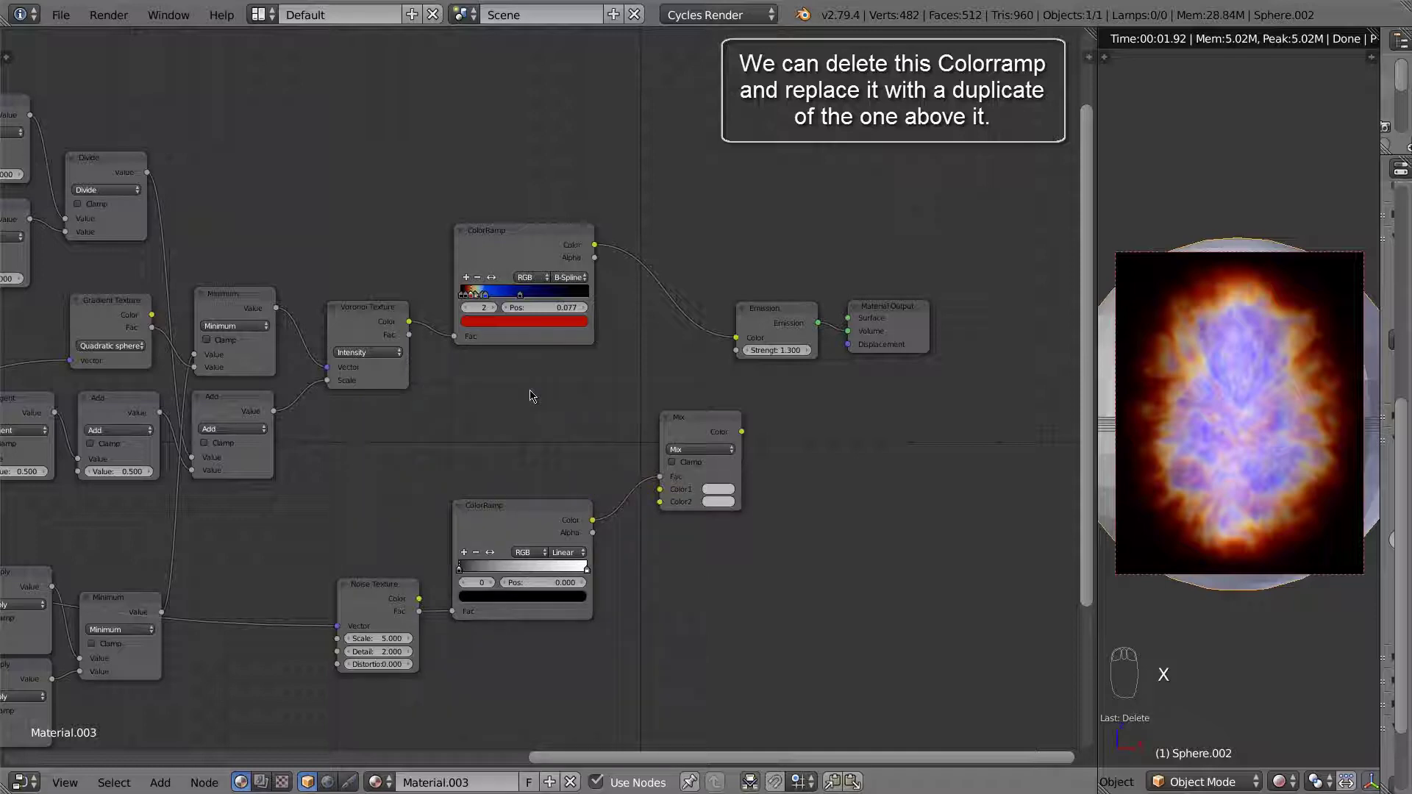
click(524, 259)
key(shift+d)
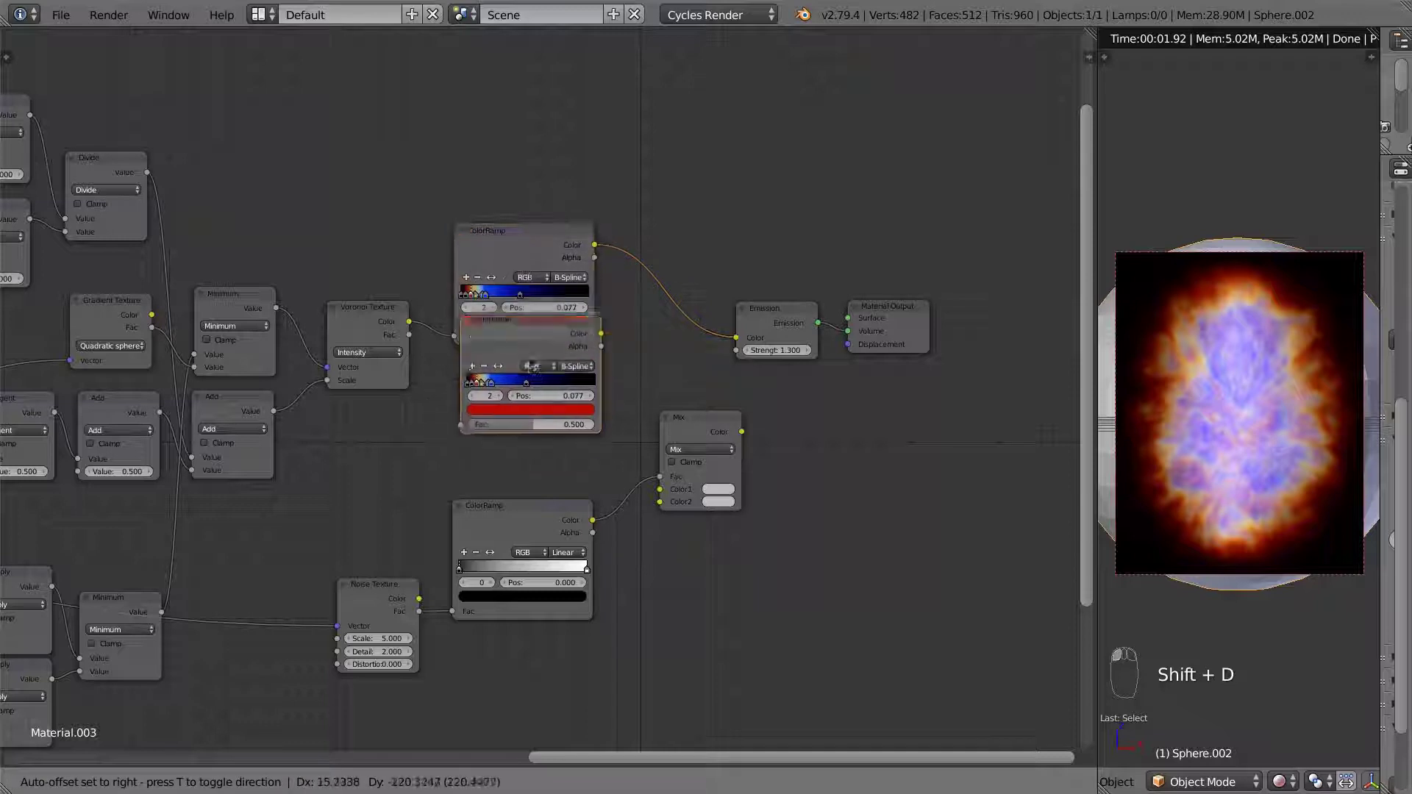
click(526, 395)
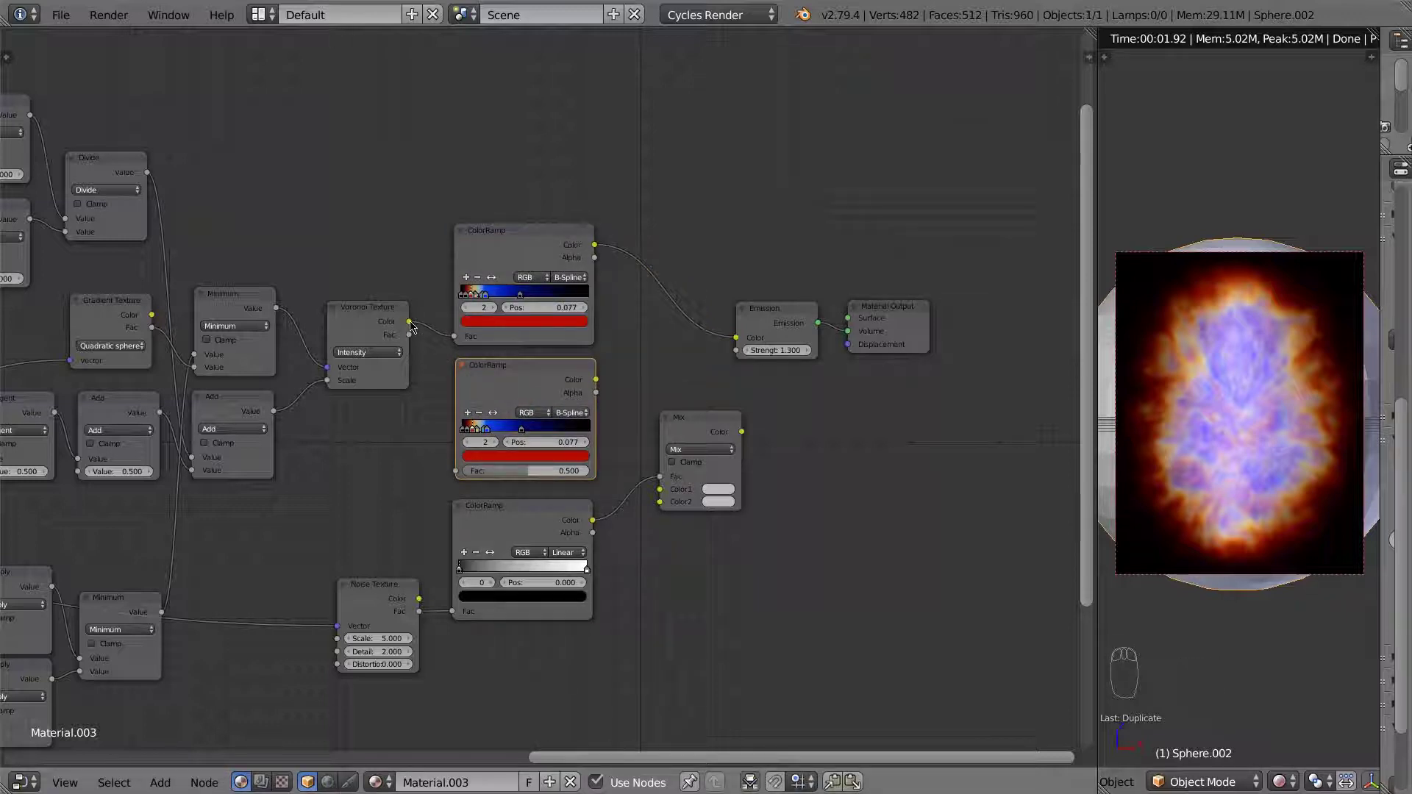
drag(410, 322, 474, 476)
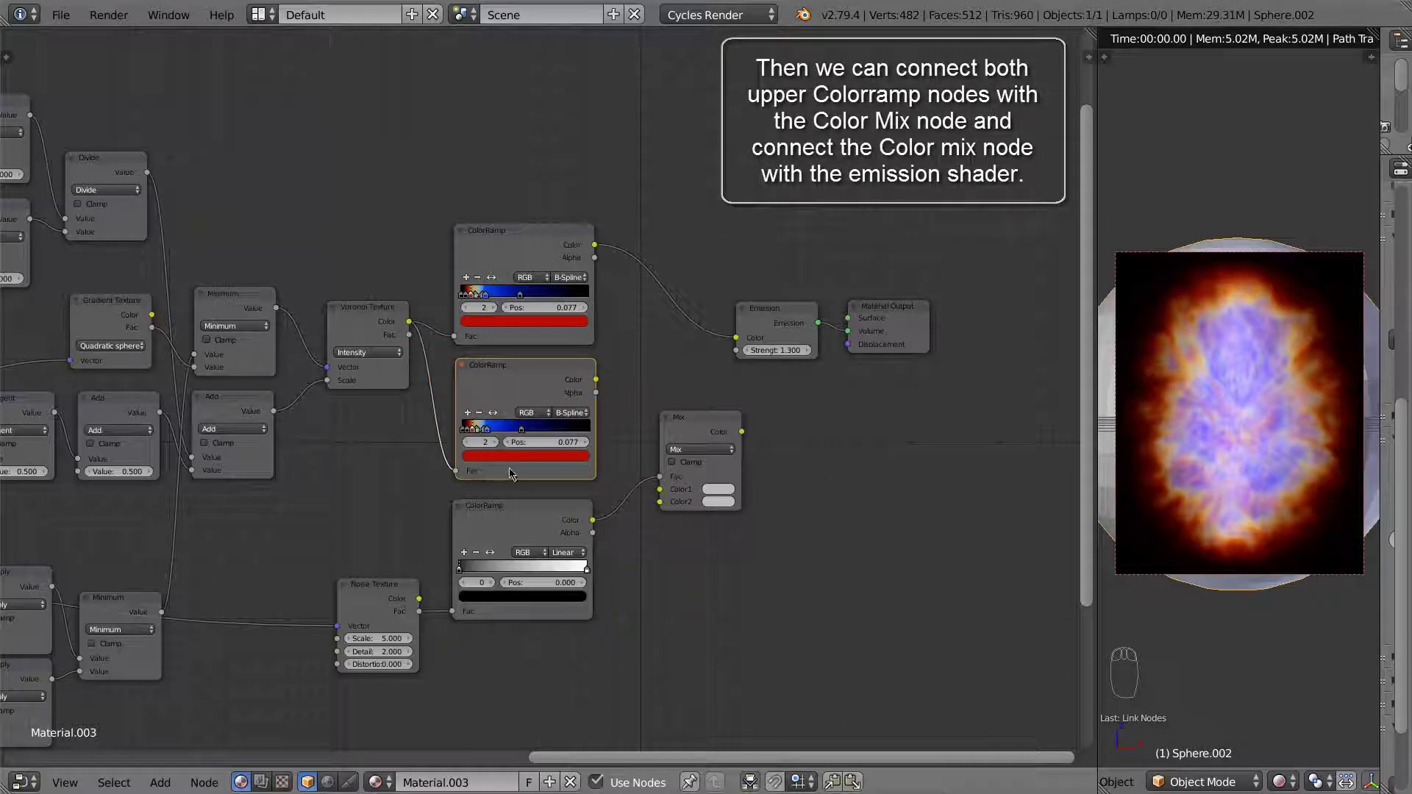
Place the Mix node before the Emission shader and feed its two color inputs from the two upper ColorRamps.
drag(704, 433, 685, 314)
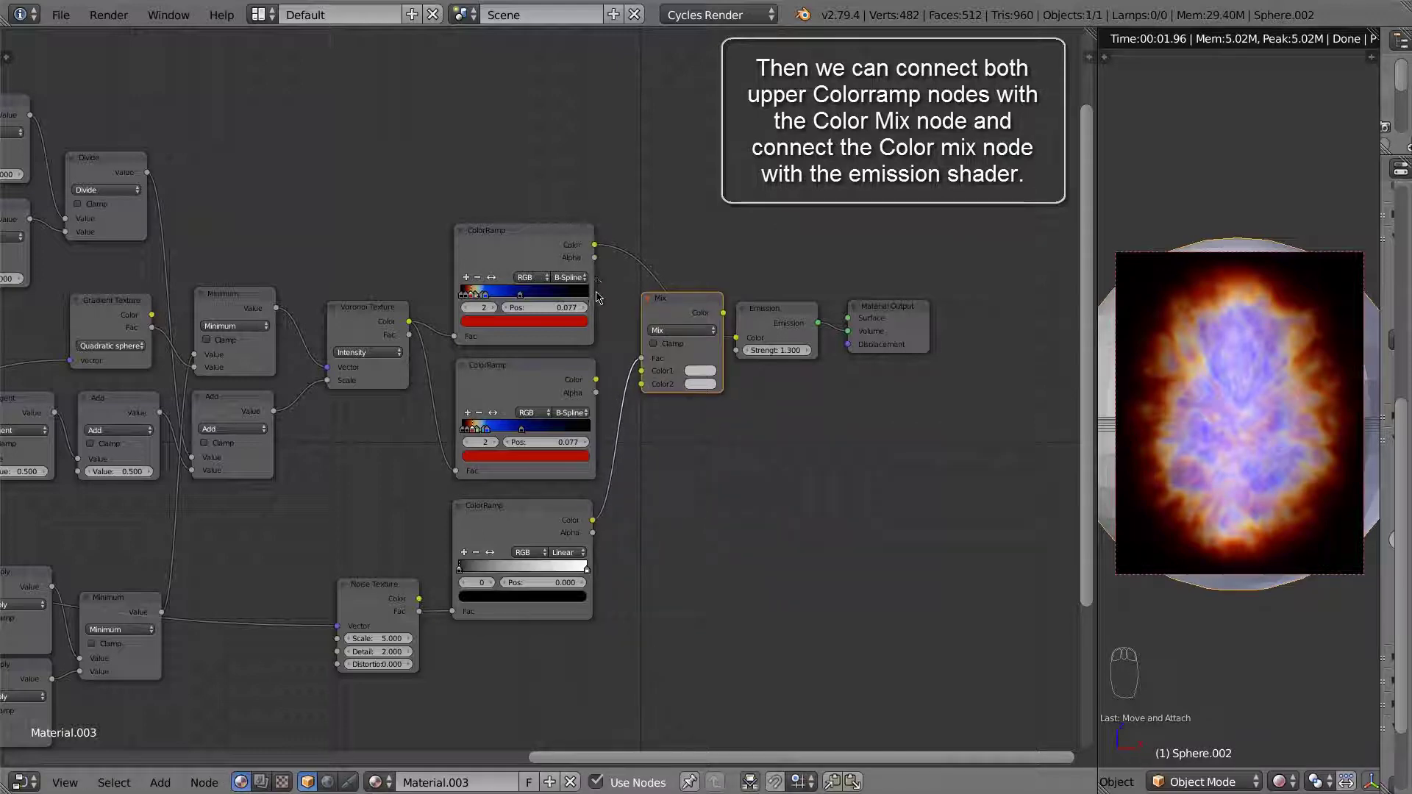
drag(594, 246, 641, 383)
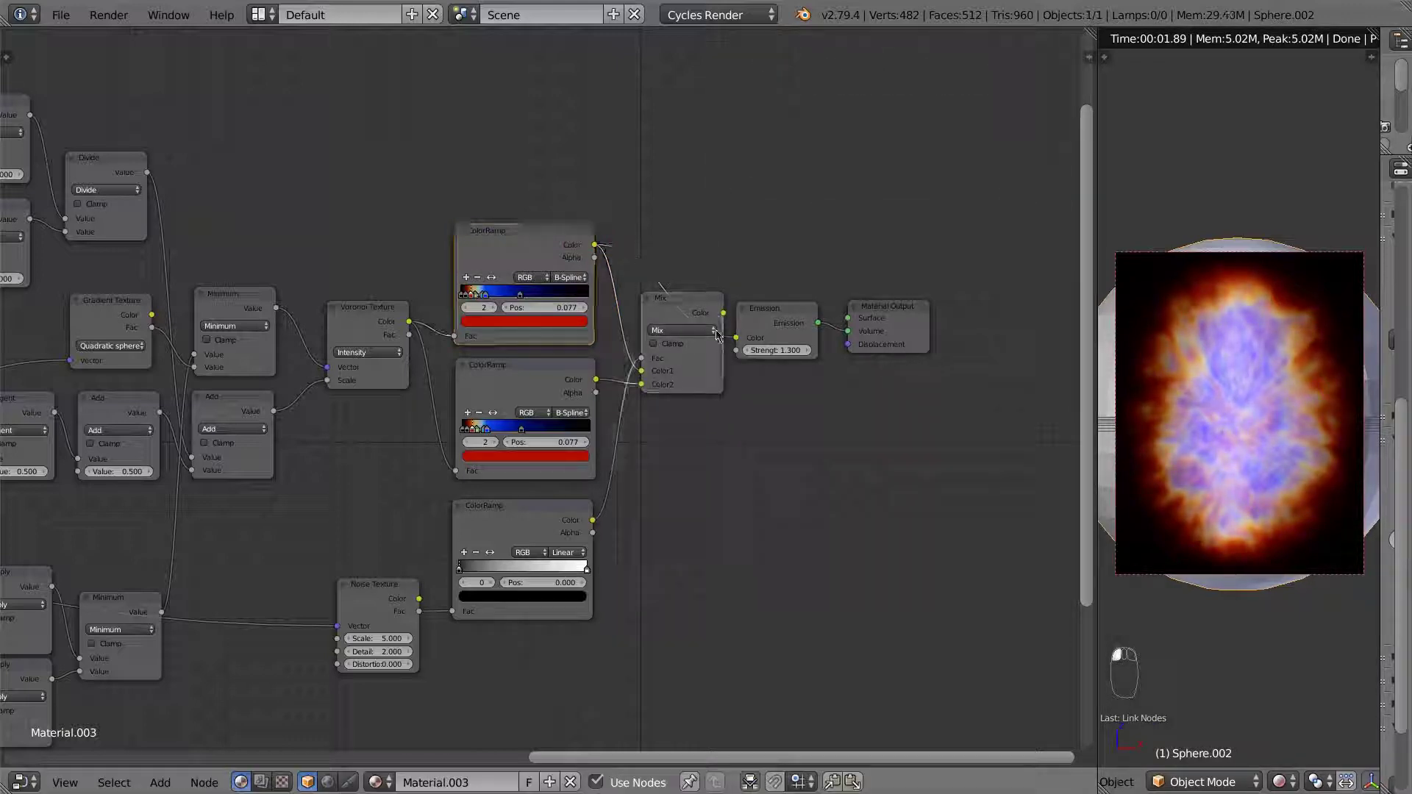
drag(696, 304, 734, 338)
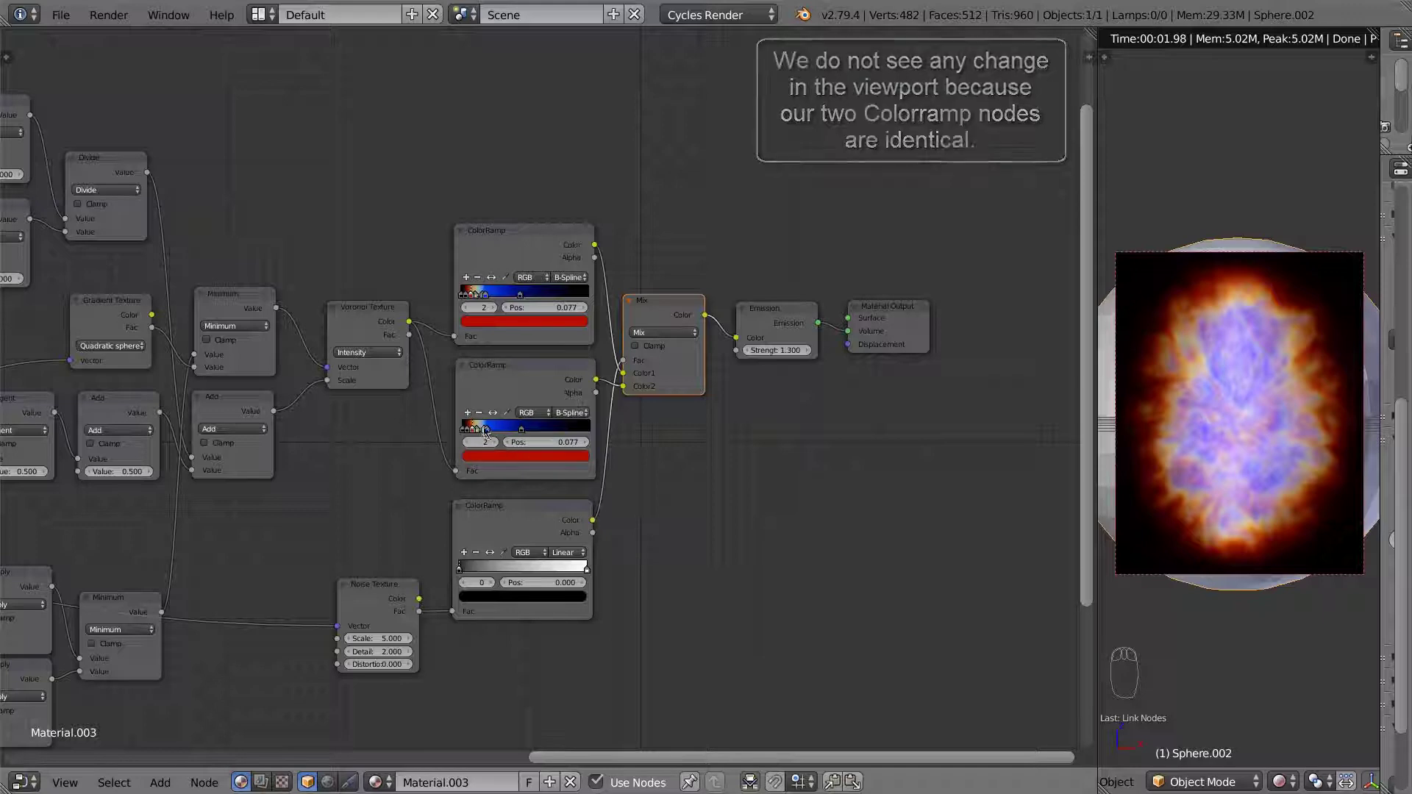
Connect the Noise Texture's Fac output directly to the Mix node's factor and move the bypassed grayscale ColorRamp aside.
scroll(627, 364, up, 2)
middle_drag(627, 364, 597, 338)
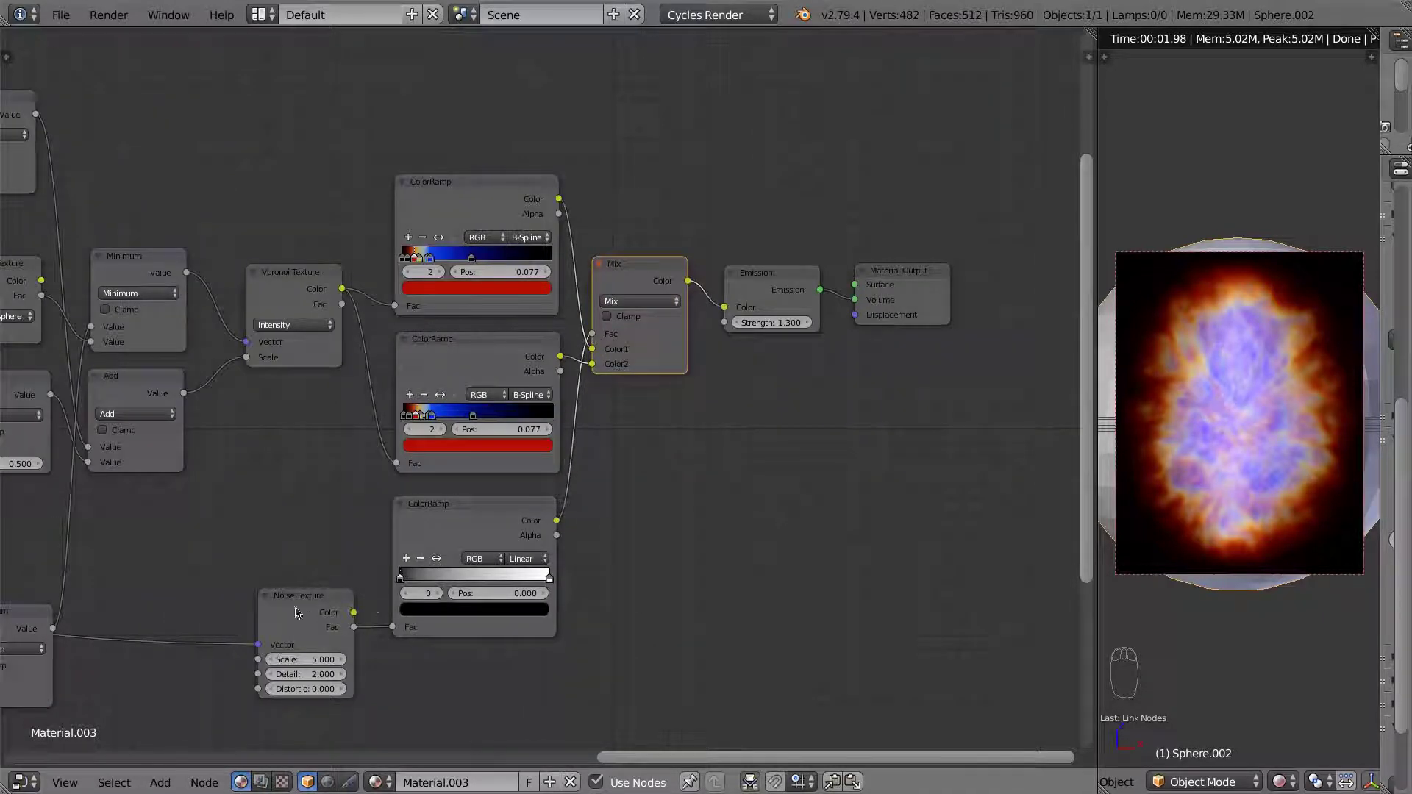
middle_drag(298, 601, 602, 479)
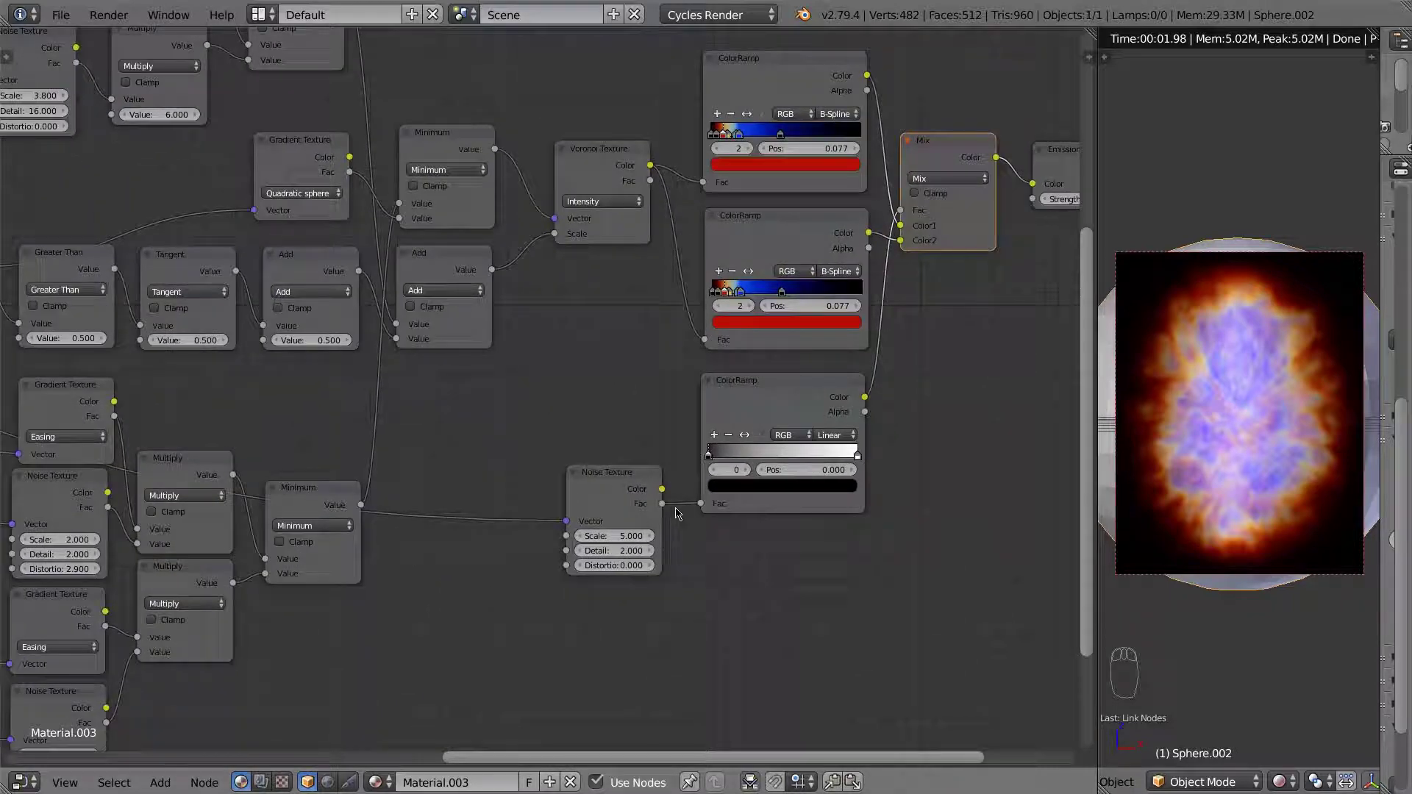
middle_drag(652, 517, 406, 572)
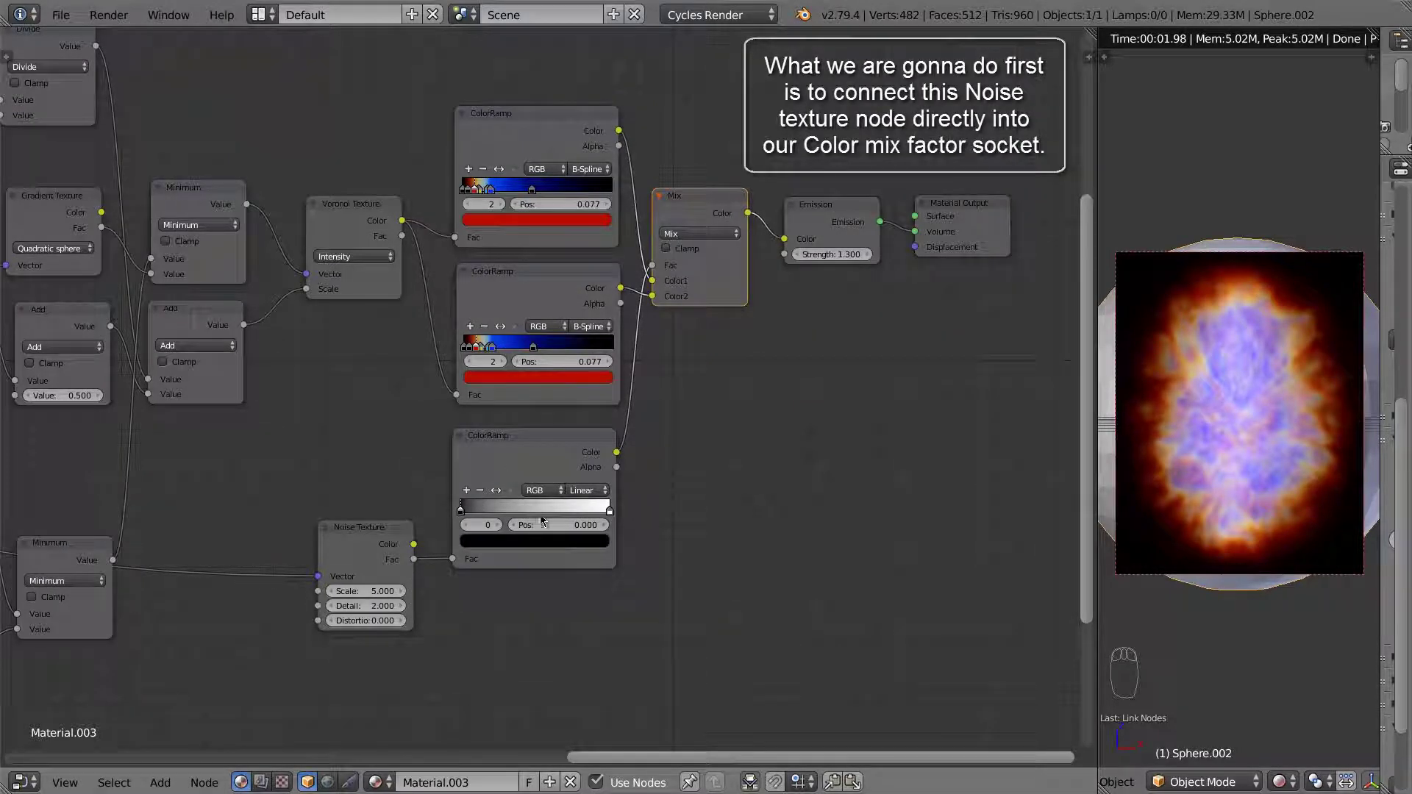
middle_drag(690, 492, 682, 530)
drag(446, 599, 645, 309)
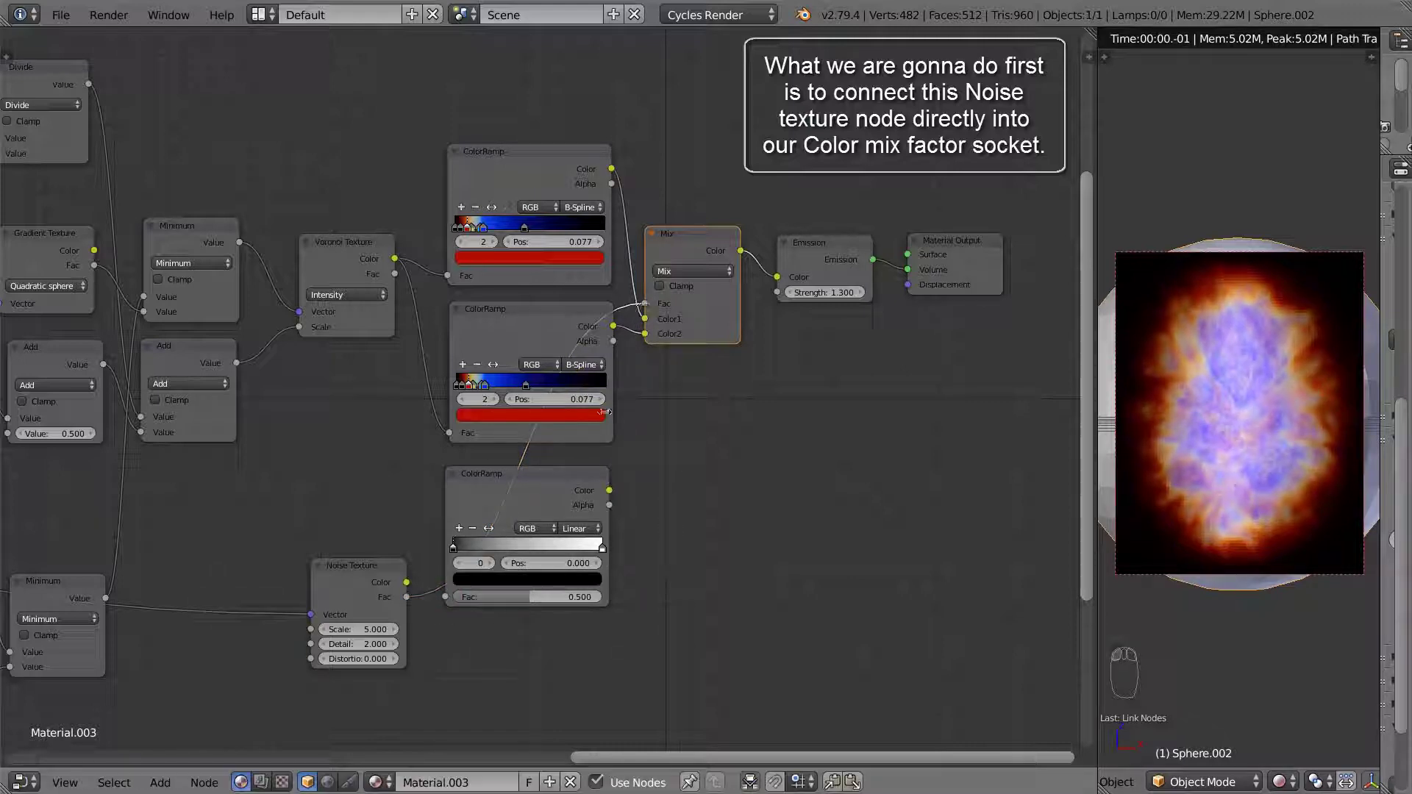
drag(540, 508, 600, 514)
drag(502, 607, 683, 304)
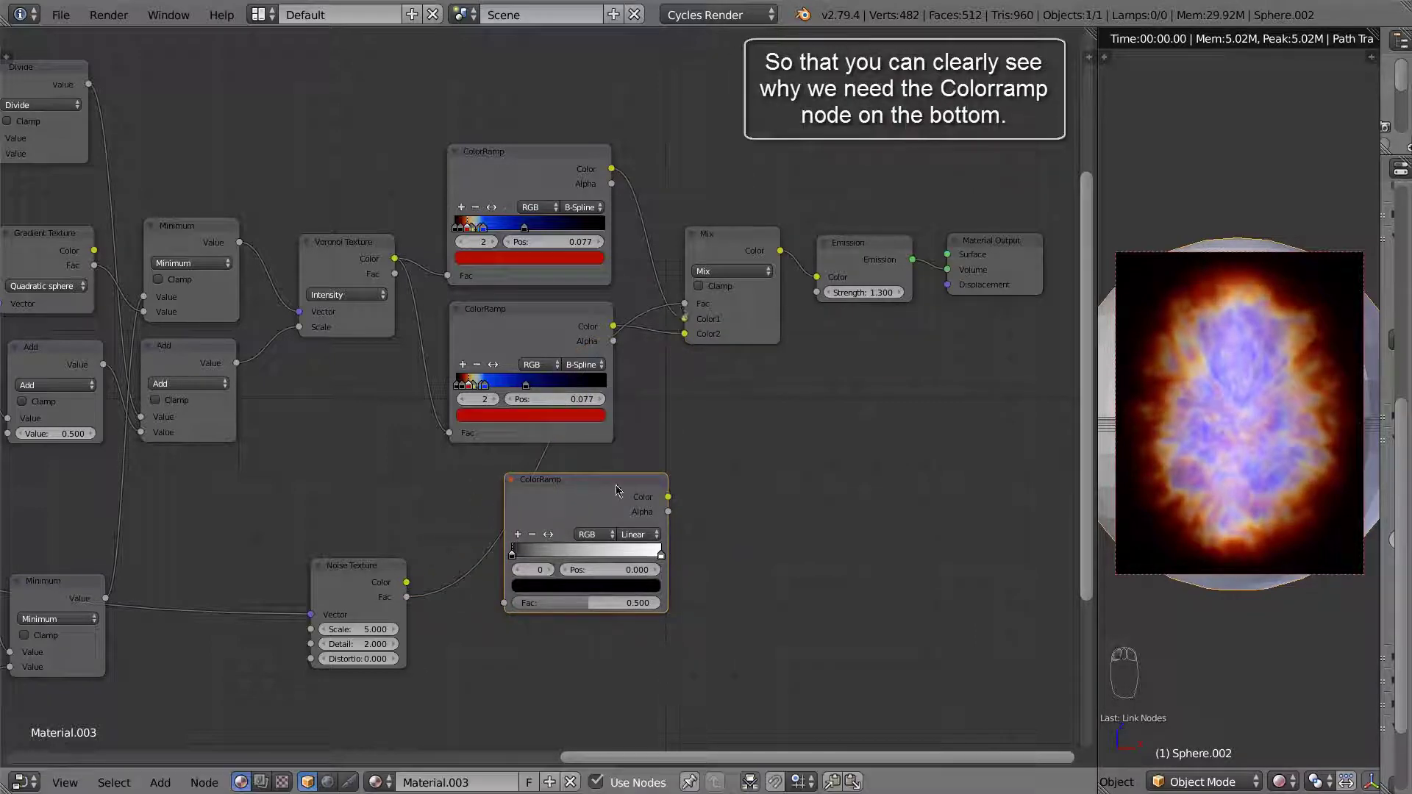
drag(647, 509, 725, 549)
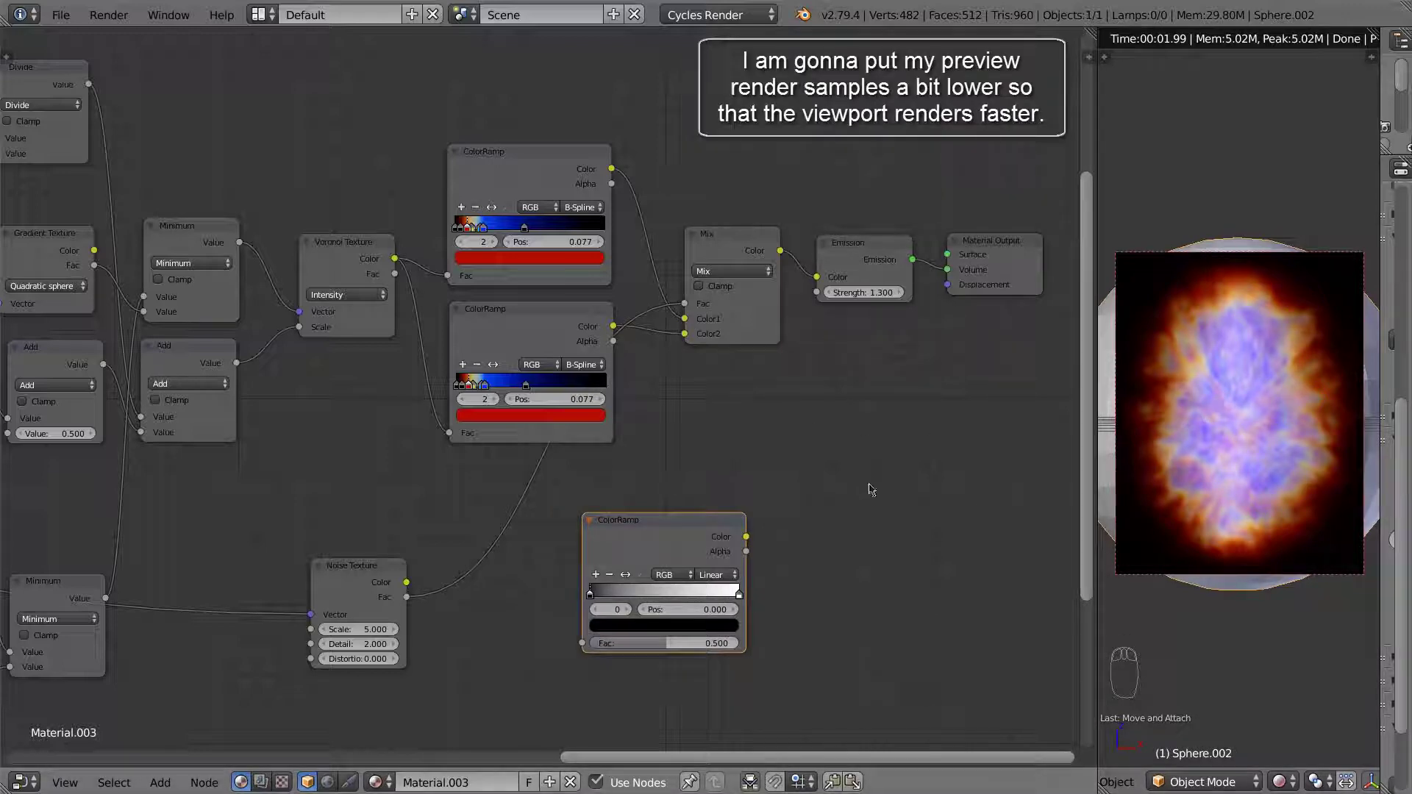
Lower the preview render samples to 4 in the sampling settings.
drag(1380, 500, 1193, 514)
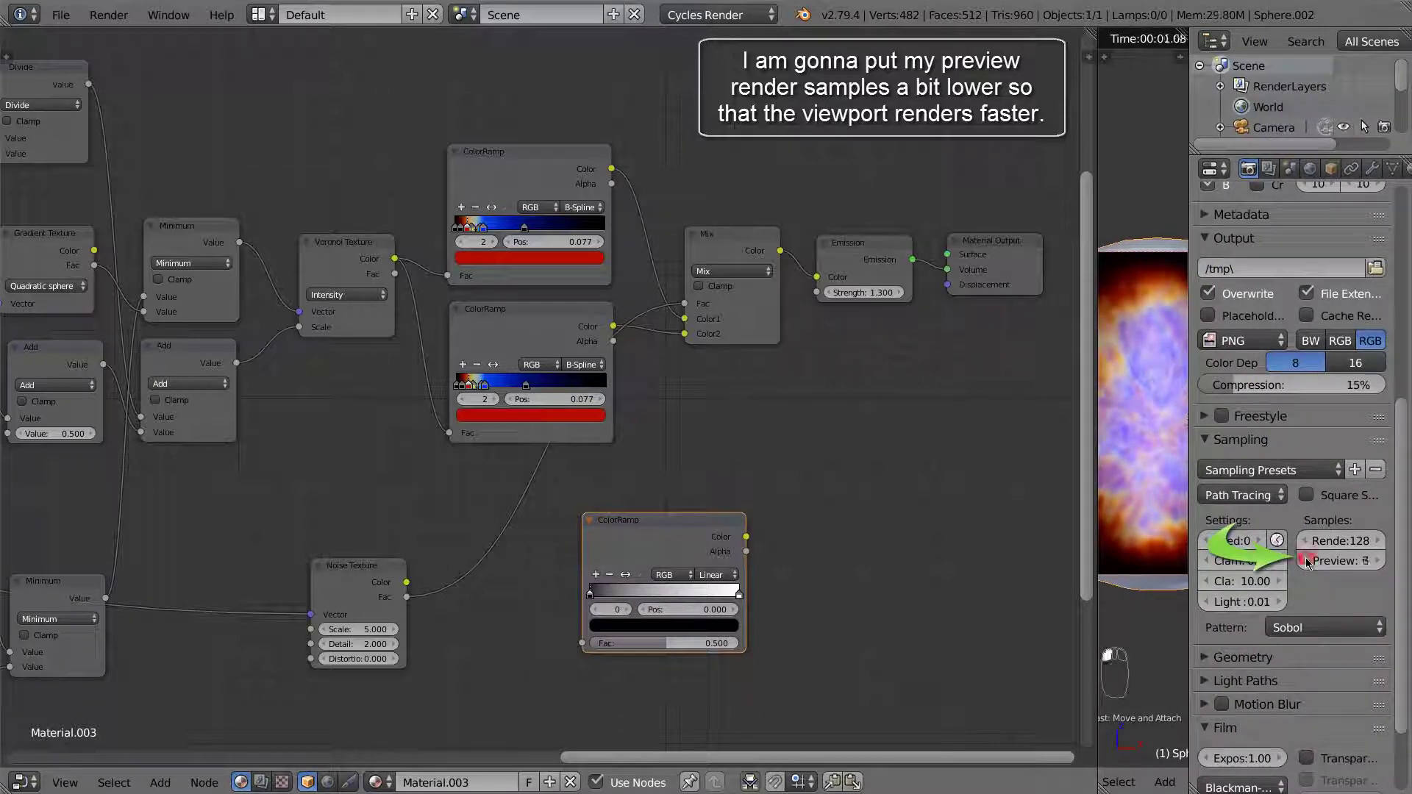
click(1307, 562)
click(1307, 562)
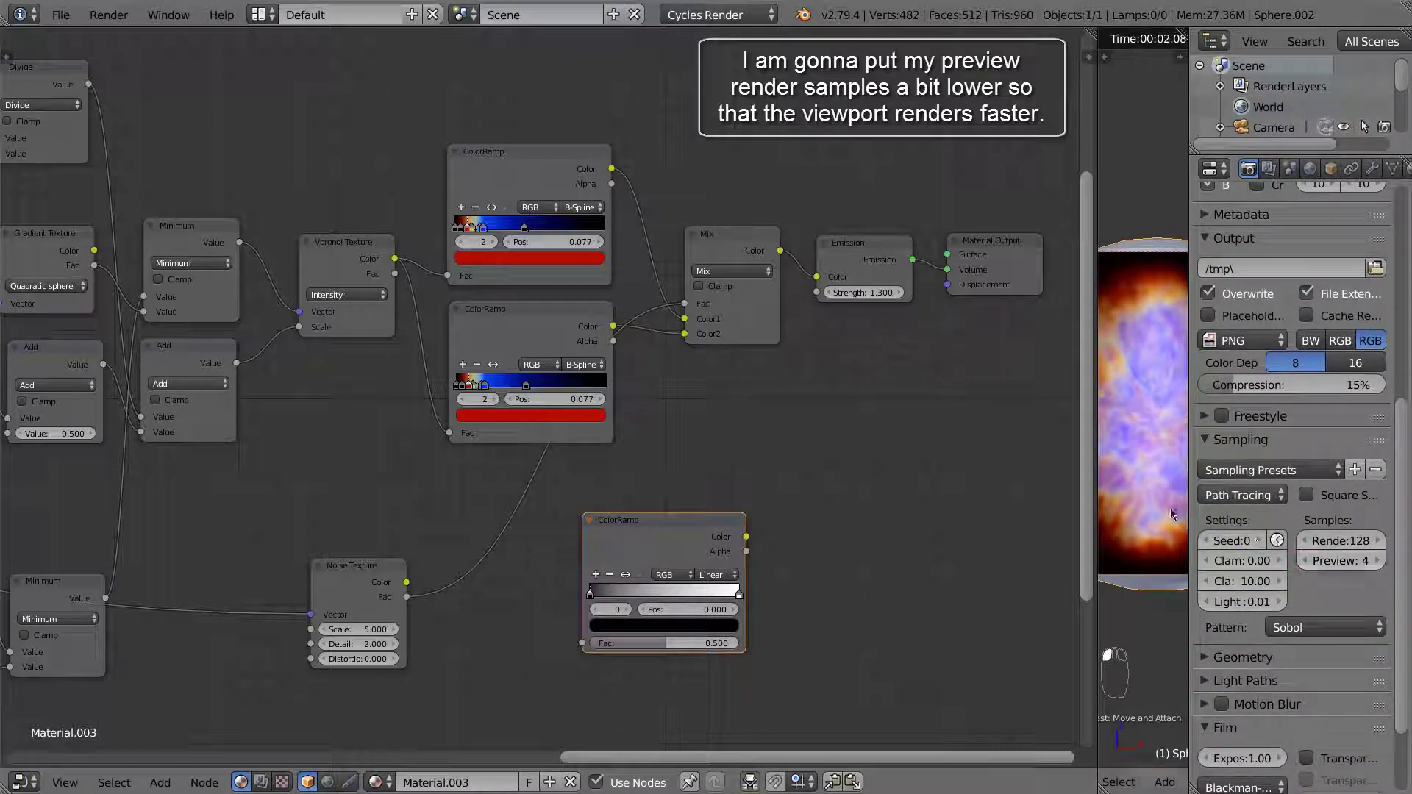
drag(1189, 497, 1384, 497)
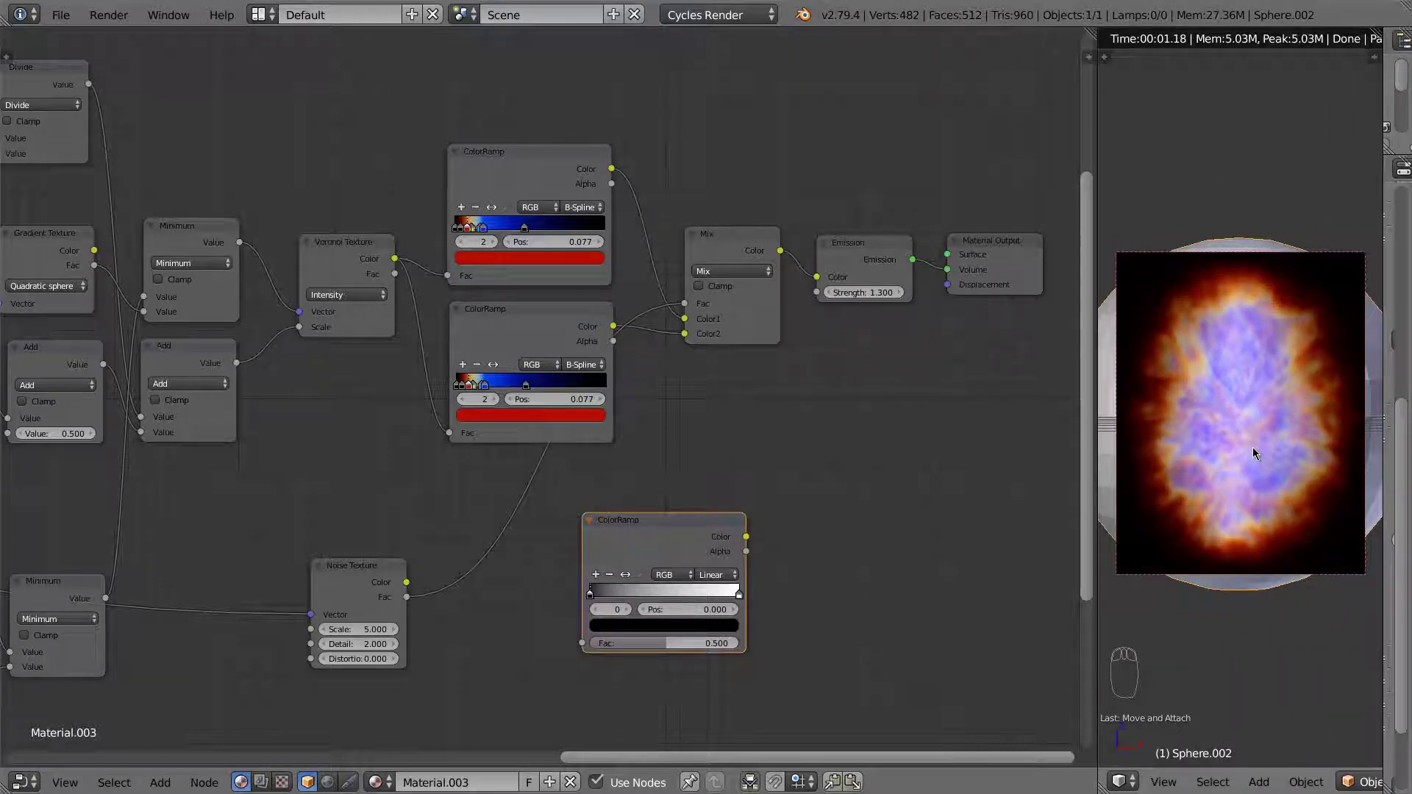
Redraw the viewport render border more tightly around the explosion.
key(shift+b)
drag(1137, 270, 1345, 566)
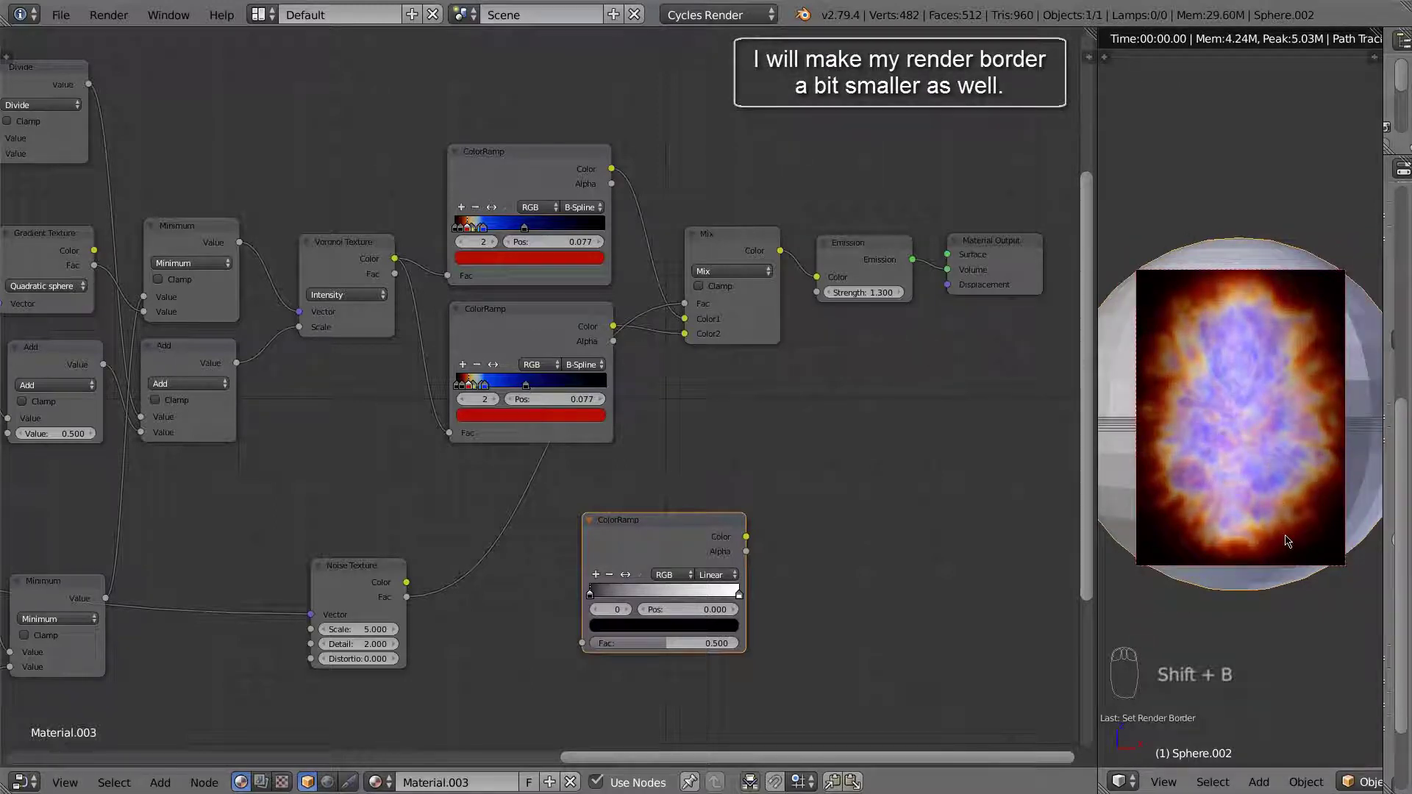
scroll(1291, 542, down, 1)
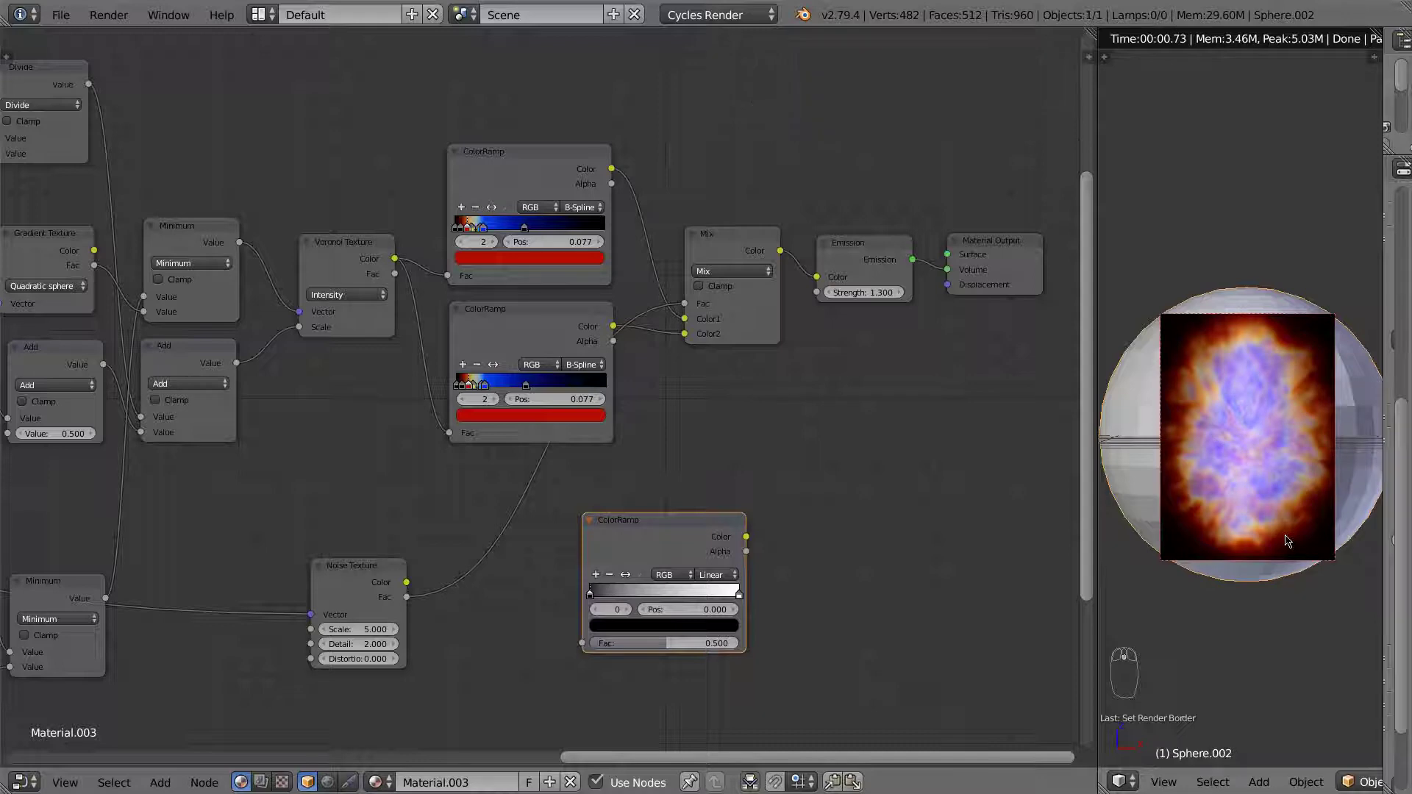
Move the Noise Texture close to the second ColorRamp and change that ramp's third handle from red to green.
middle_drag(709, 438, 784, 478)
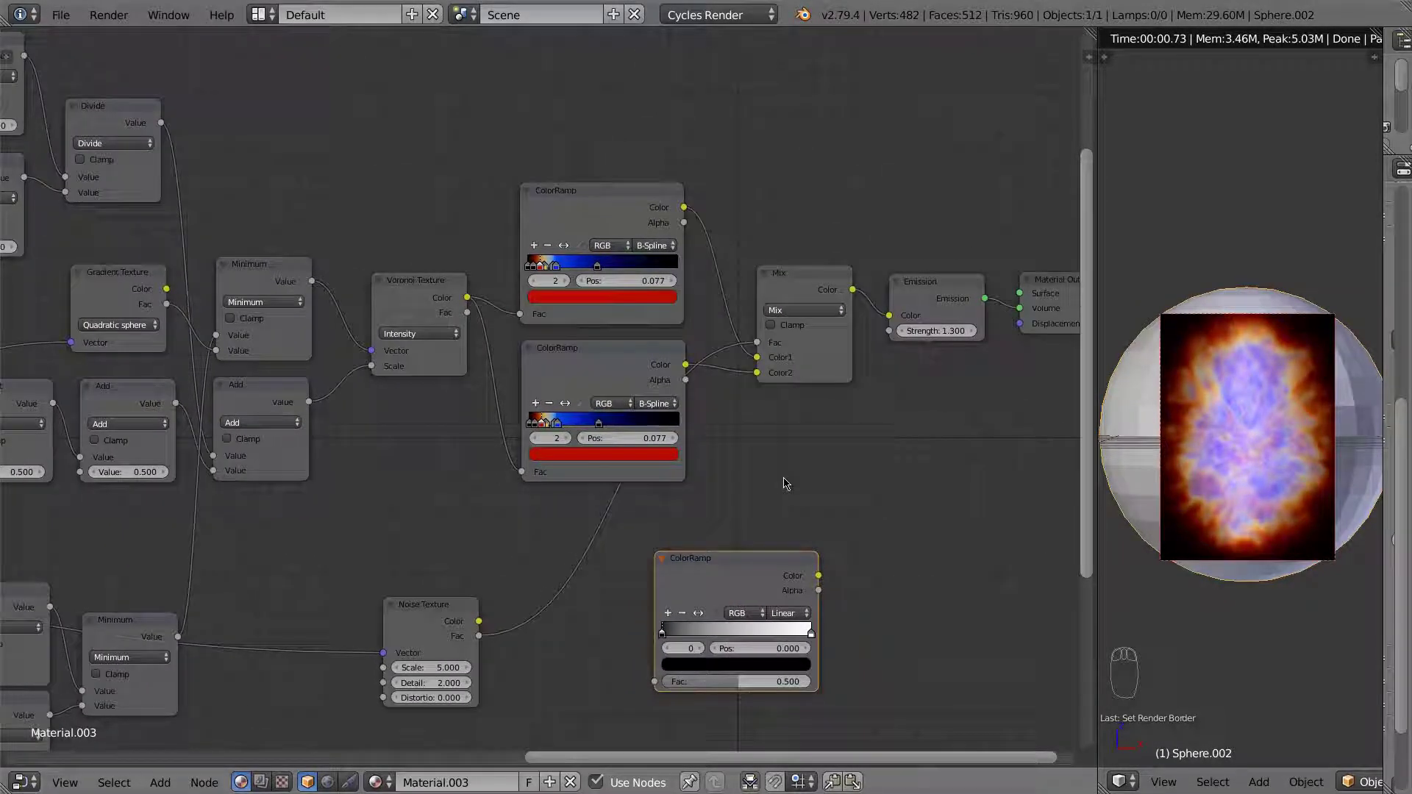
drag(452, 616, 508, 513)
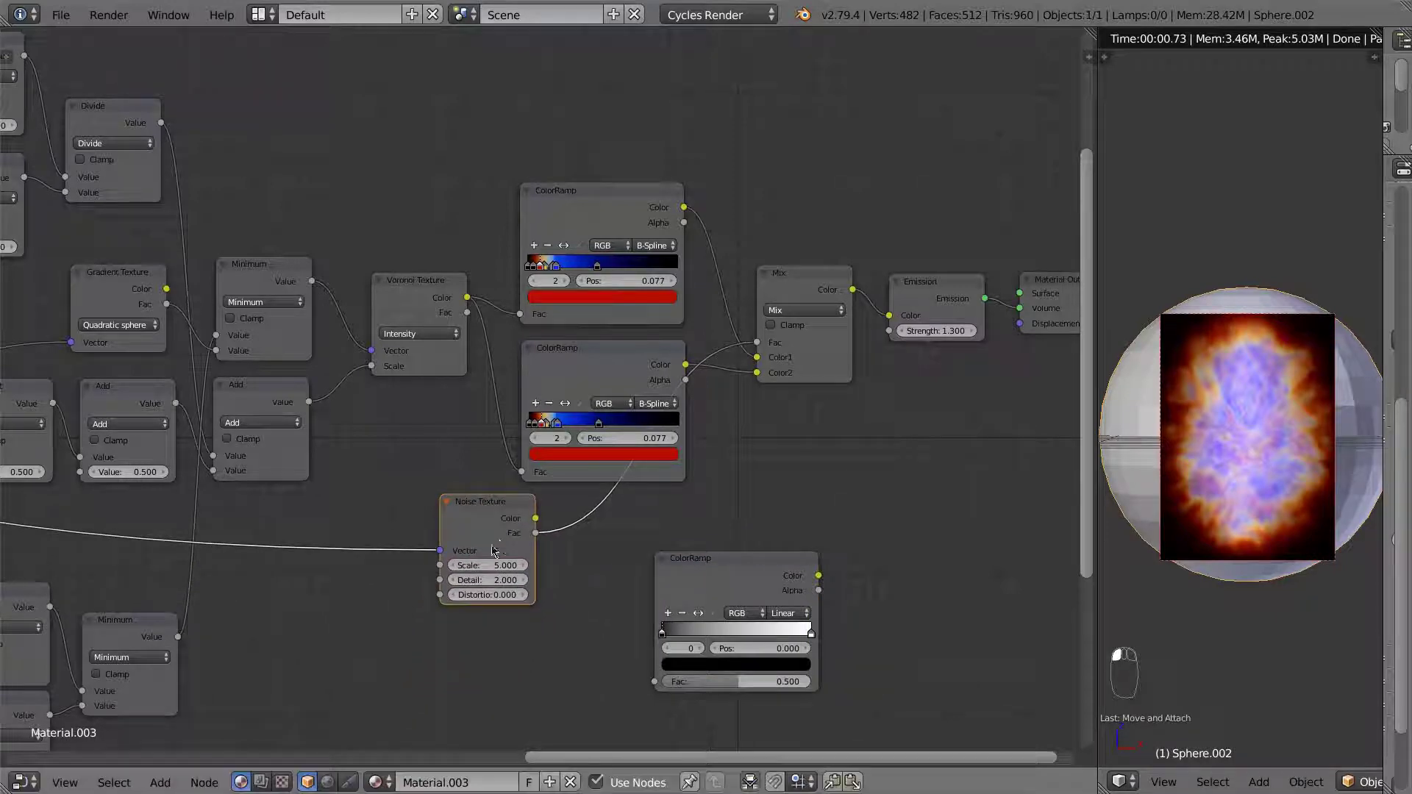
middle_drag(759, 473, 688, 565)
scroll(688, 564, down, 2)
scroll(603, 465, up, 6)
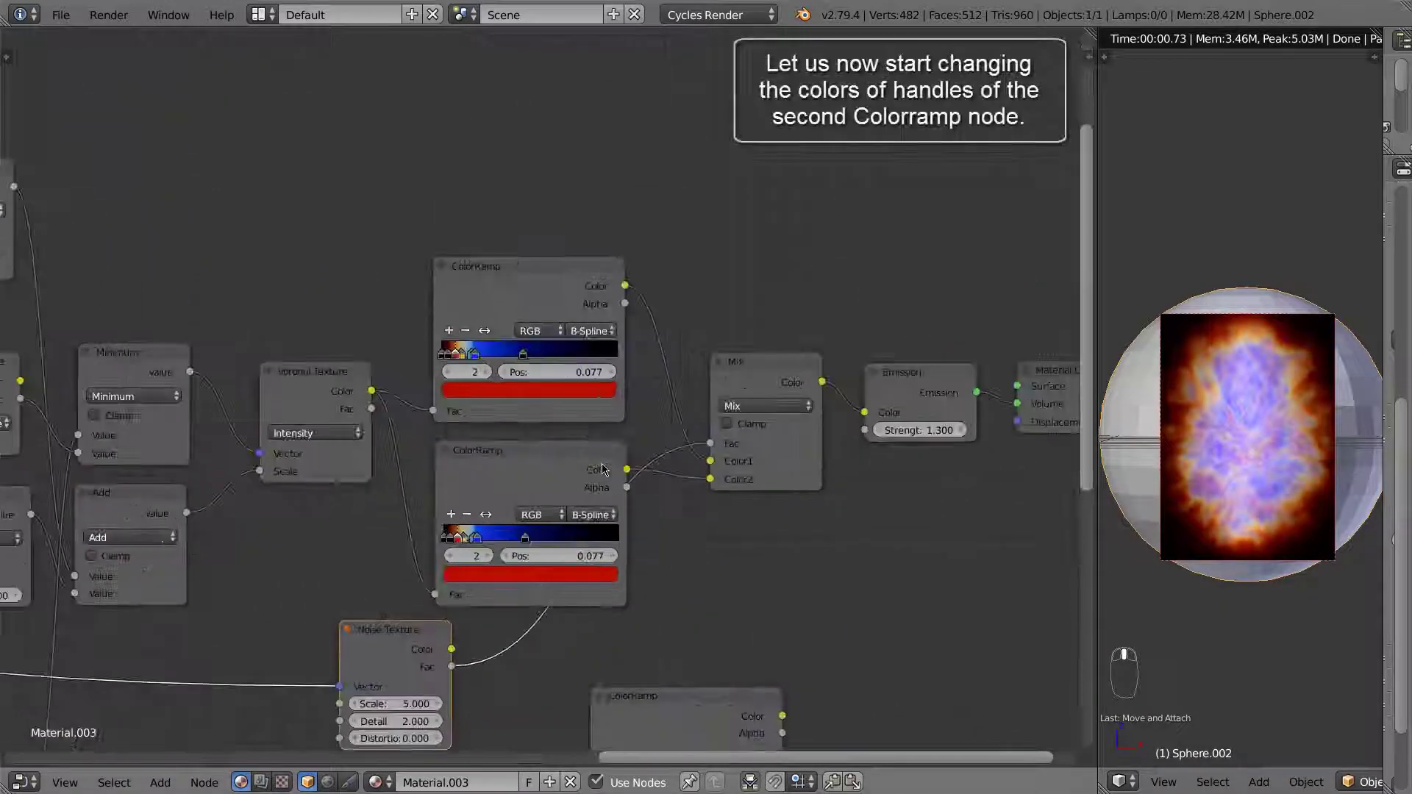
middle_drag(637, 464, 634, 510)
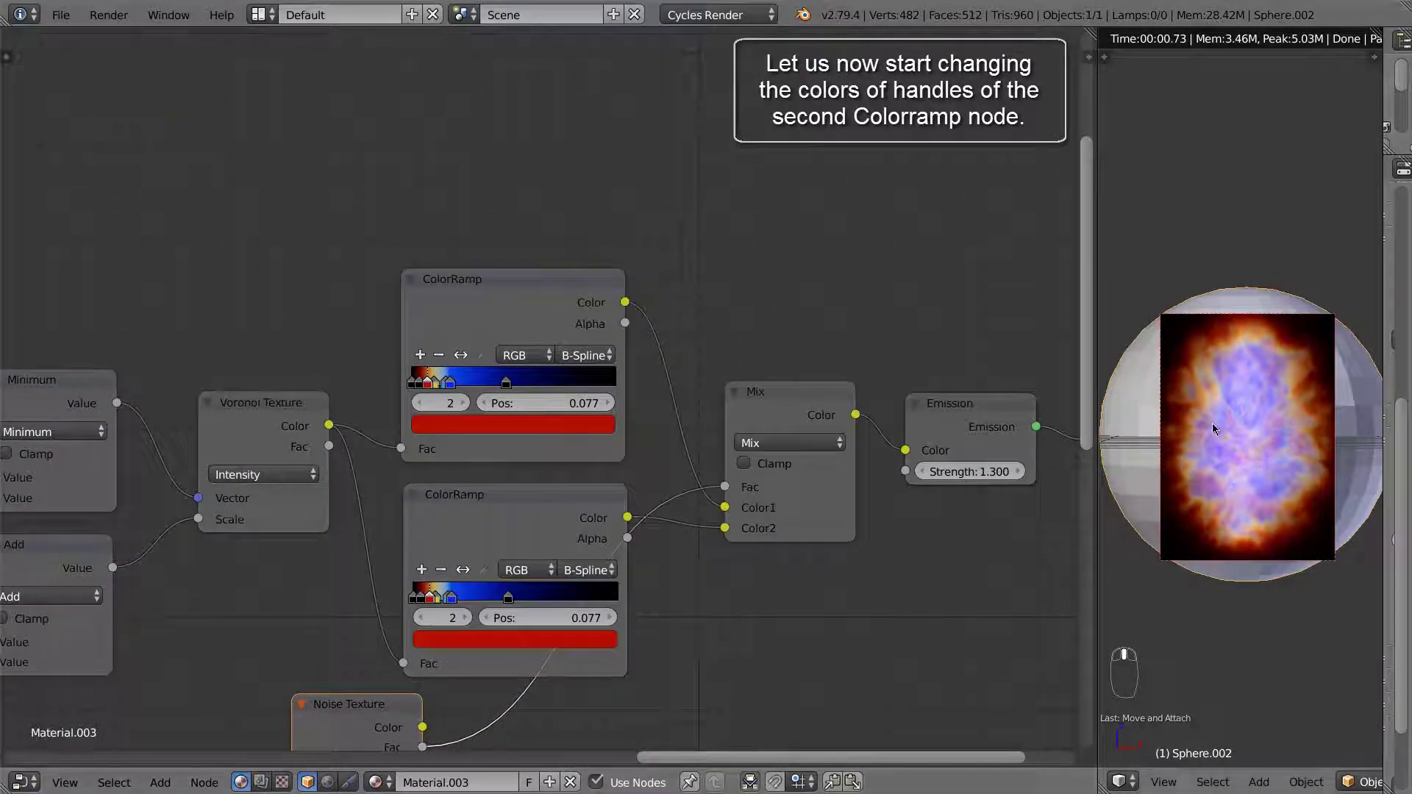
click(456, 645)
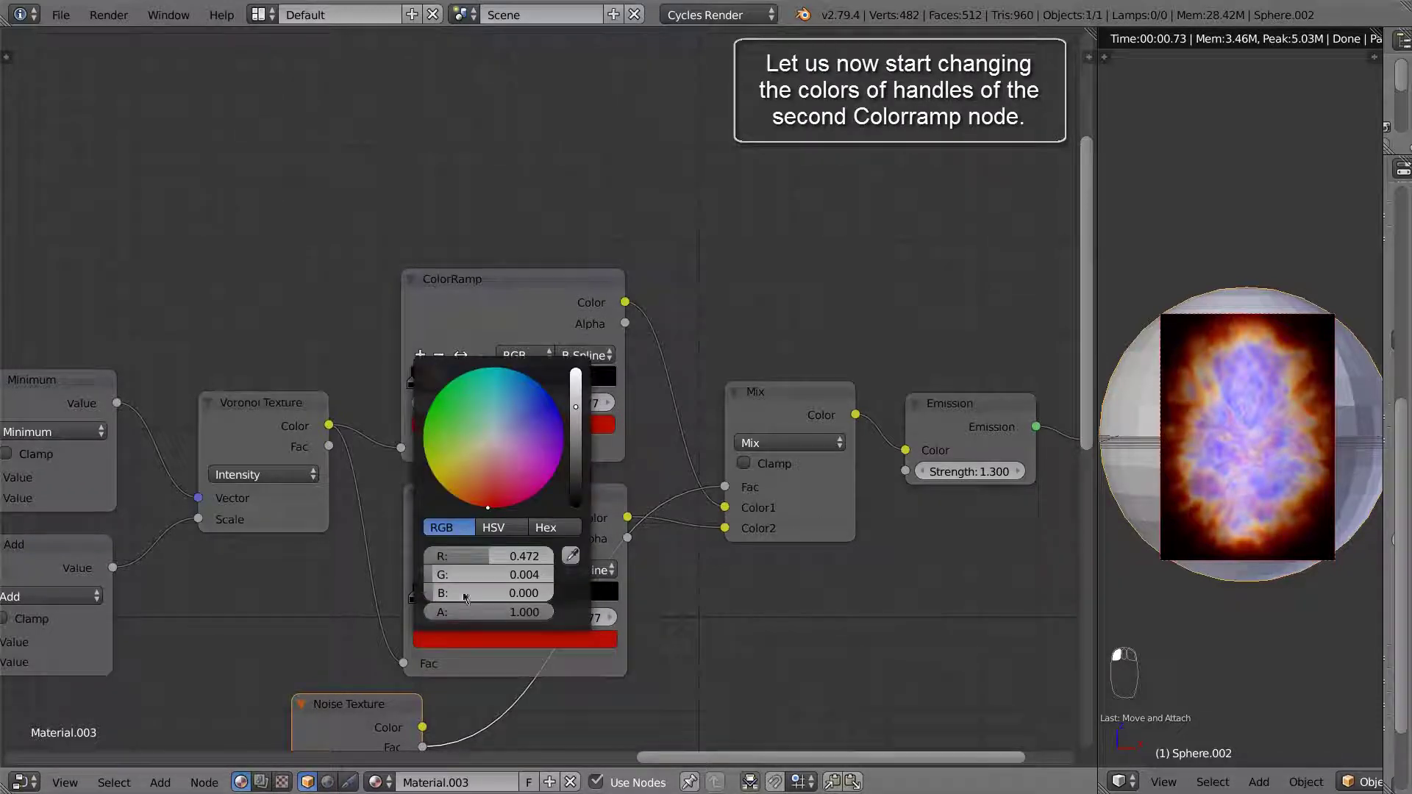
click(441, 395)
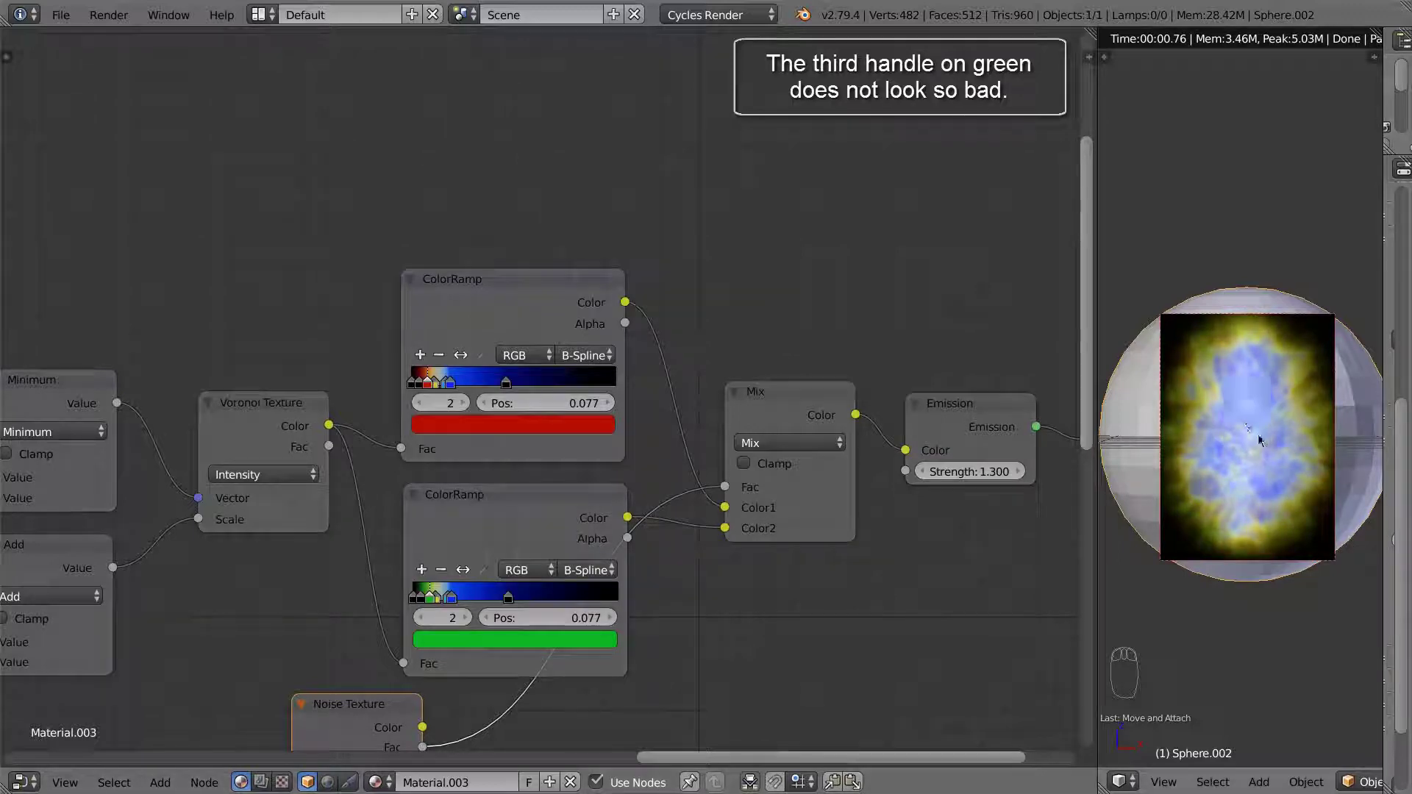
Reposition the Noise Texture and insert the grayscale ColorRamp between its Fac output and the Mix node's factor.
middle_drag(733, 647, 747, 530)
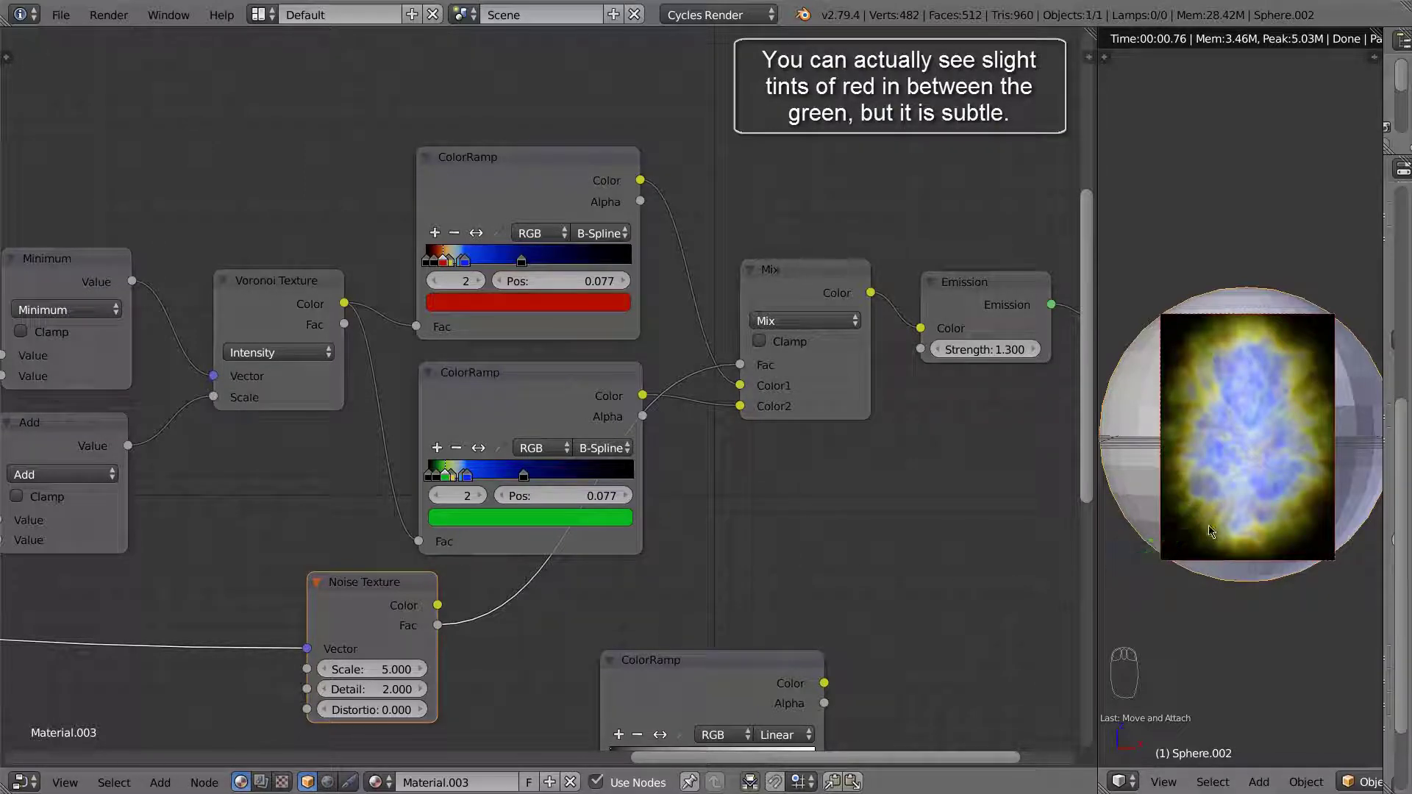
middle_drag(439, 590, 446, 440)
drag(404, 442, 379, 591)
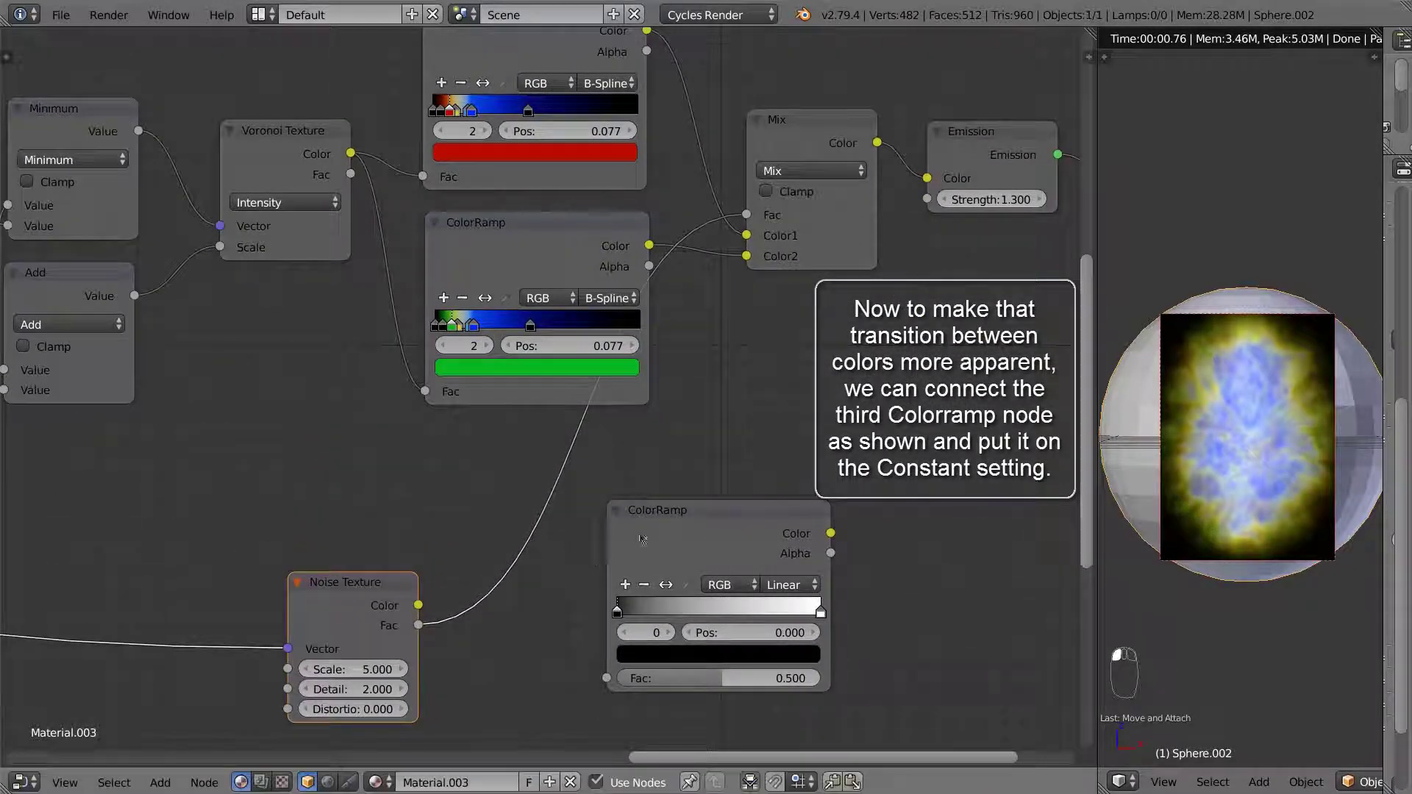
drag(733, 524, 614, 464)
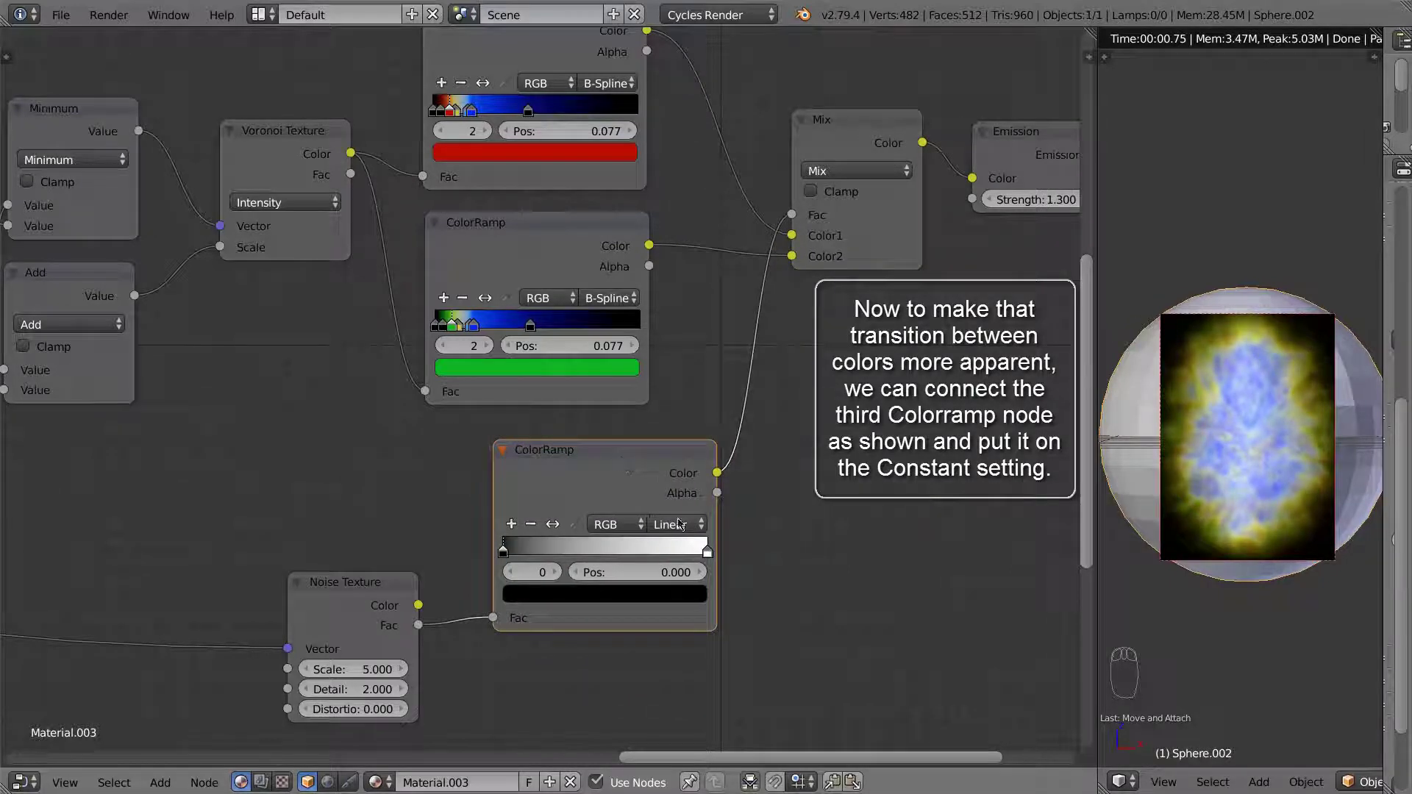
Set the grayscale ColorRamp's interpolation to Constant and move its white handle to position 0.508.
click(680, 525)
click(683, 425)
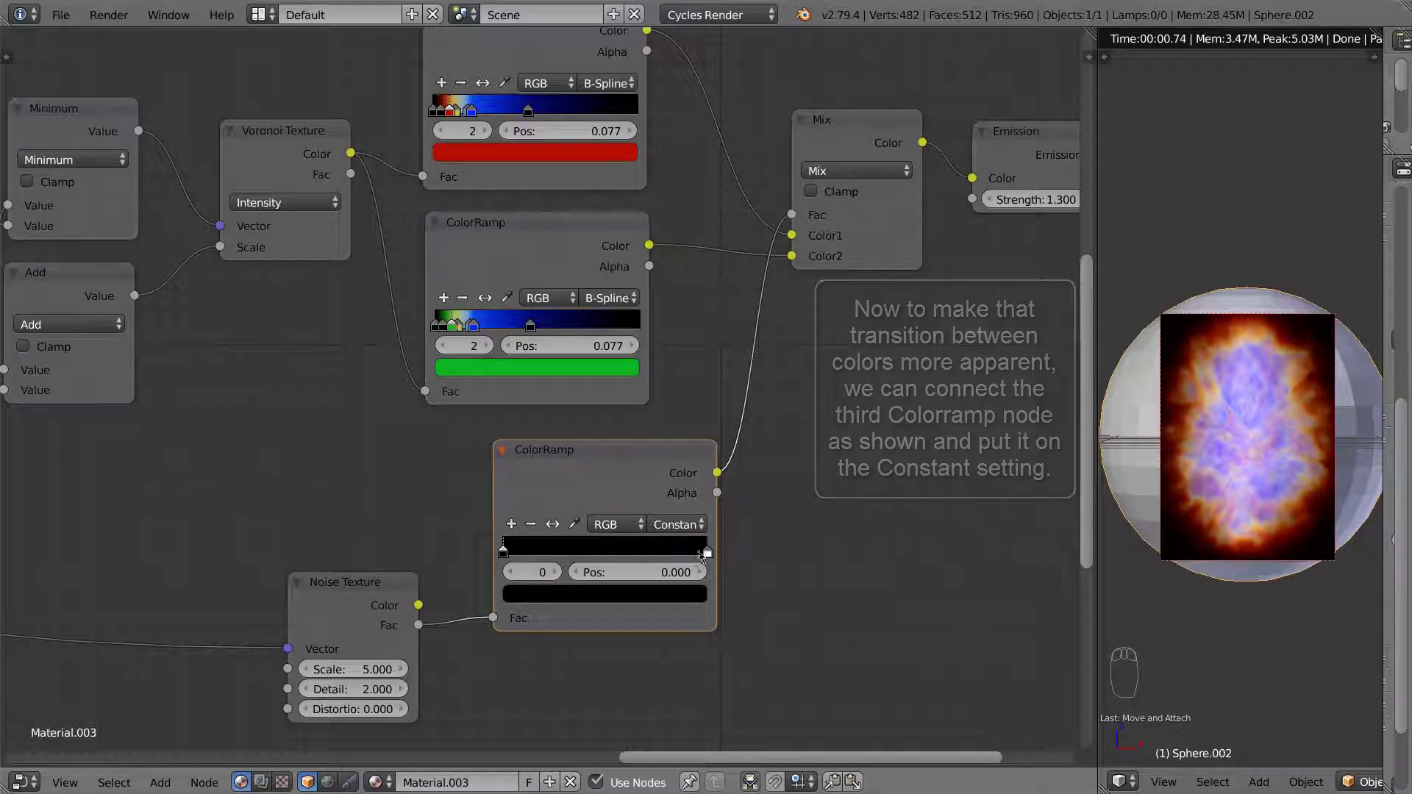
mouse_move(707, 552)
mouse_down()
mouse_move(585, 552)
mouse_move(608, 553)
mouse_up()
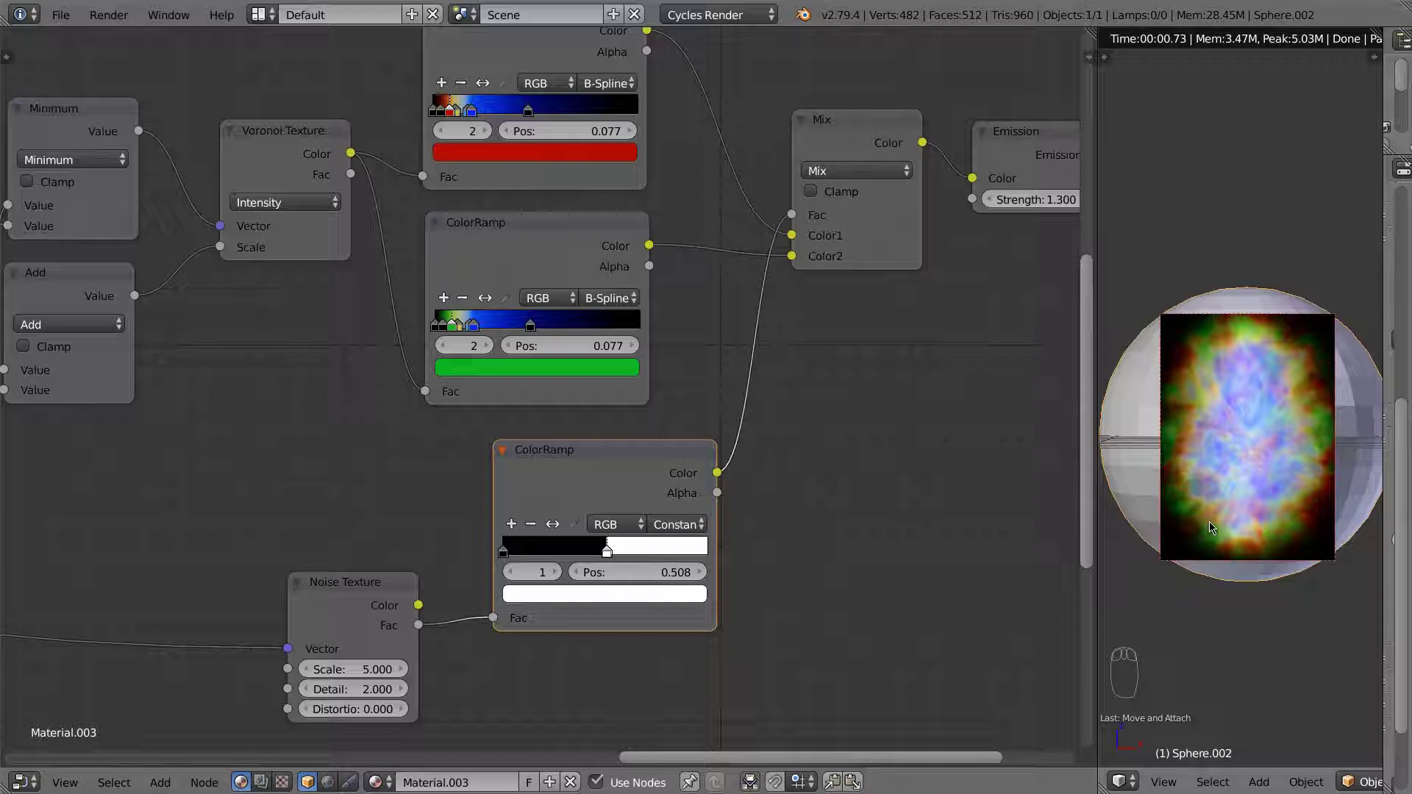
Restrict the viewport render border to the upper half of the explosion.
key(shift+b)
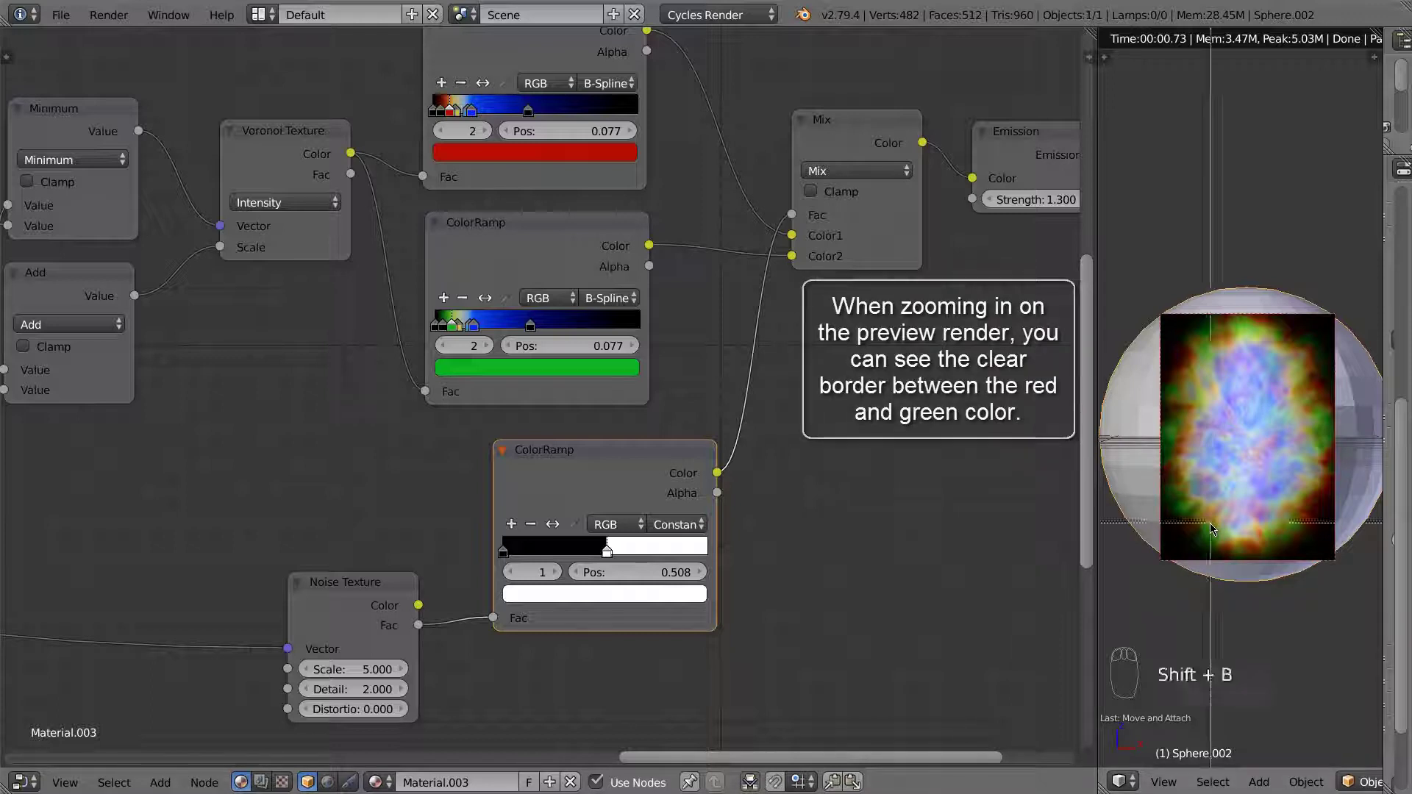
drag(1160, 314, 1331, 432)
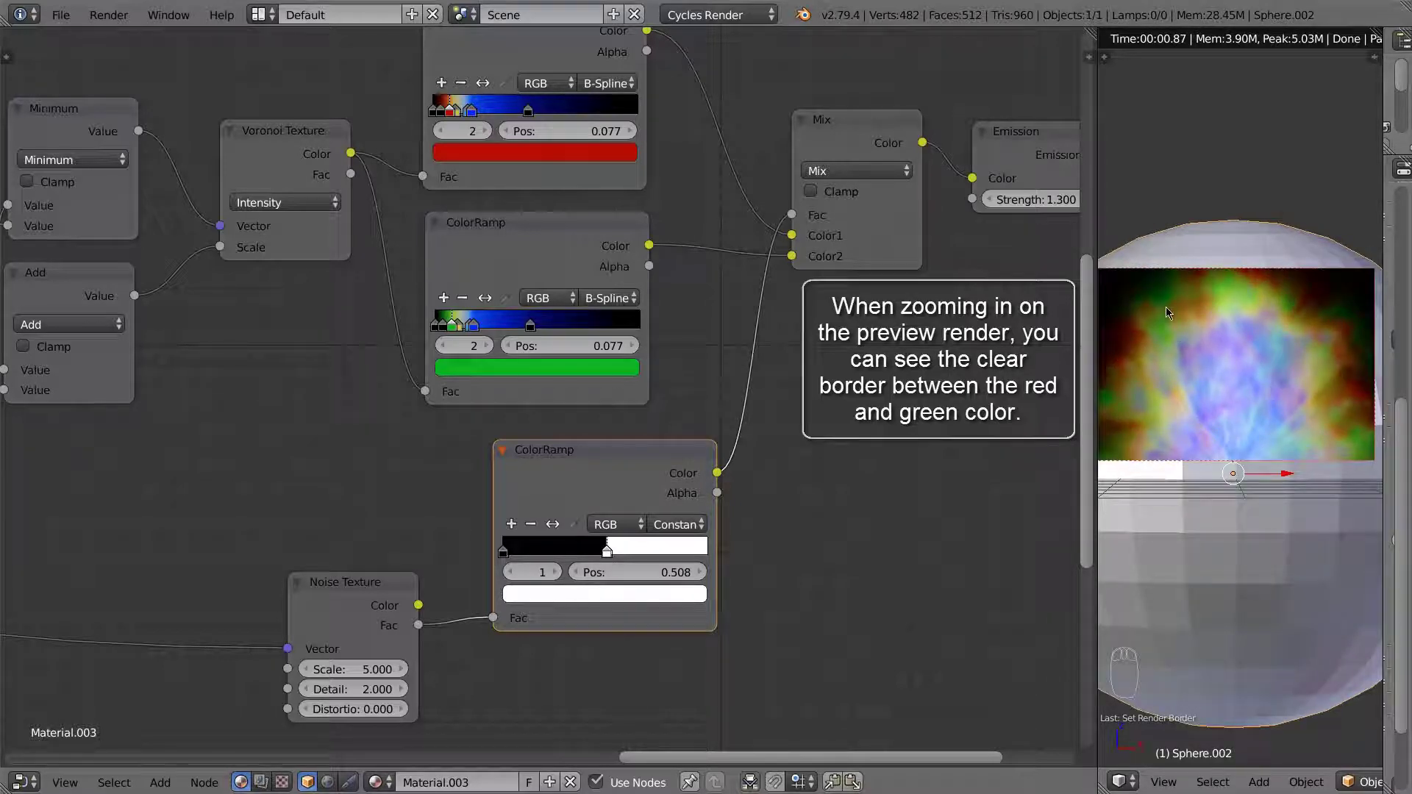
scroll(1184, 319, down, 1)
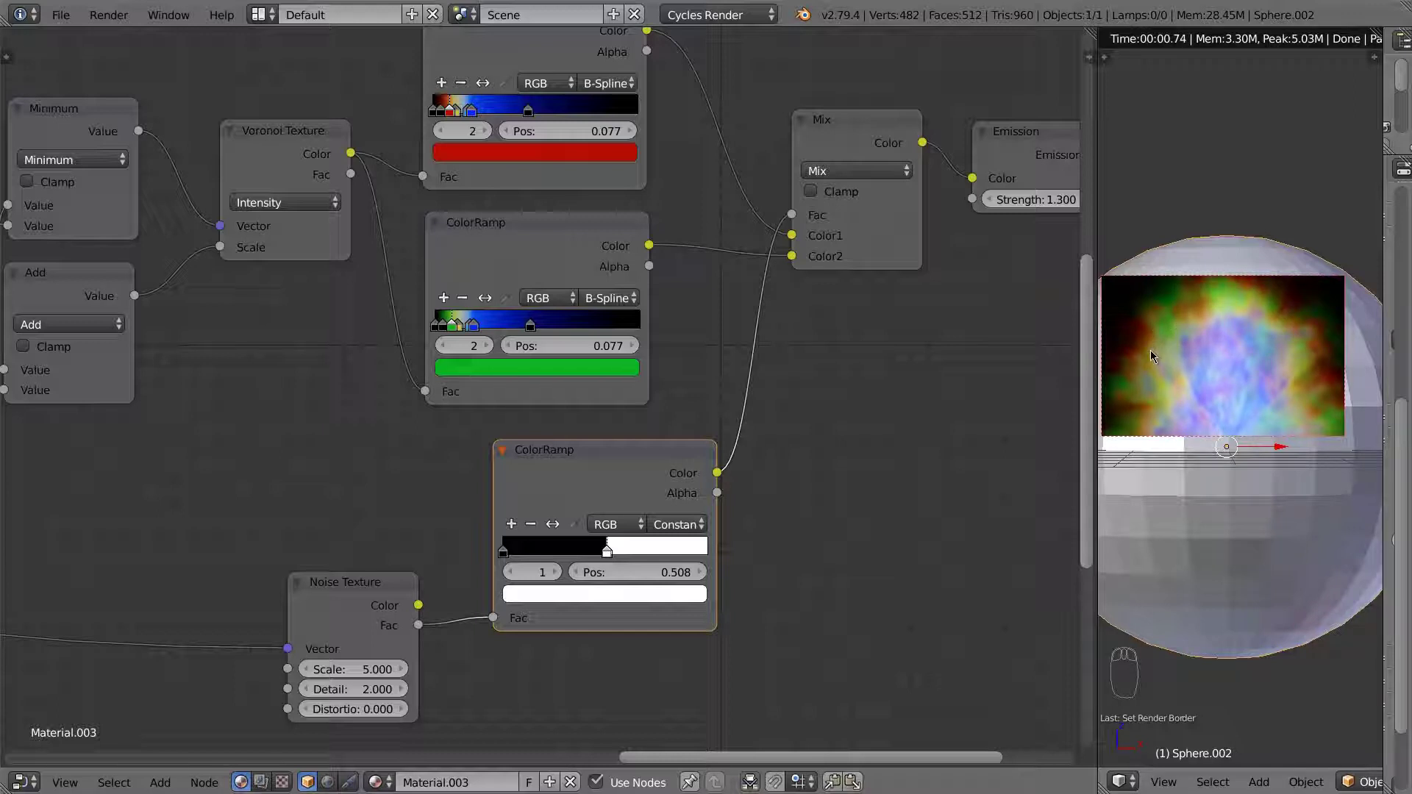
Restrict the viewport render border to a small patch covering the outer edge of the explosion's upper half.
key(shift+b)
drag(1105, 283, 1244, 410)
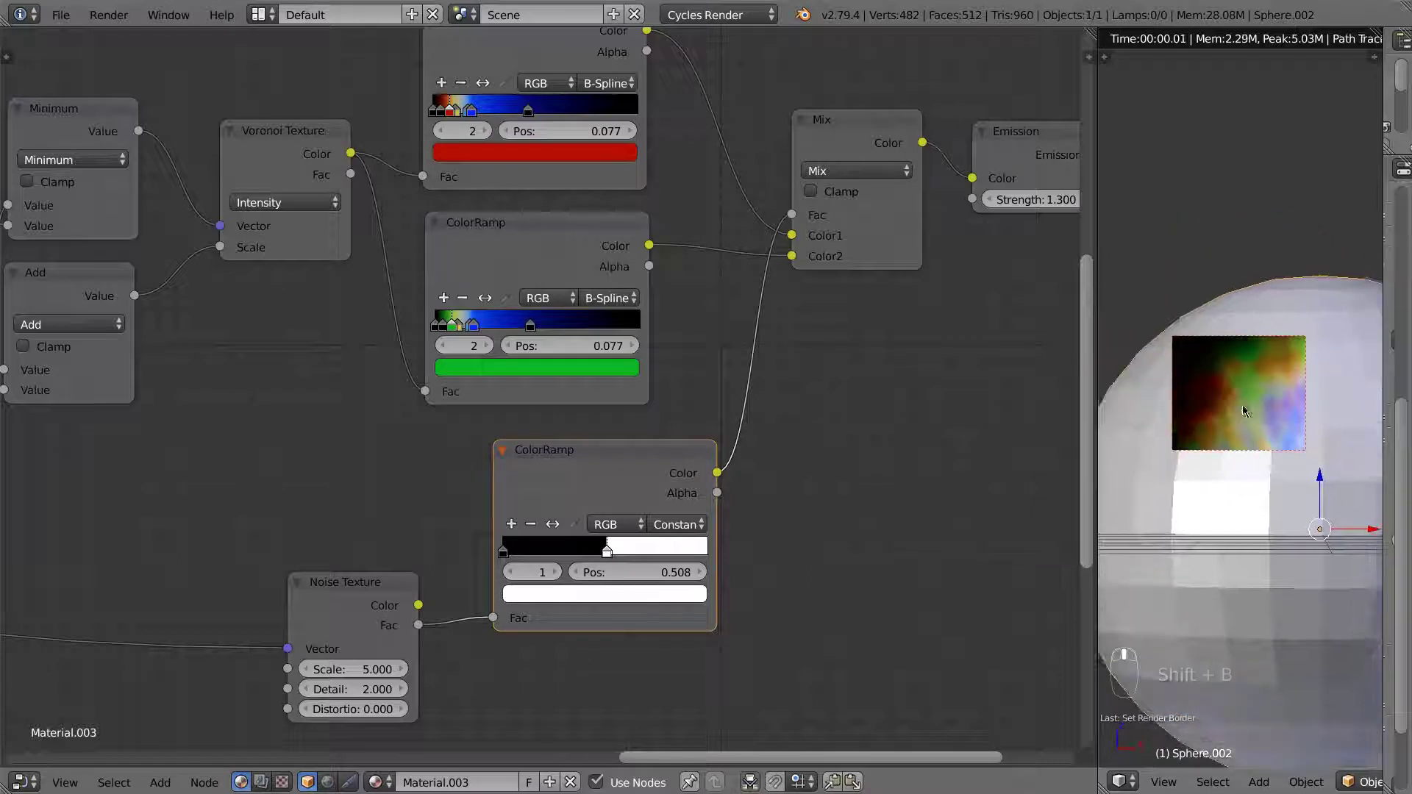
scroll(1243, 404, up, 1)
scroll(1243, 404, up, 1)
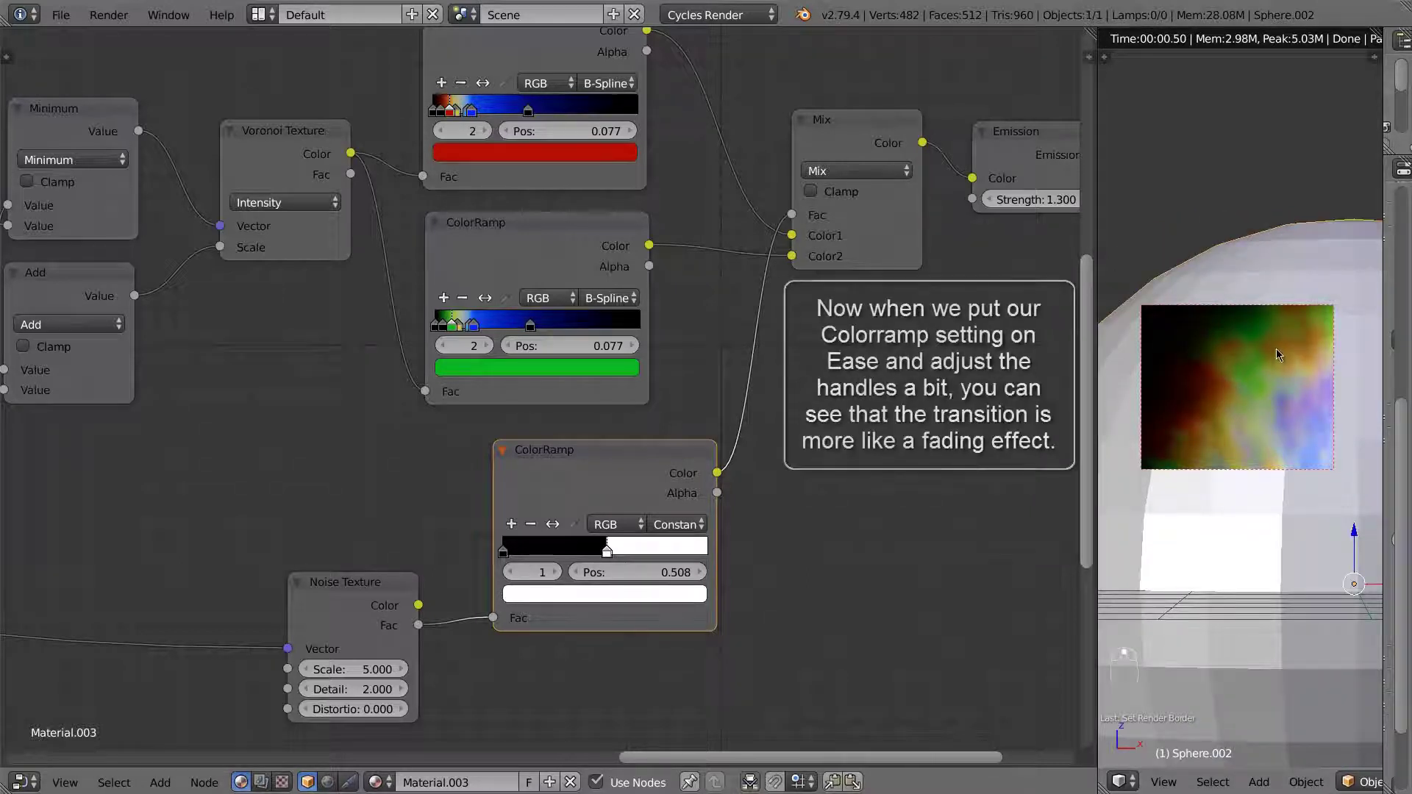
Set the grayscale ColorRamp's interpolation to Ease and move its black handle to position 0.387.
click(675, 524)
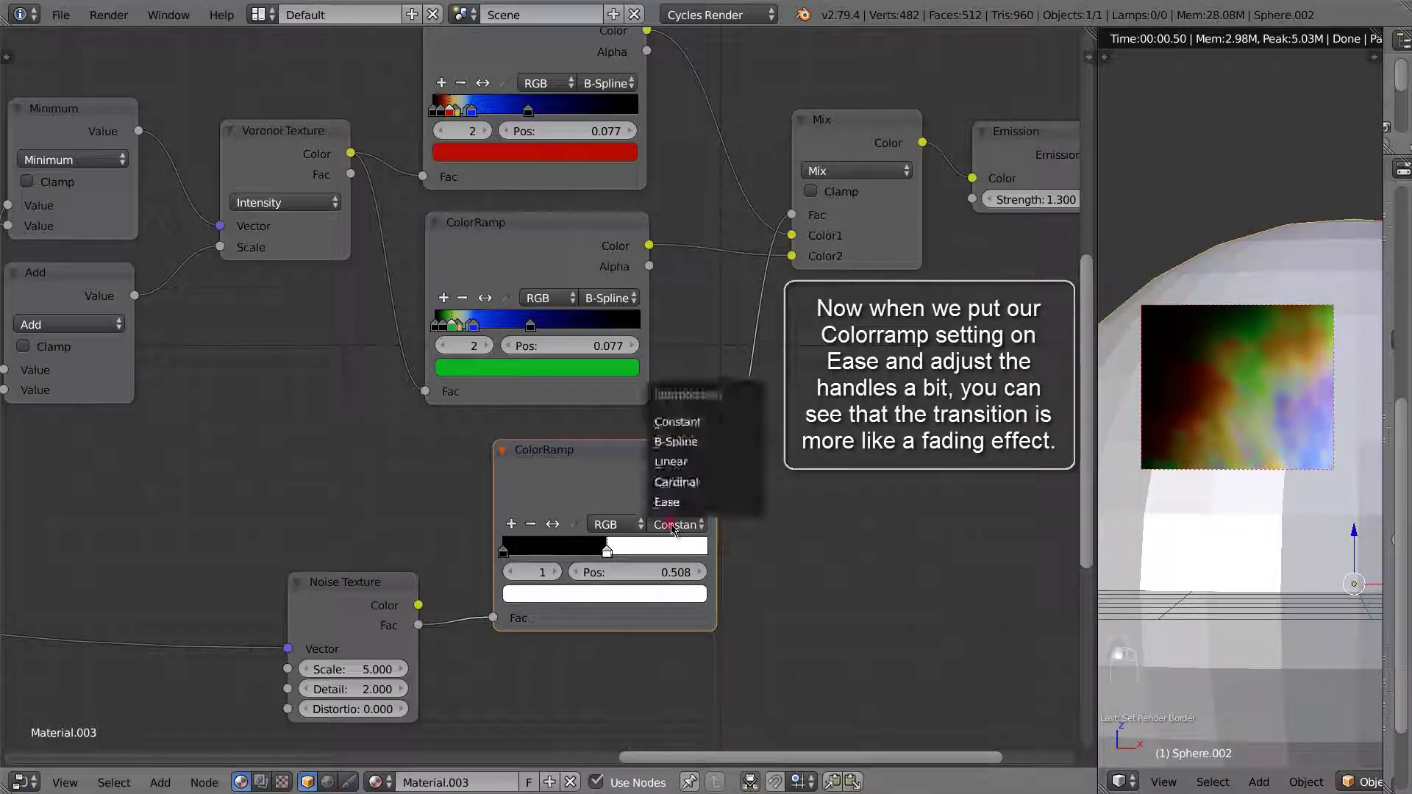
click(672, 505)
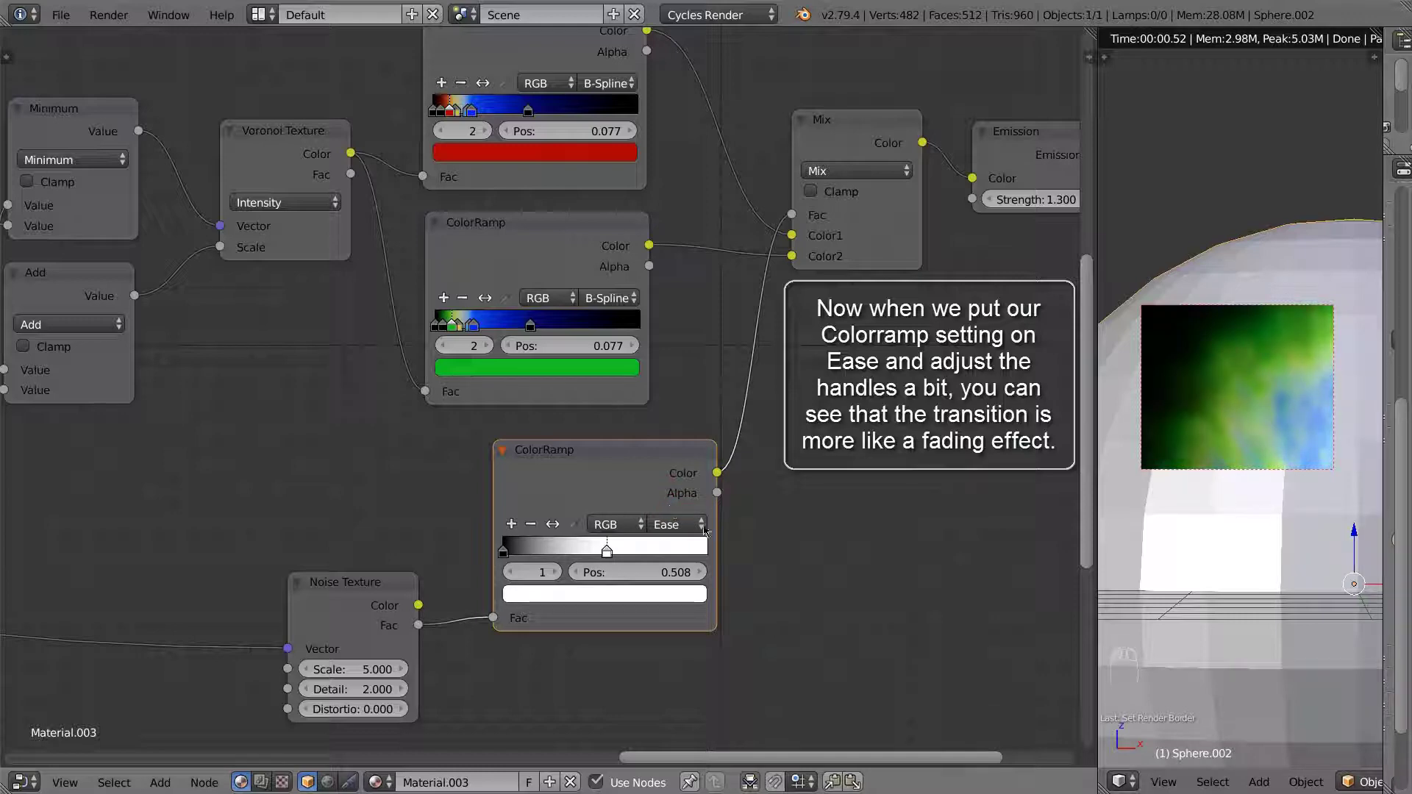
drag(505, 552, 586, 560)
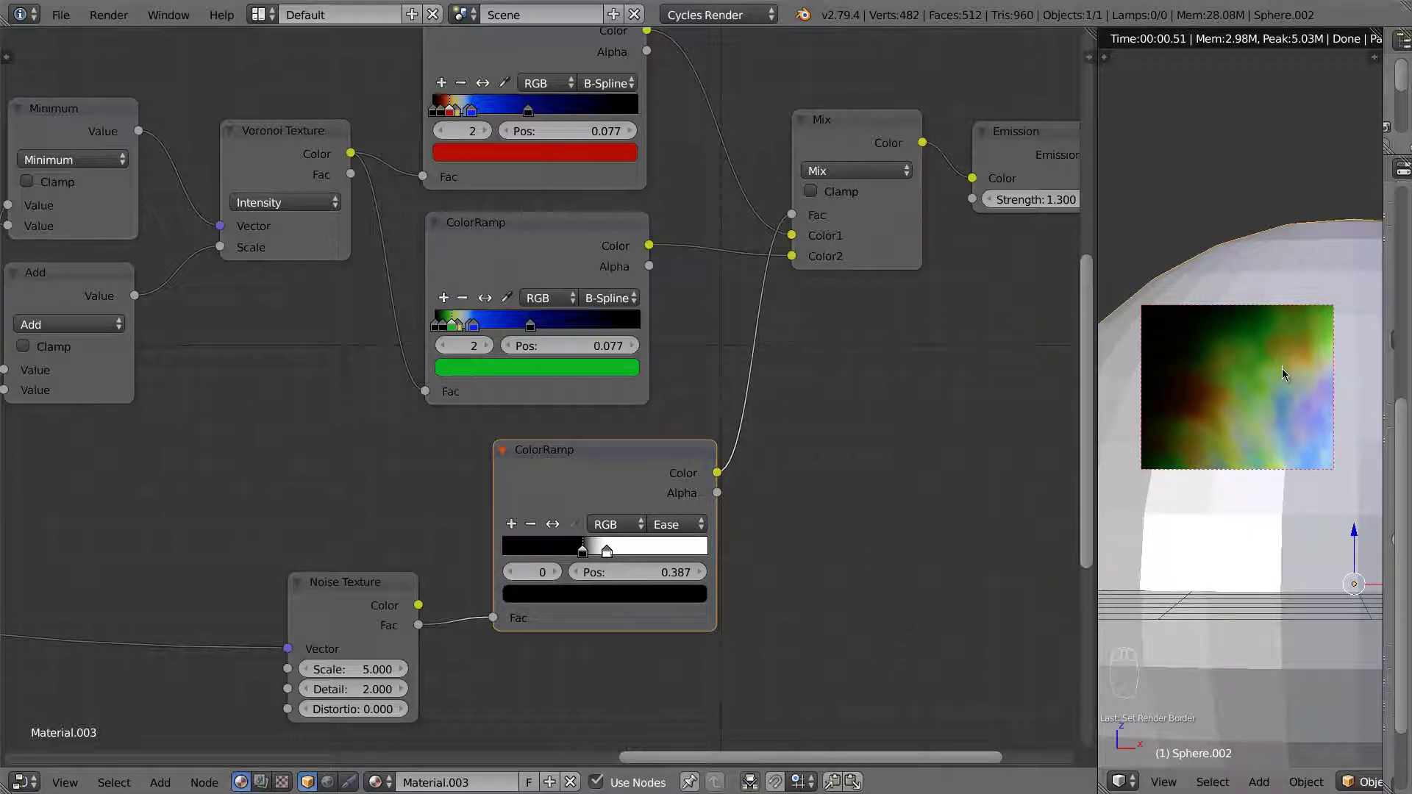
Enlarge the viewport render border to cover the whole upper half of the explosion.
scroll(1246, 403, down, 5)
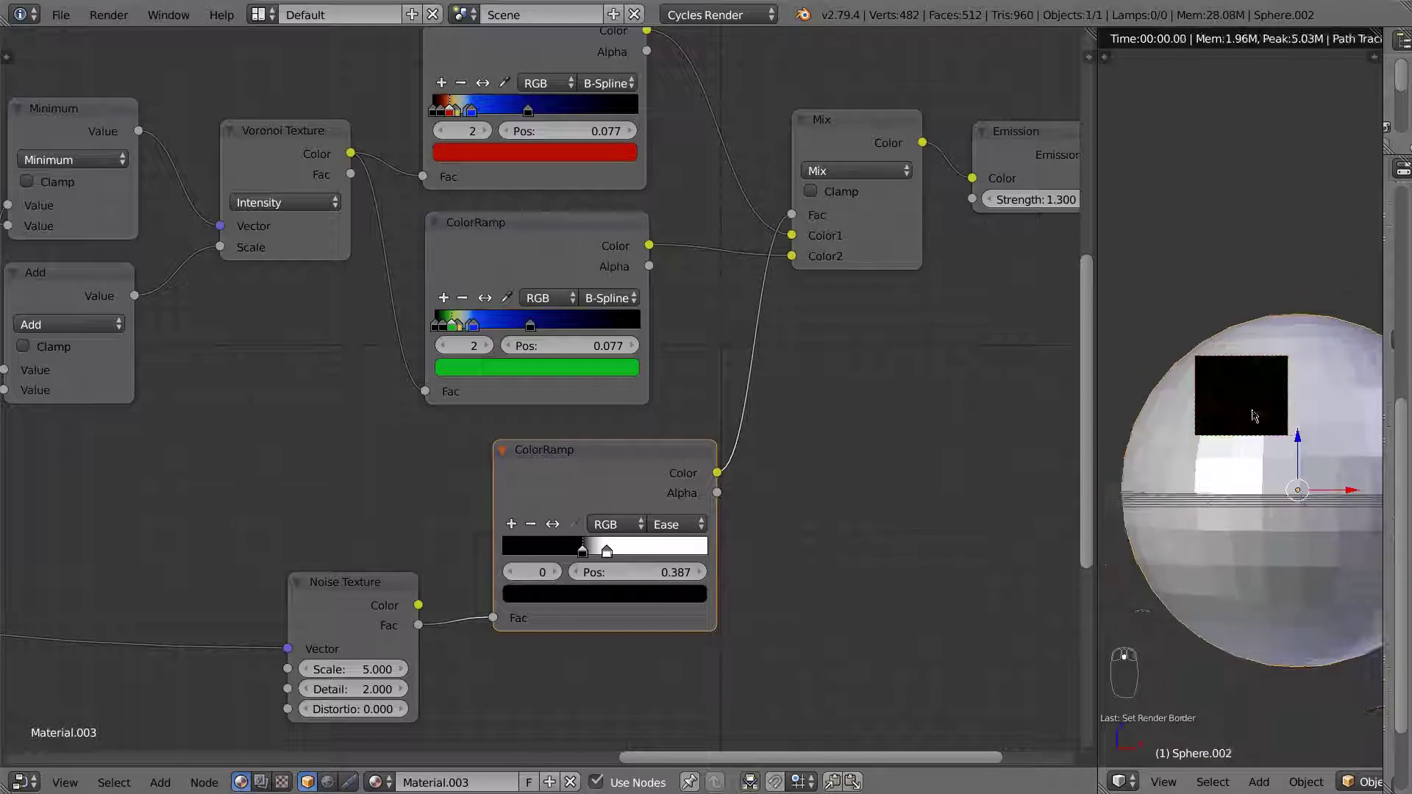
shift+middle_drag(1252, 461, 1204, 472)
key(shift+b)
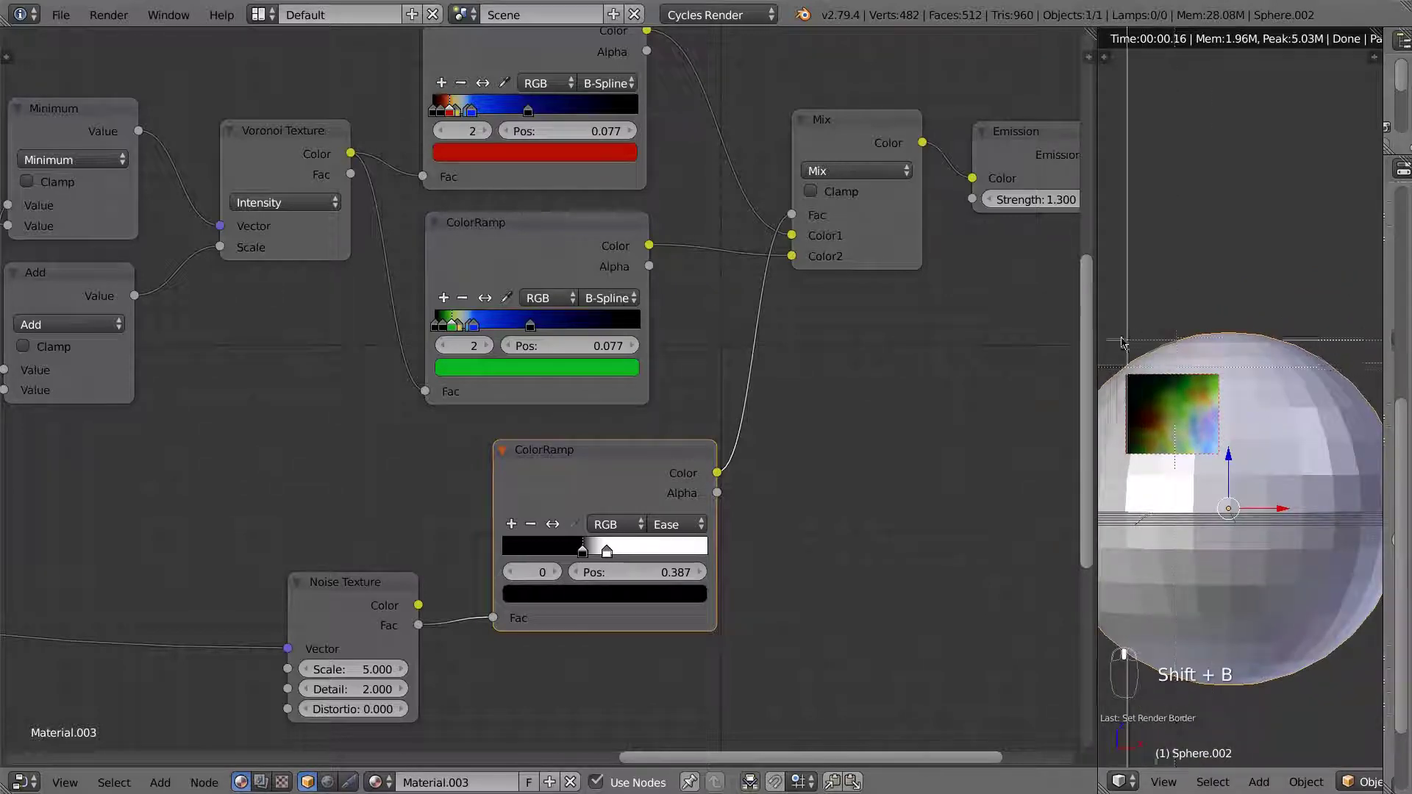
drag(1109, 337, 1353, 536)
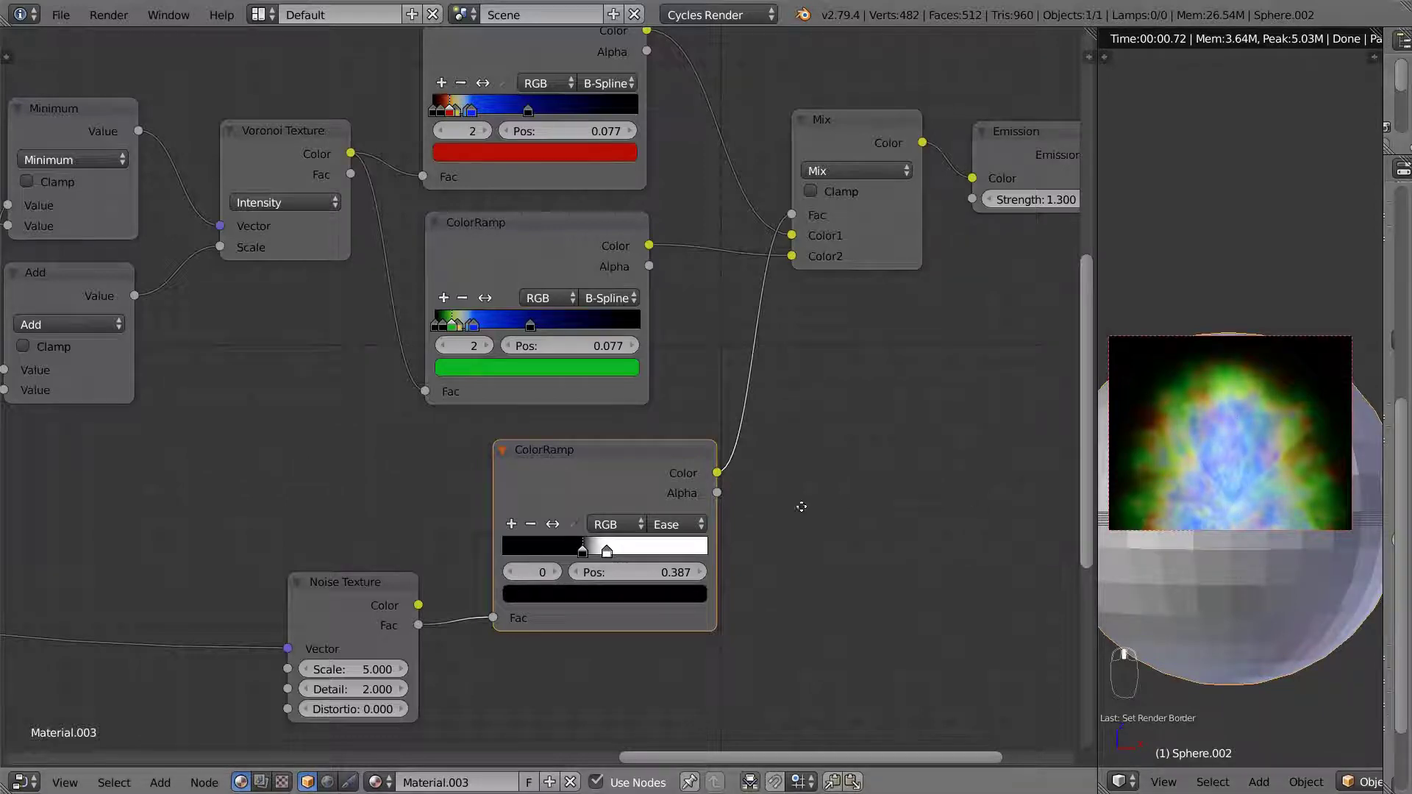
Change the second ColorRamp's blue handle at position 0.189 to bright red.
middle_drag(794, 505, 834, 561)
middle_drag(757, 408, 747, 473)
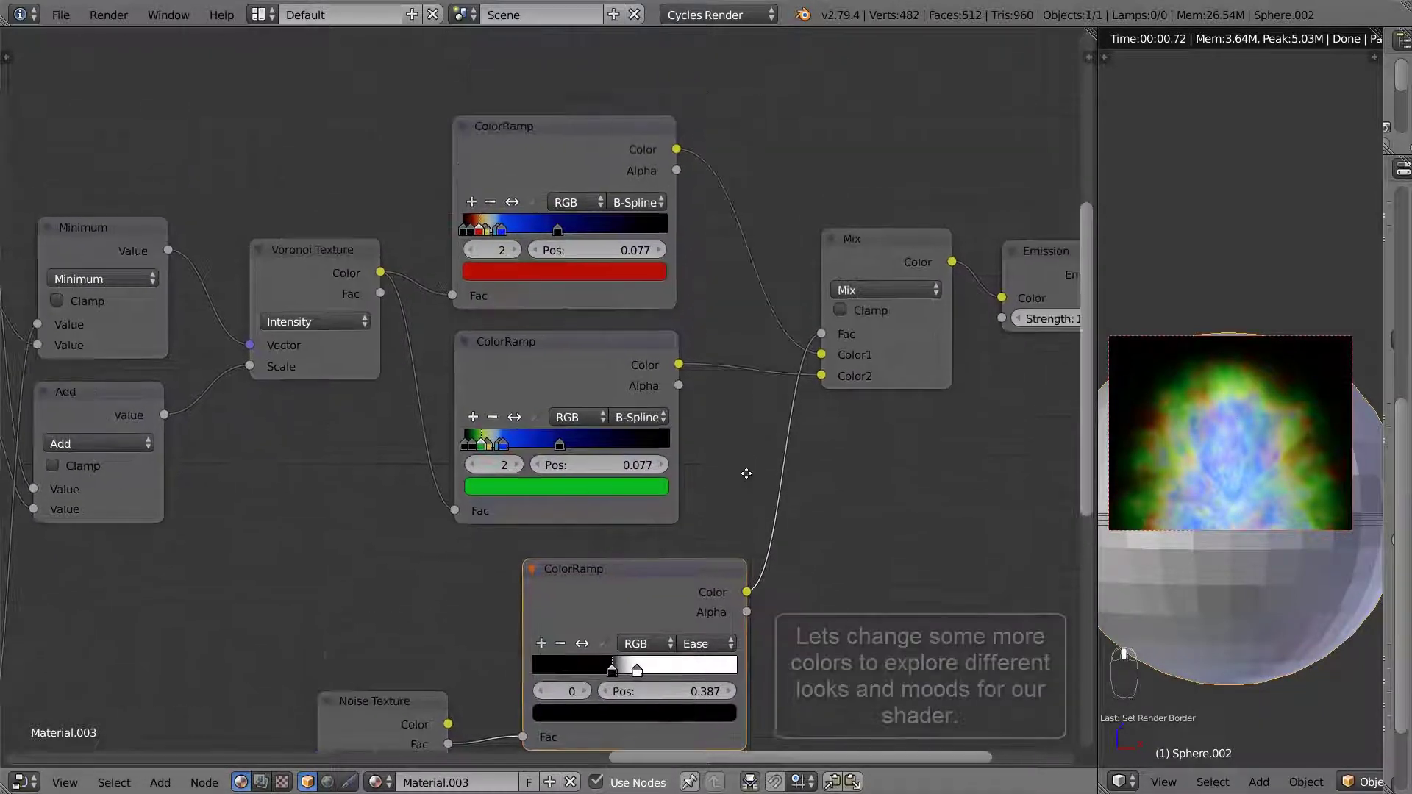
click(503, 445)
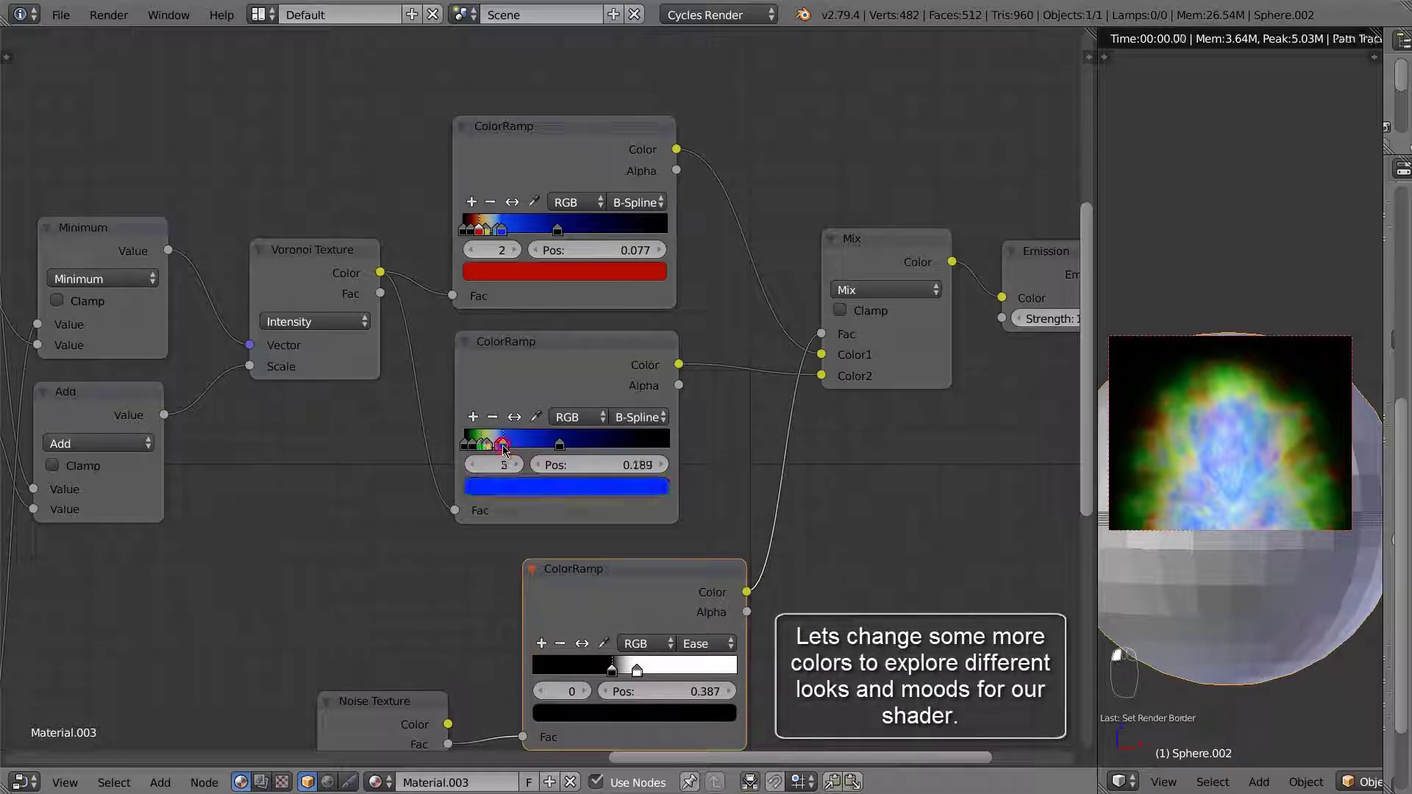
click(530, 487)
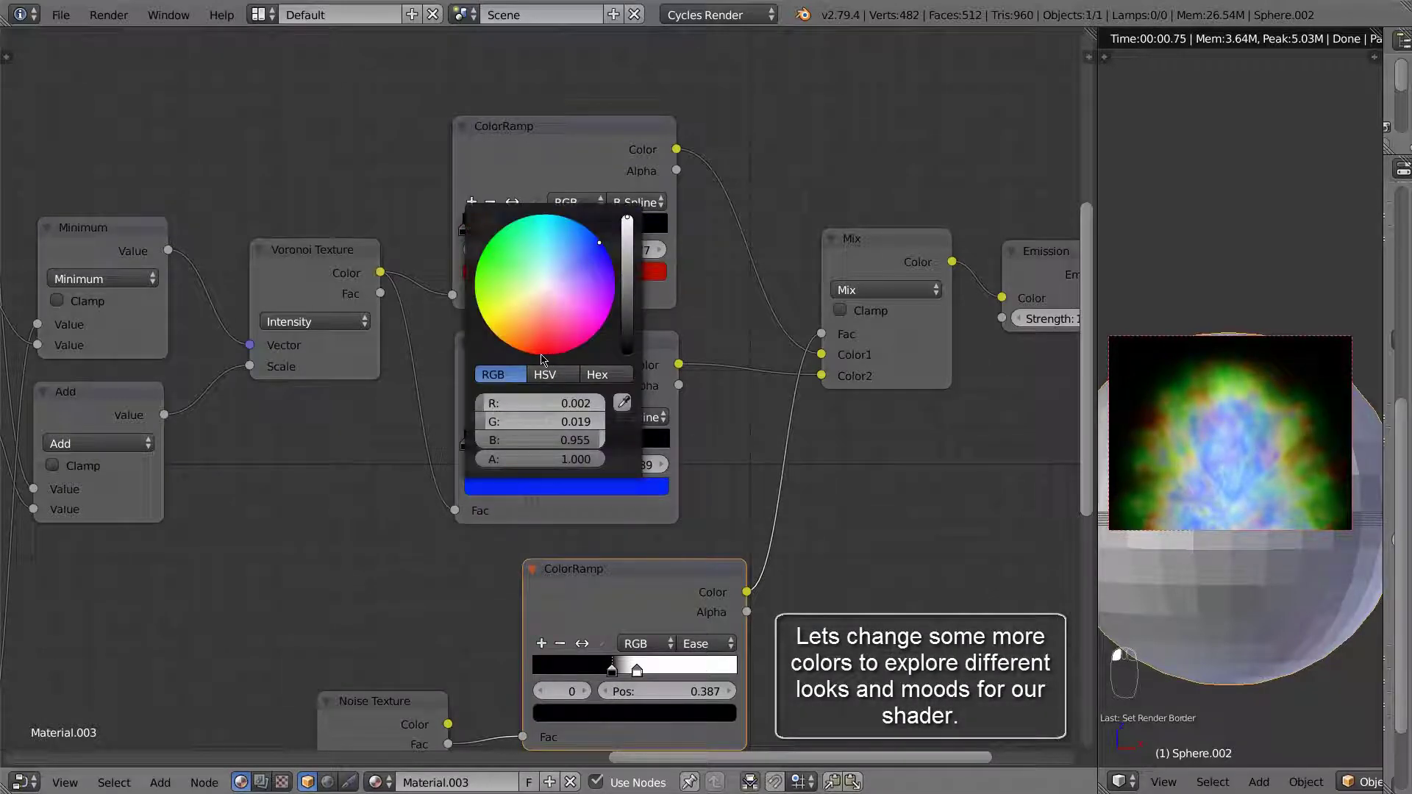
click(542, 354)
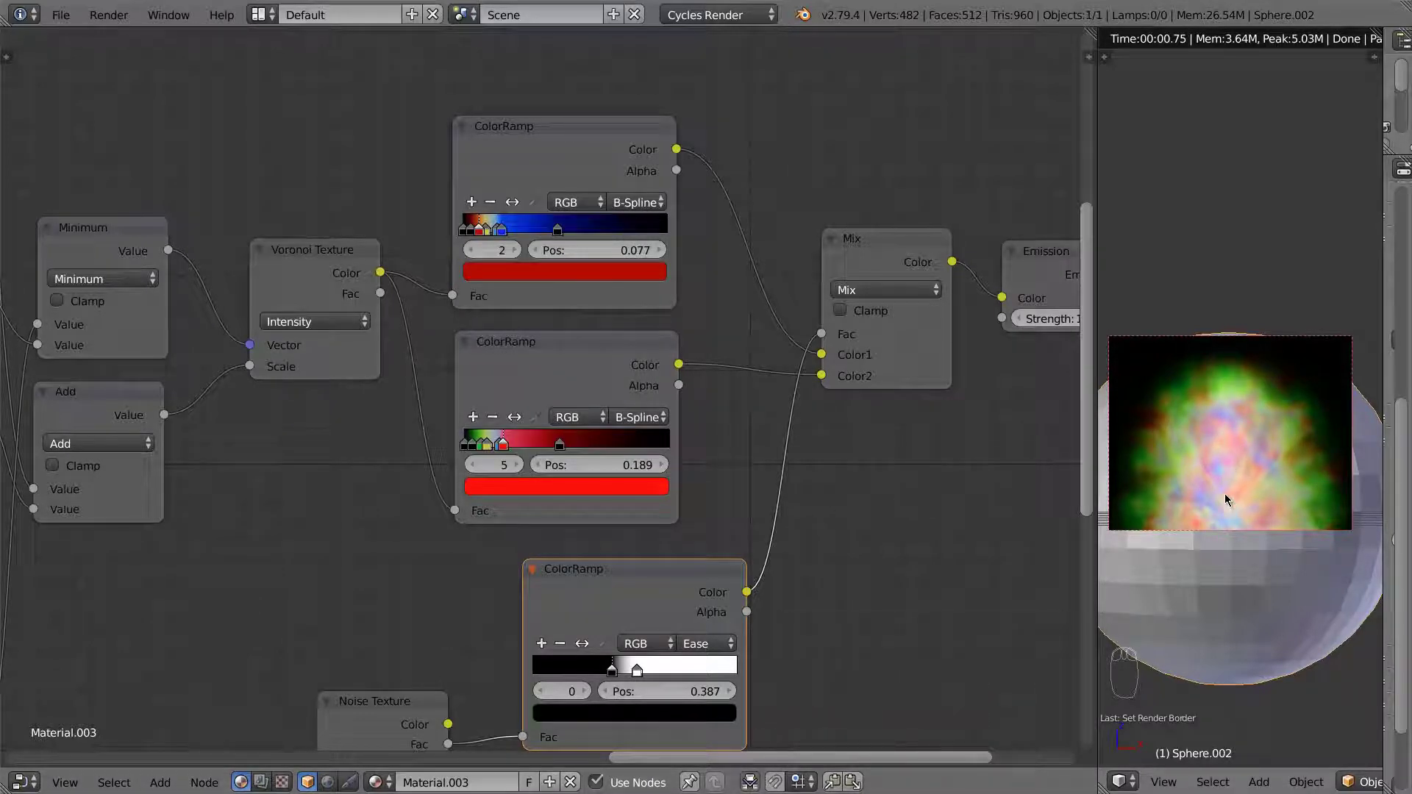
Change the second ColorRamp's green handle at position 0.077 to light blue.
click(482, 447)
click(529, 487)
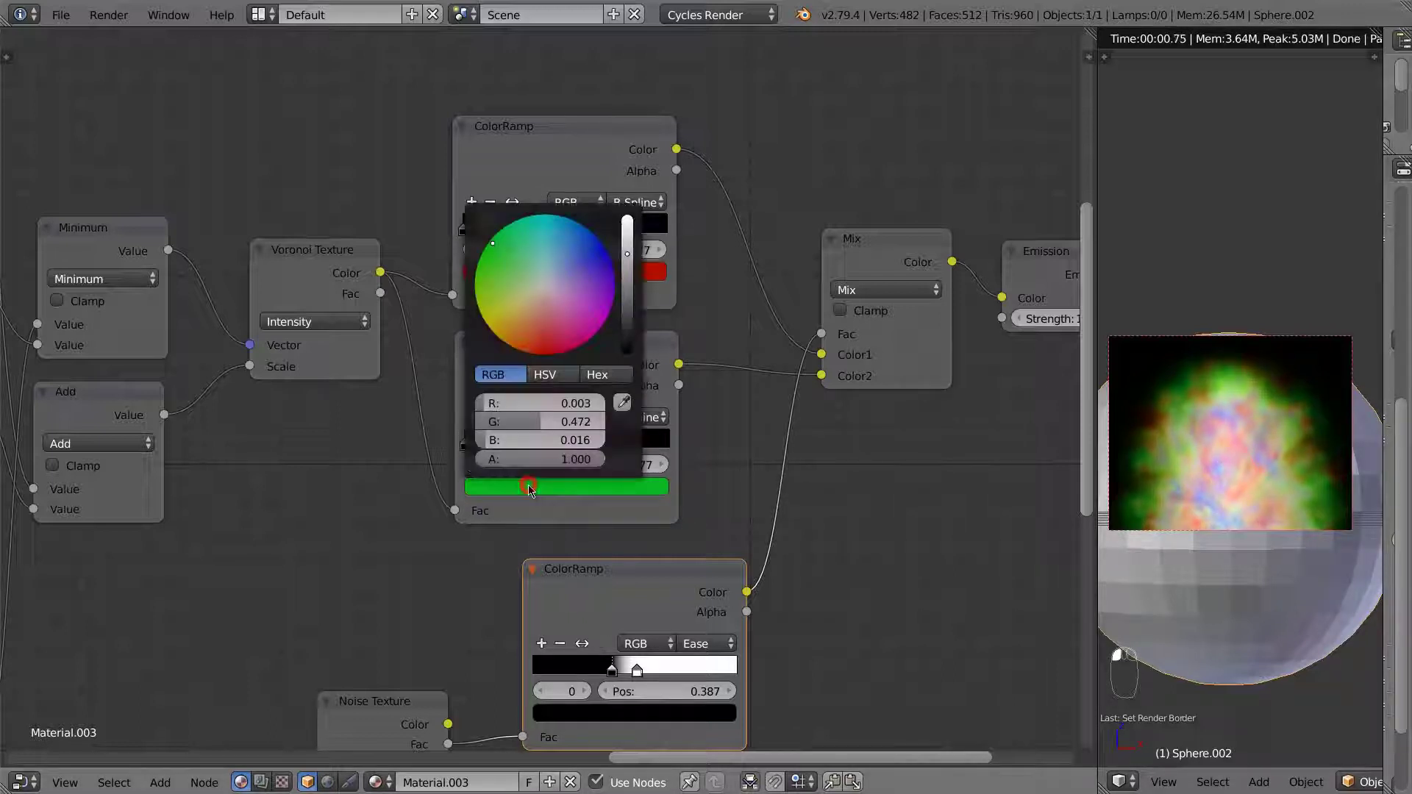
click(590, 233)
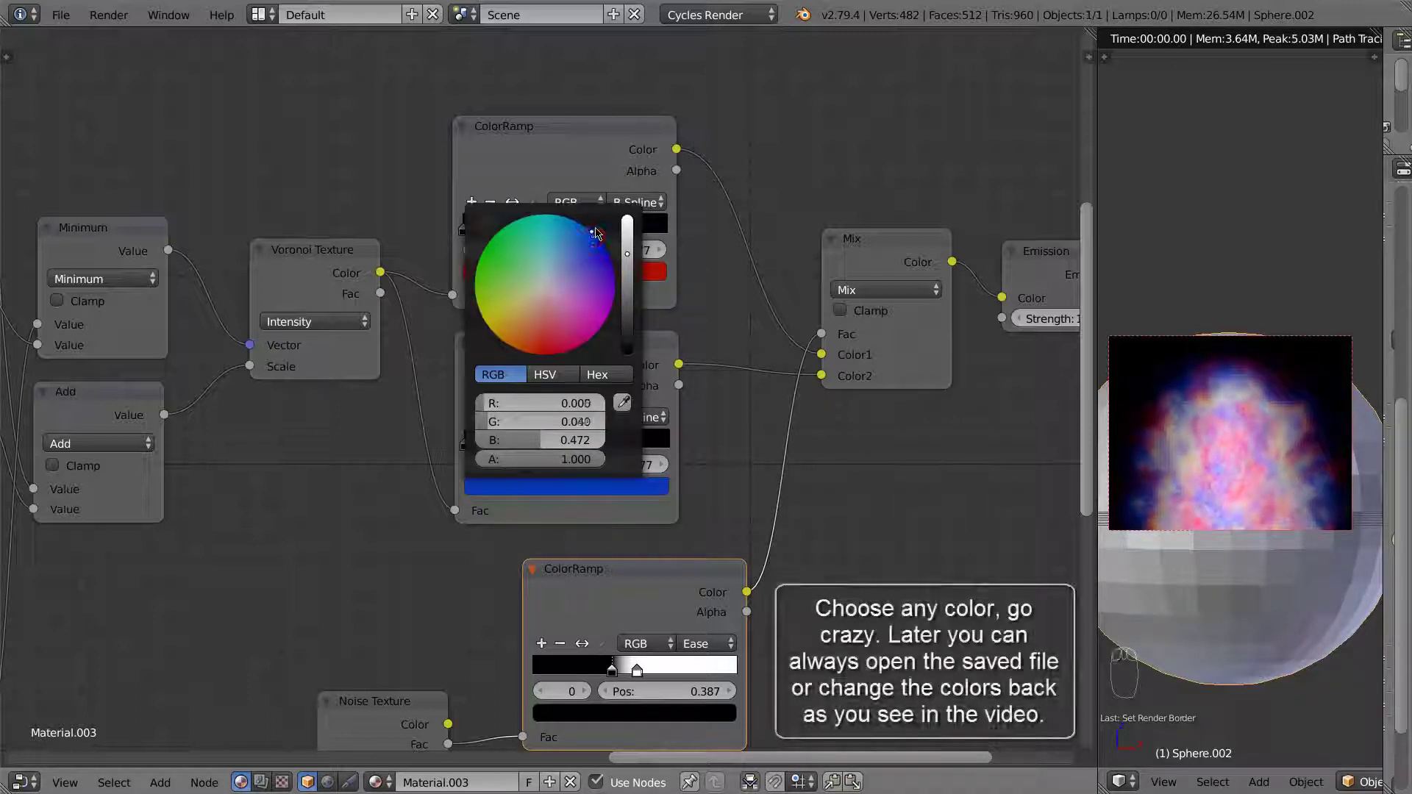
mouse_move(594, 232)
mouse_down()
mouse_move(561, 216)
mouse_move(573, 216)
mouse_up()
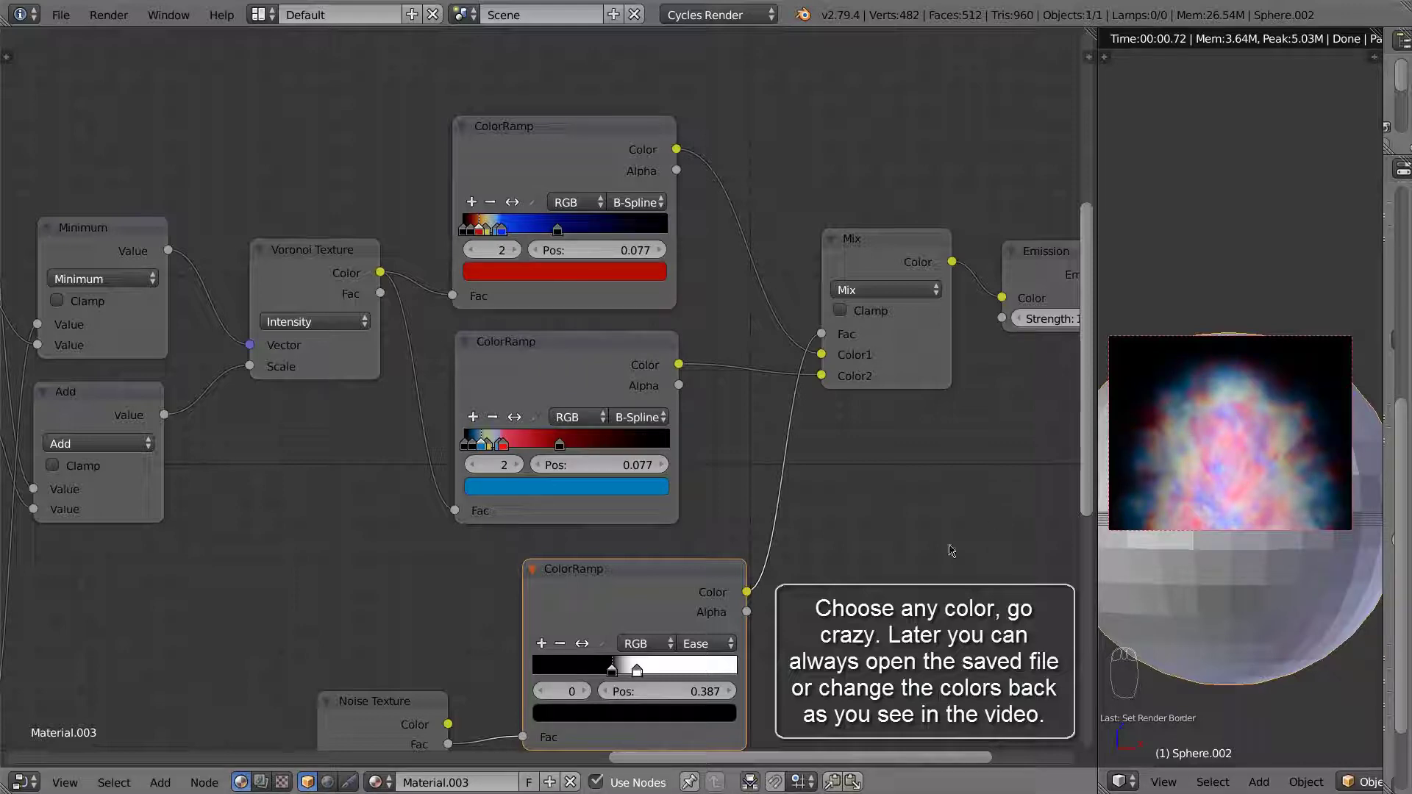
Move the Noise Texture node up beside the grayscale ColorRamp, below the second ColorRamp.
middle_drag(949, 551, 974, 461)
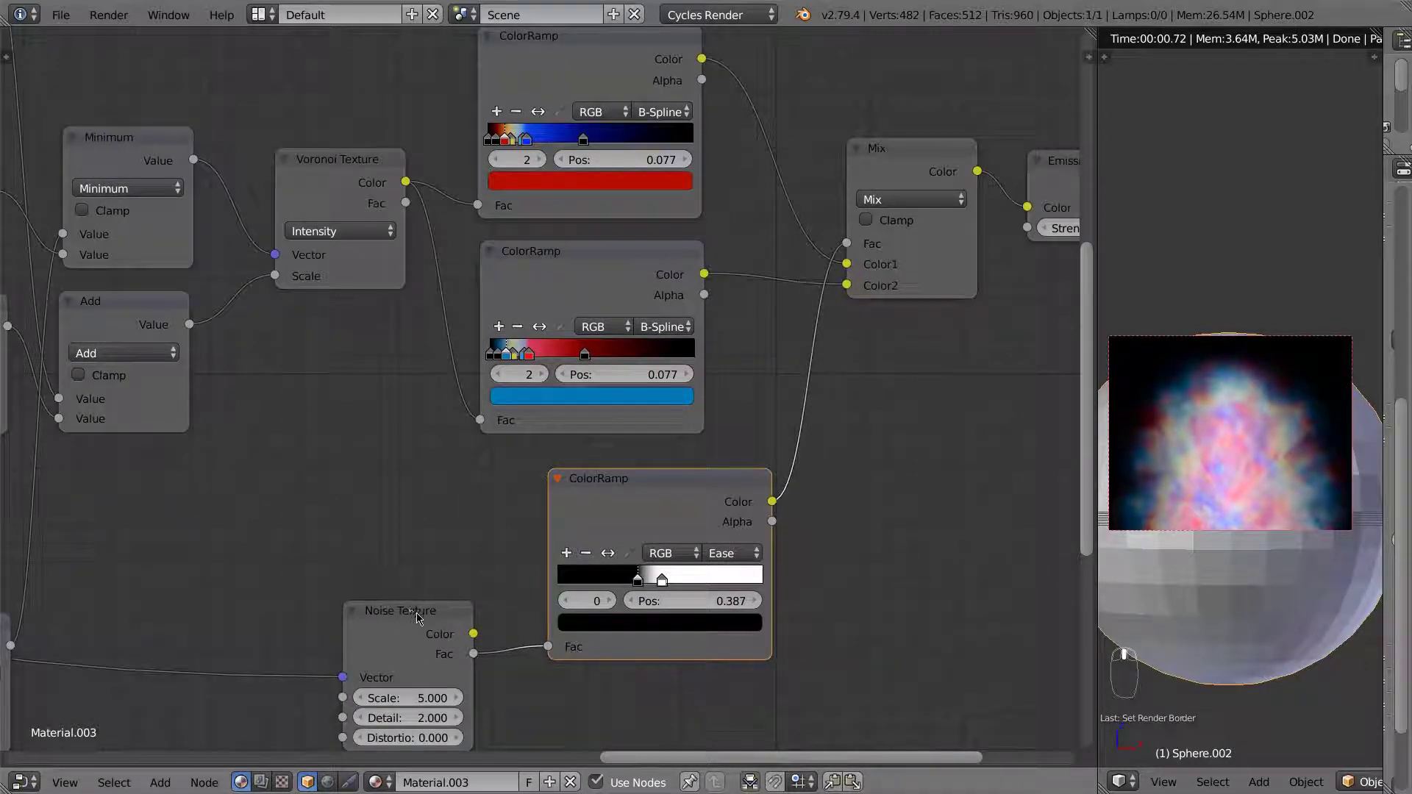
drag(421, 605, 444, 468)
middle_drag(624, 494, 611, 473)
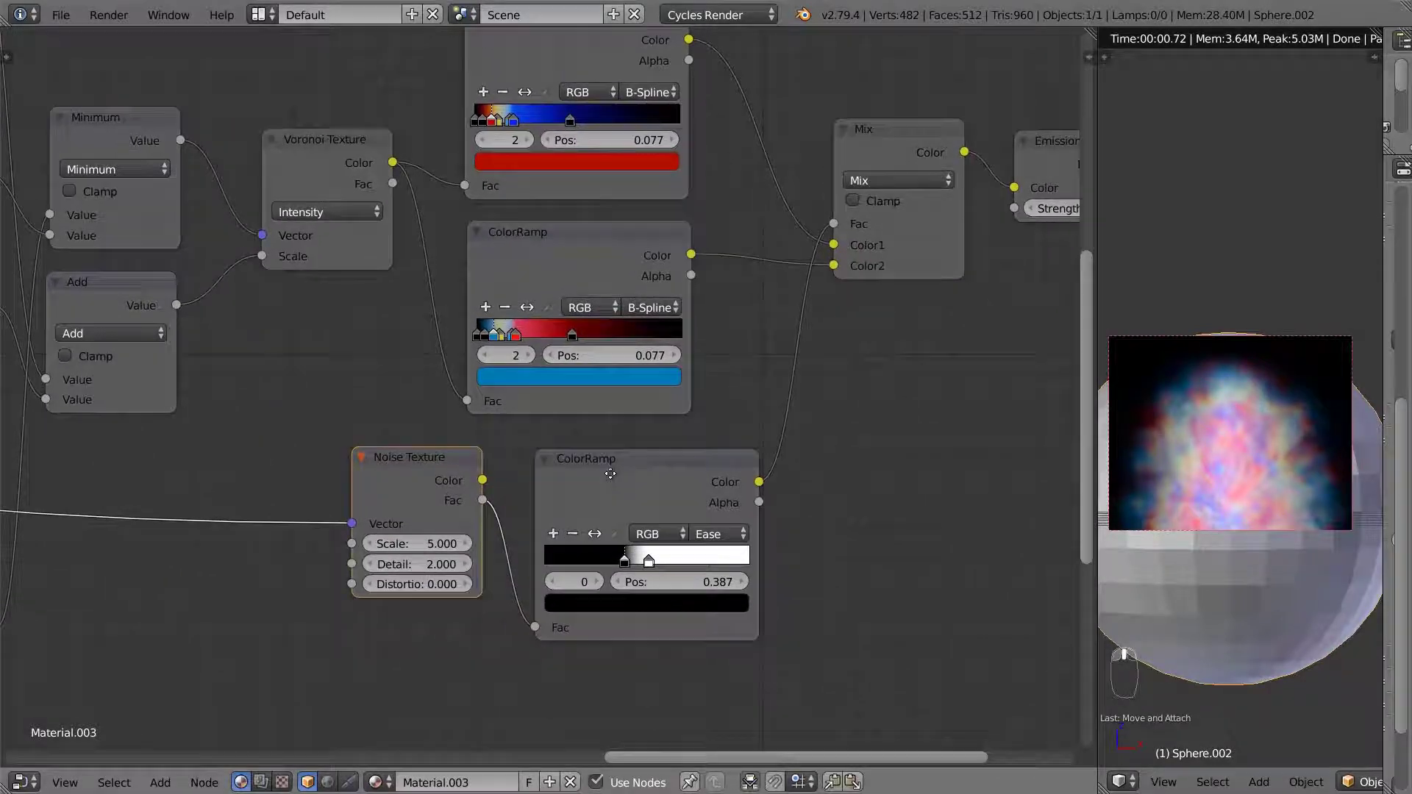
middle_drag(850, 384, 776, 480)
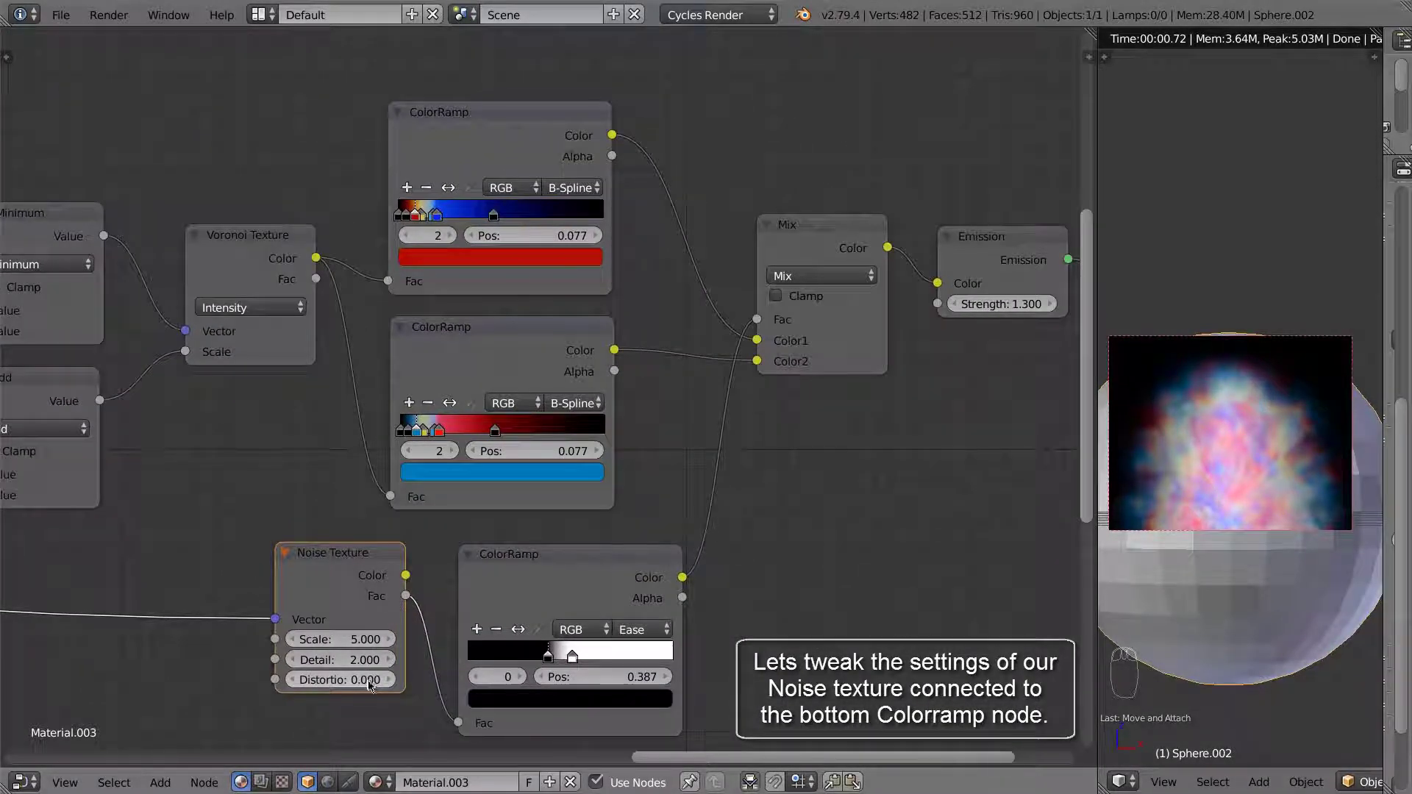
Try a distortion of 2.2 on the Noise Texture and reset it to 0.
mouse_move(371, 682)
mouse_down()
mouse_move(455, 696)
mouse_move(390, 695)
mouse_up()
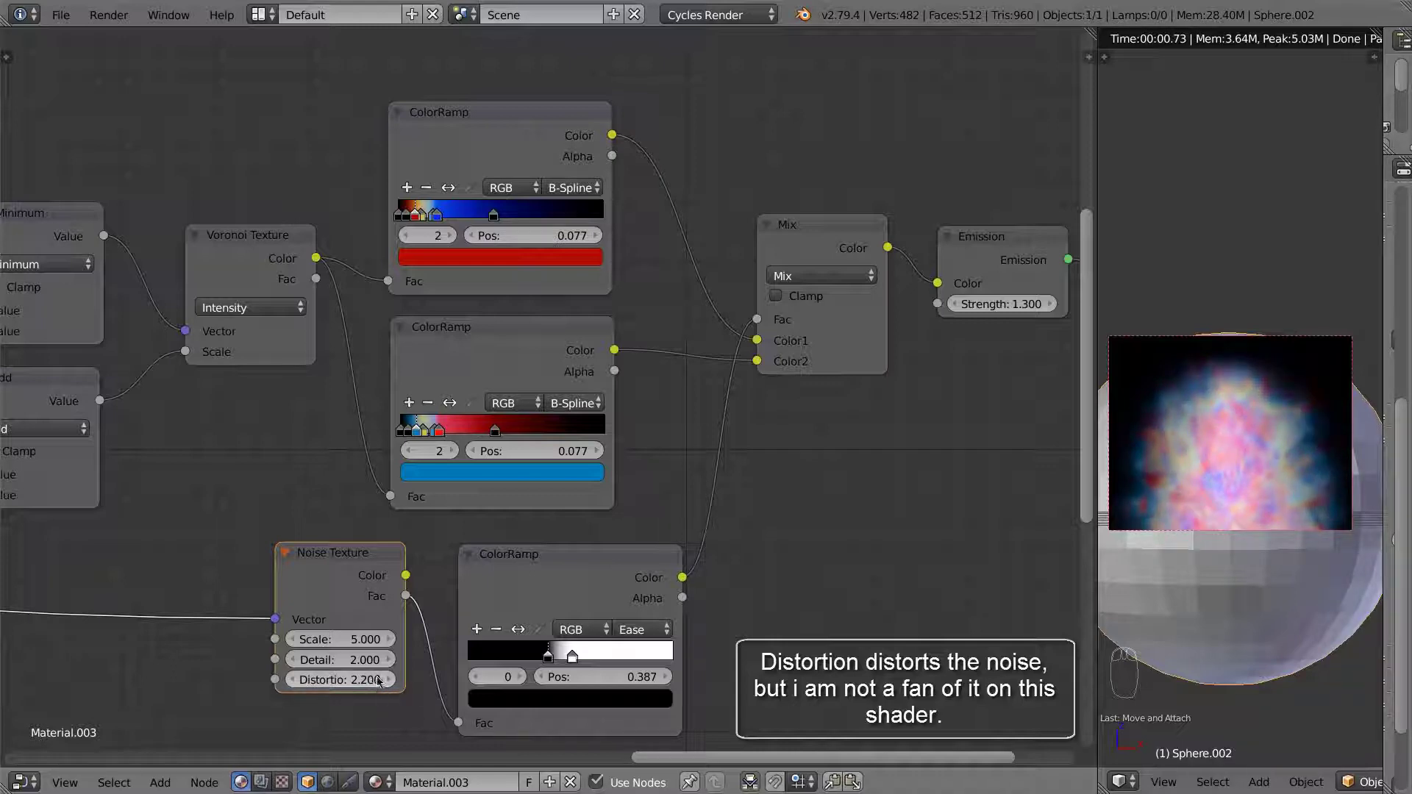
click(370, 678)
text(0.)
key(Return)
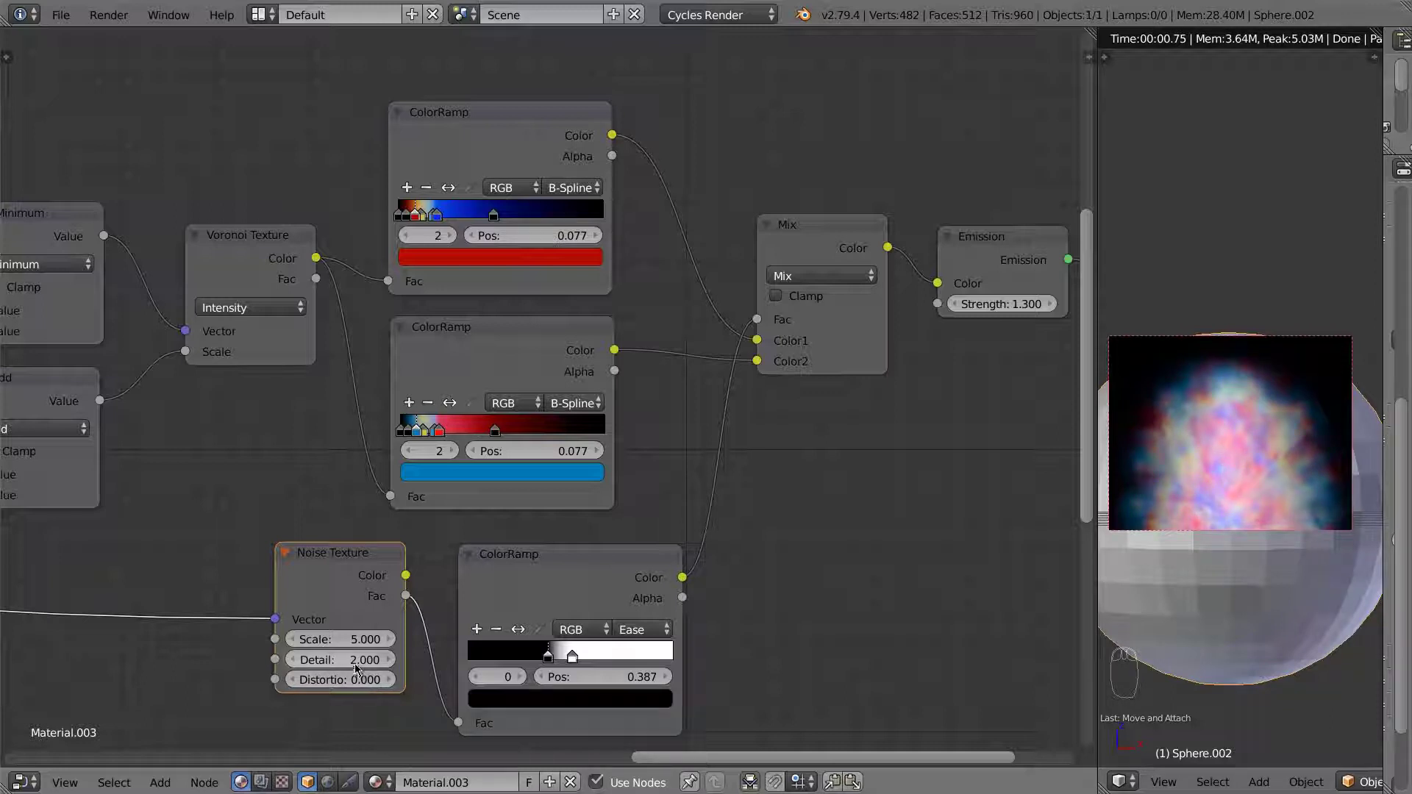
Set the Noise Texture's detail to 16 and its scale to 2.3.
drag(356, 662, 493, 671)
drag(633, 677, 634, 677)
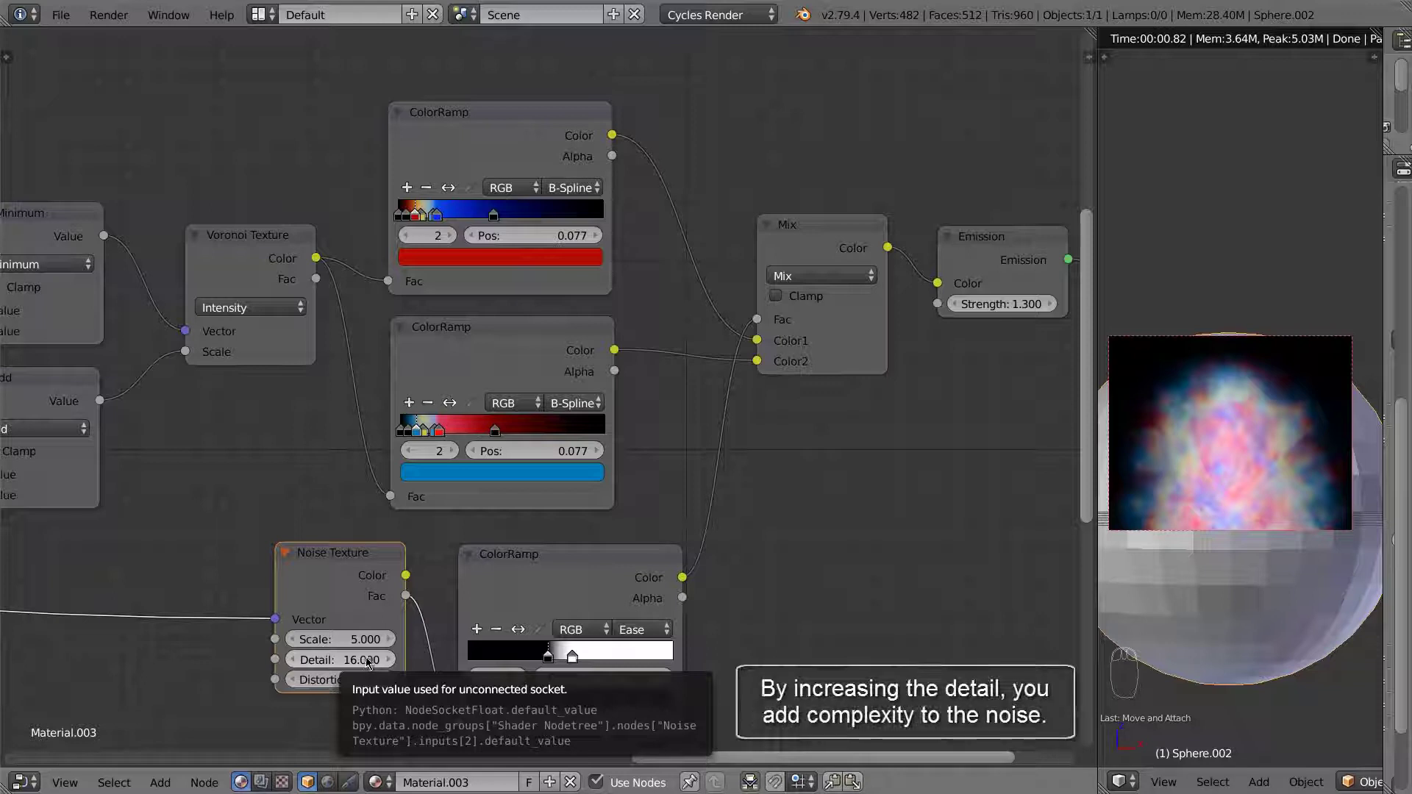
drag(368, 659, 137, 664)
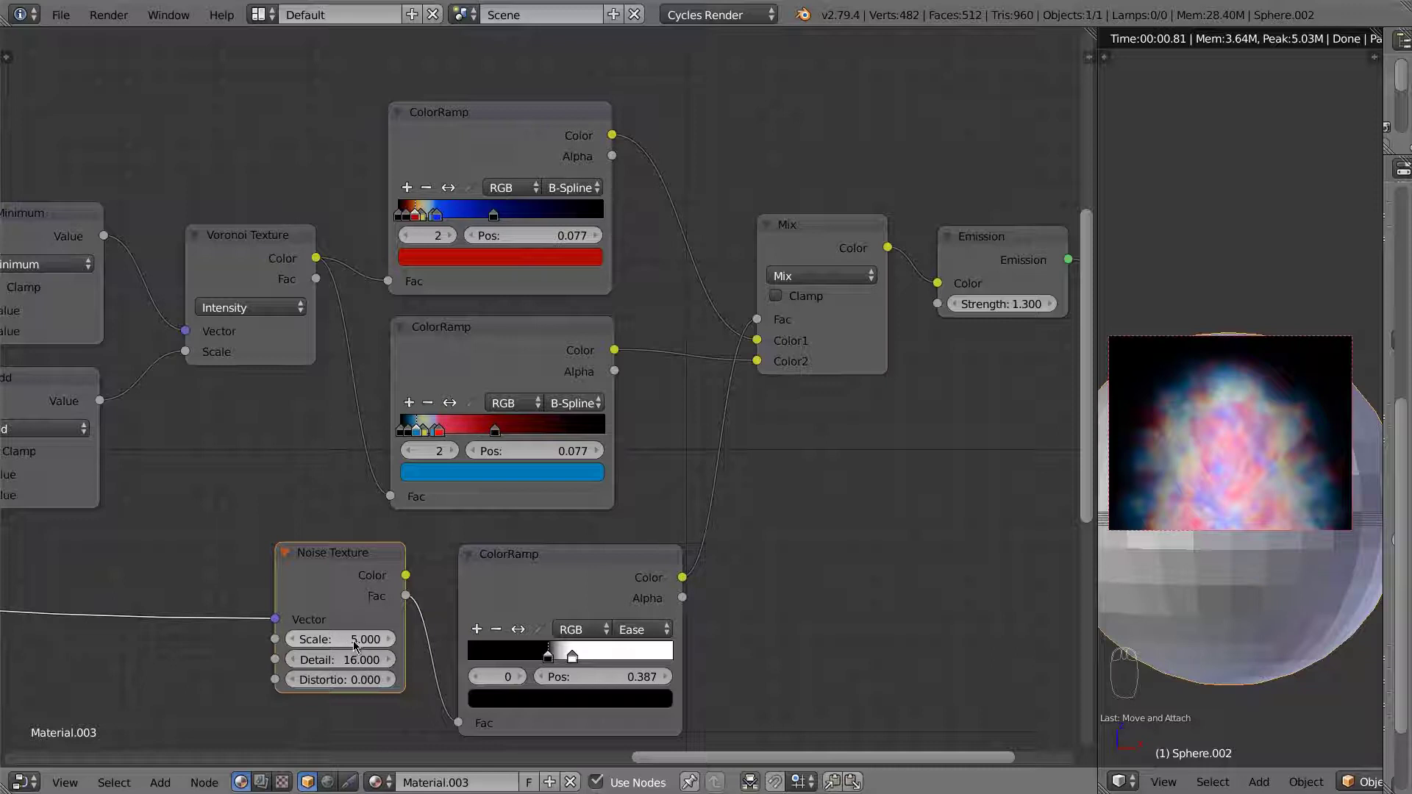
mouse_move(359, 645)
mouse_down()
mouse_move(401, 658)
mouse_move(347, 661)
mouse_up()
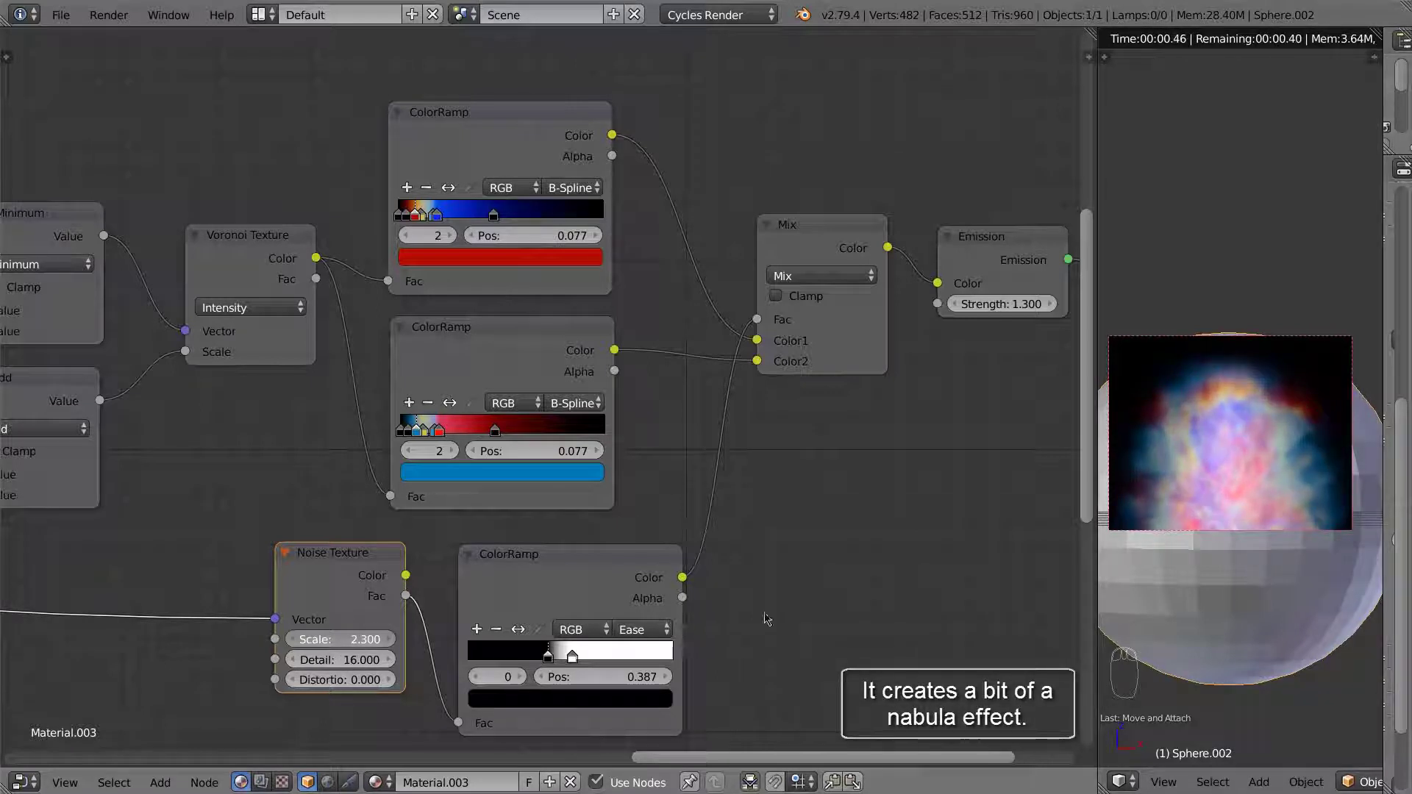
Extend the viewport render border to enclose the entire explosion from top to bottom.
scroll(1296, 475, down, 1)
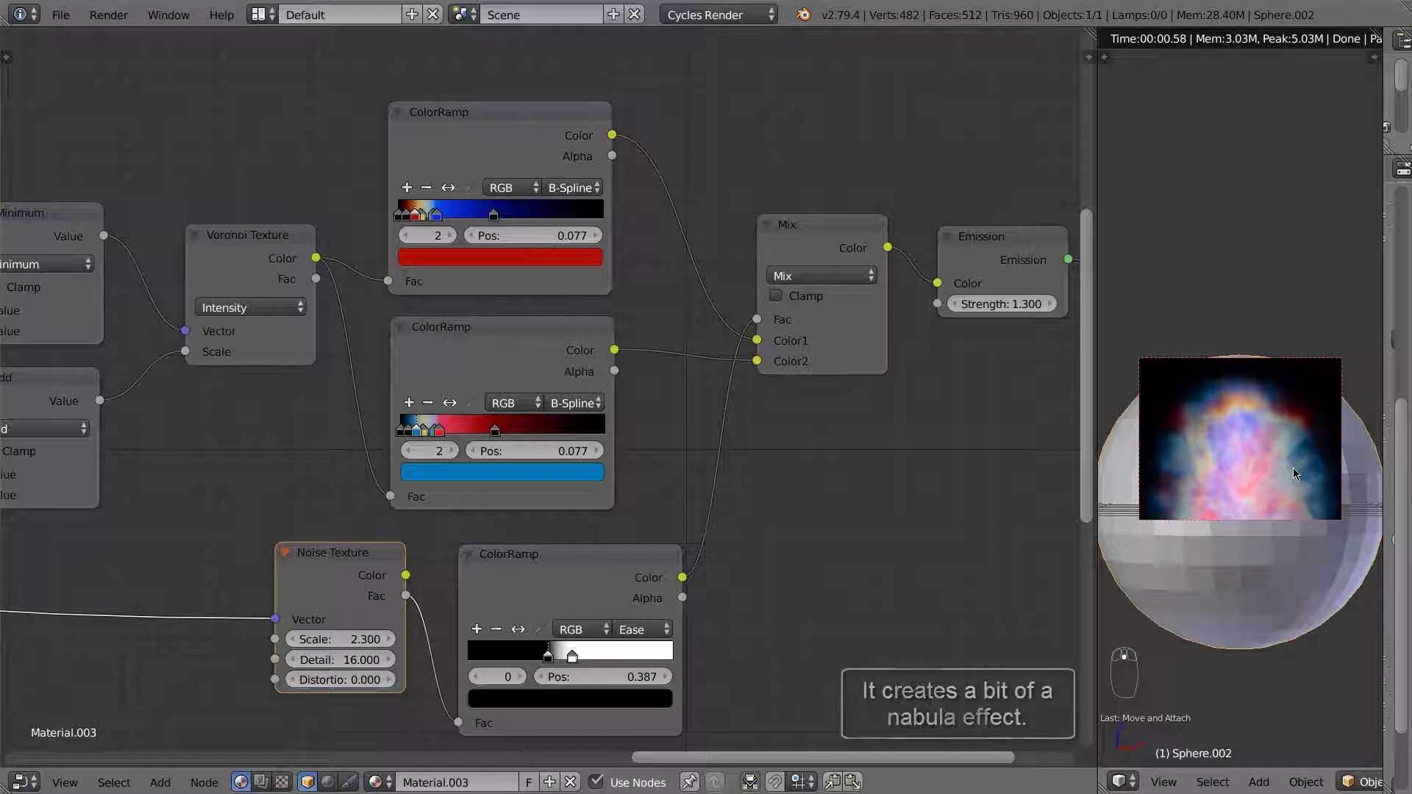
key(shift+b)
drag(1137, 365, 1344, 642)
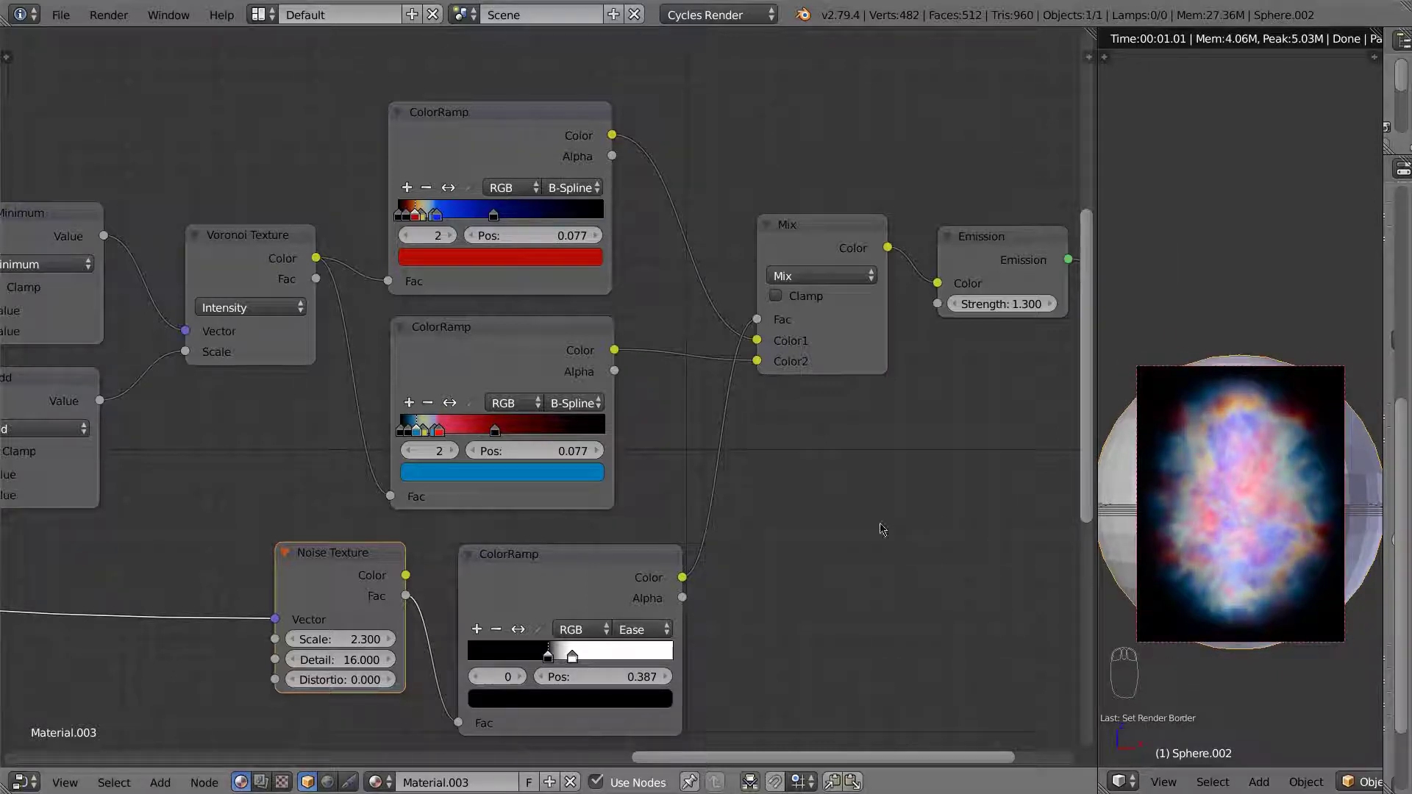
Adjust the grayscale ColorRamp's black handle and move its white handle to position 0.679 for a wider fade.
middle_drag(834, 566, 849, 539)
mouse_move(593, 632)
mouse_down()
mouse_move(628, 632)
mouse_move(568, 633)
mouse_move(581, 637)
mouse_up()
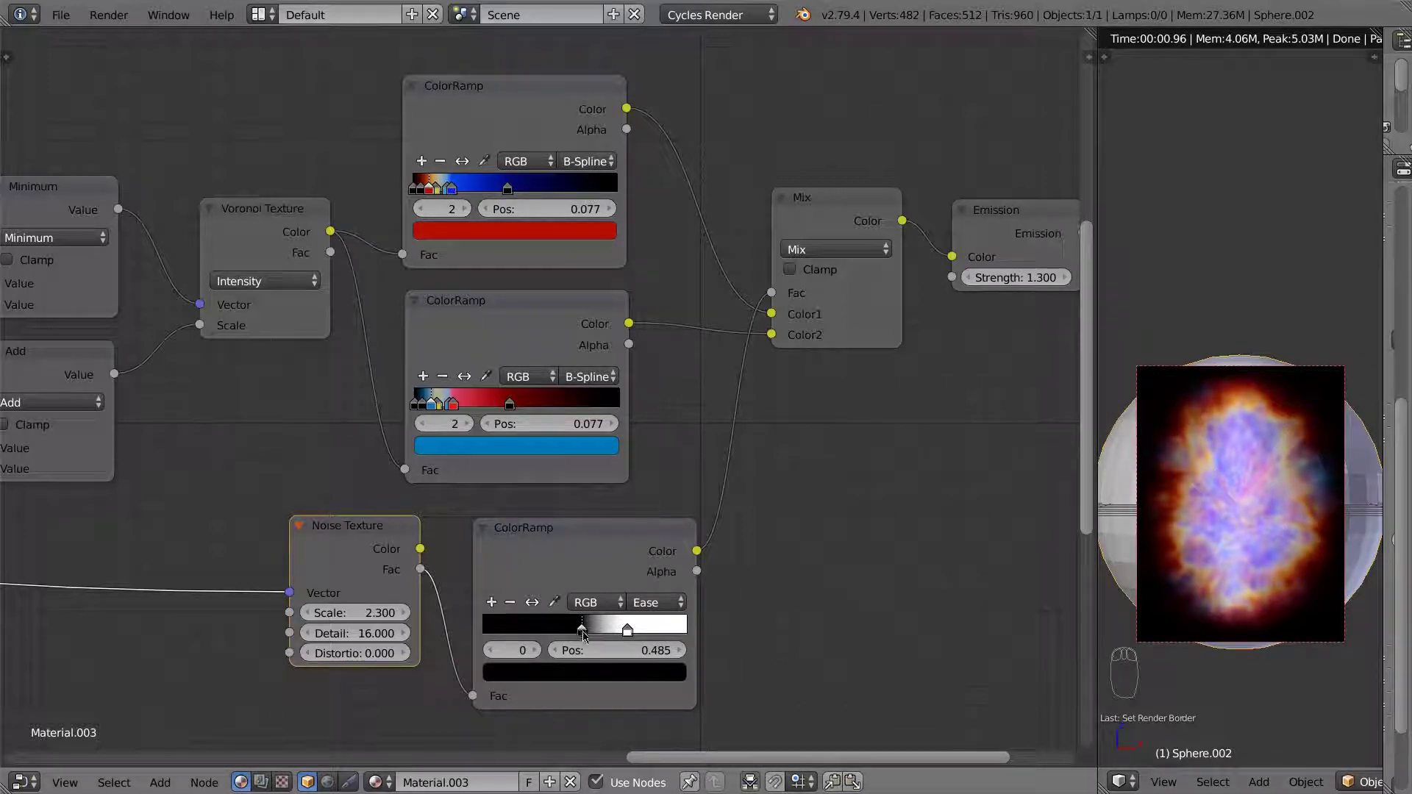
drag(582, 630, 621, 635)
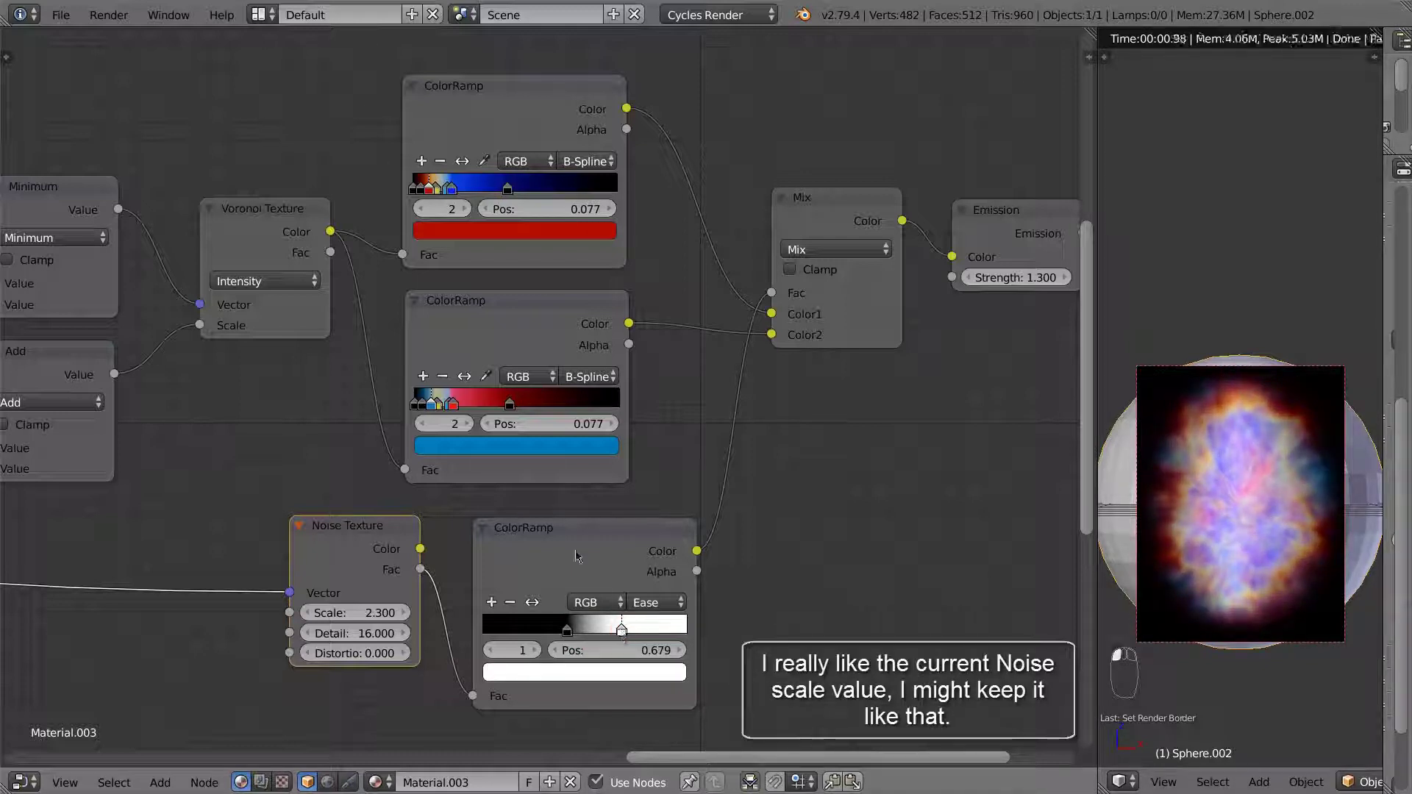
Recolor the second ColorRamp's blue handle at position 0.077, trying magenta and yellow and choosing orange with RGB 0.472, 0.081, 0.005.
middle_drag(705, 440, 709, 463)
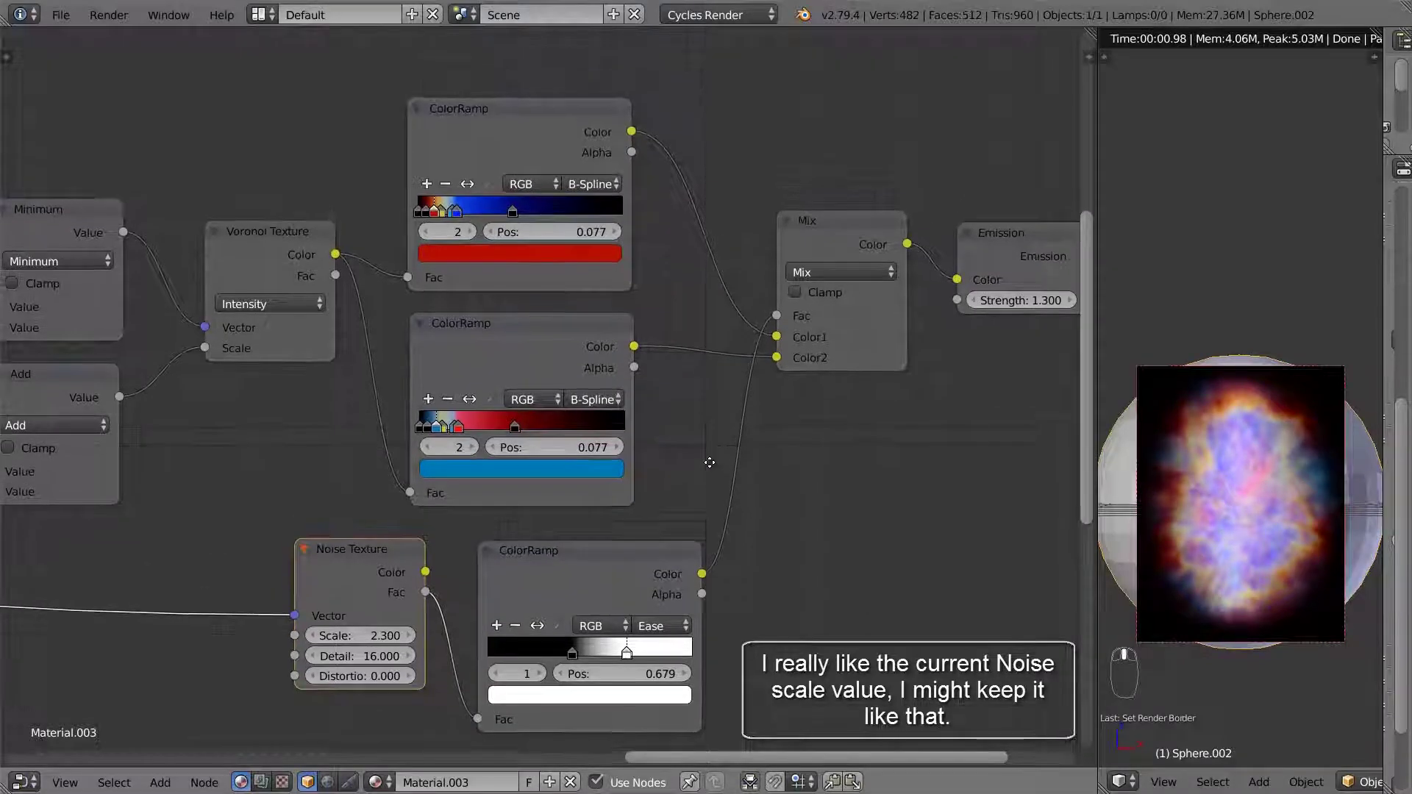
click(483, 468)
click(470, 310)
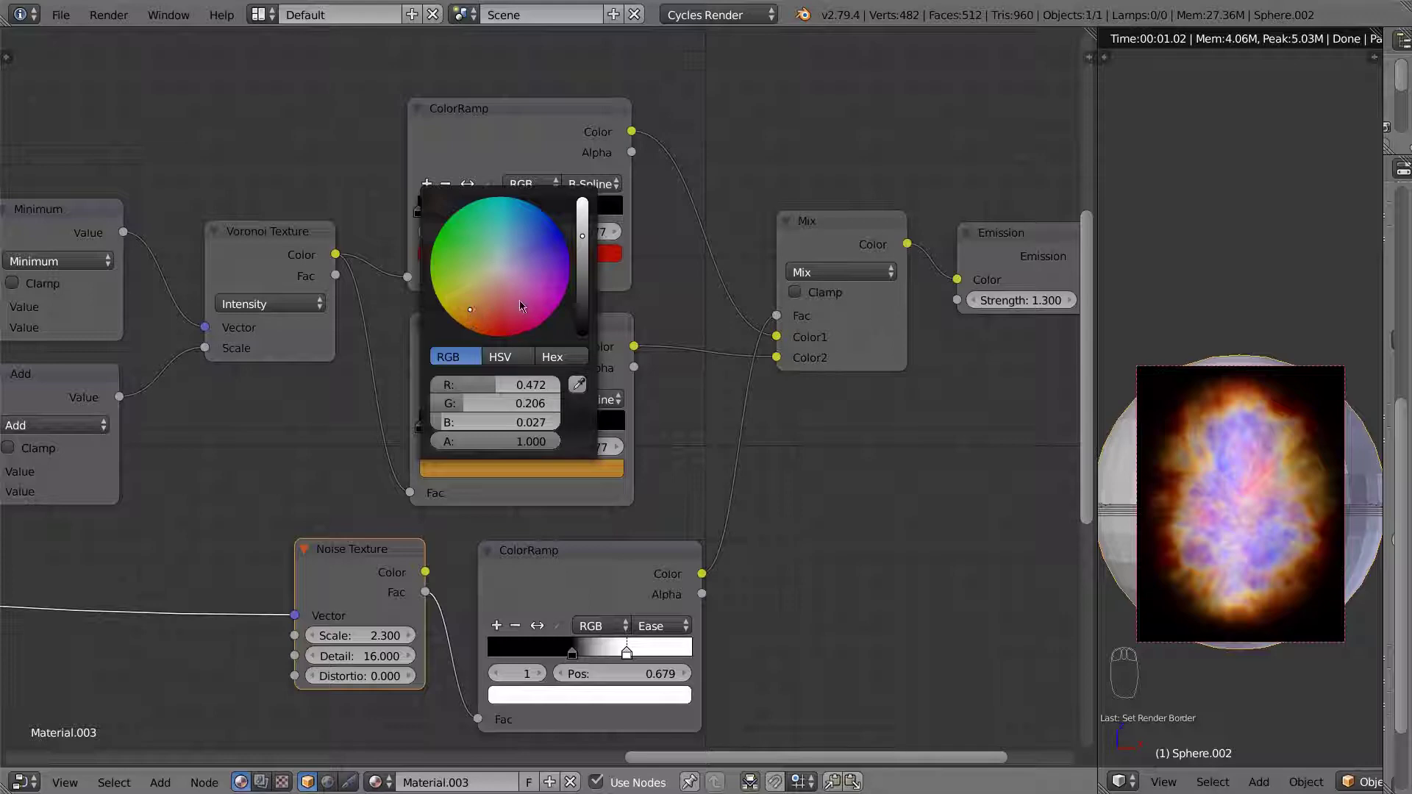
click(537, 293)
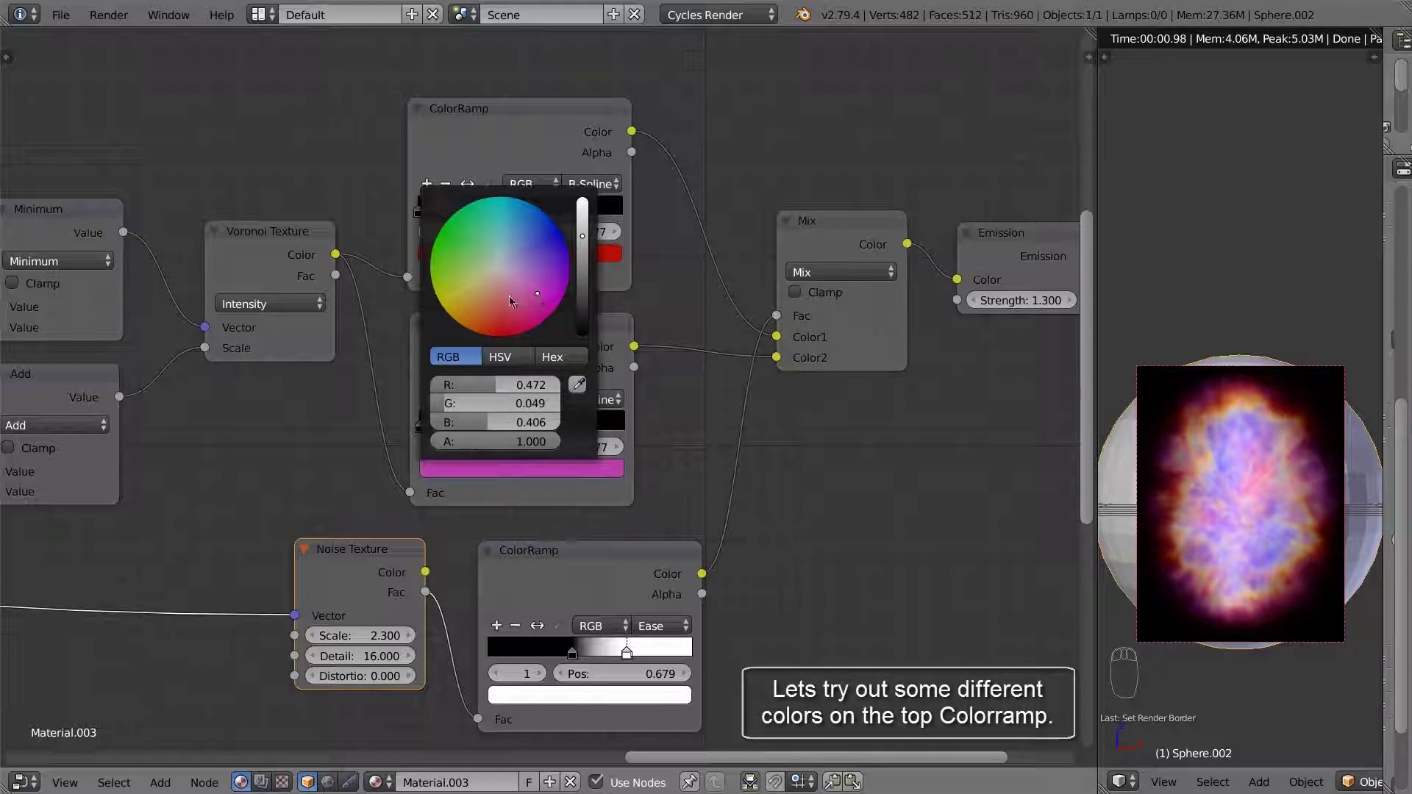
click(478, 300)
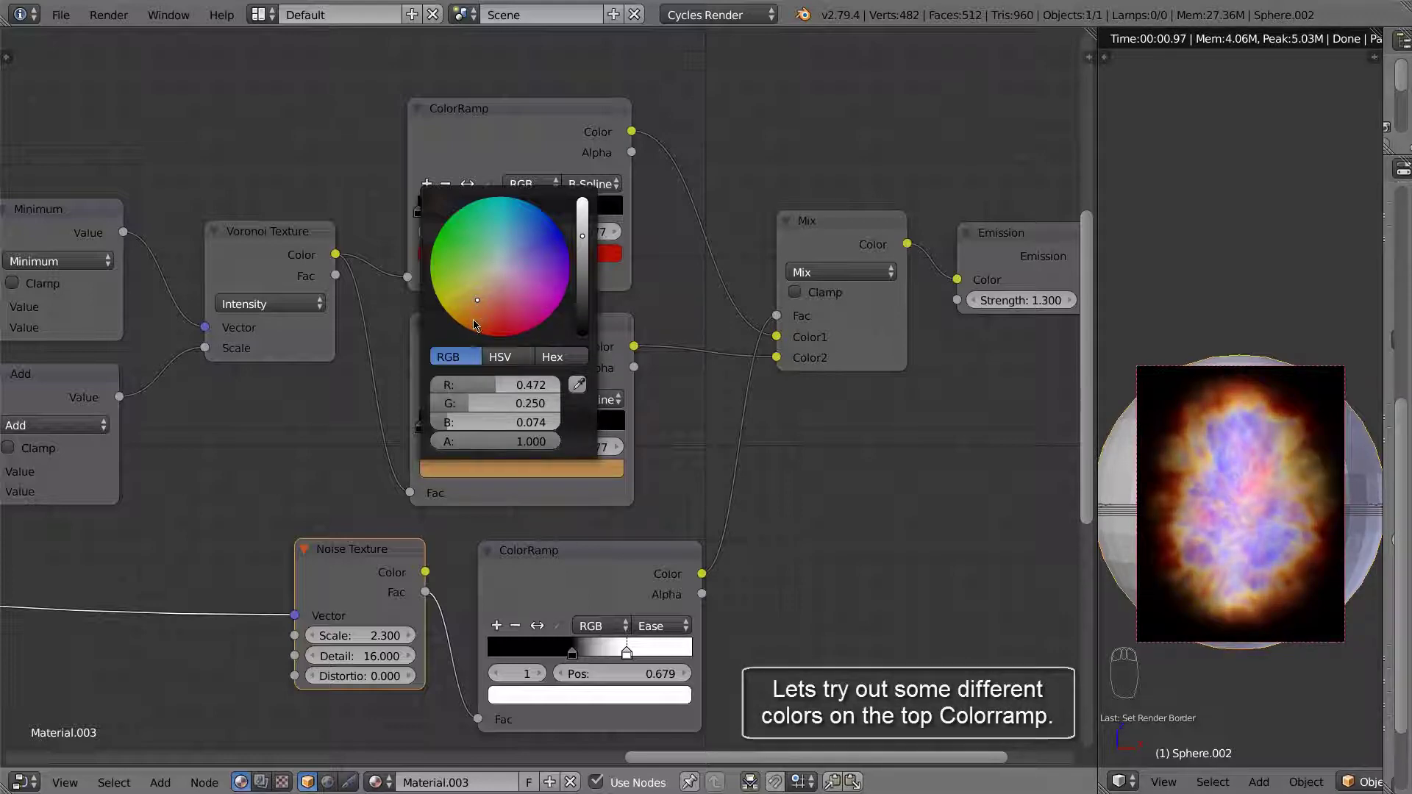
click(480, 328)
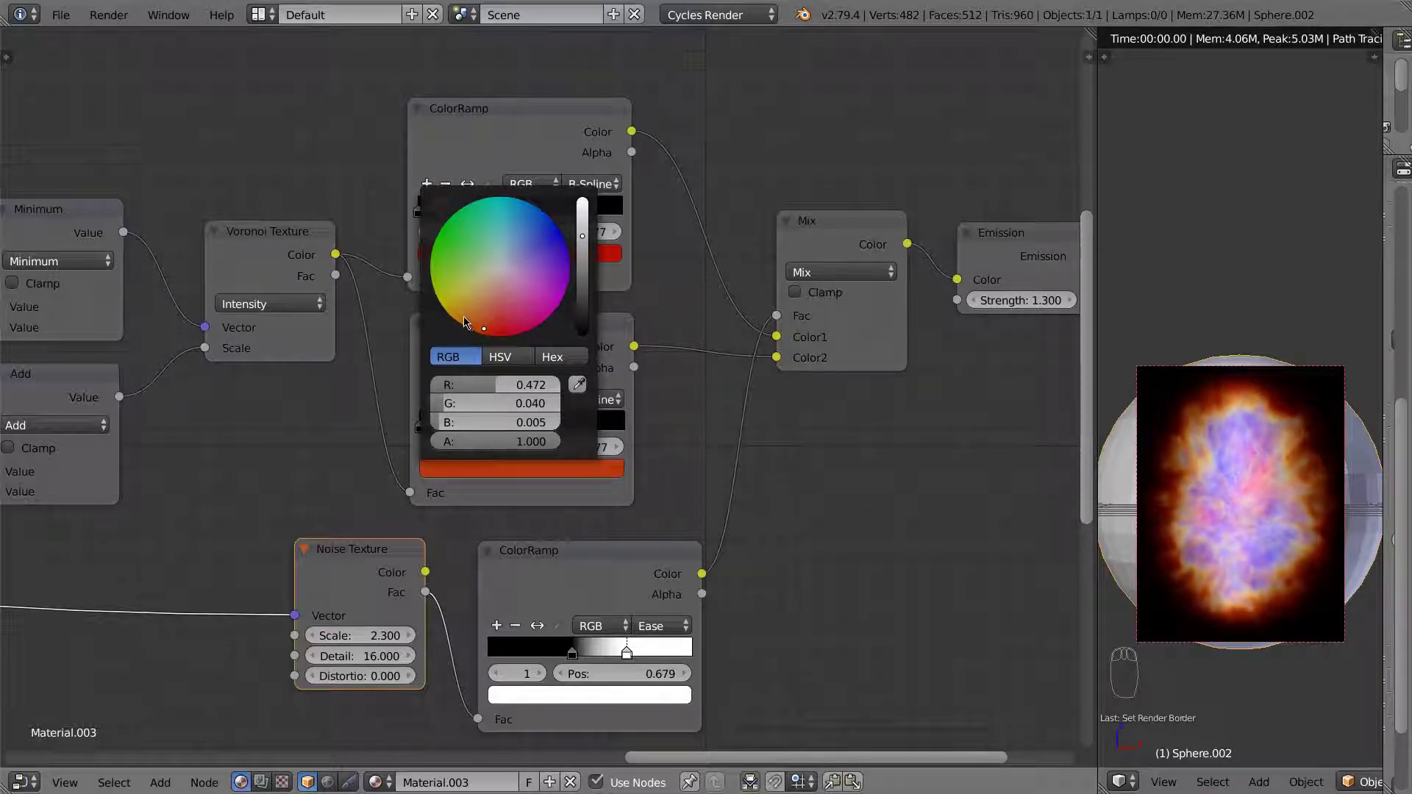
click(461, 316)
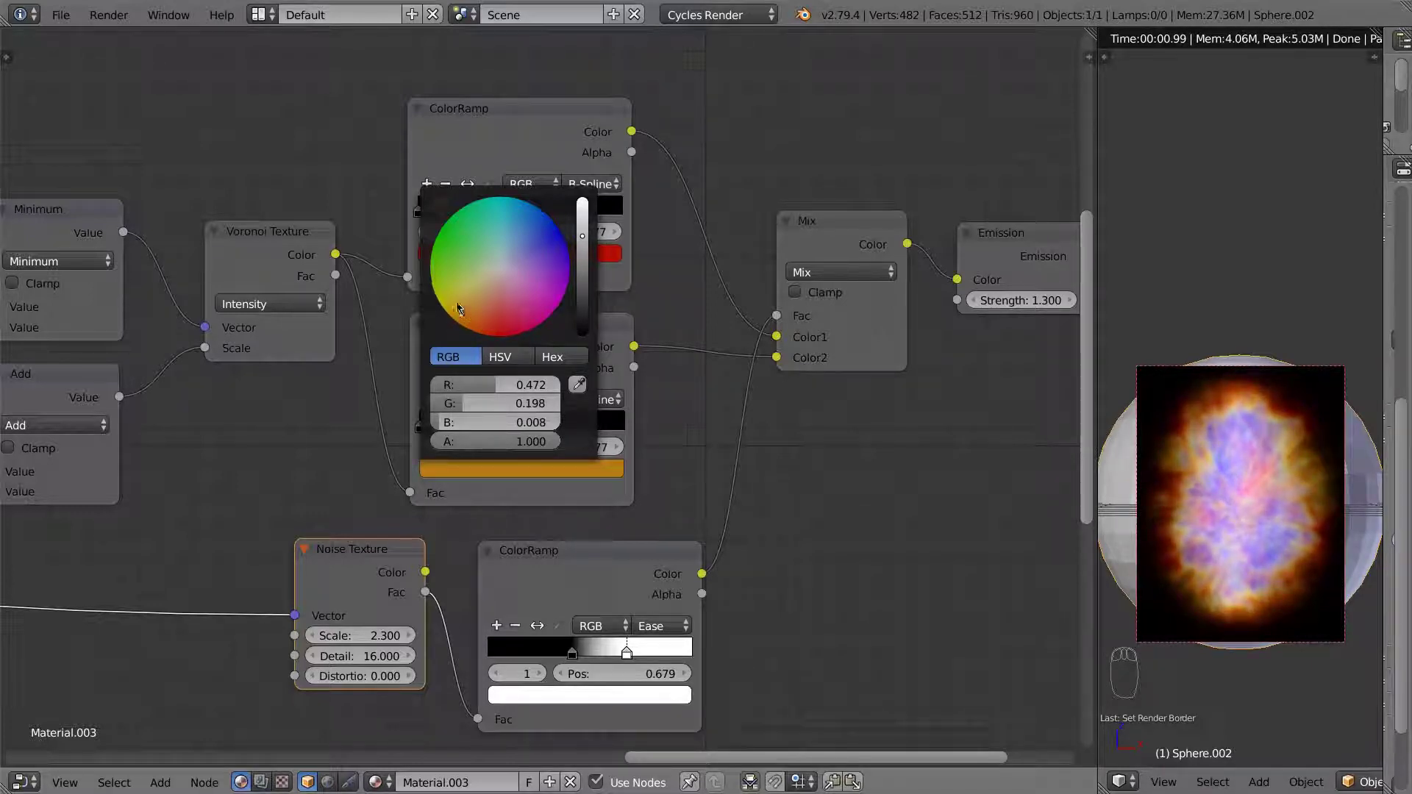
click(450, 306)
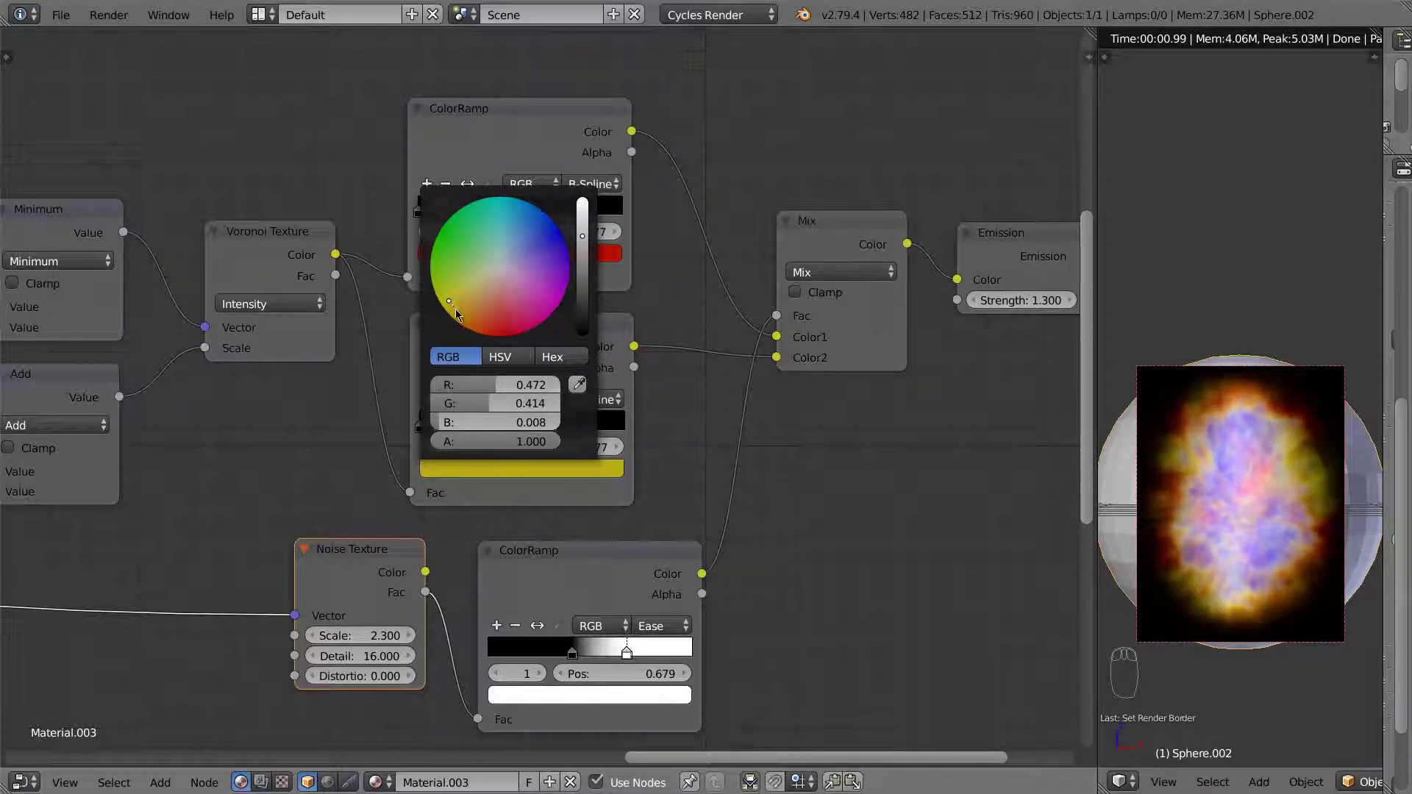
click(475, 328)
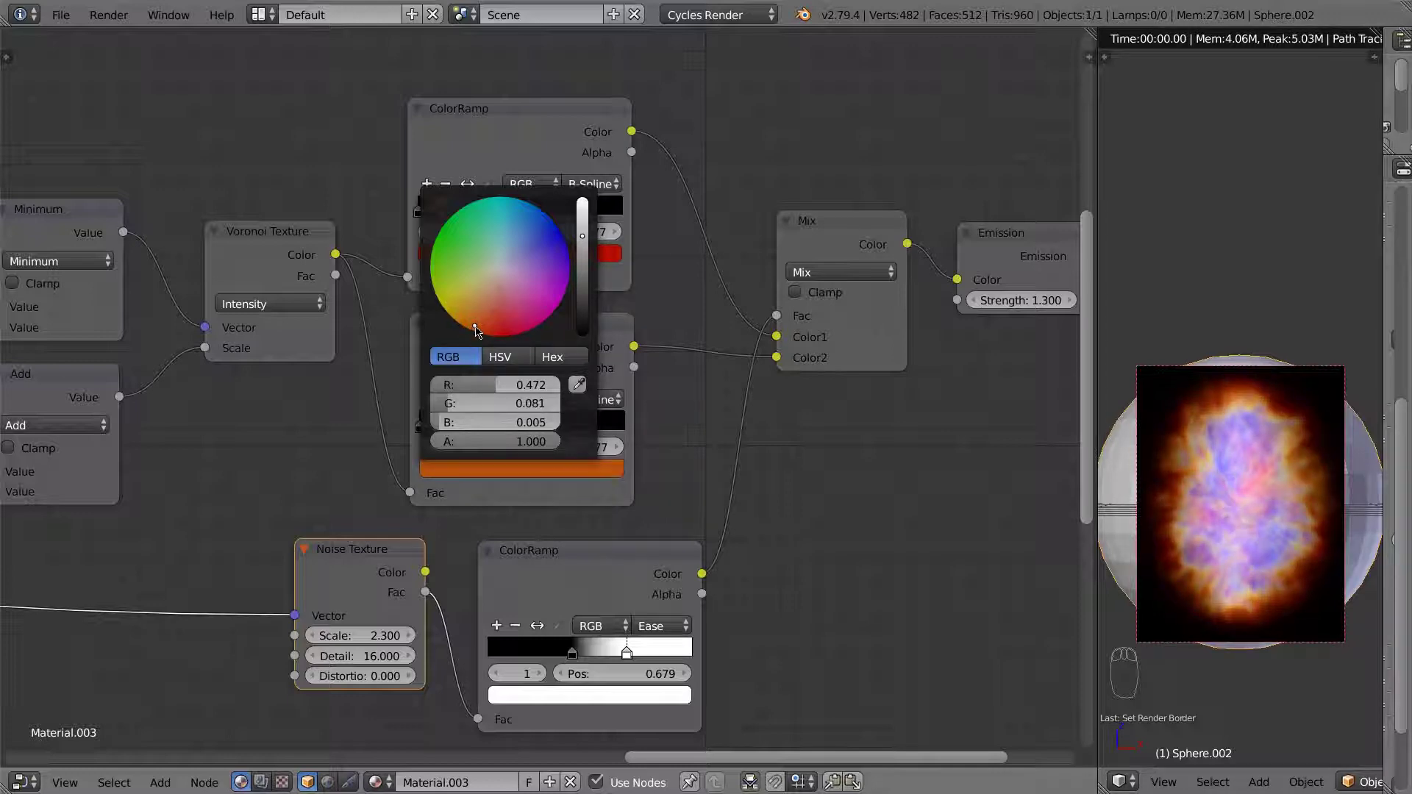
Recolor the second ColorRamp's handle at position 0.077 from the color wheel, settling on a cyan-blue.
click(474, 323)
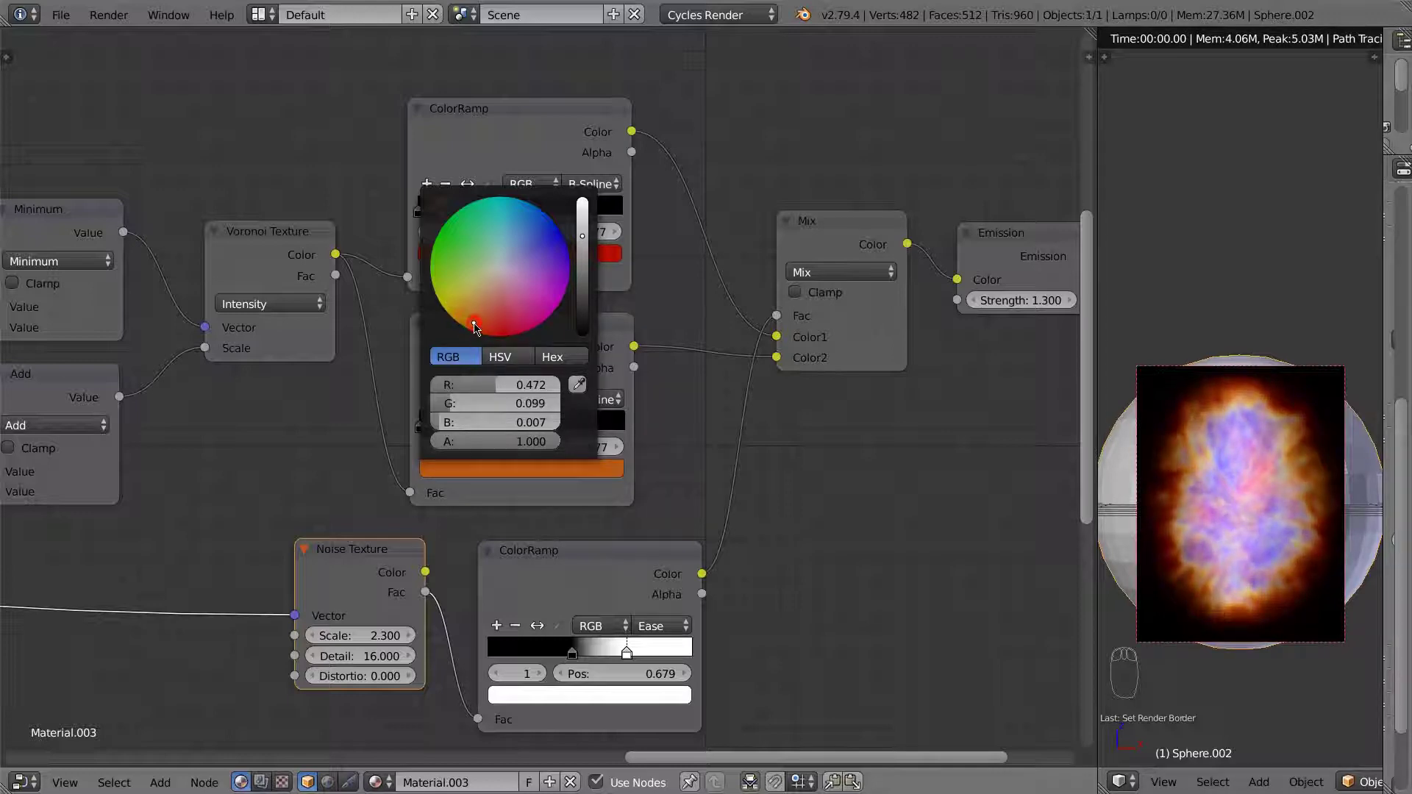
click(506, 219)
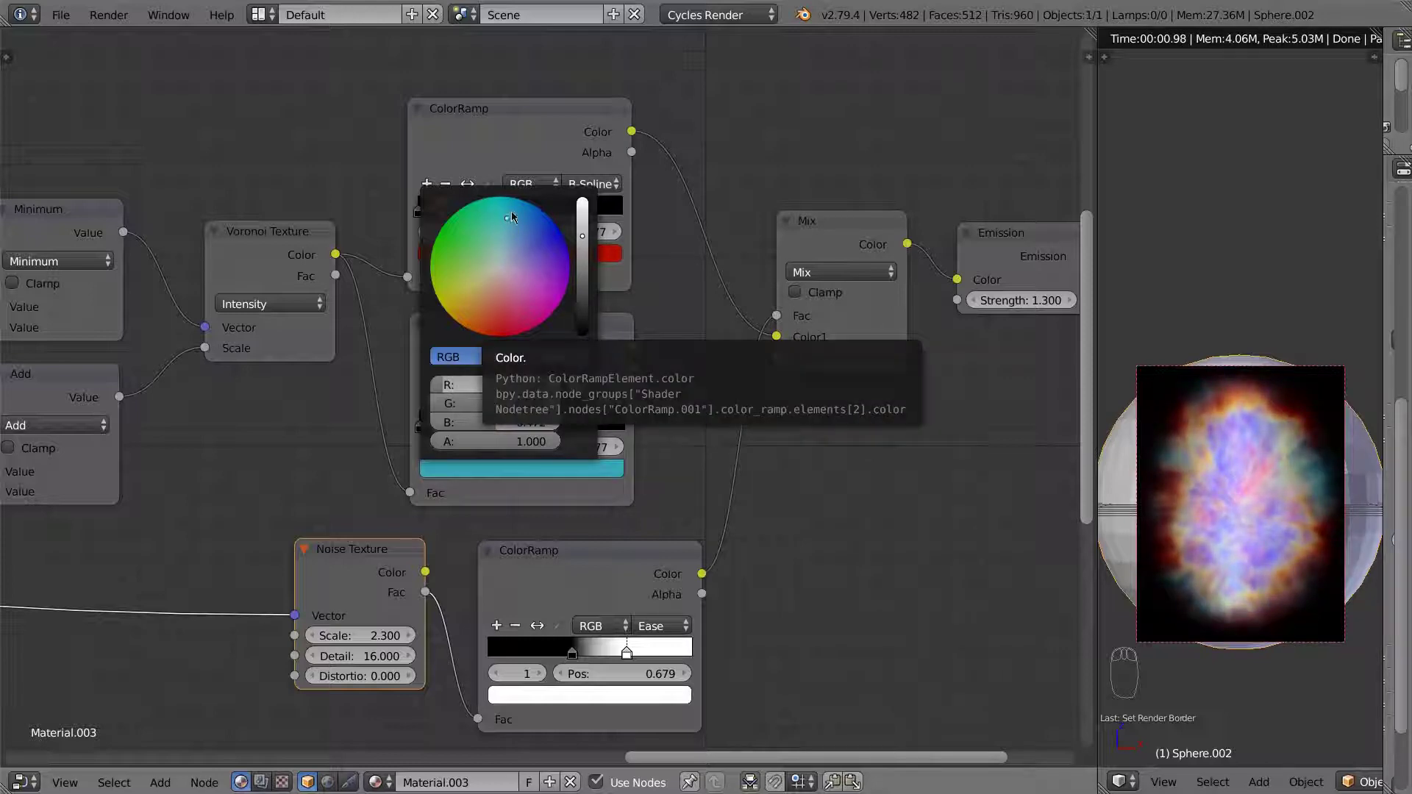
click(512, 206)
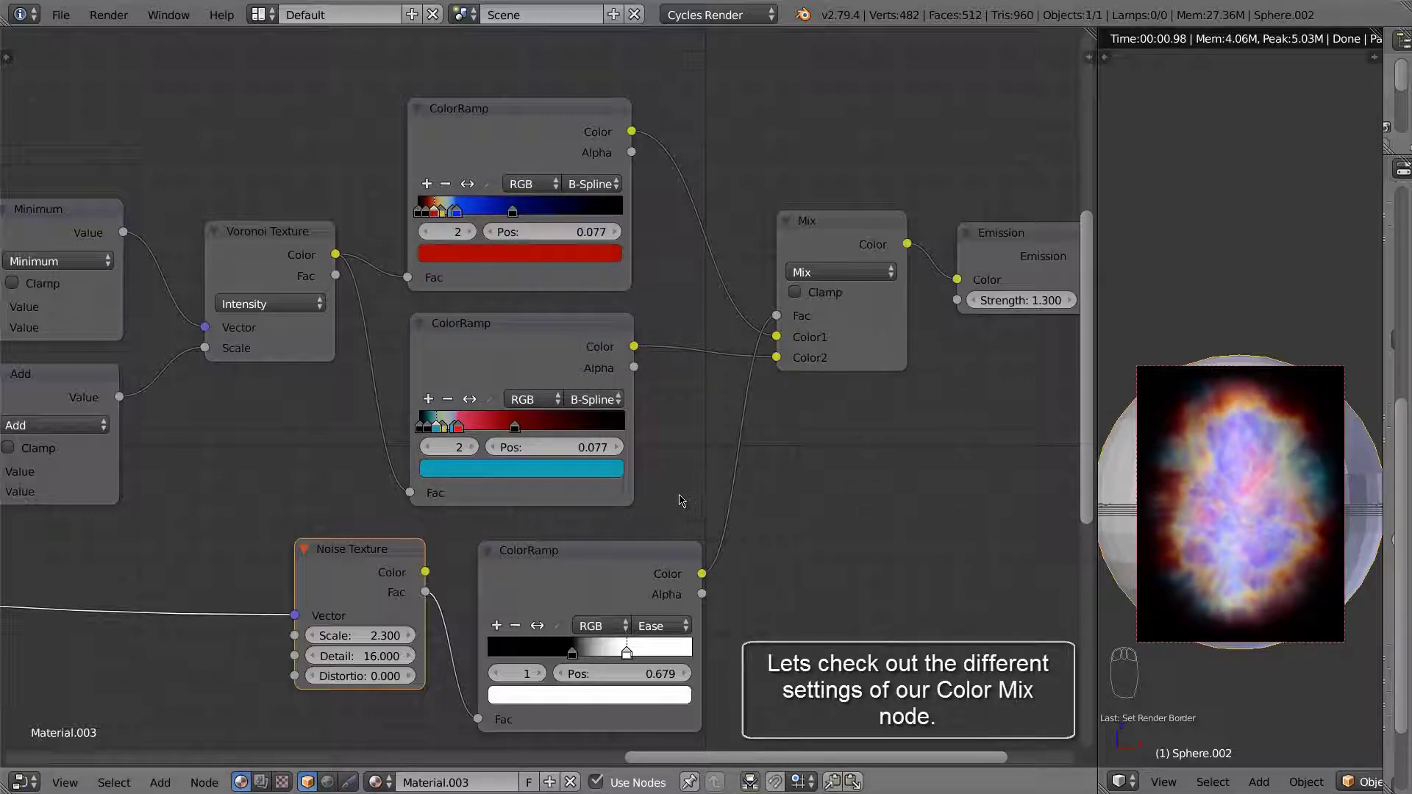
Try the Add, Multiply, Subtract and Divide blend types on the Mix node that feeds the Emission shader.
middle_drag(684, 443, 724, 478)
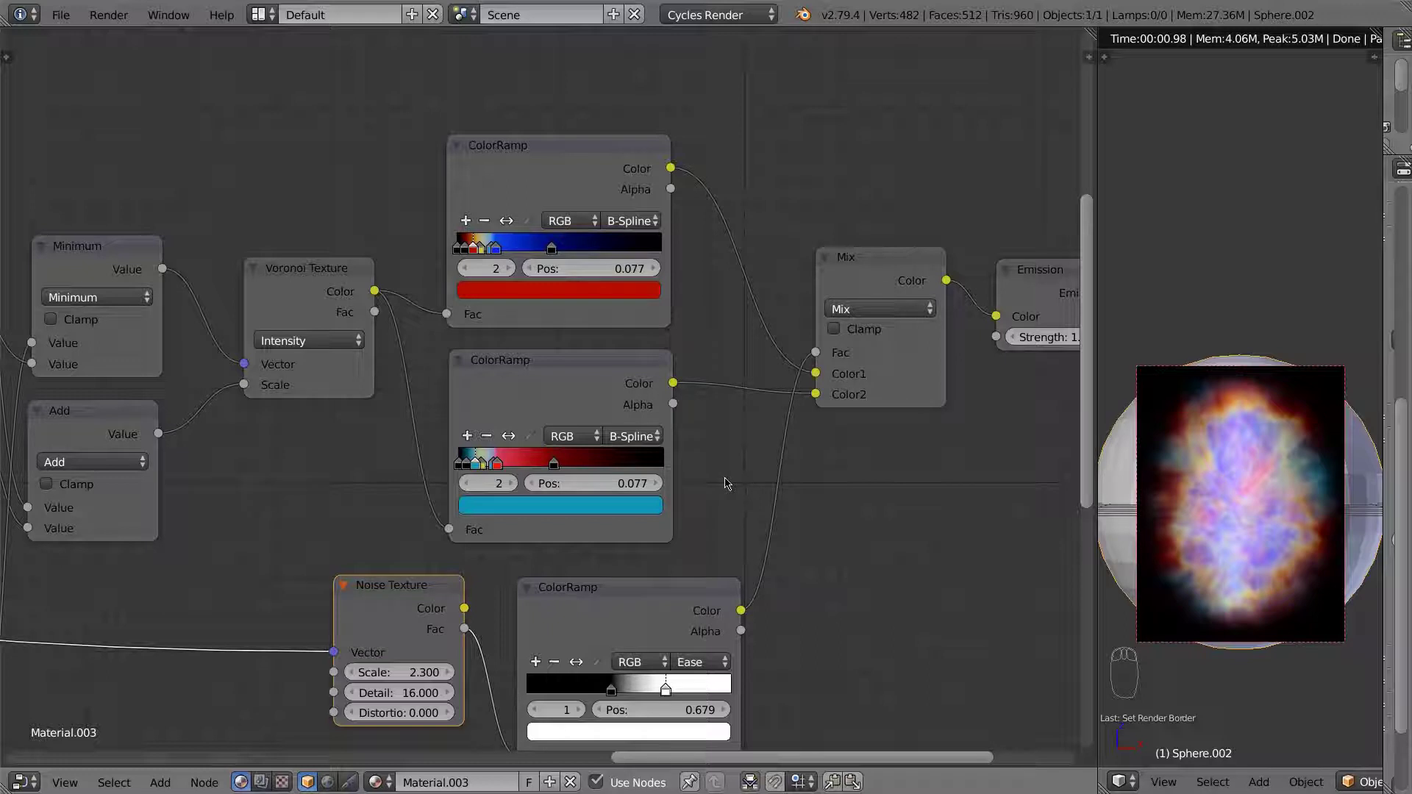
middle_drag(876, 311, 770, 457)
click(770, 457)
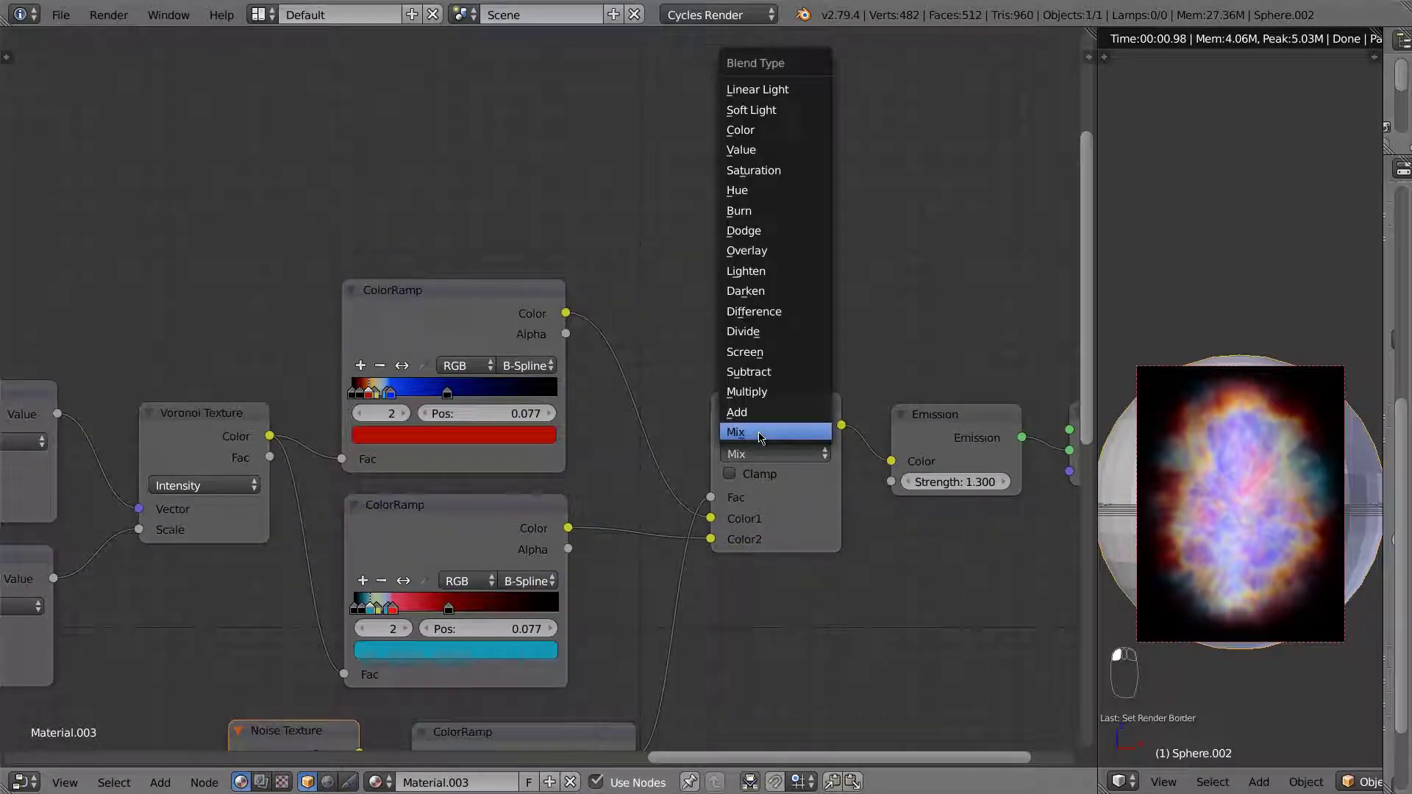
click(766, 415)
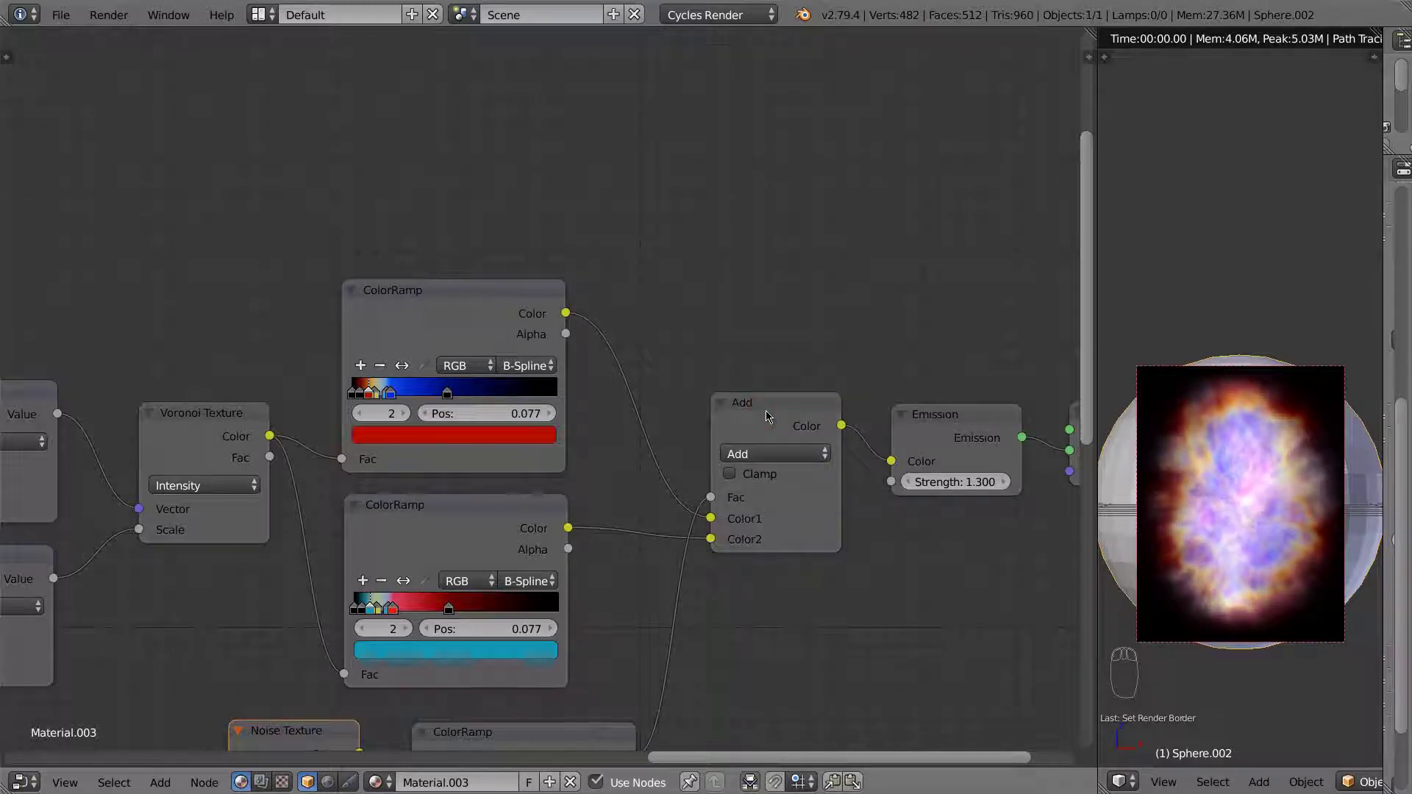
click(770, 454)
click(758, 391)
click(770, 454)
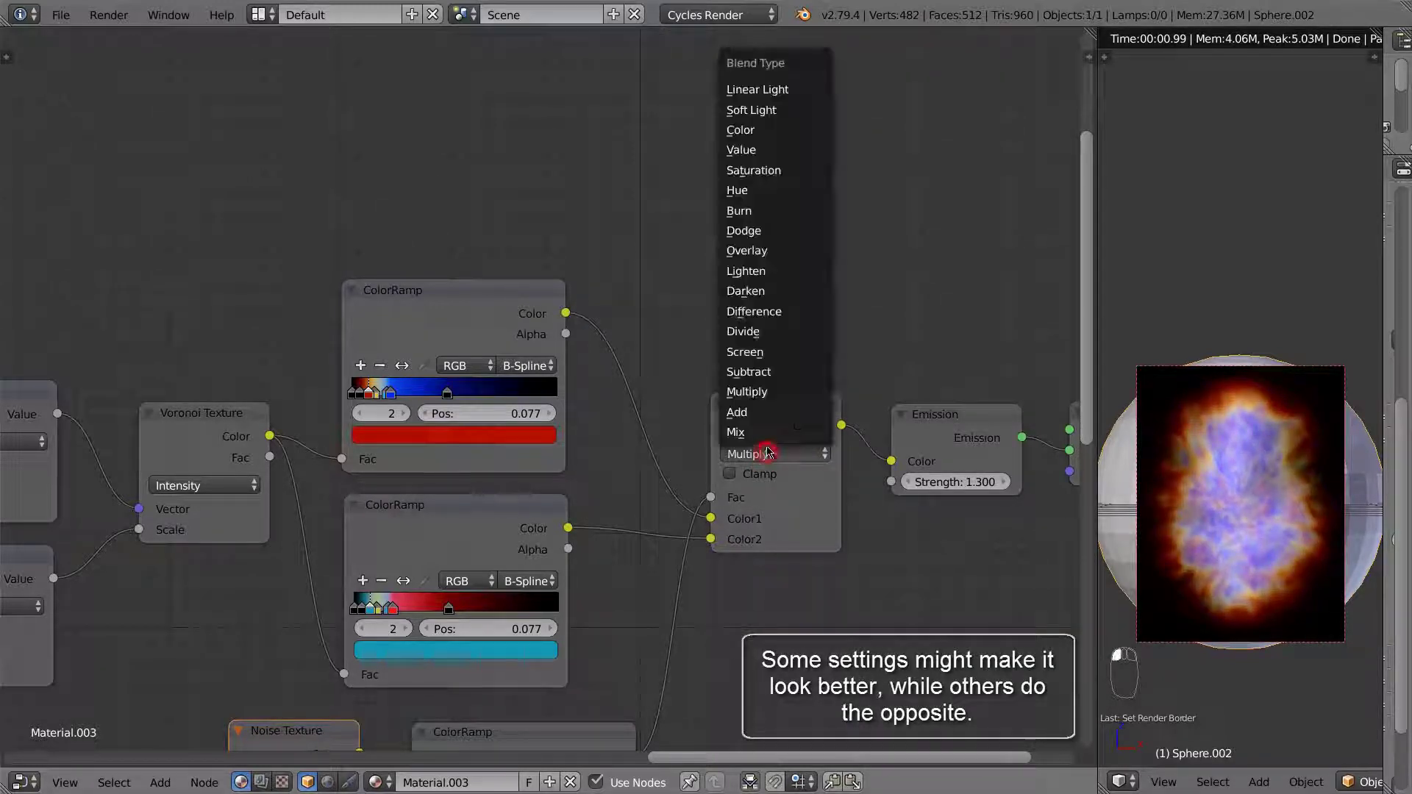
click(763, 373)
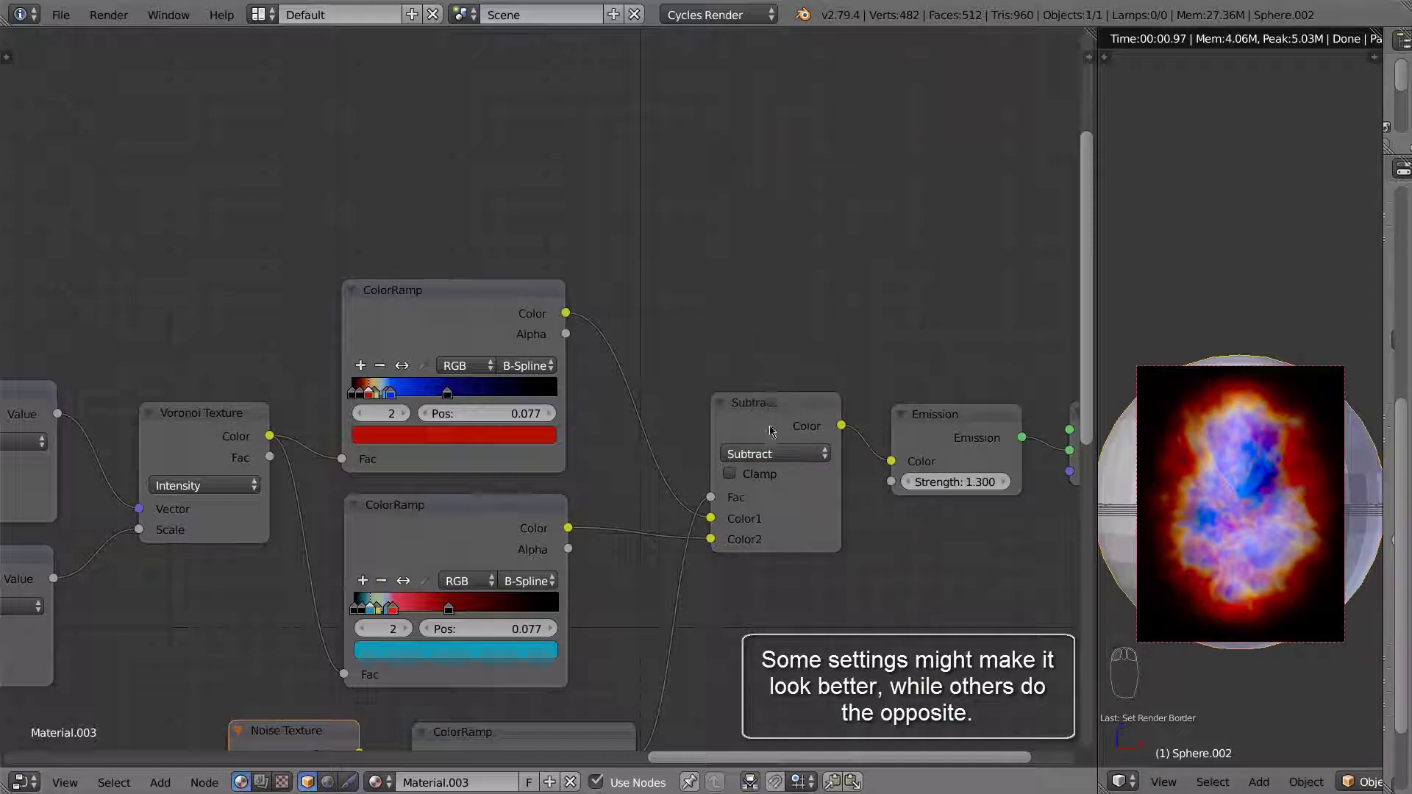
click(770, 453)
click(756, 332)
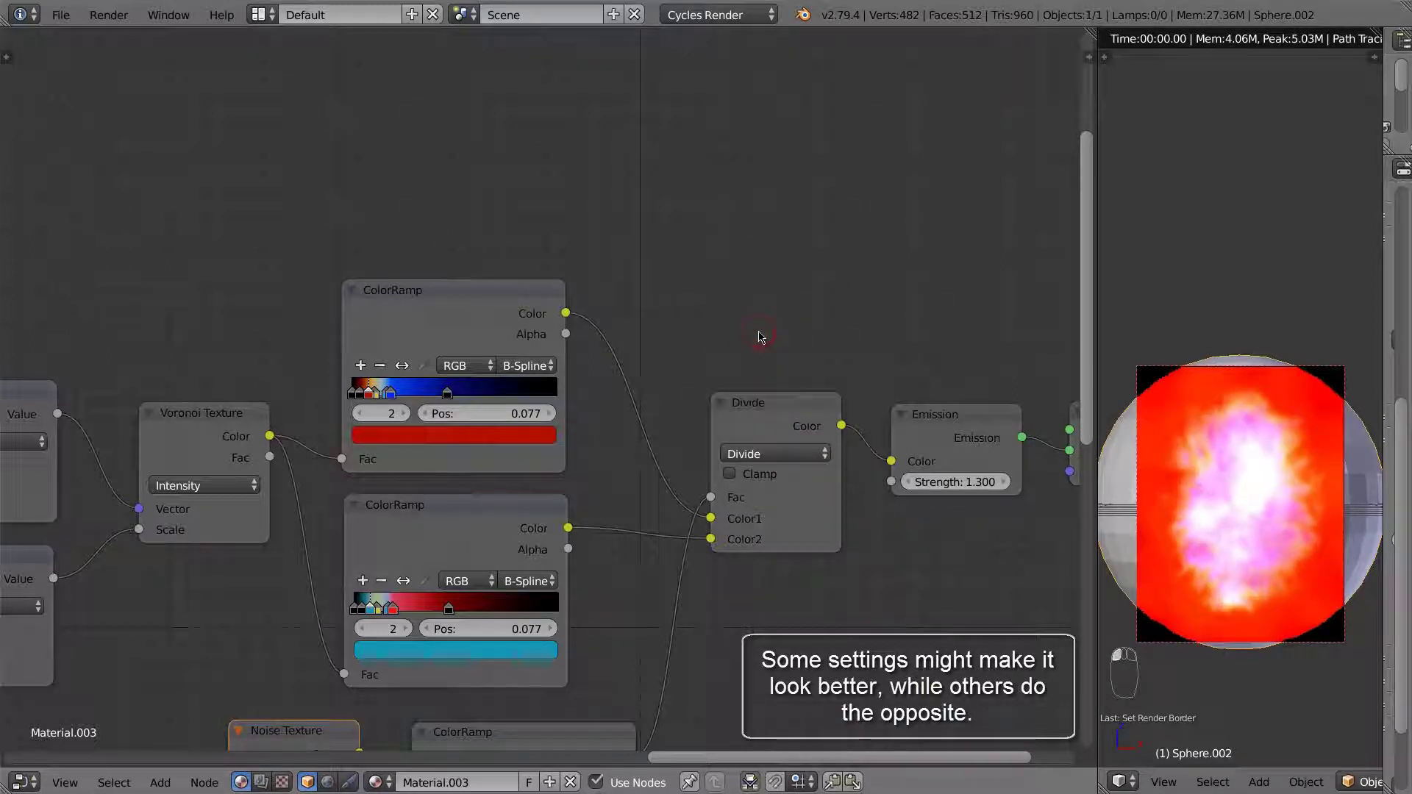
Try the Difference, Darken and Lighten blend types on the color mixing node.
click(774, 454)
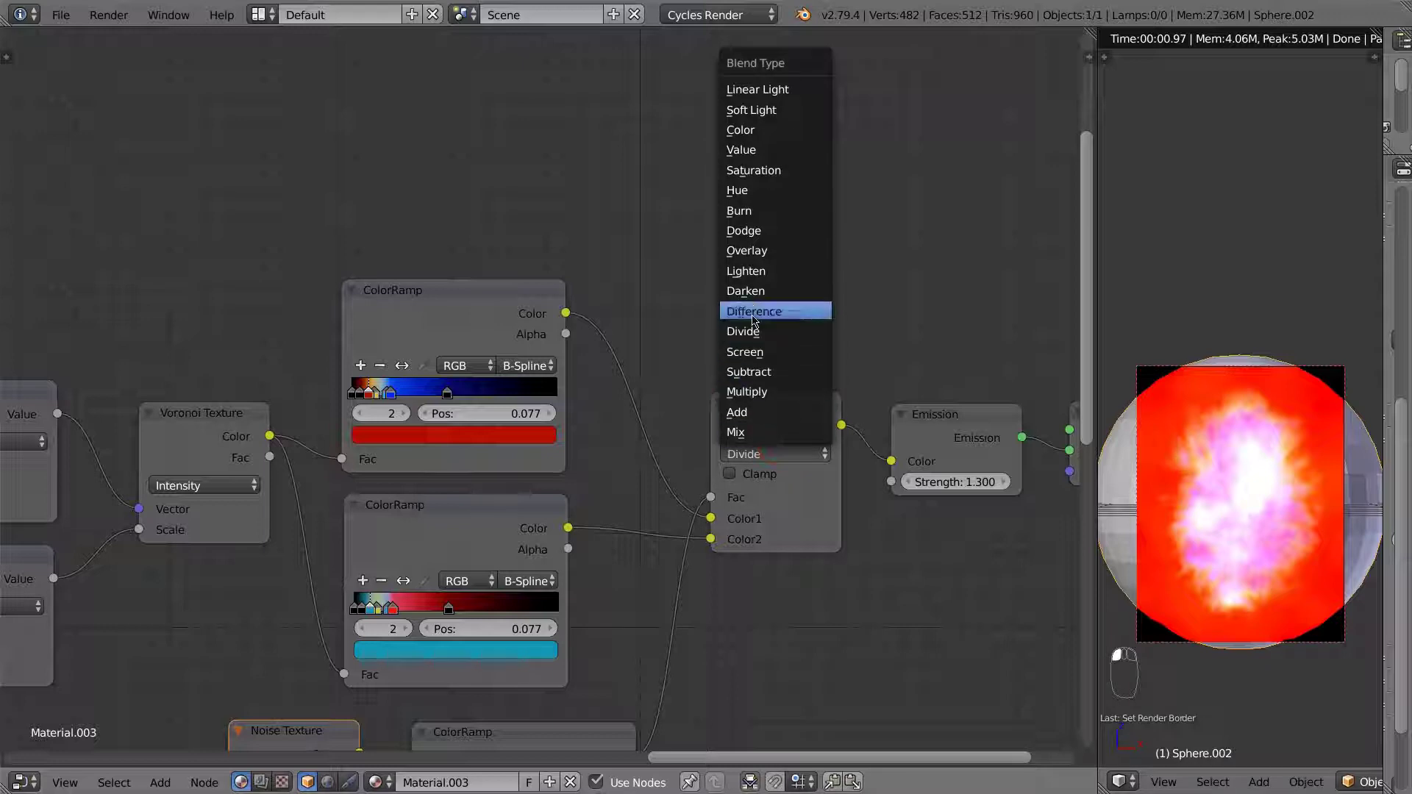
click(753, 320)
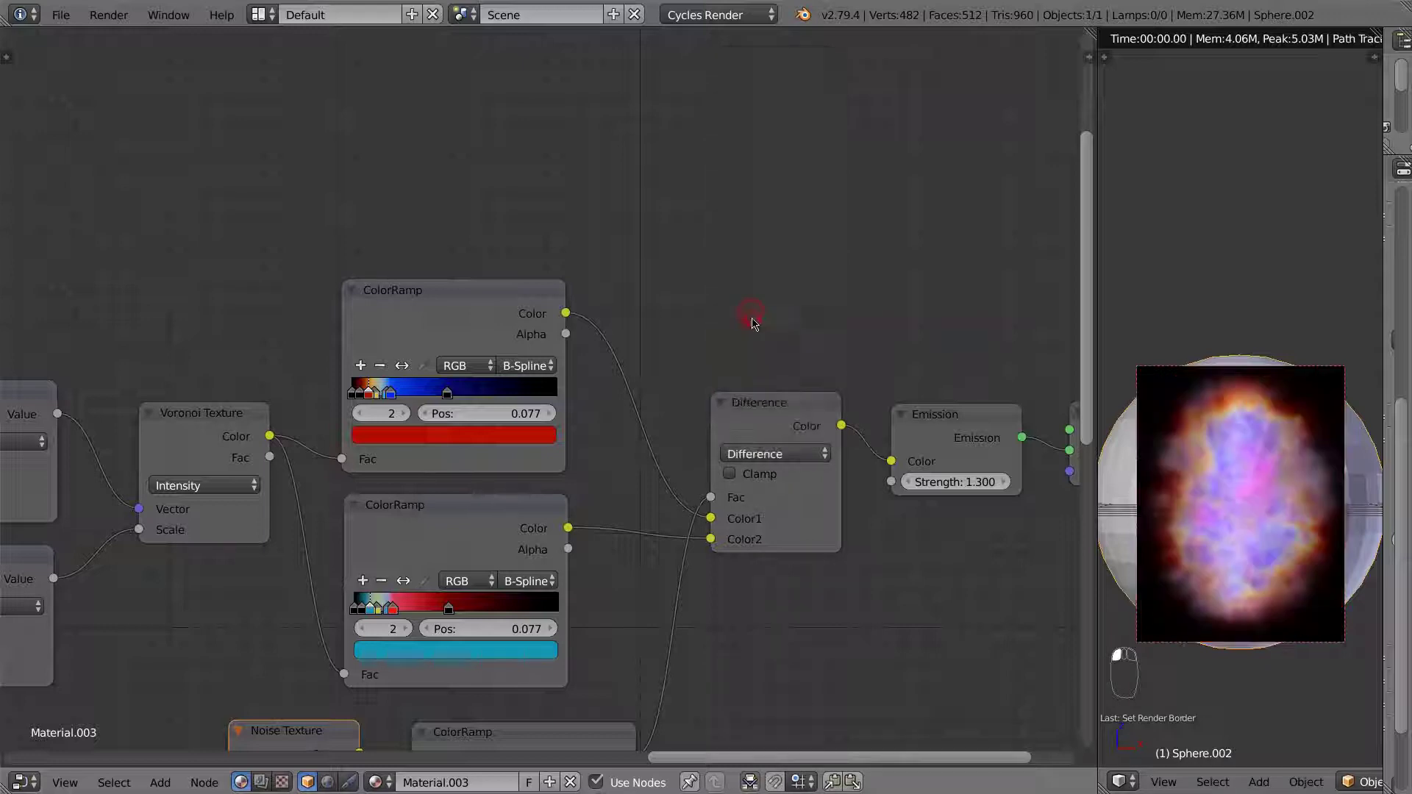
click(795, 454)
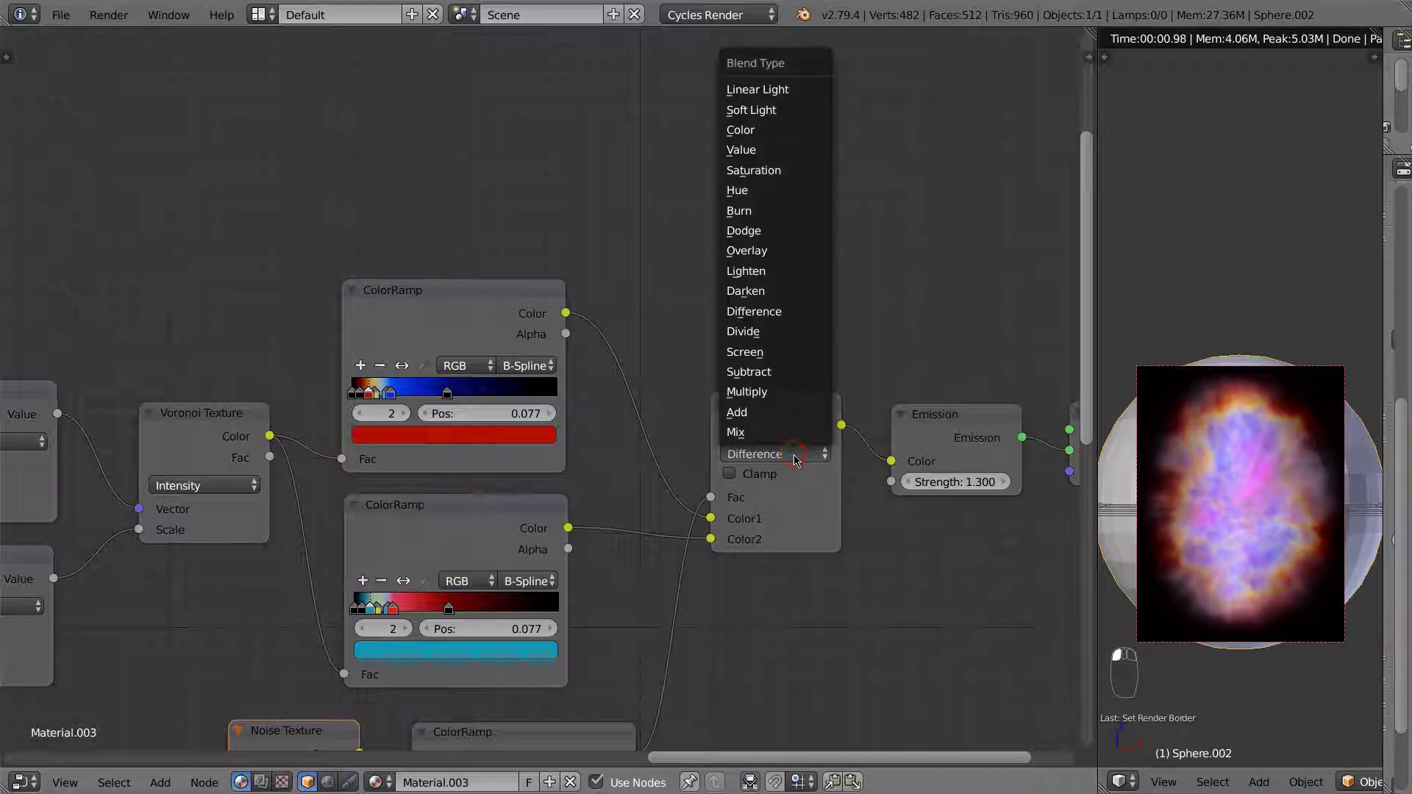
click(755, 291)
click(753, 449)
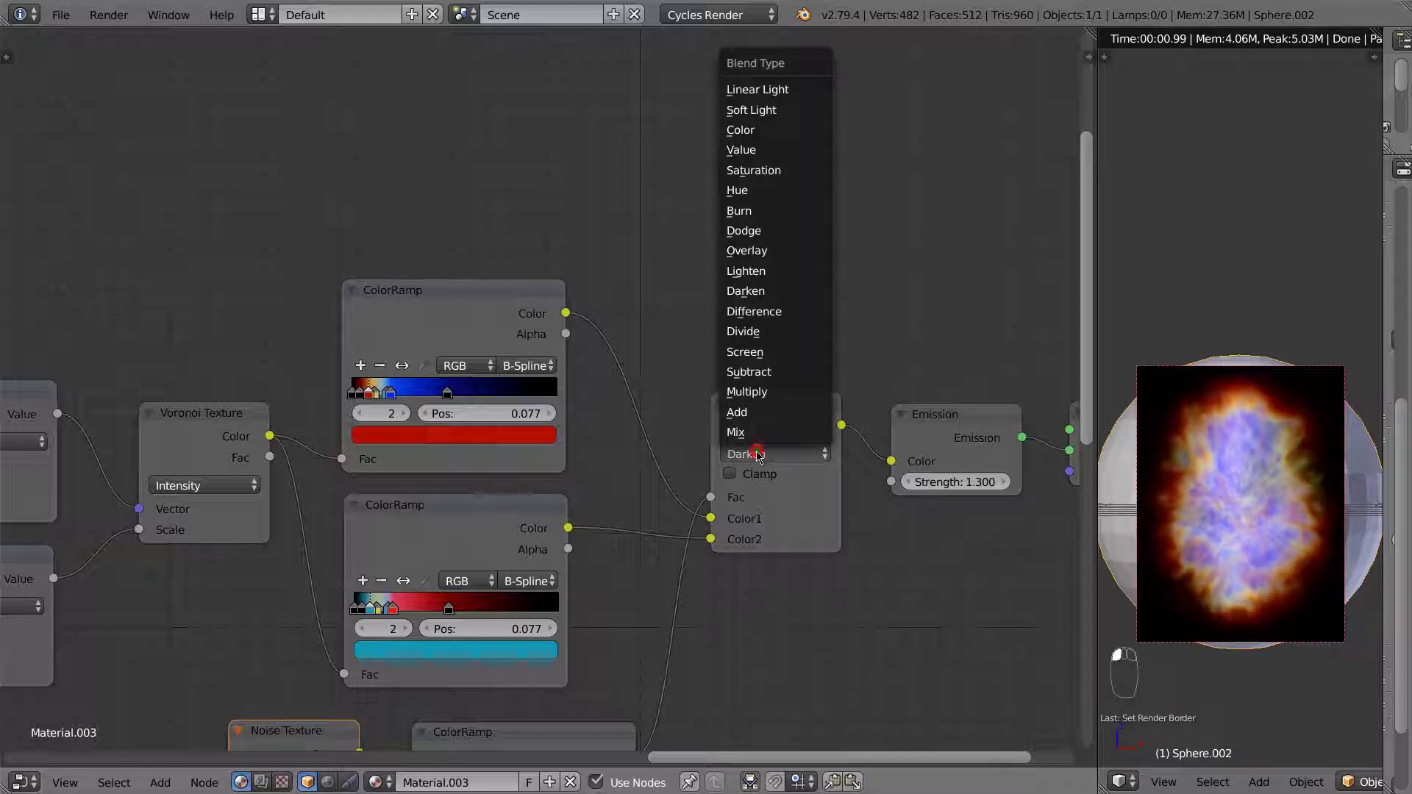
click(754, 285)
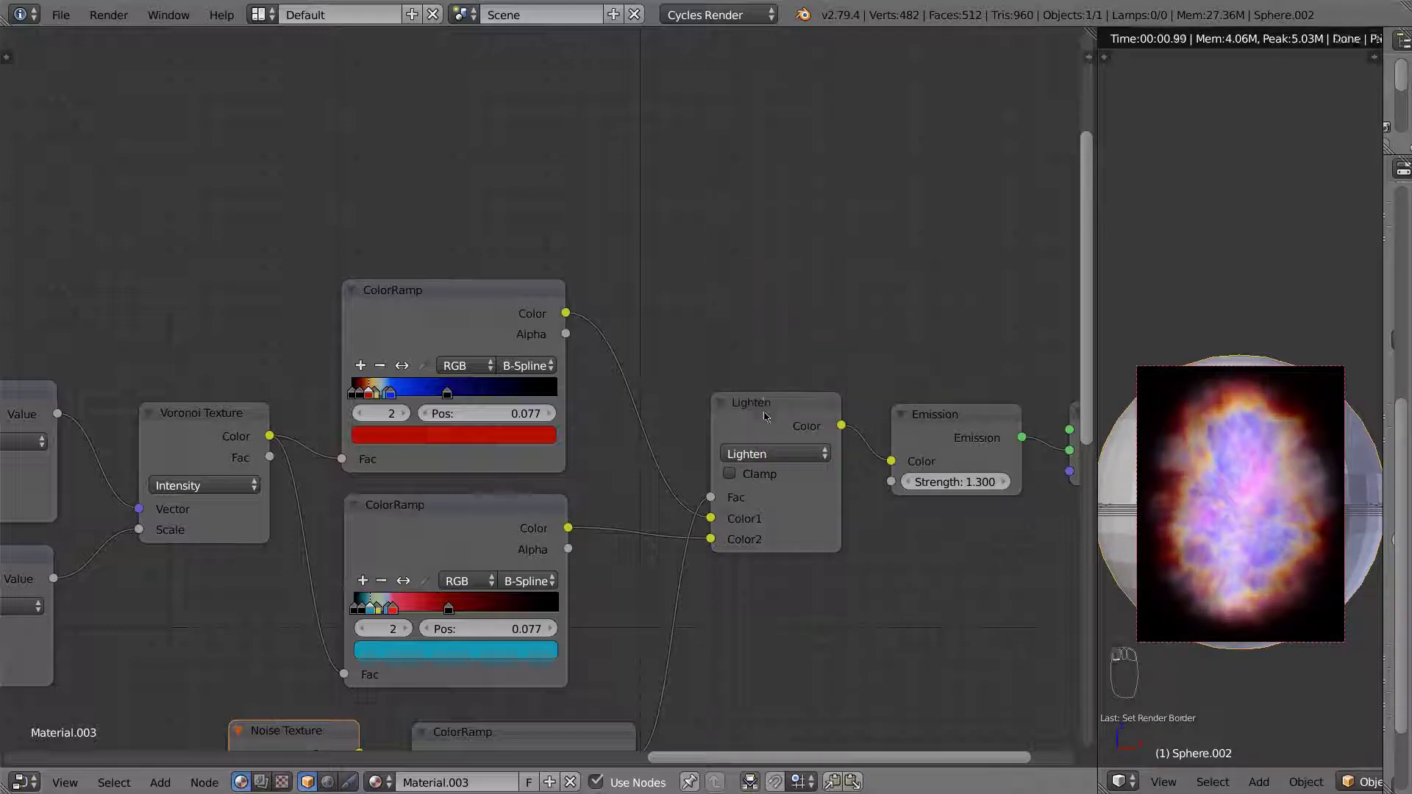
Try the Overlay, Dodge and Hue blend types on the color mixing node.
click(764, 455)
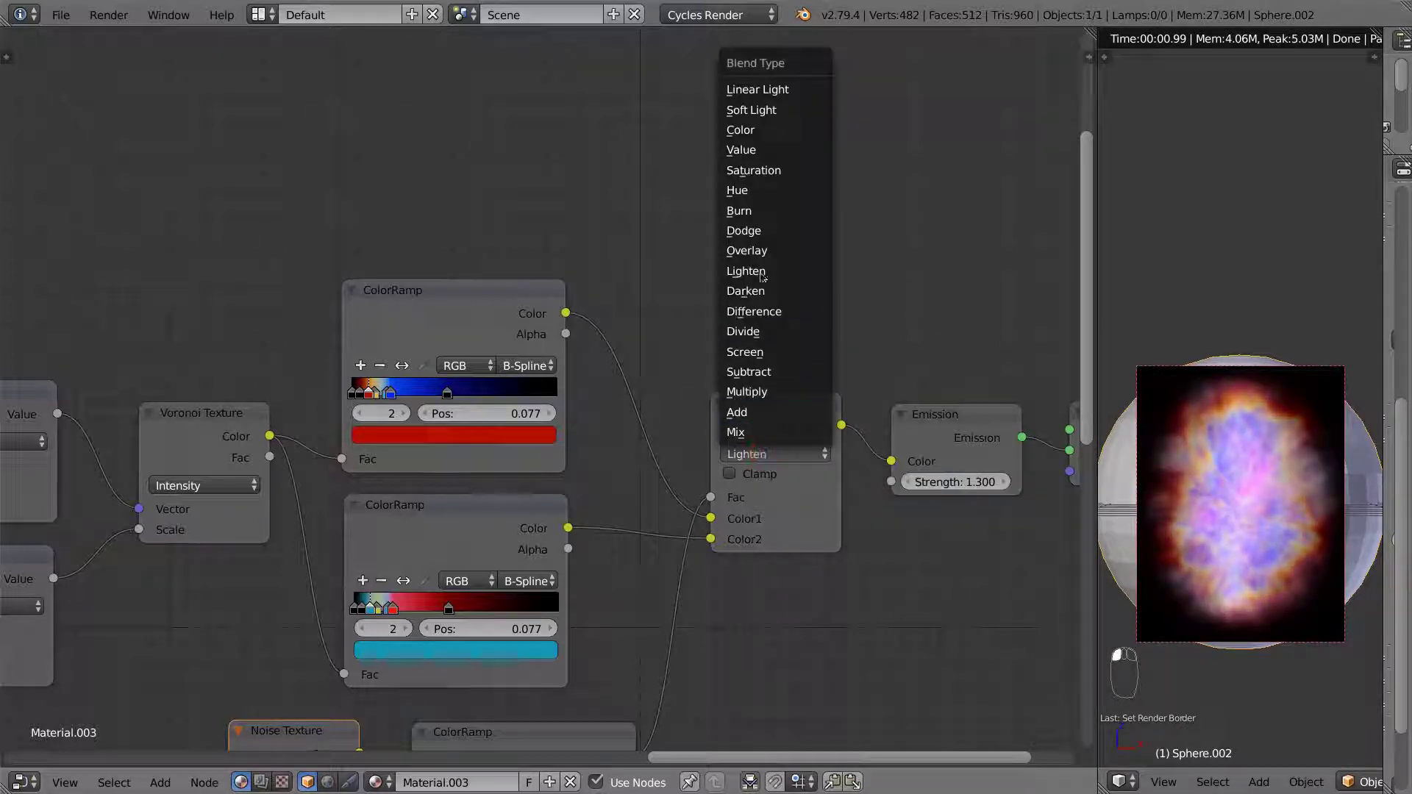
click(758, 252)
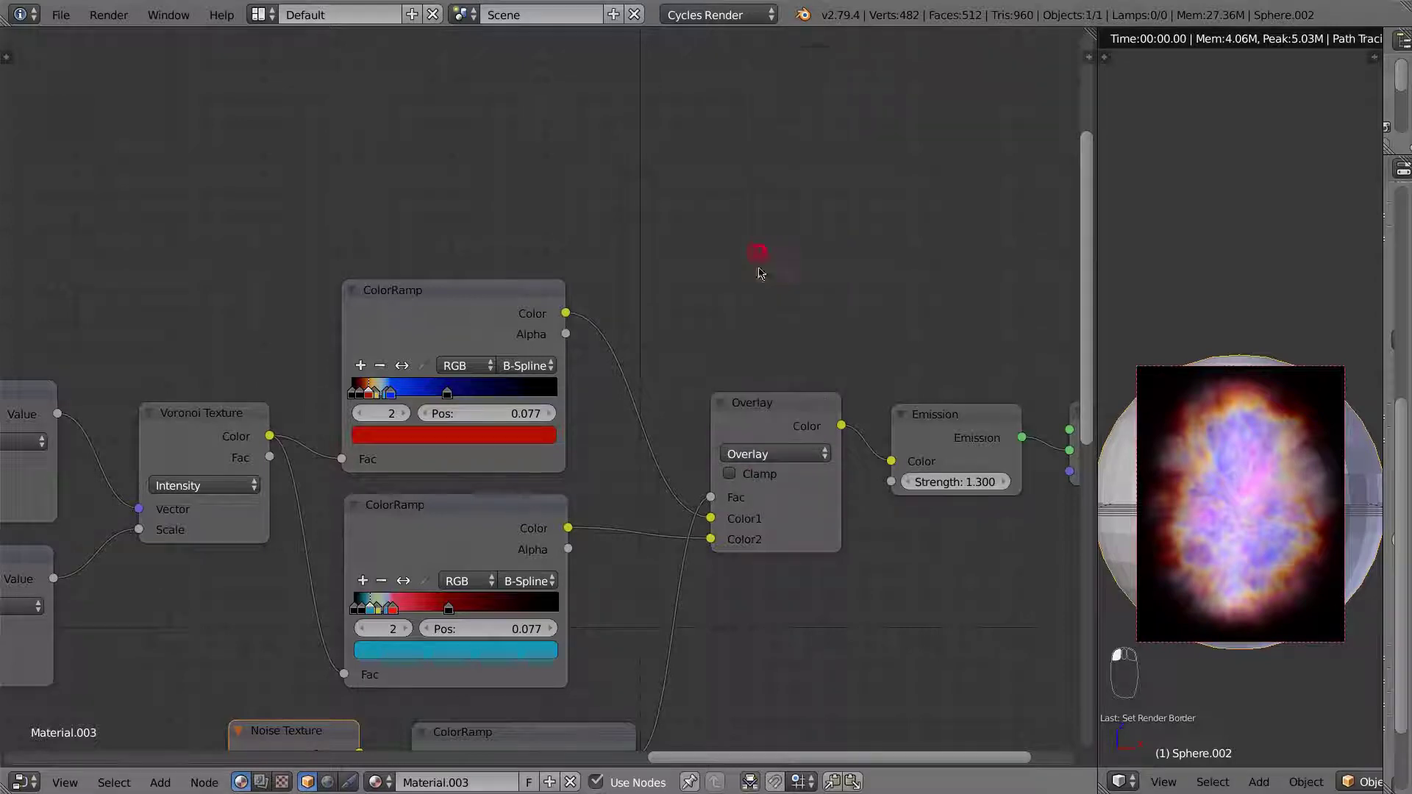
click(770, 455)
click(757, 230)
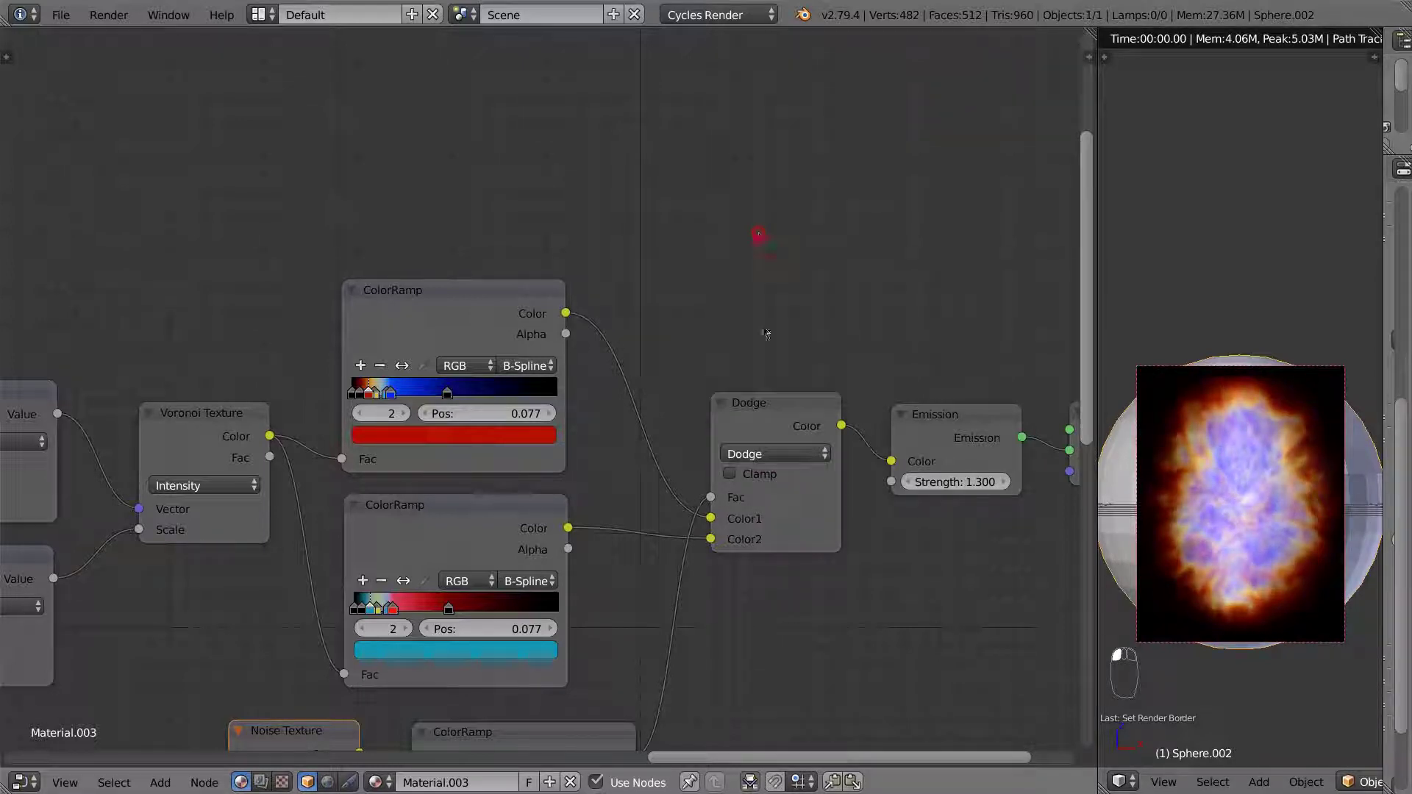
click(764, 455)
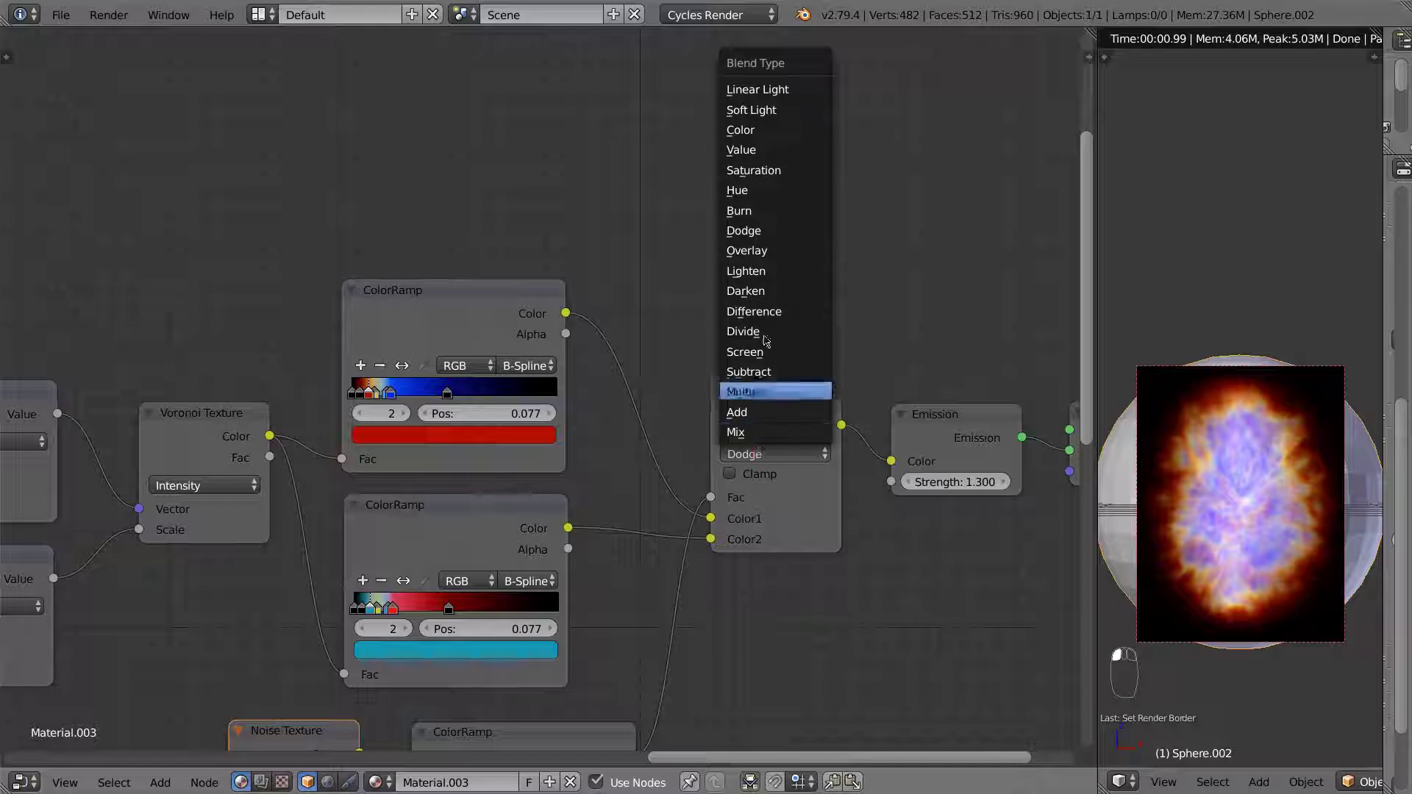
click(751, 191)
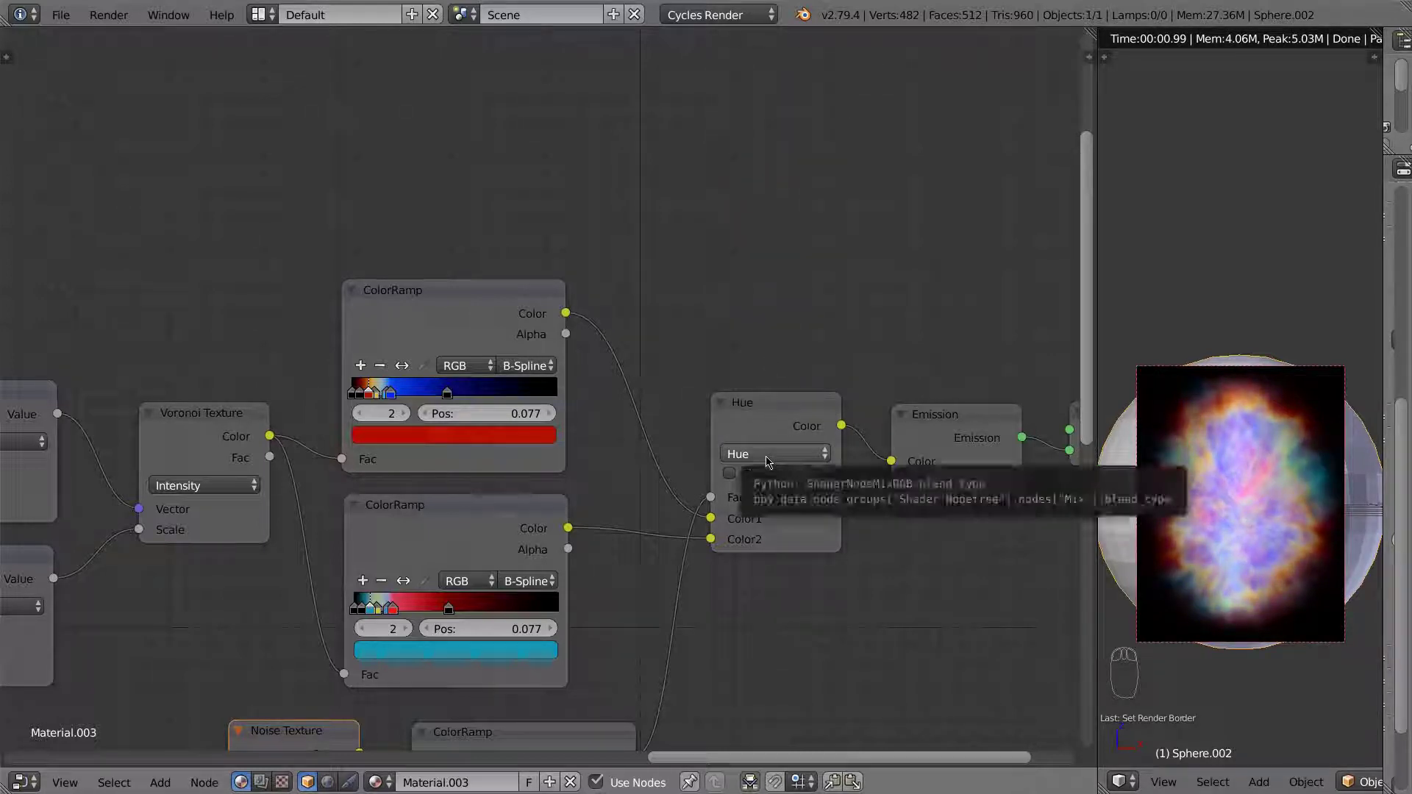
Set the mixing node's blend type to Color after trying Saturation and Value.
click(767, 456)
click(751, 170)
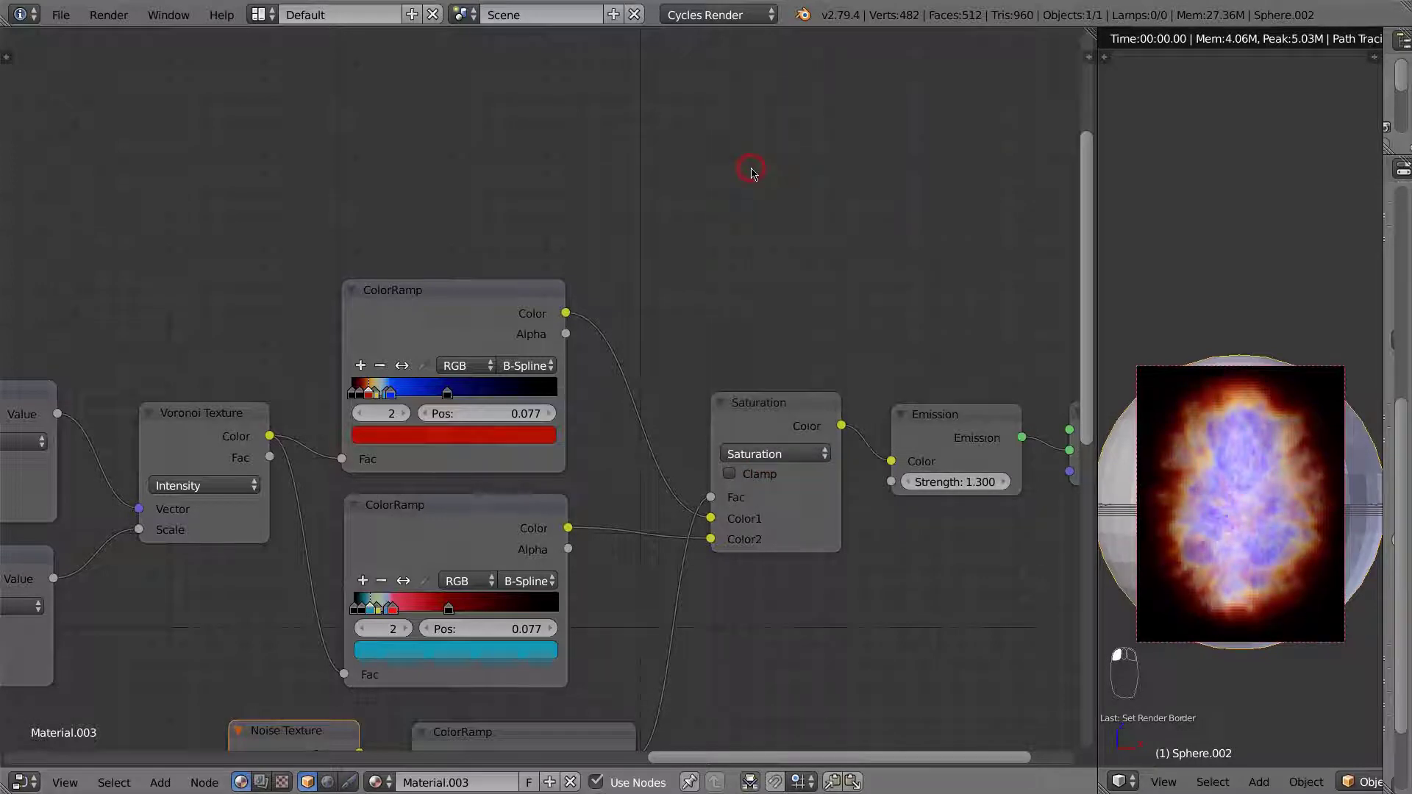
click(767, 456)
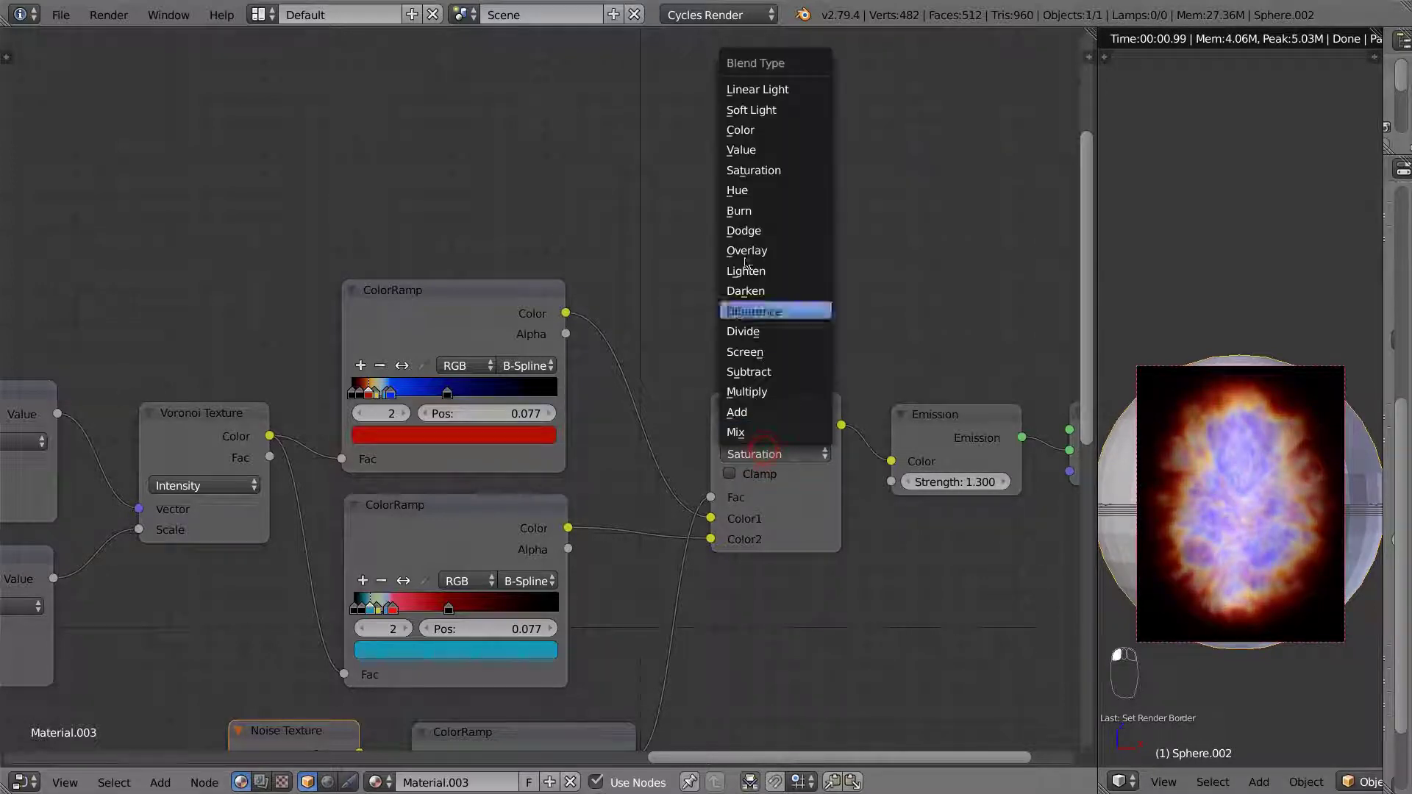
click(750, 147)
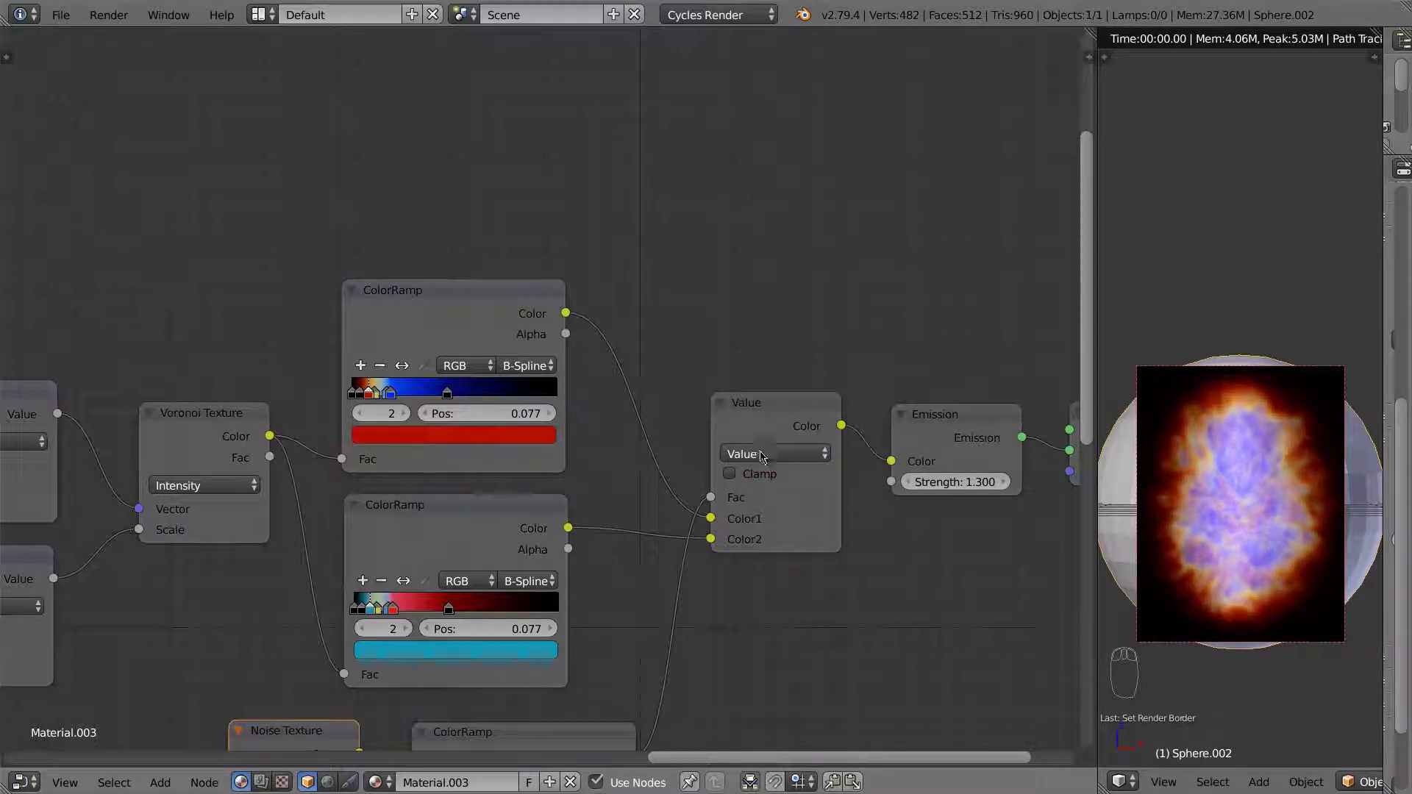
click(765, 456)
click(753, 130)
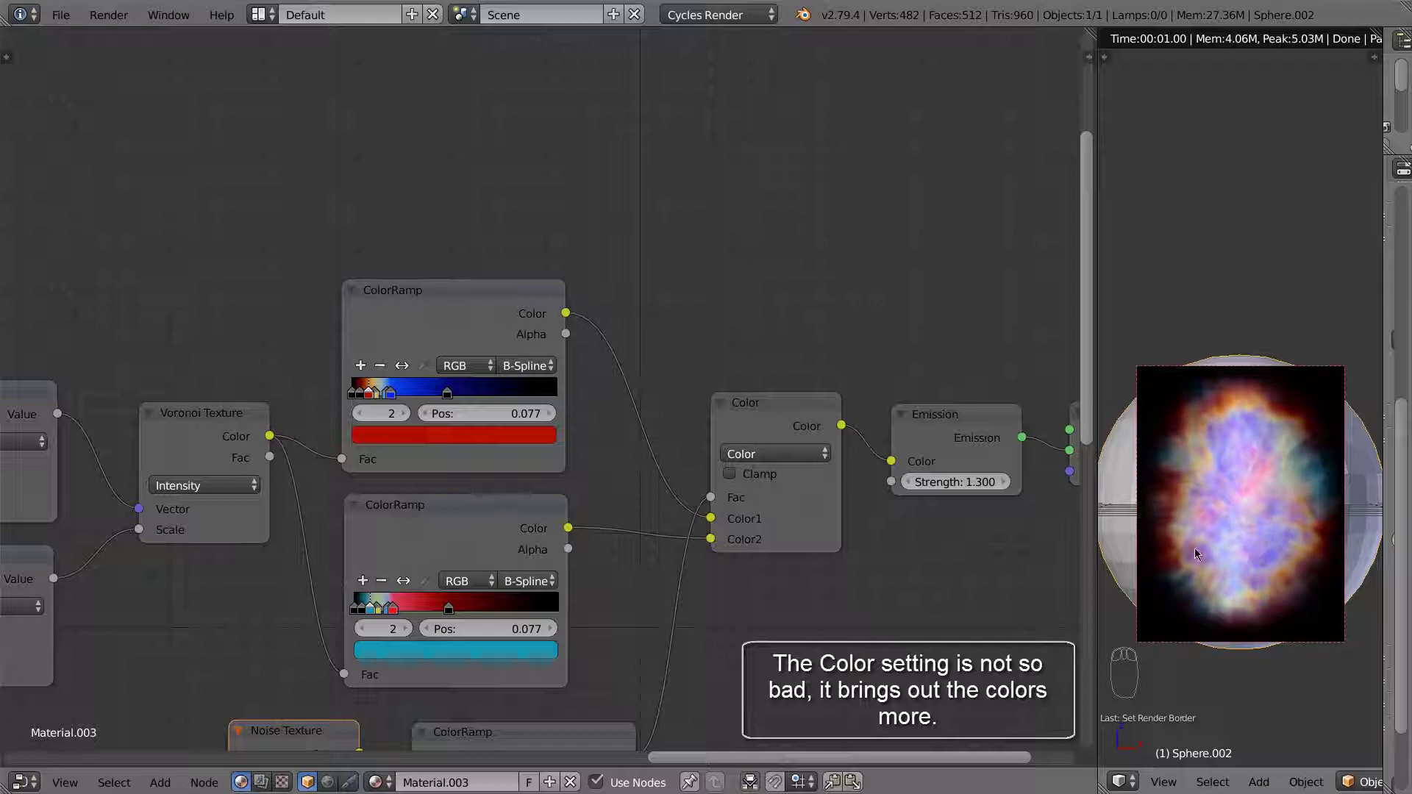
Select the second ColorRamp's yellow handle at position 0.110 and recolor it green with RGB 0.007, 0.609, 0.004.
middle_drag(719, 617, 827, 442)
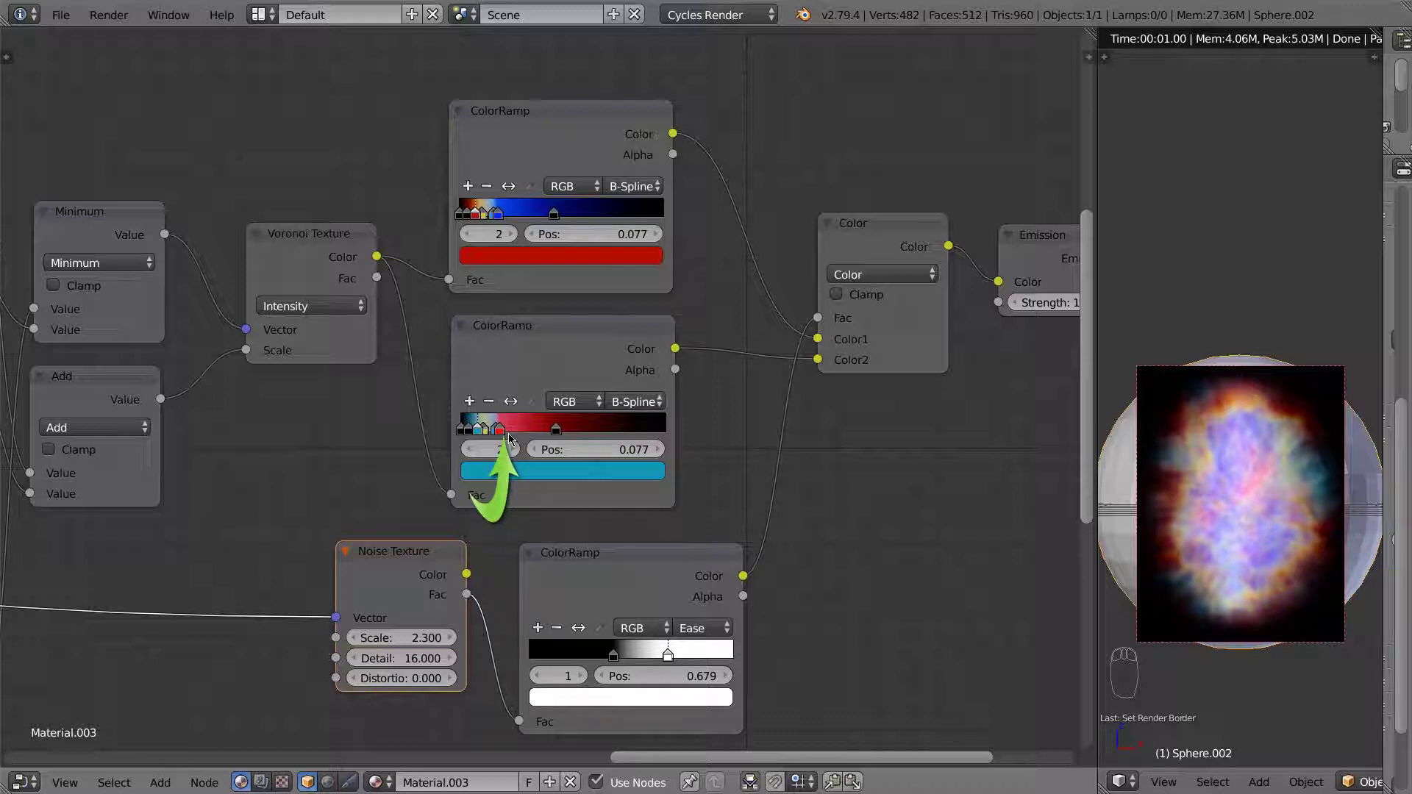
click(517, 451)
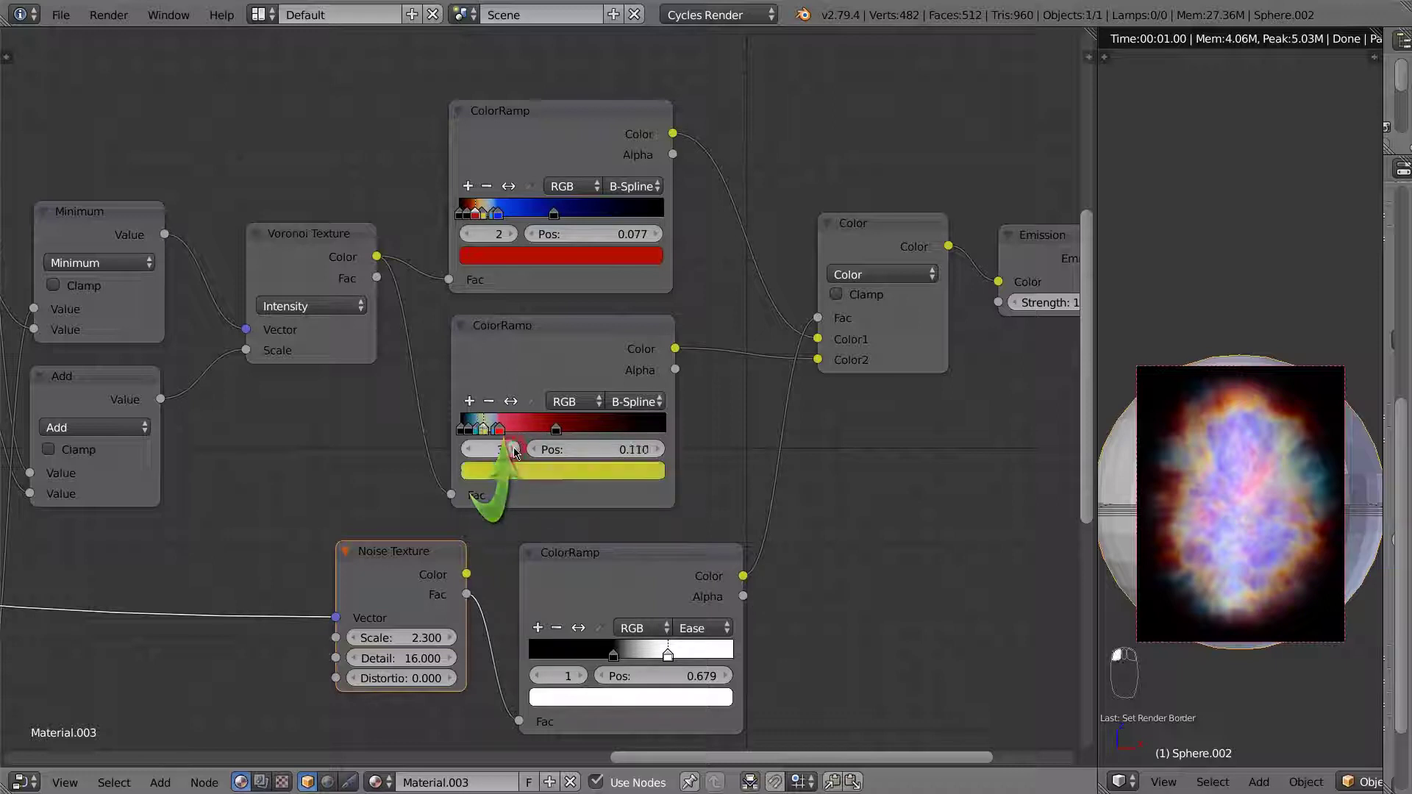
click(544, 470)
click(496, 225)
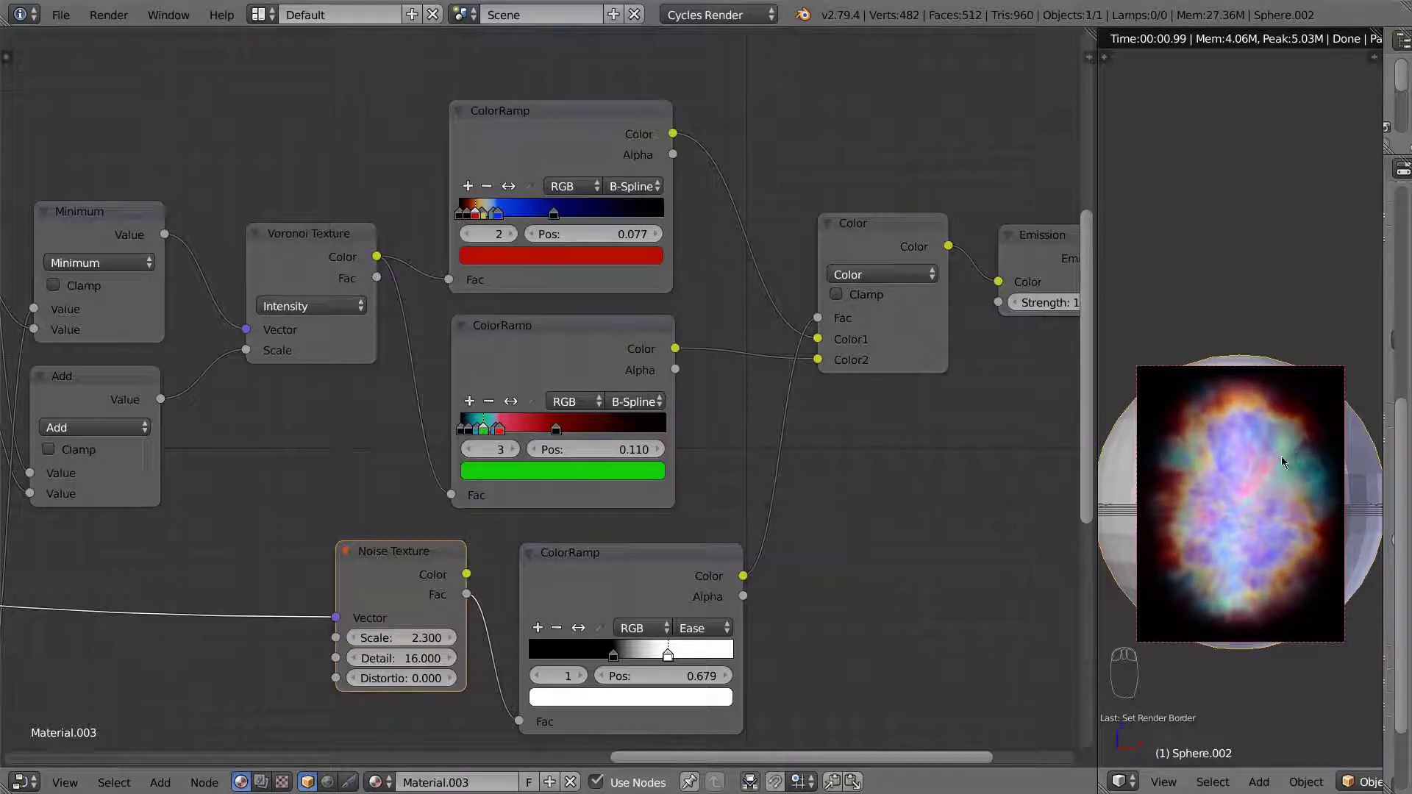
Try red and deep blue with RGB 0.002, 0.005, 0.609 on the second ColorRamp's handle at position 0.110.
click(585, 471)
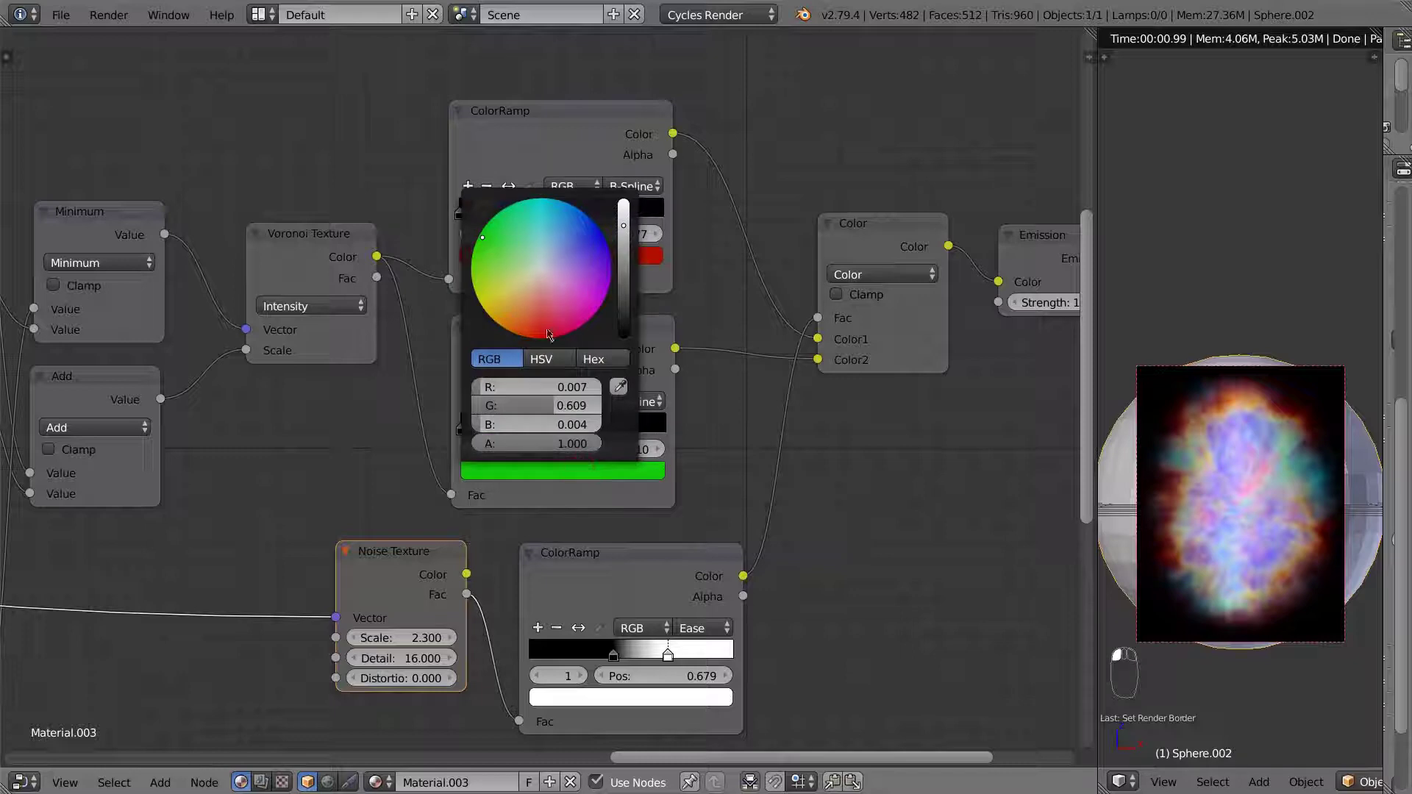
click(539, 336)
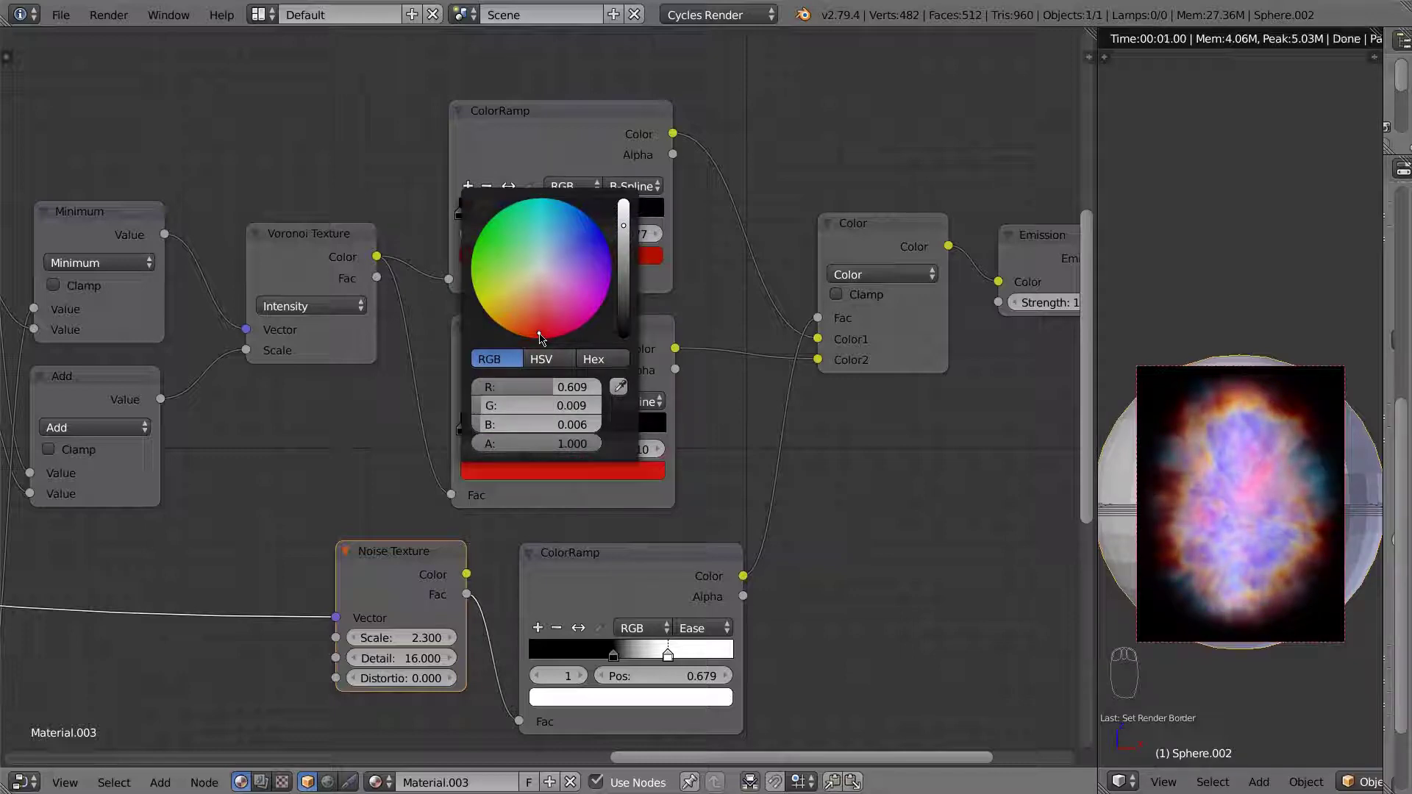
click(588, 220)
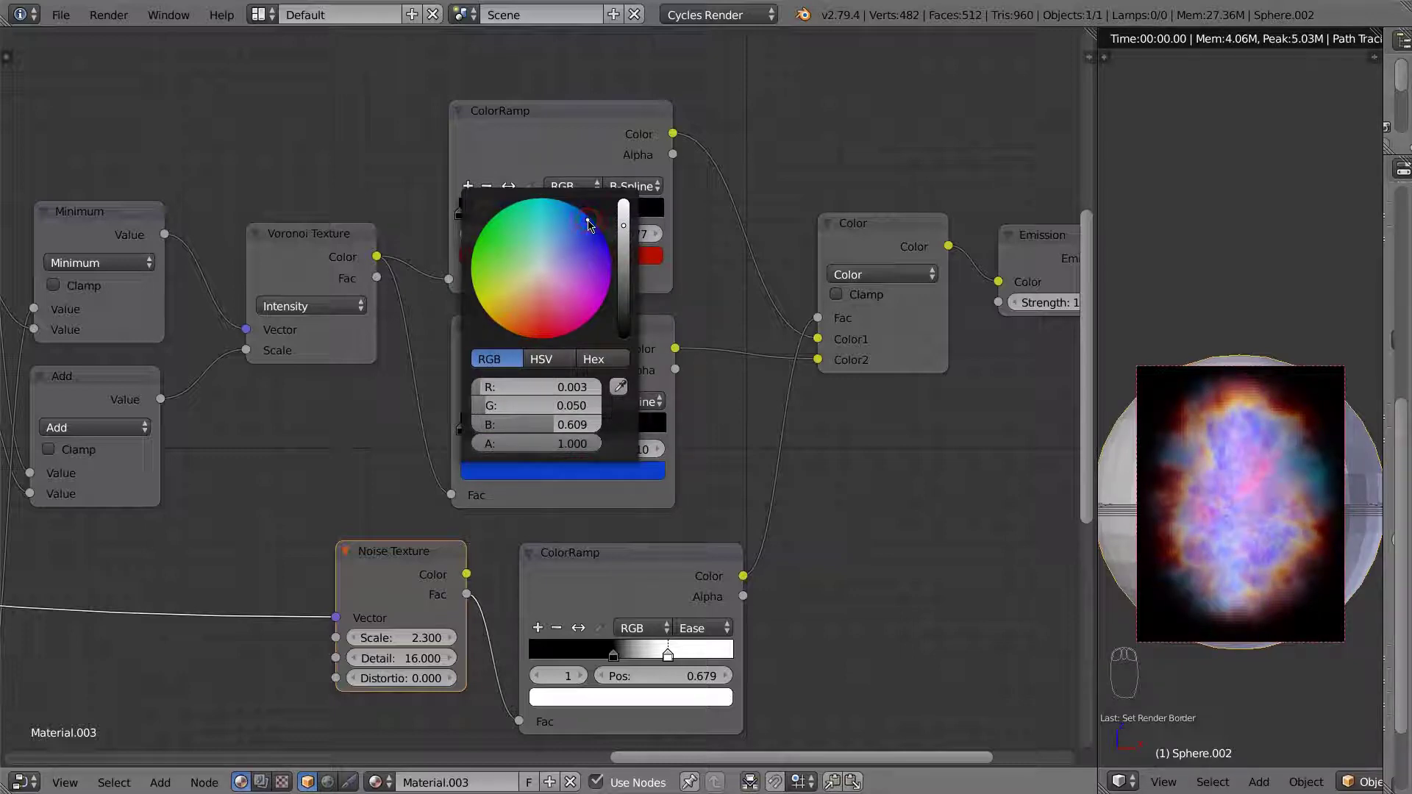
click(600, 231)
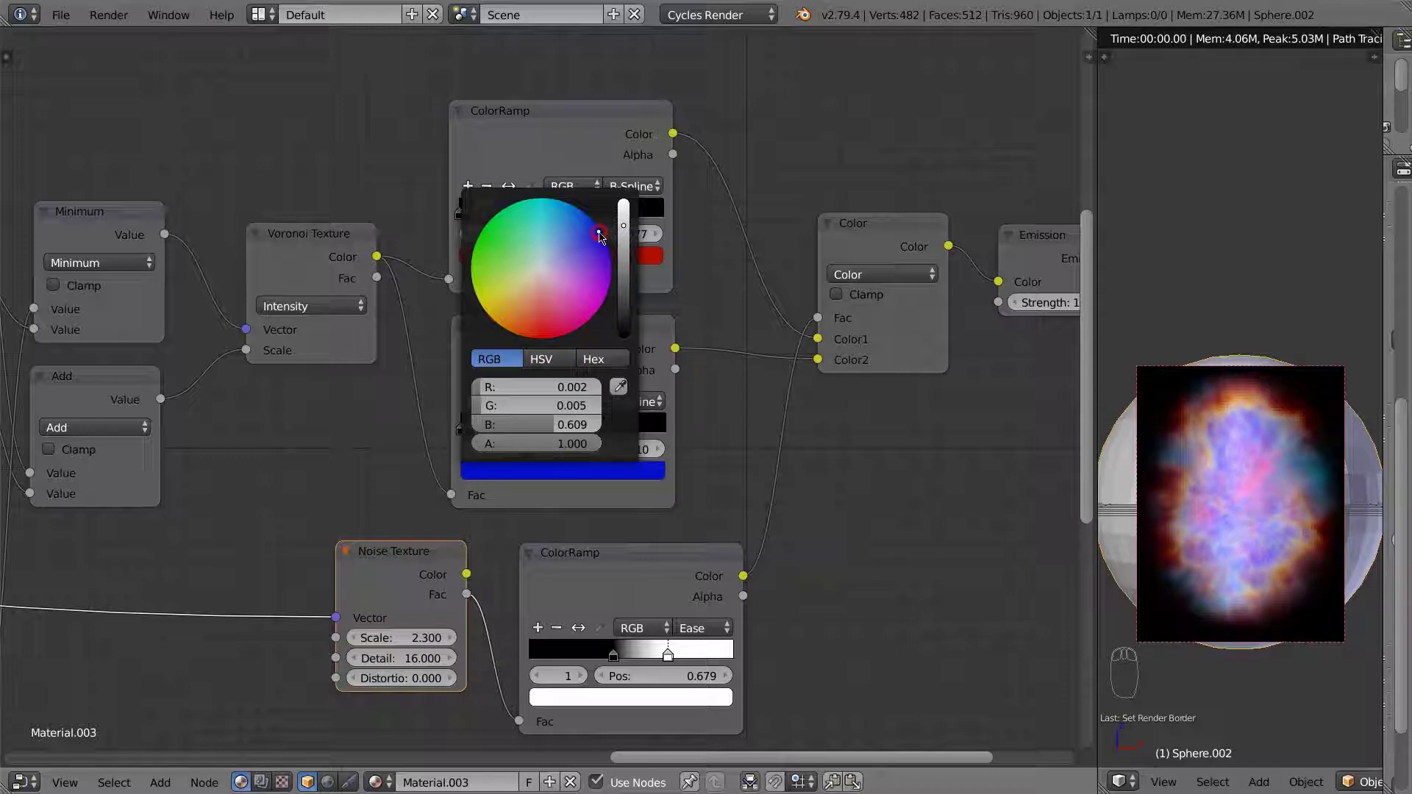
Raise the brightness of the second ColorRamp's handle at position 0.110 and recolor it magenta after trying bright green and yellow.
drag(625, 222, 626, 339)
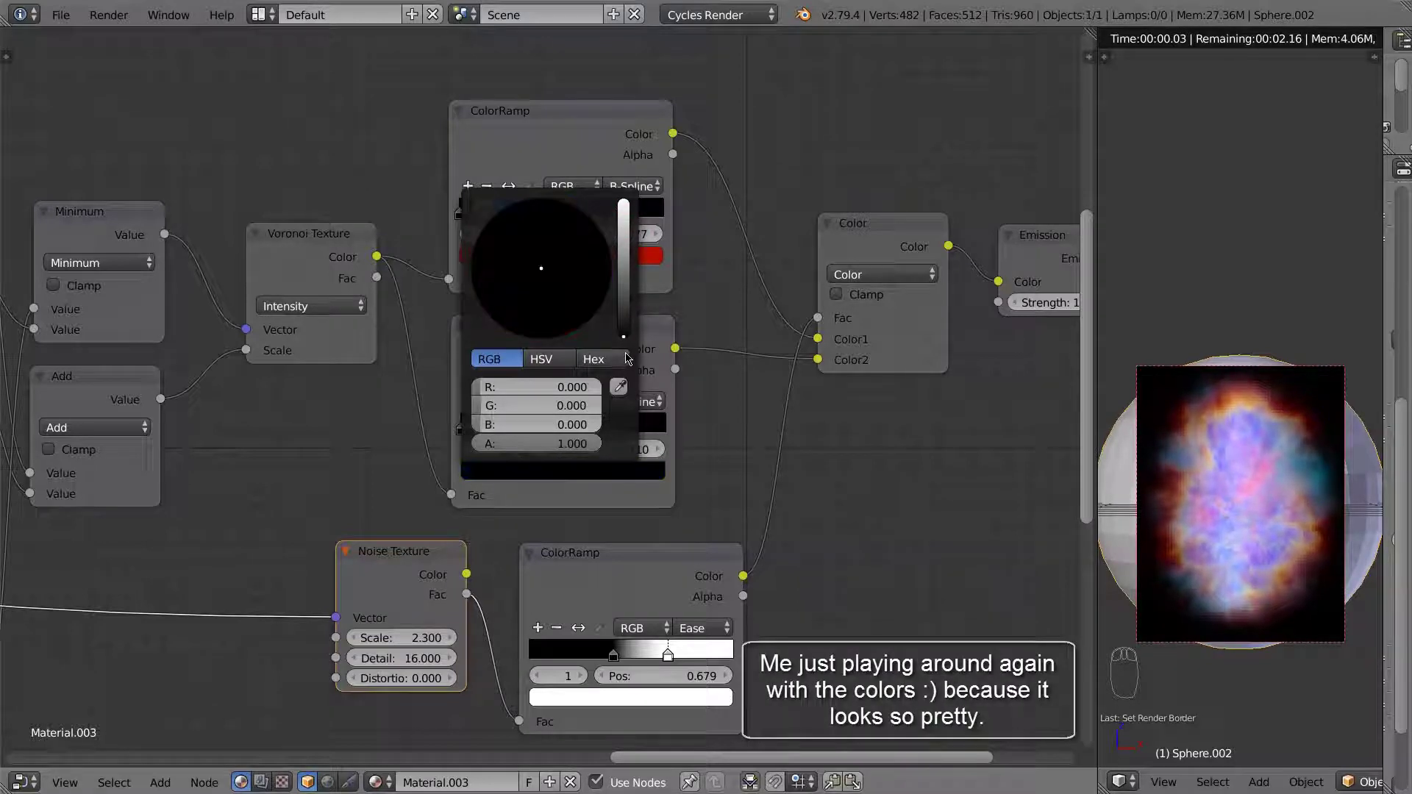
click(623, 207)
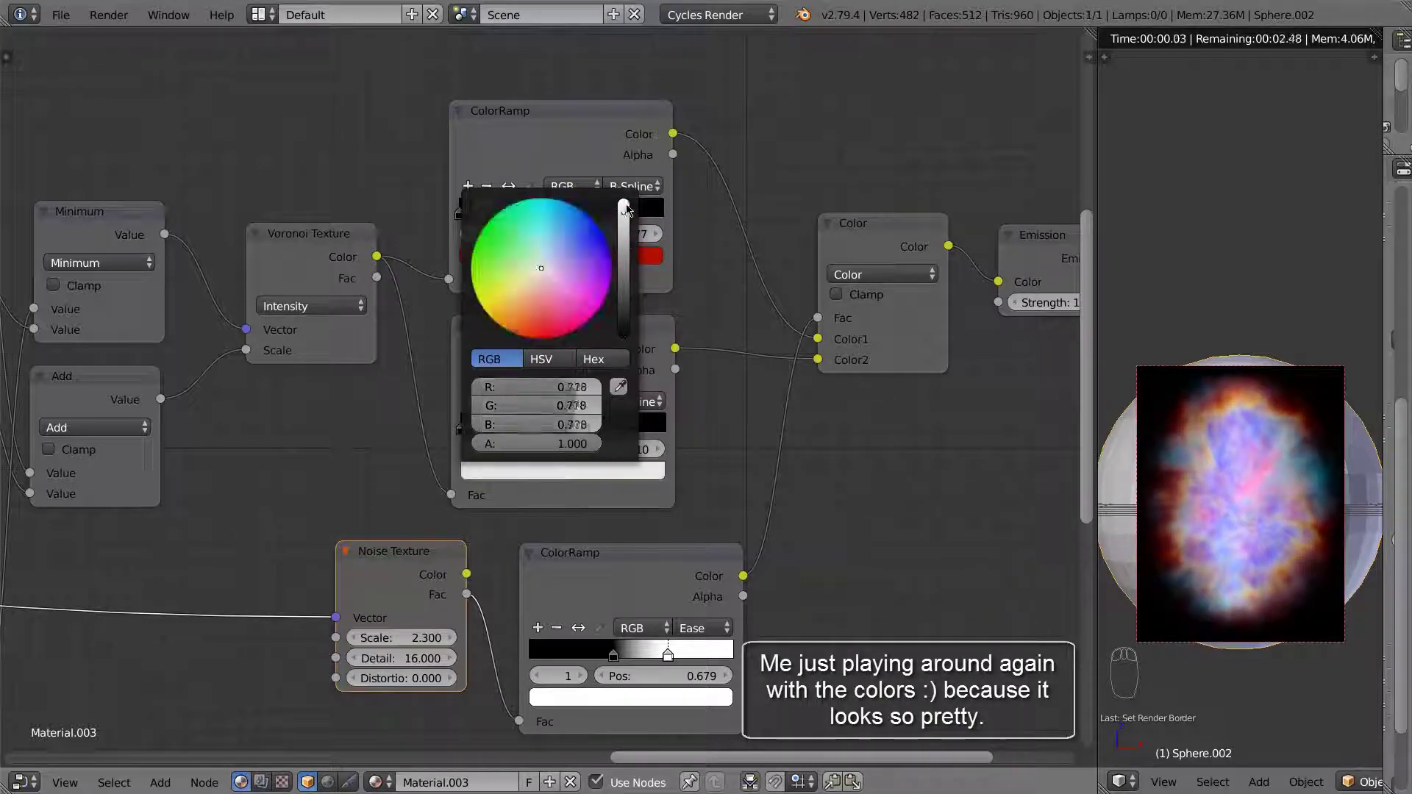
click(556, 213)
click(497, 234)
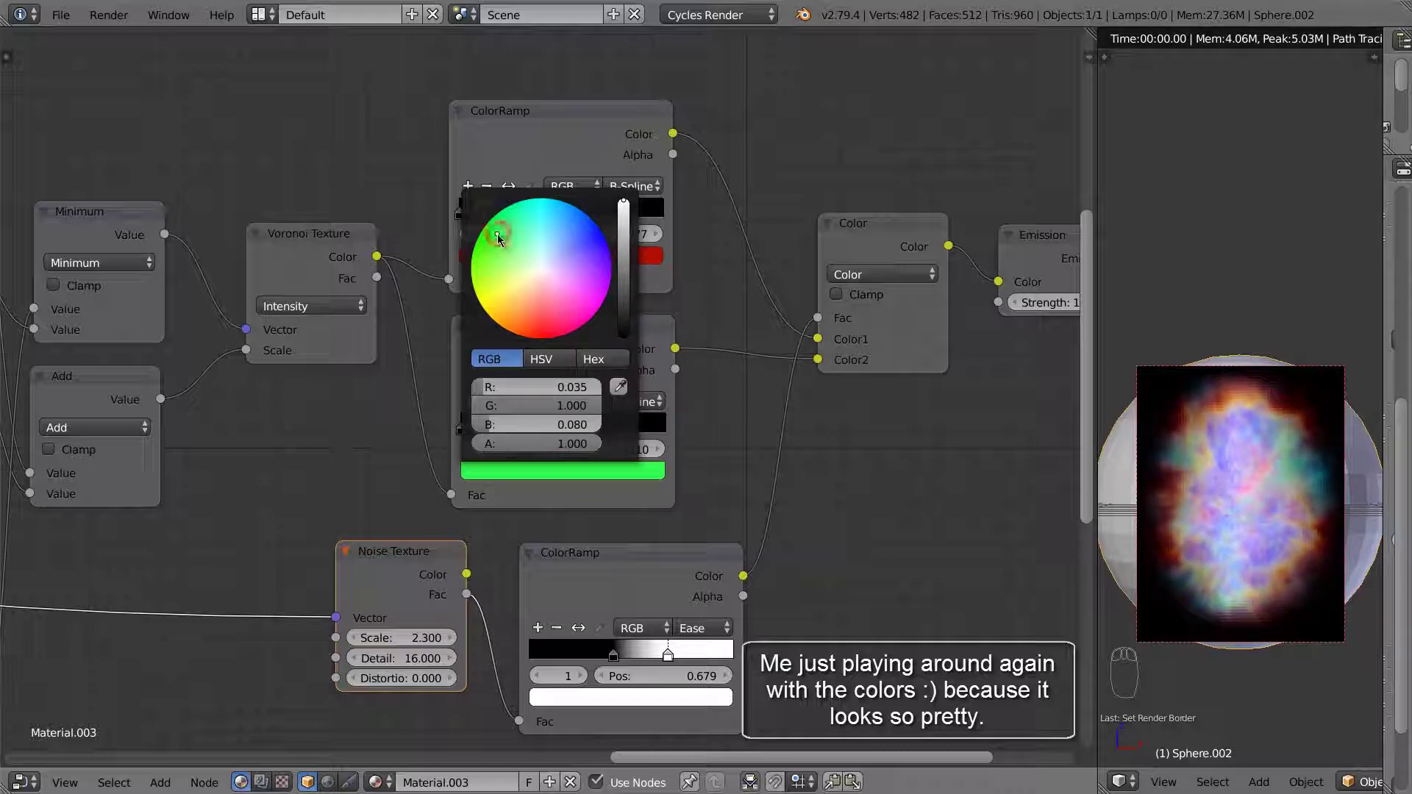
click(518, 324)
click(484, 306)
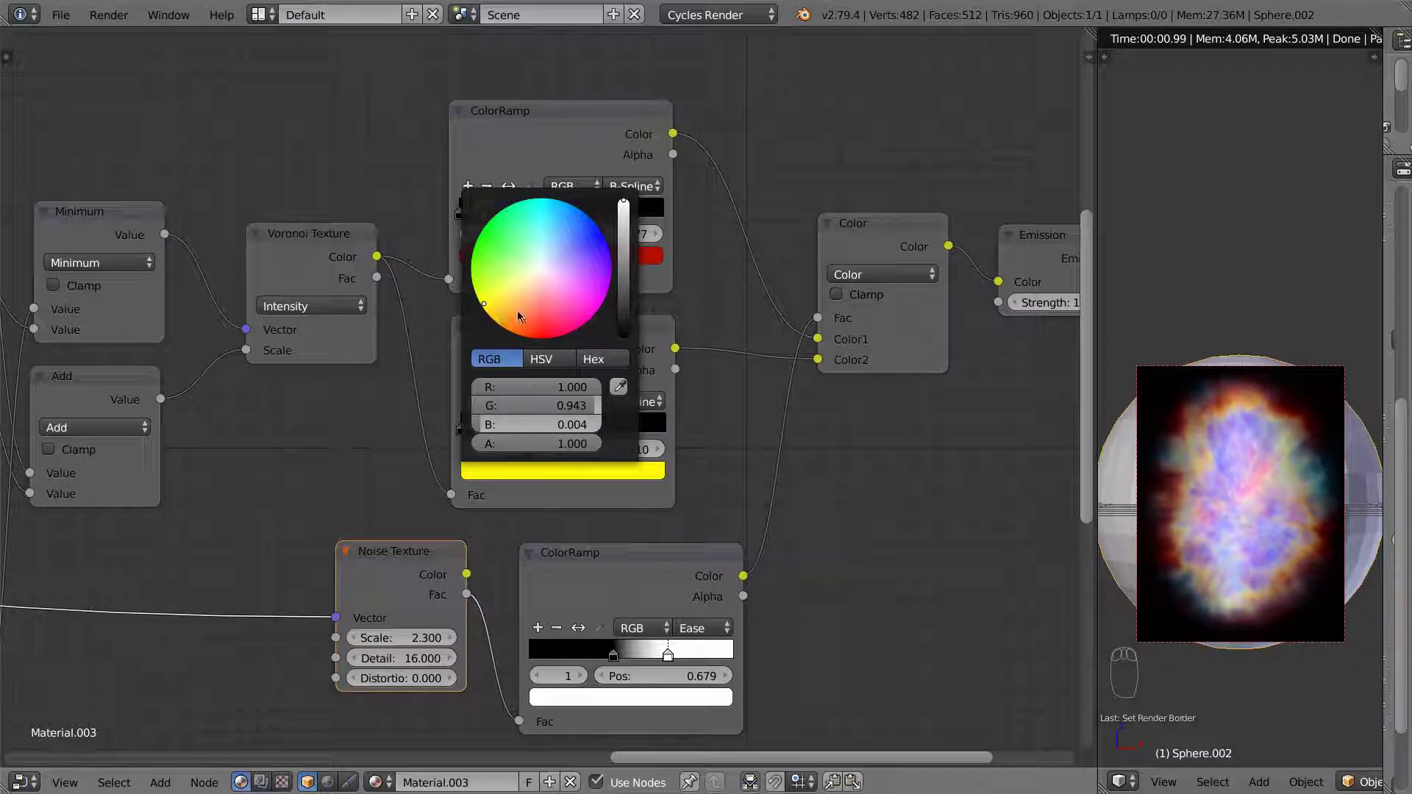
click(604, 307)
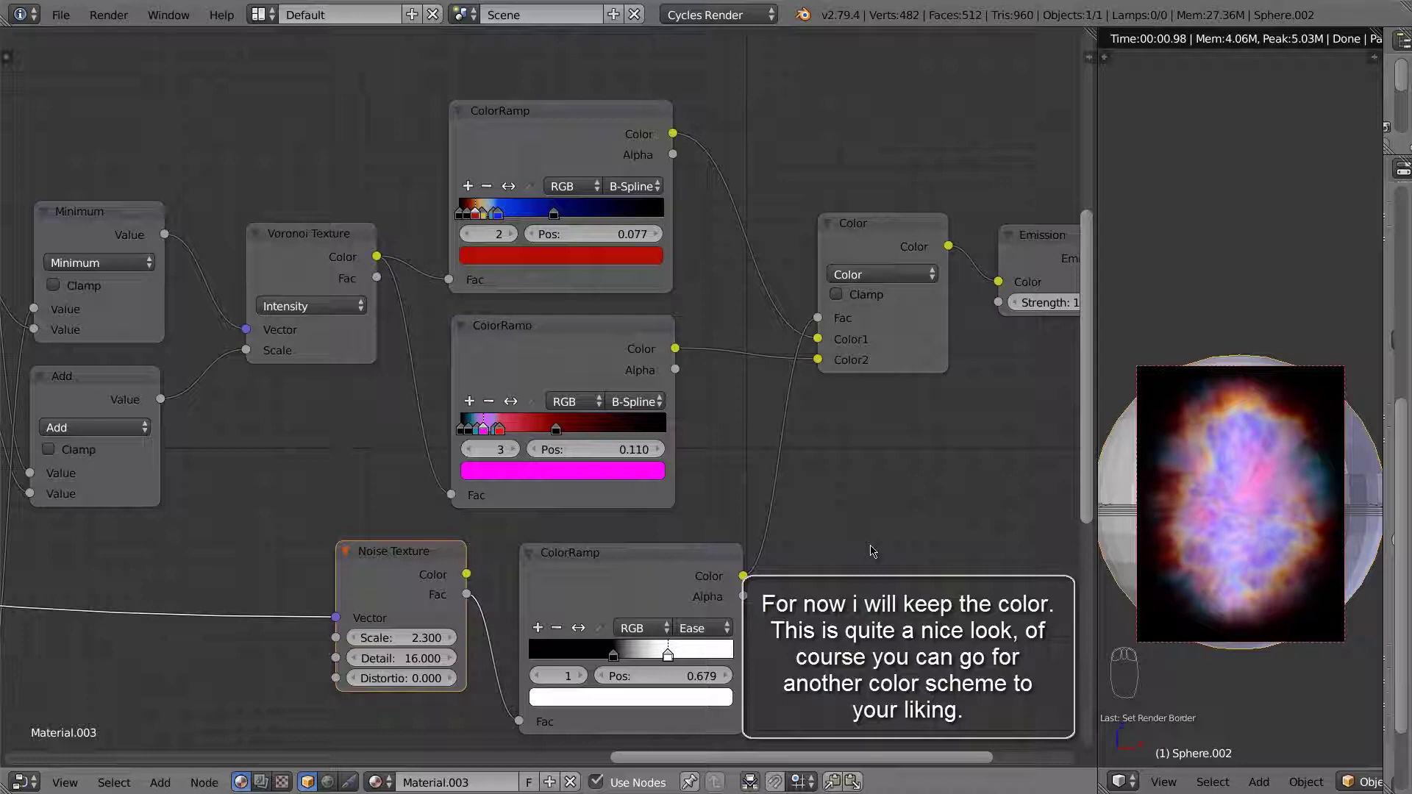
Set the second Mapping node's location to X -0.700, Y 5.850 and Z 1.100.
scroll(1206, 518, down, 2)
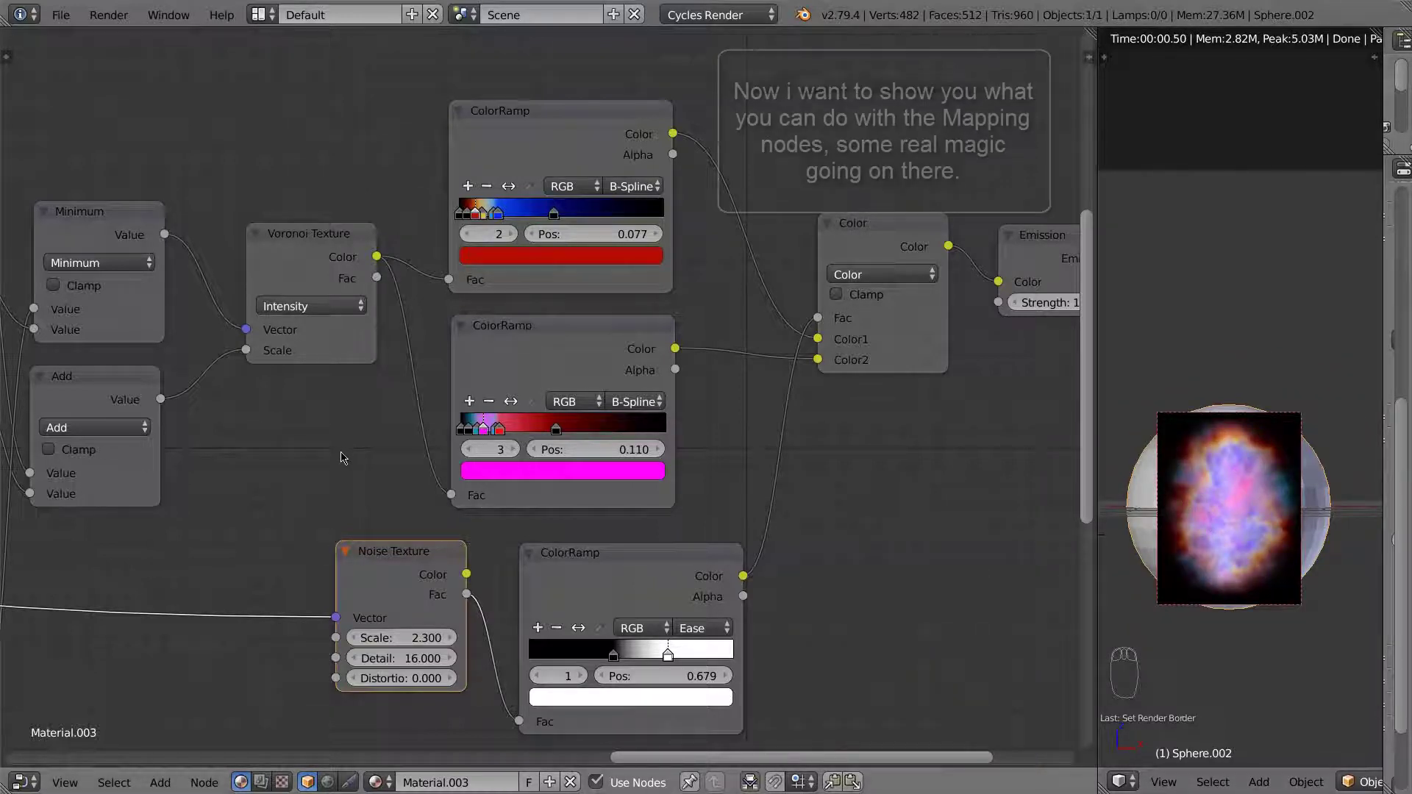
scroll(342, 454, down, 5)
middle_drag(303, 472, 956, 519)
mouse_move(318, 372)
middle_down()
mouse_move(829, 466)
mouse_move(864, 587)
middle_up()
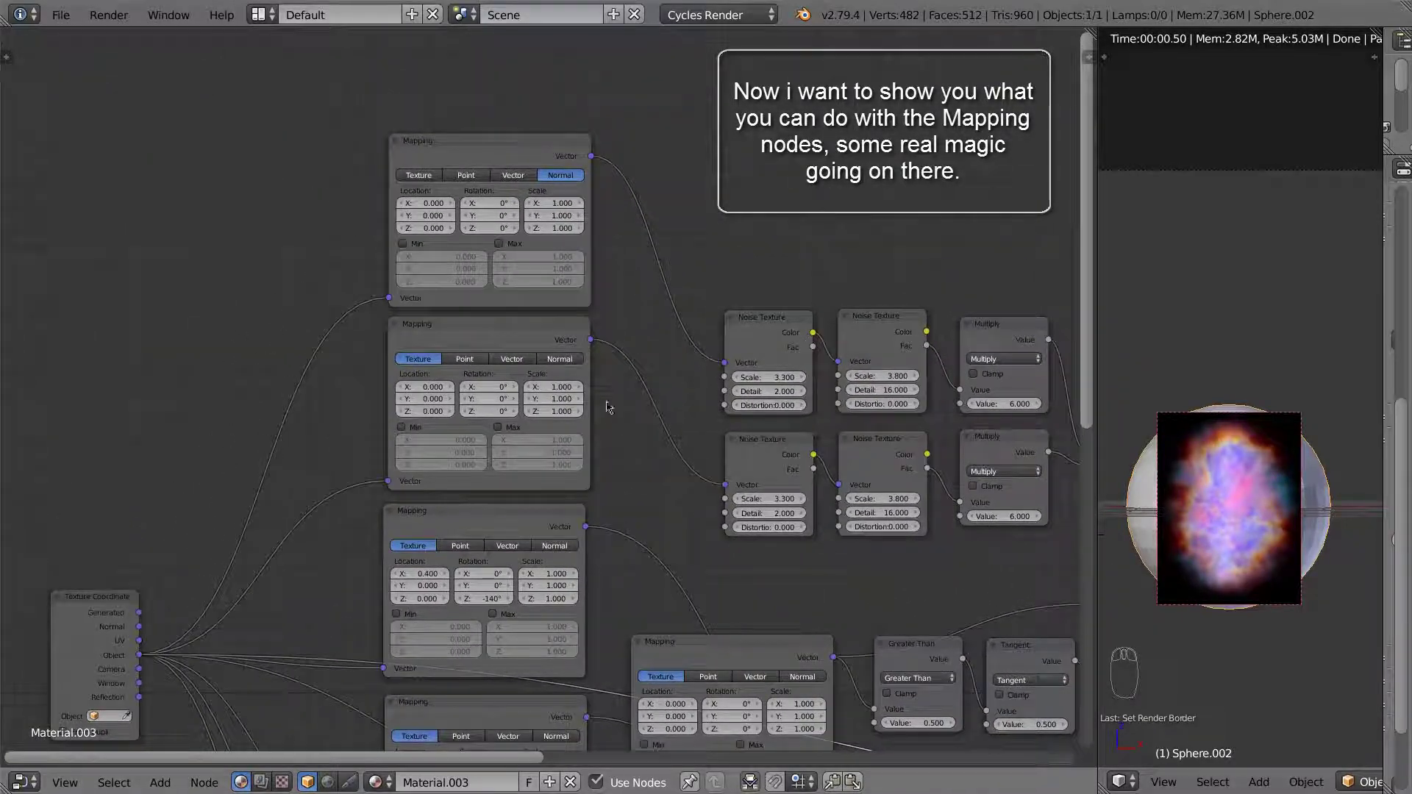
scroll(466, 394, up, 1)
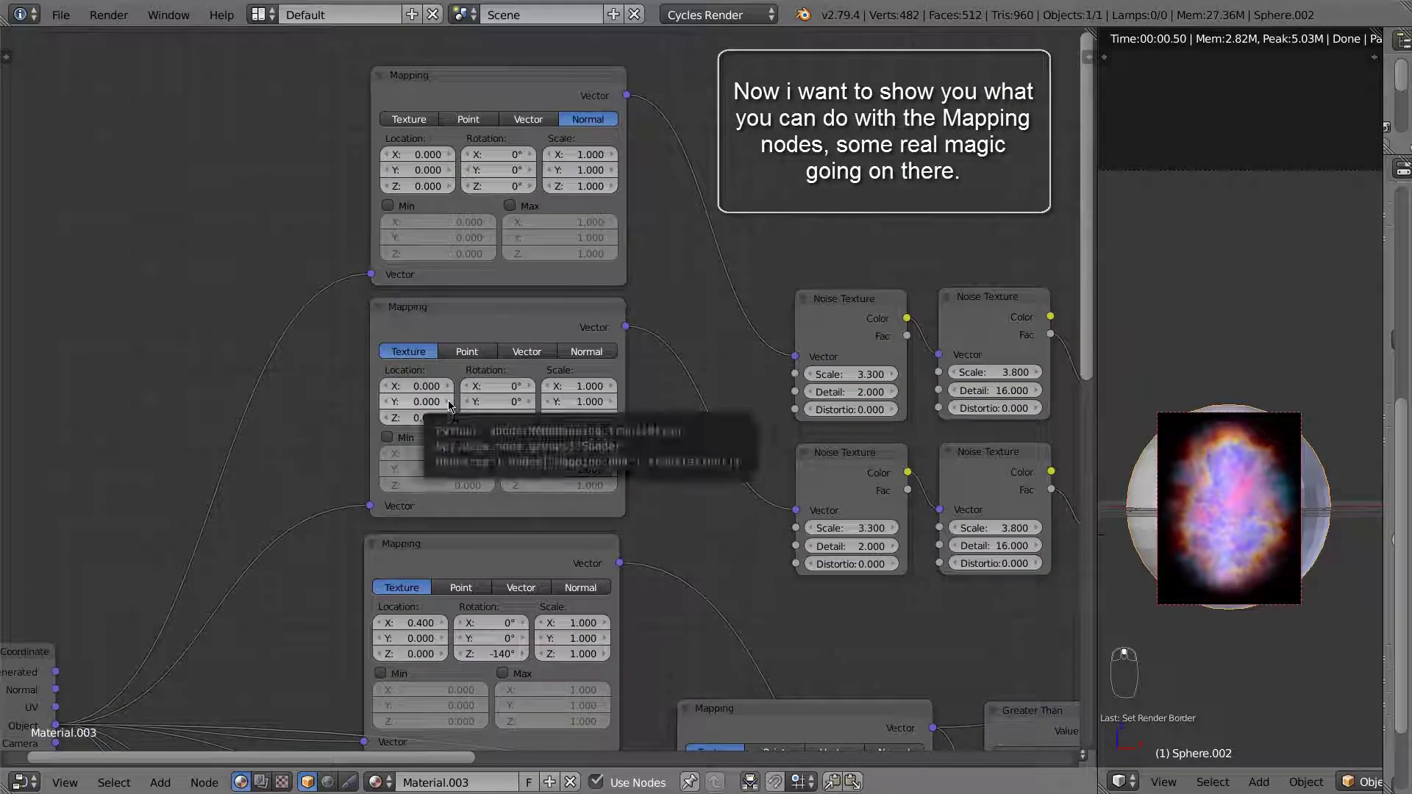
drag(442, 406, 753, 469)
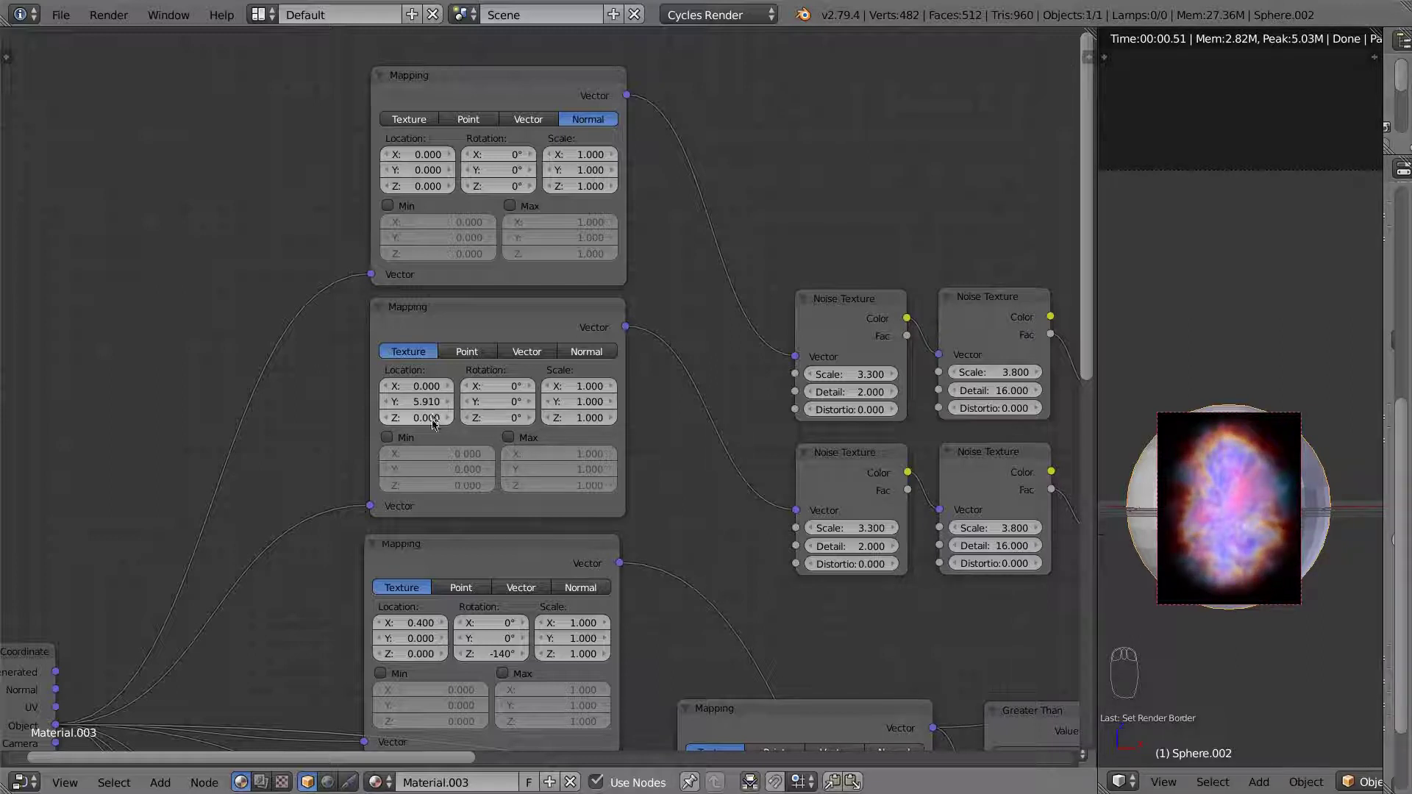
mouse_move(434, 417)
mouse_down()
mouse_move(448, 421)
mouse_move(435, 386)
mouse_move(441, 401)
mouse_move(381, 403)
mouse_move(429, 417)
mouse_up()
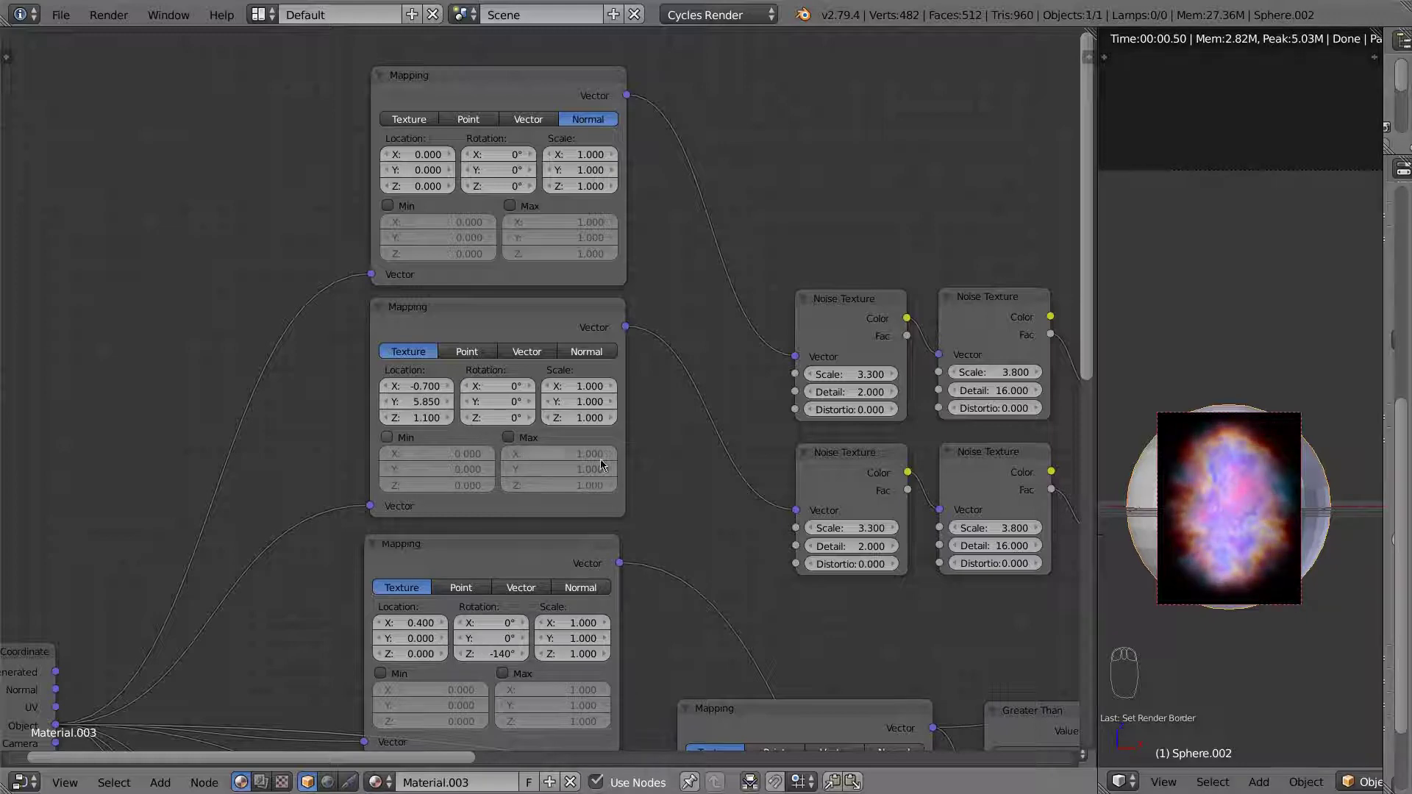
Raise the Emission node's strength to 2.300 to brighten the shader.
middle_drag(859, 613, 490, 557)
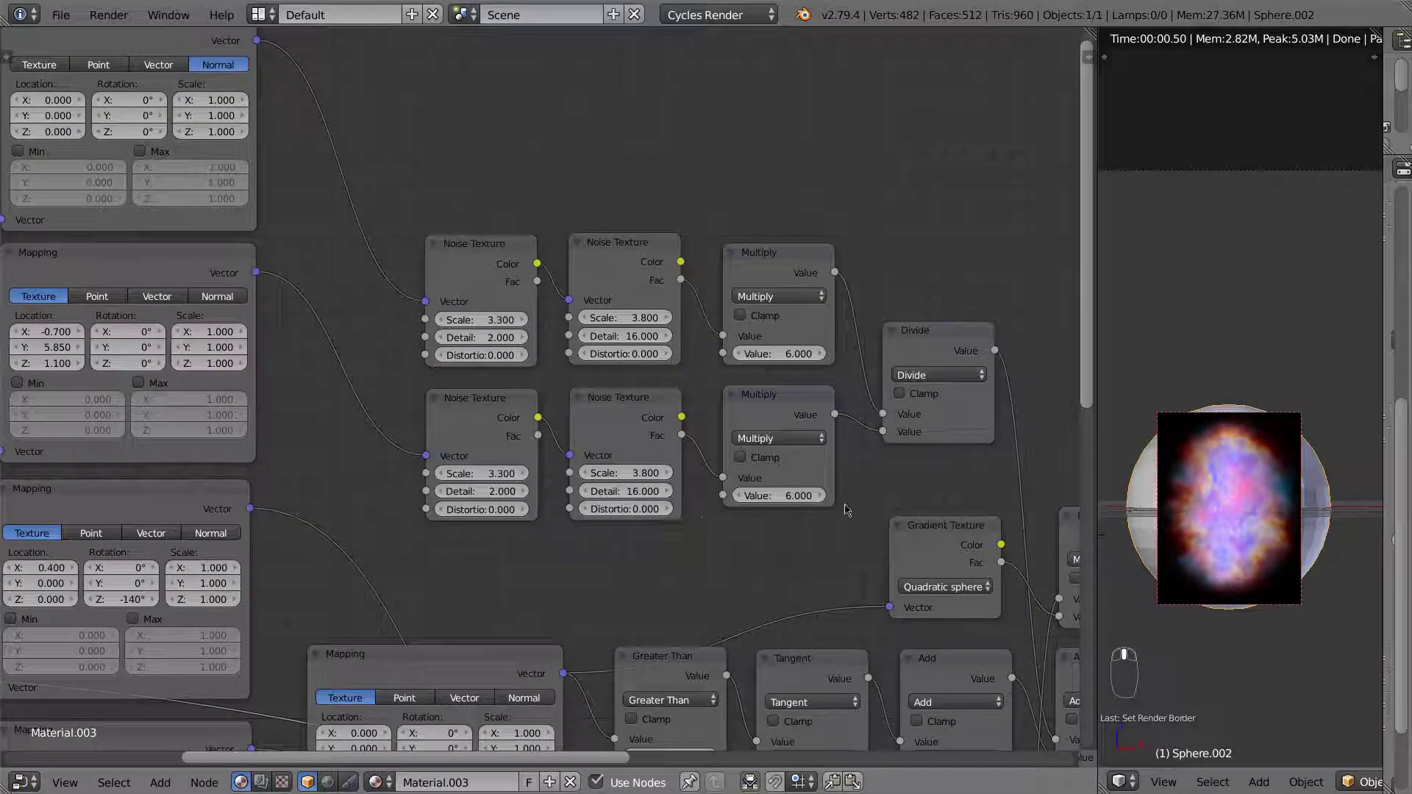
middle_drag(975, 498, 517, 492)
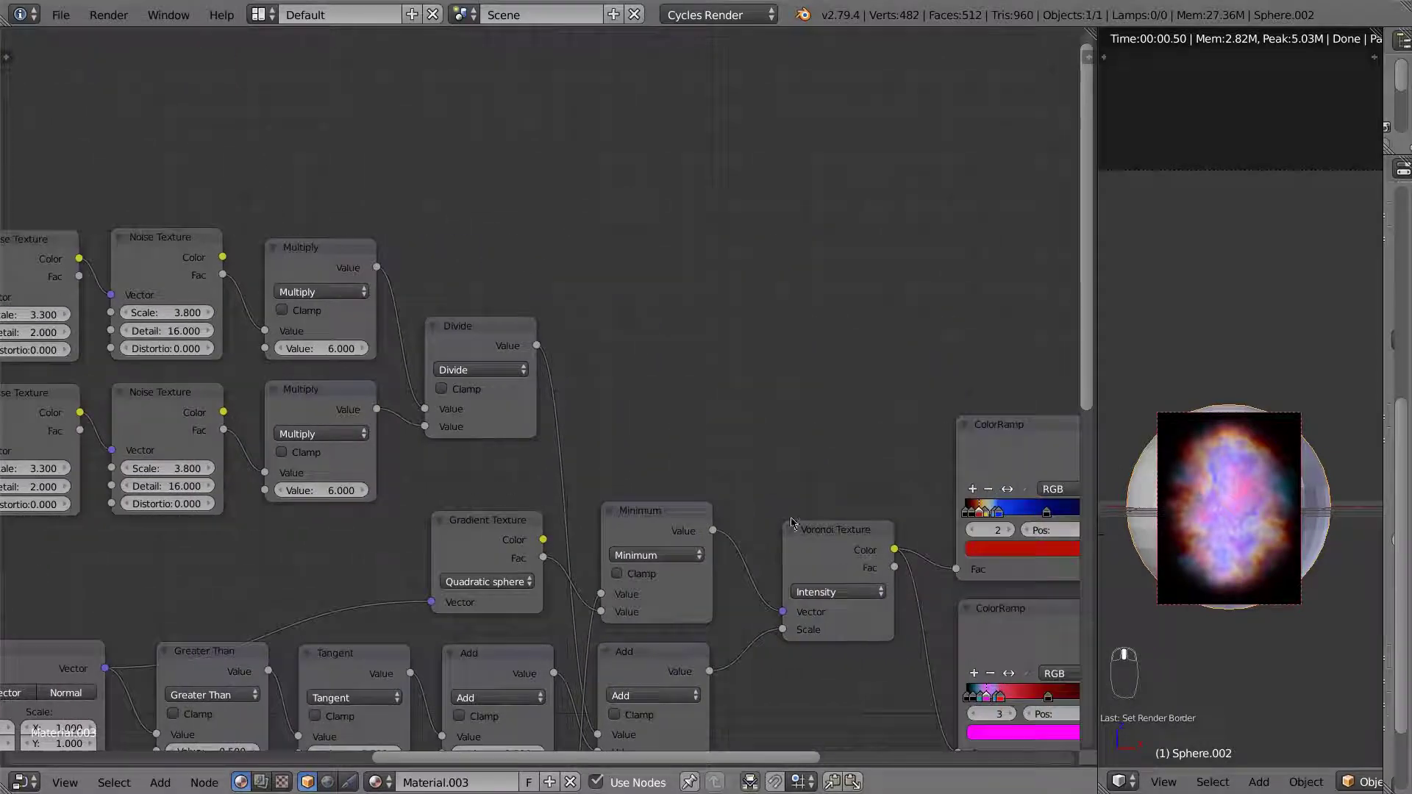
middle_drag(836, 524, 730, 467)
scroll(1261, 571, up, 1)
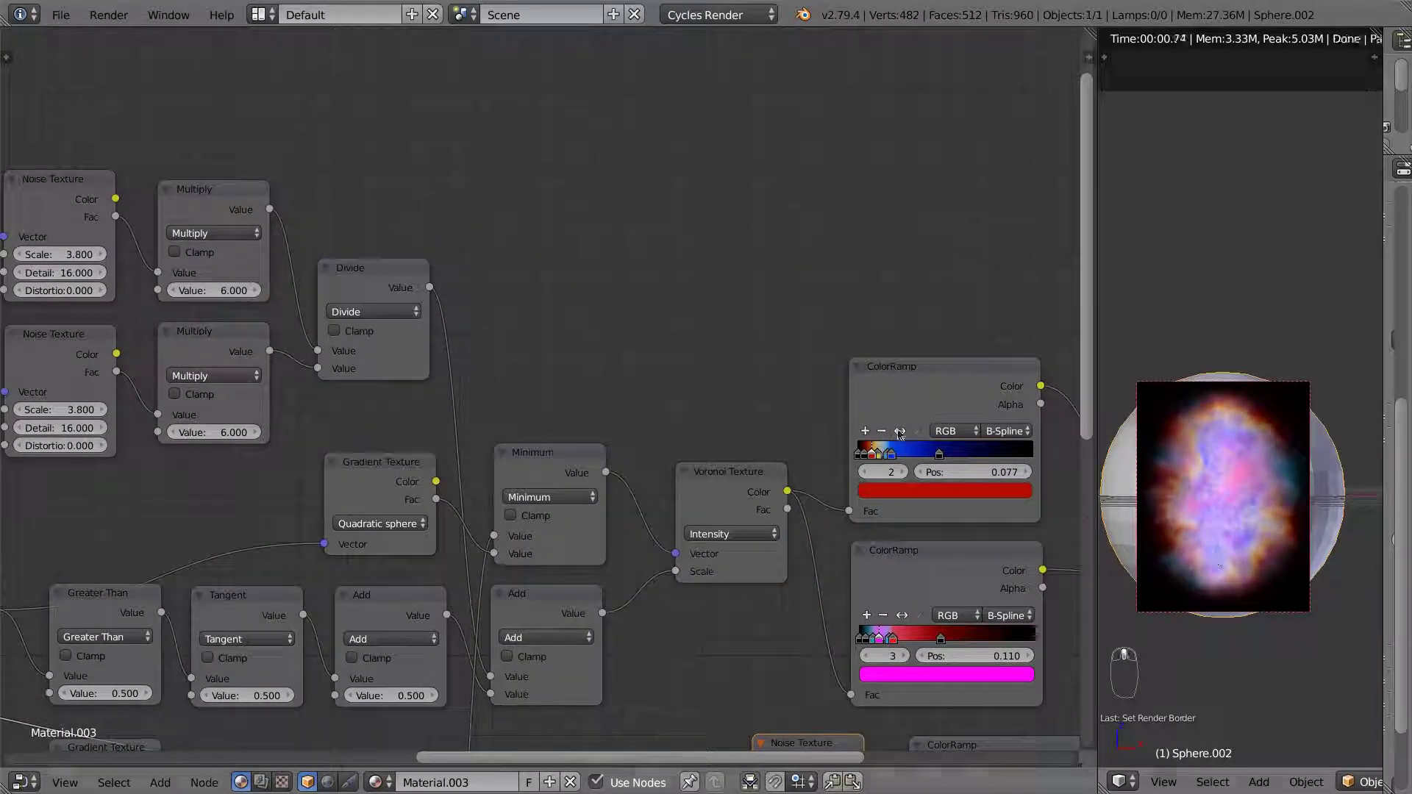
middle_drag(734, 411, 343, 394)
middle_drag(946, 611, 853, 603)
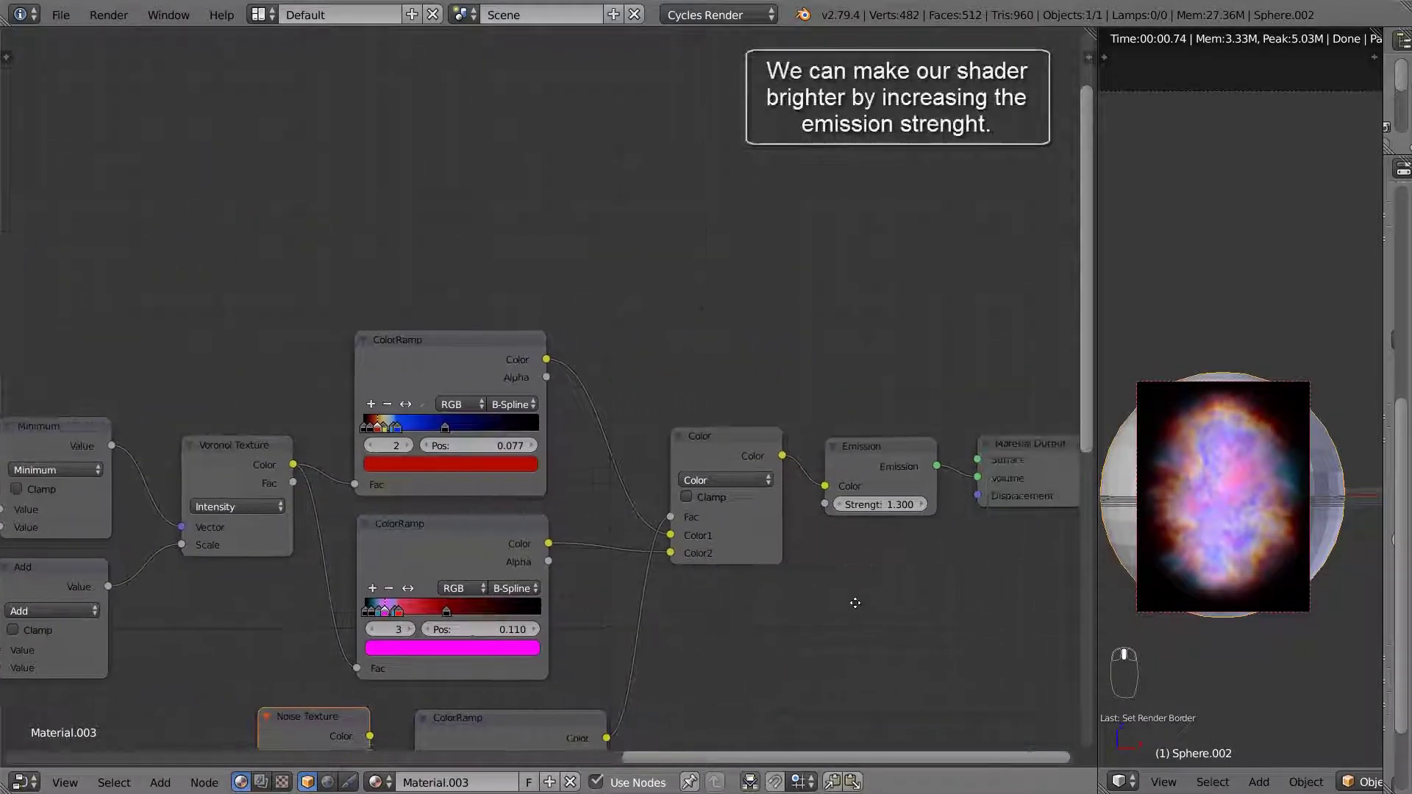
drag(903, 506, 914, 509)
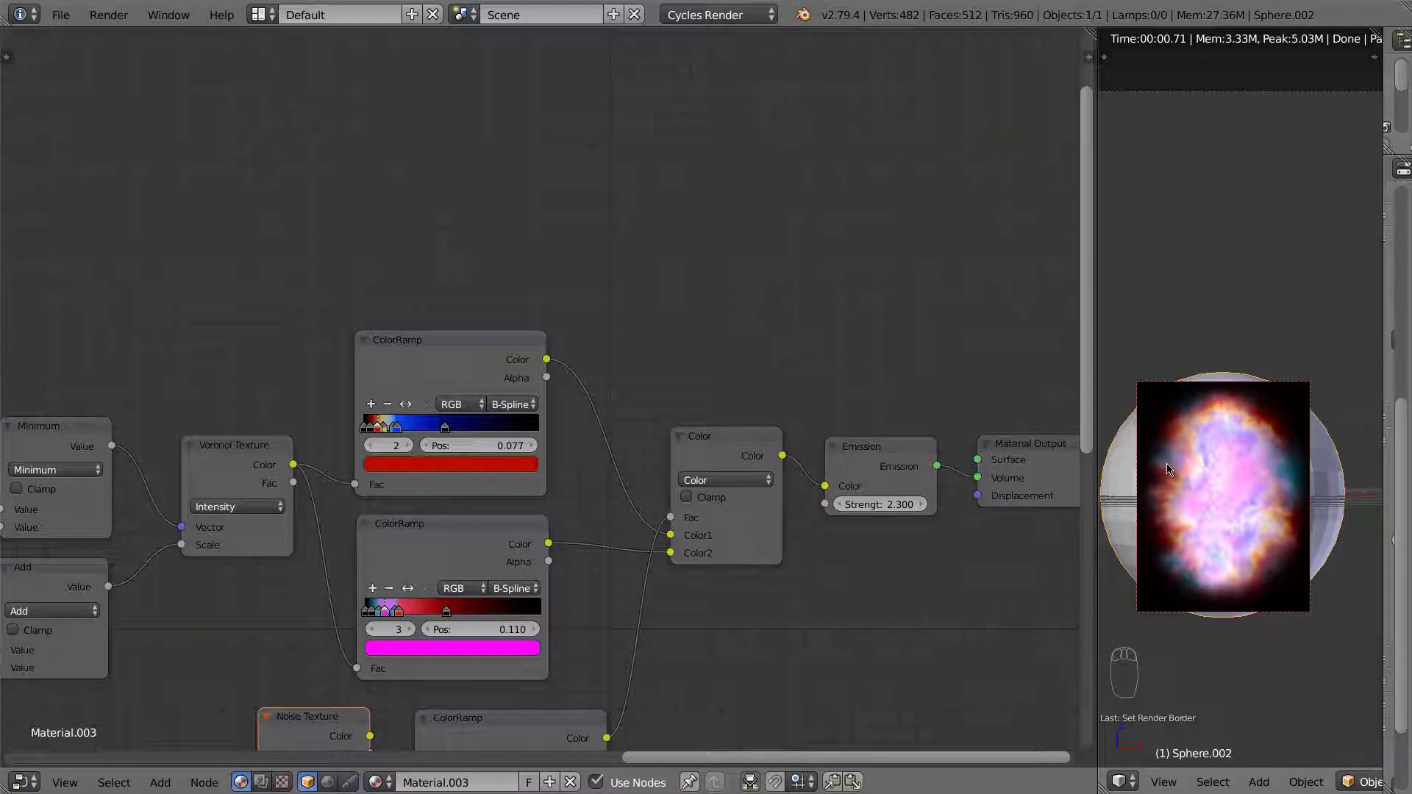
Select the second ColorRamp's handle at position 0.077 and recolor it bright azure blue at full brightness.
middle_drag(767, 621, 905, 586)
click(549, 584)
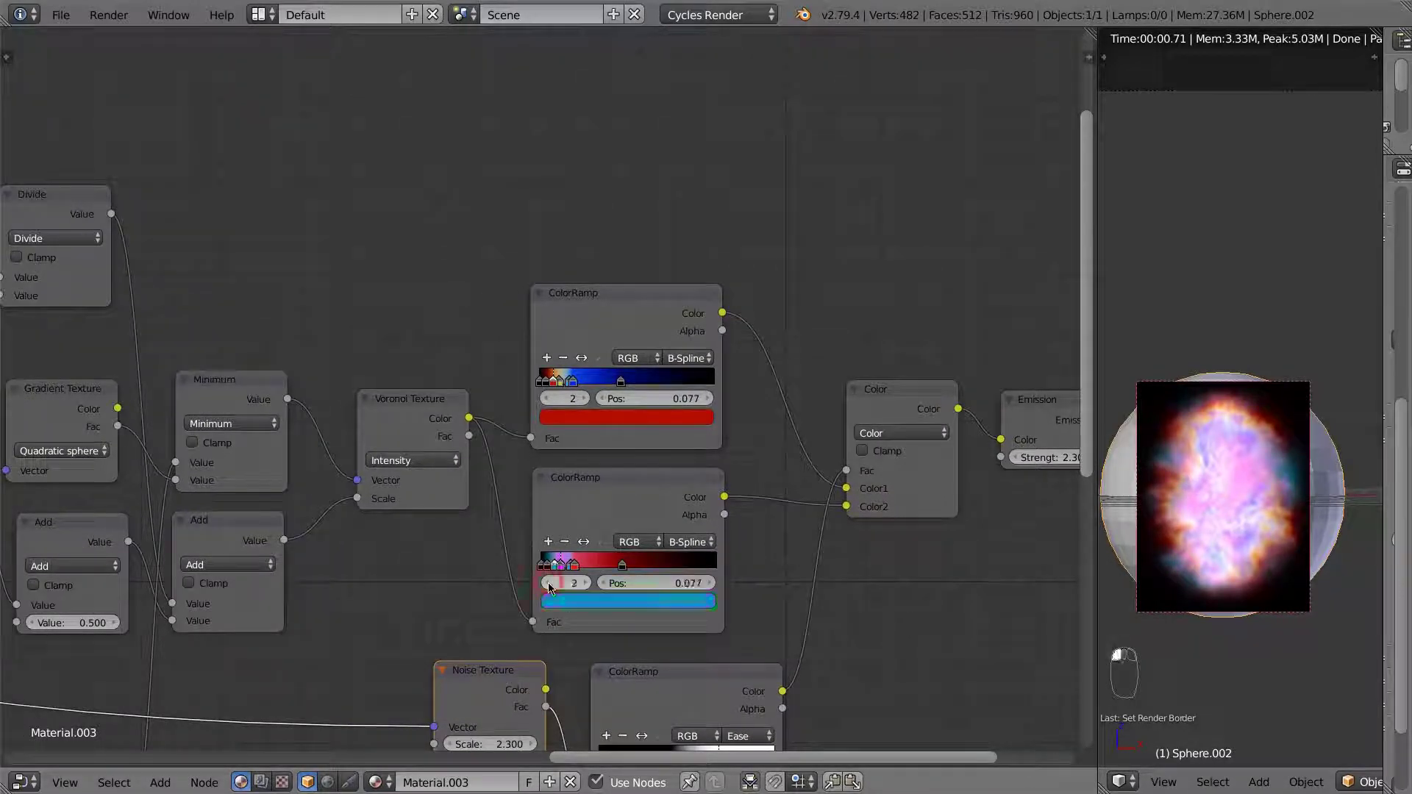
click(588, 601)
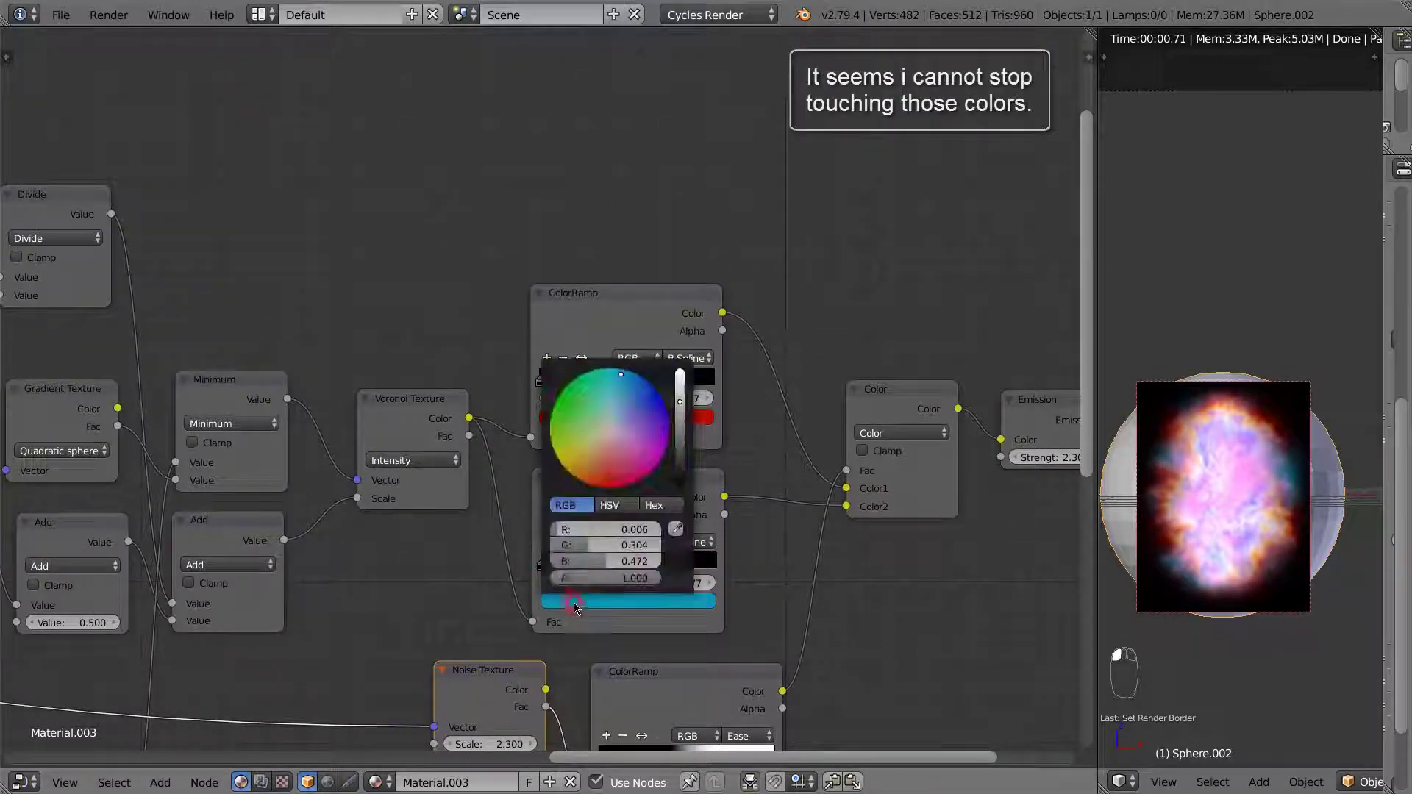
click(646, 387)
drag(647, 387, 642, 381)
click(680, 381)
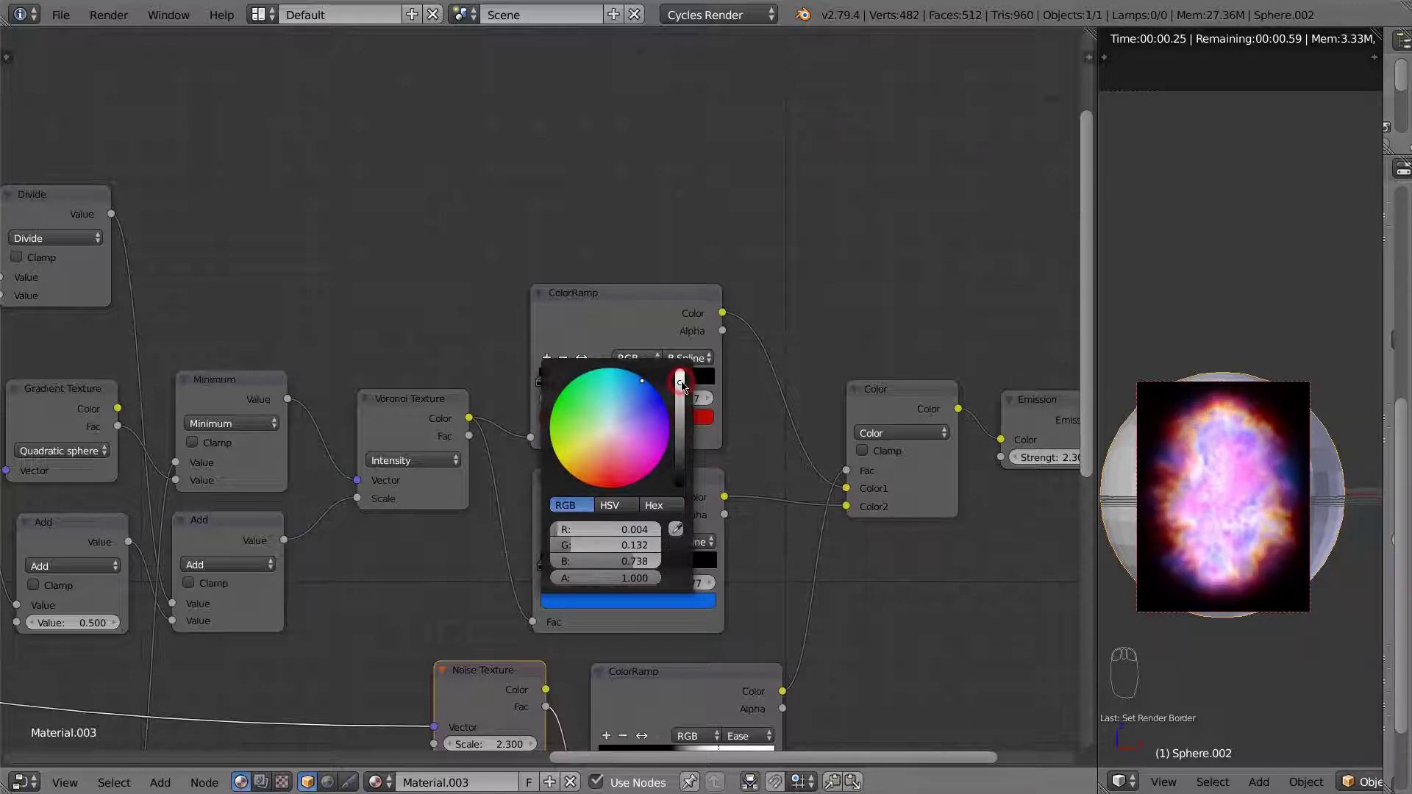
click(683, 370)
click(634, 376)
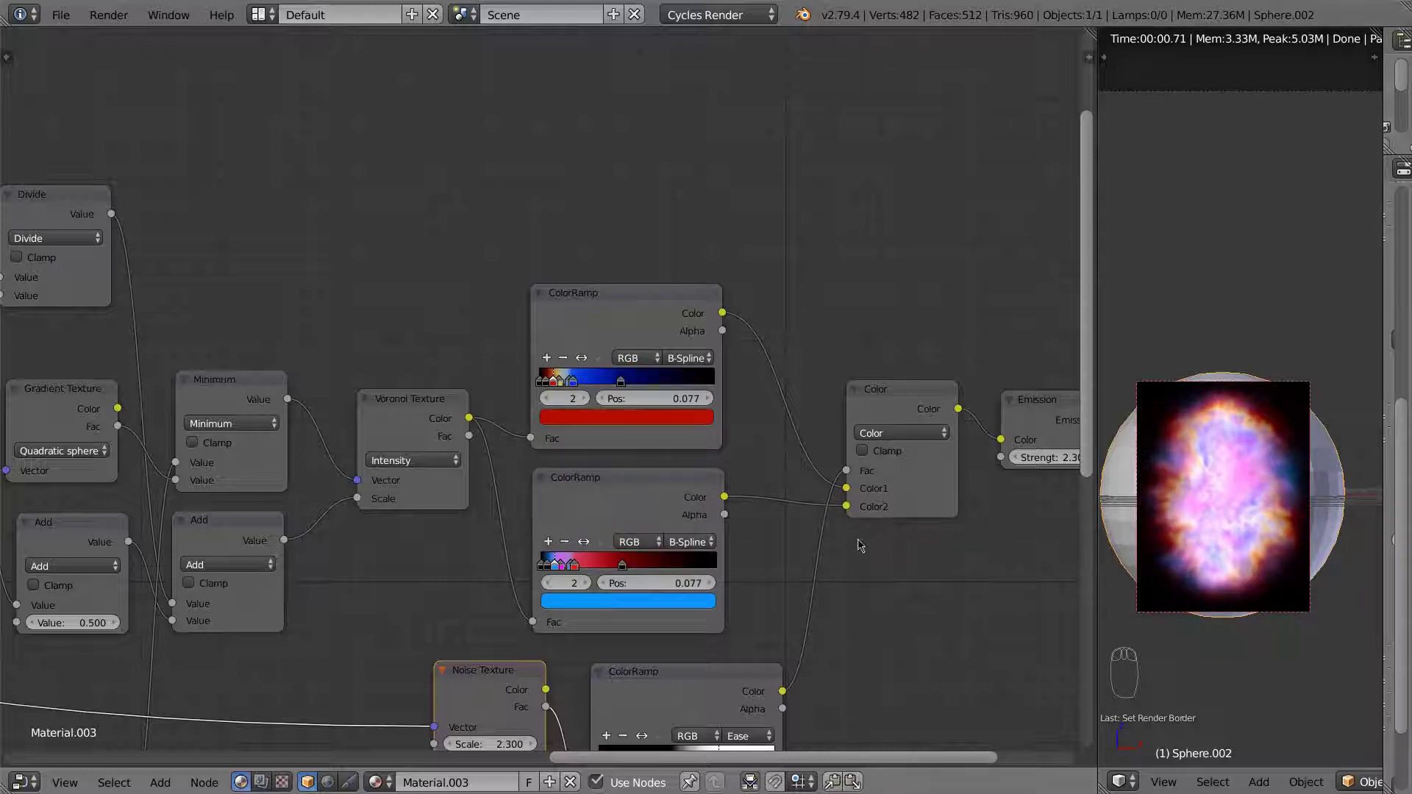
Recolor the second ColorRamp's handle at position 0.110 pale yellow after trying orange.
click(588, 584)
click(614, 601)
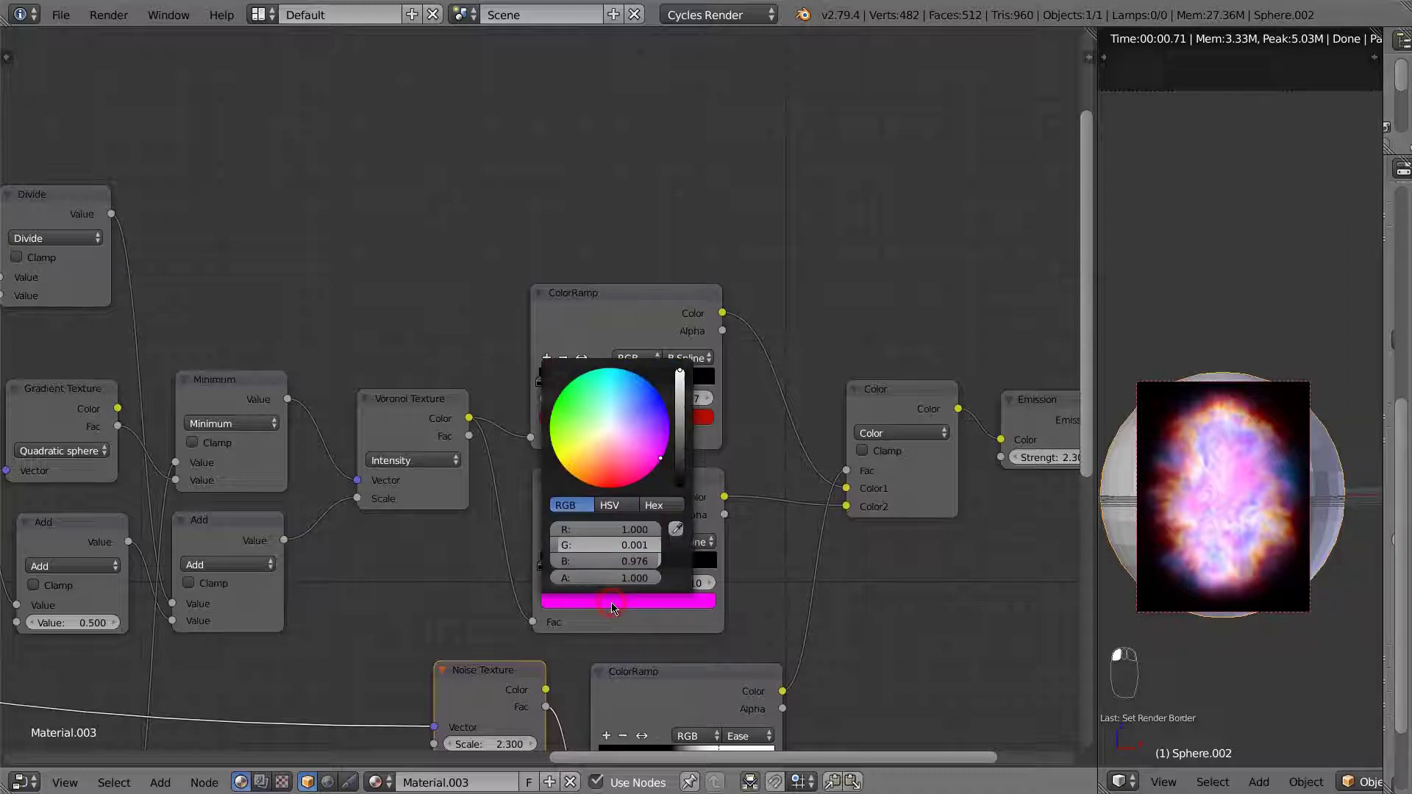
click(589, 443)
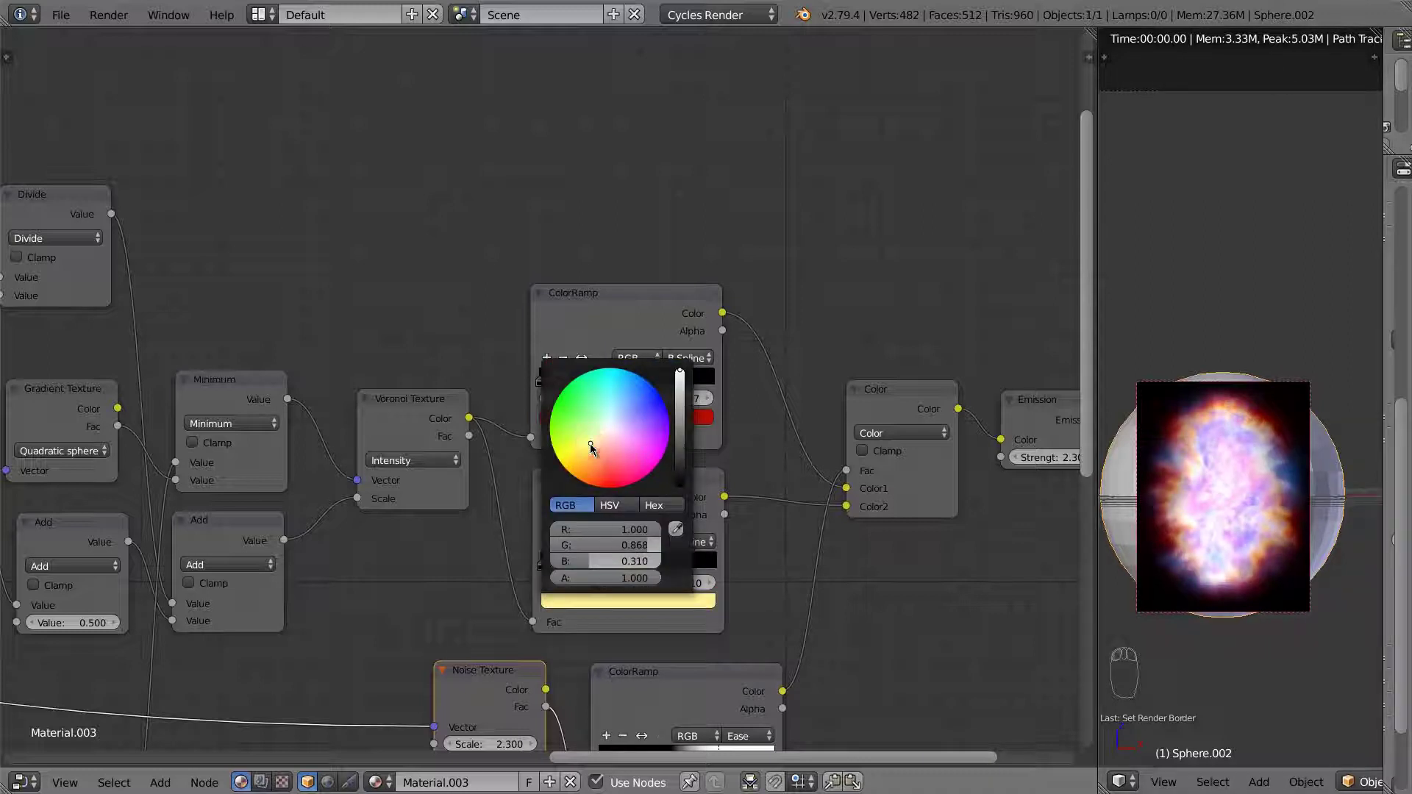
click(591, 462)
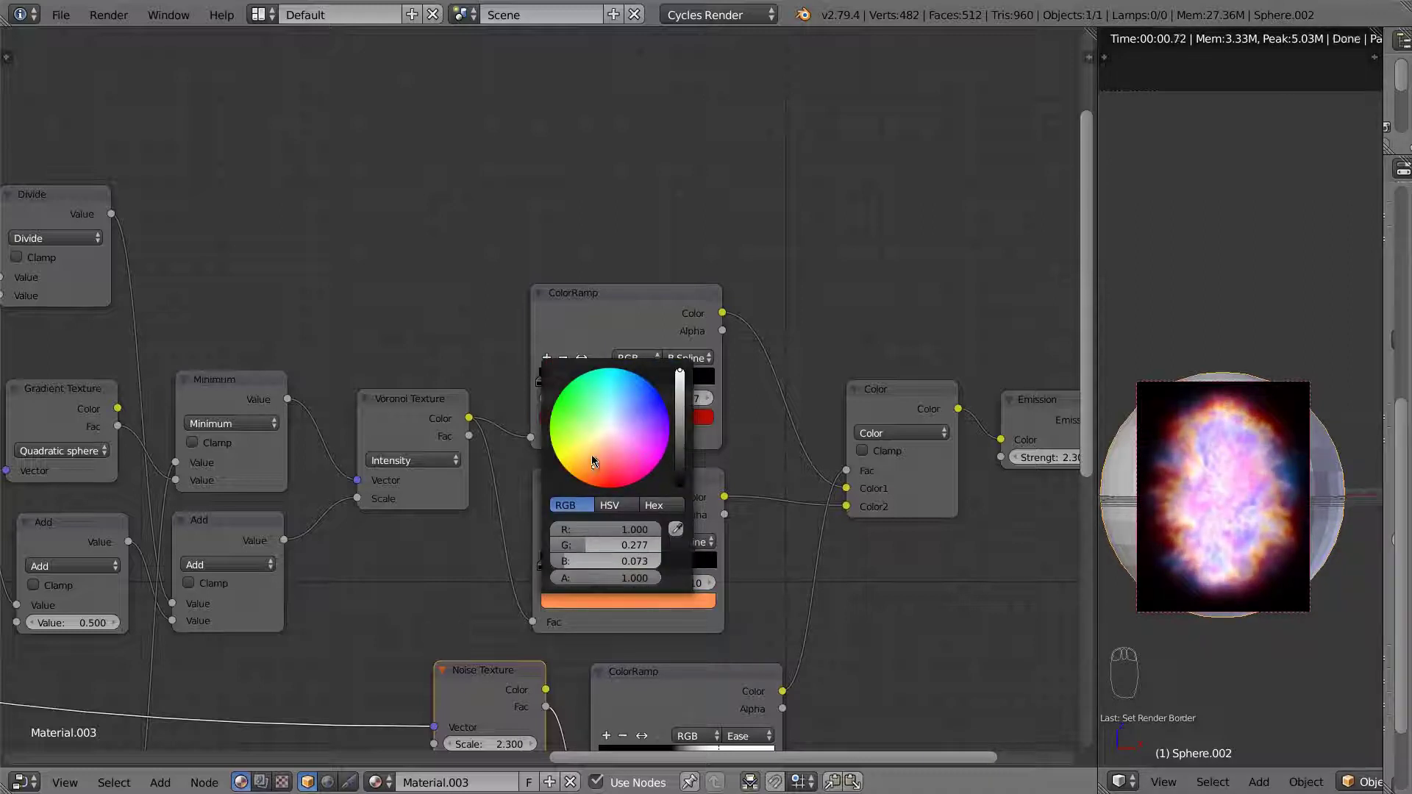
drag(591, 459, 590, 444)
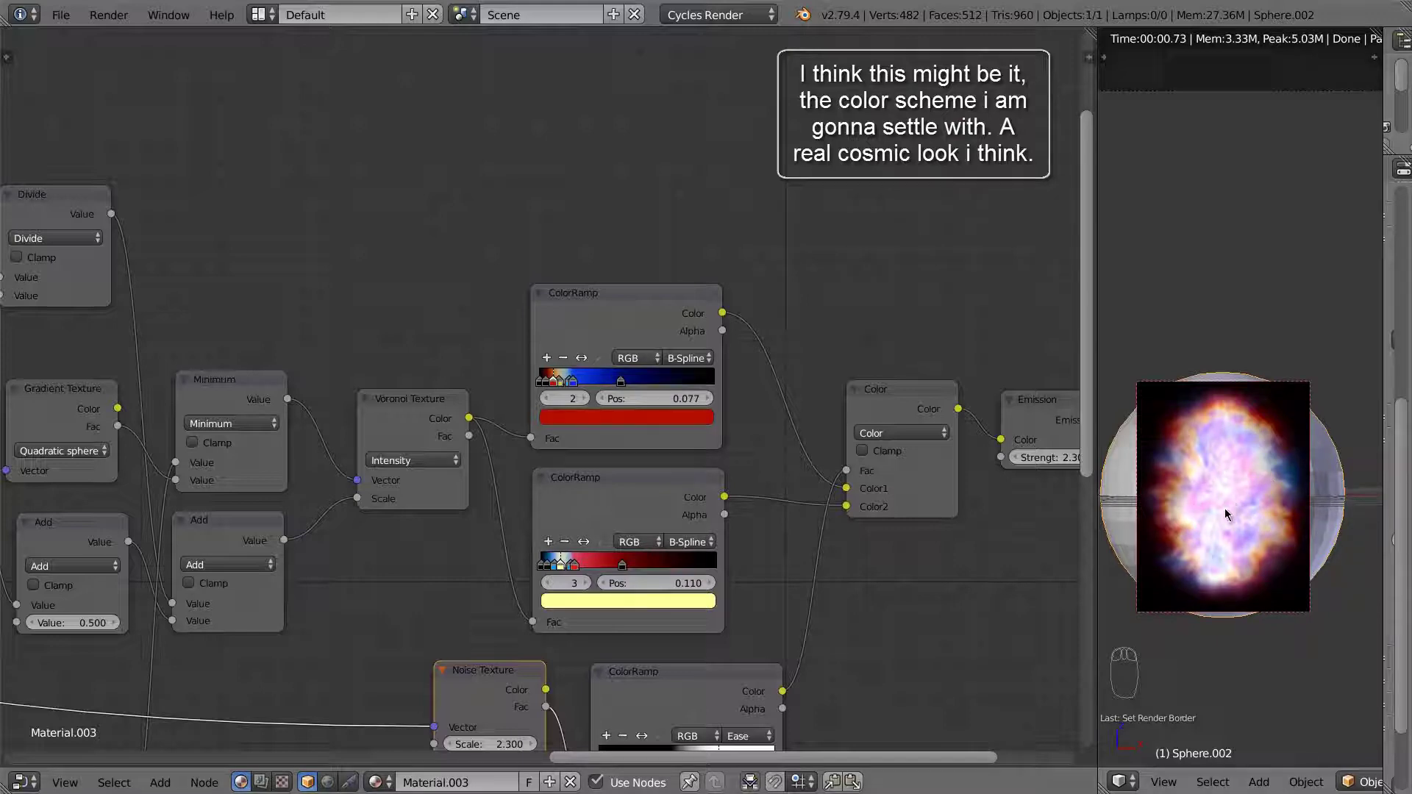
Save the file as "Lecture 5 - centercloud.blend" in the folder "Lecture 5 - Create the inner energy cloud part 2".
middle_drag(1003, 563, 831, 555)
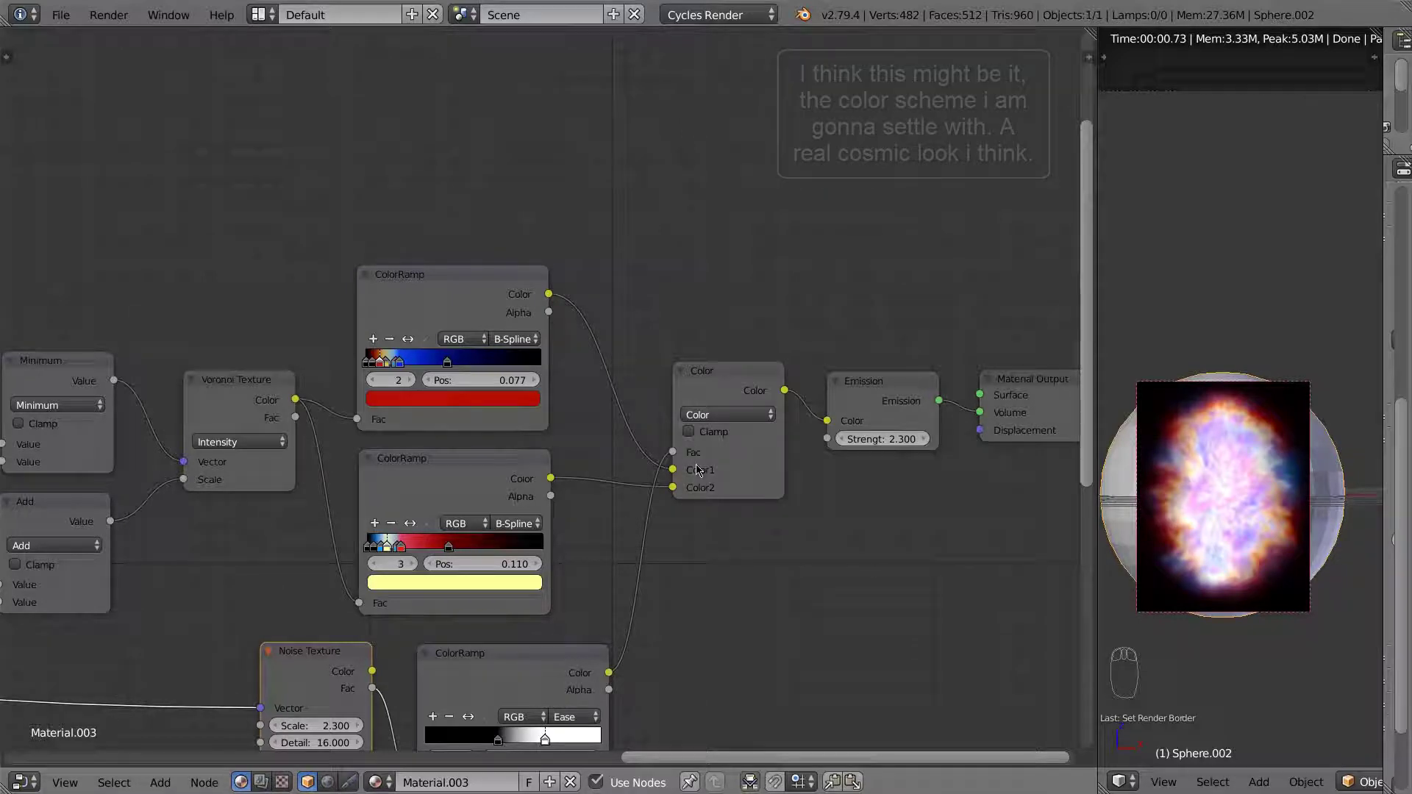
click(64, 14)
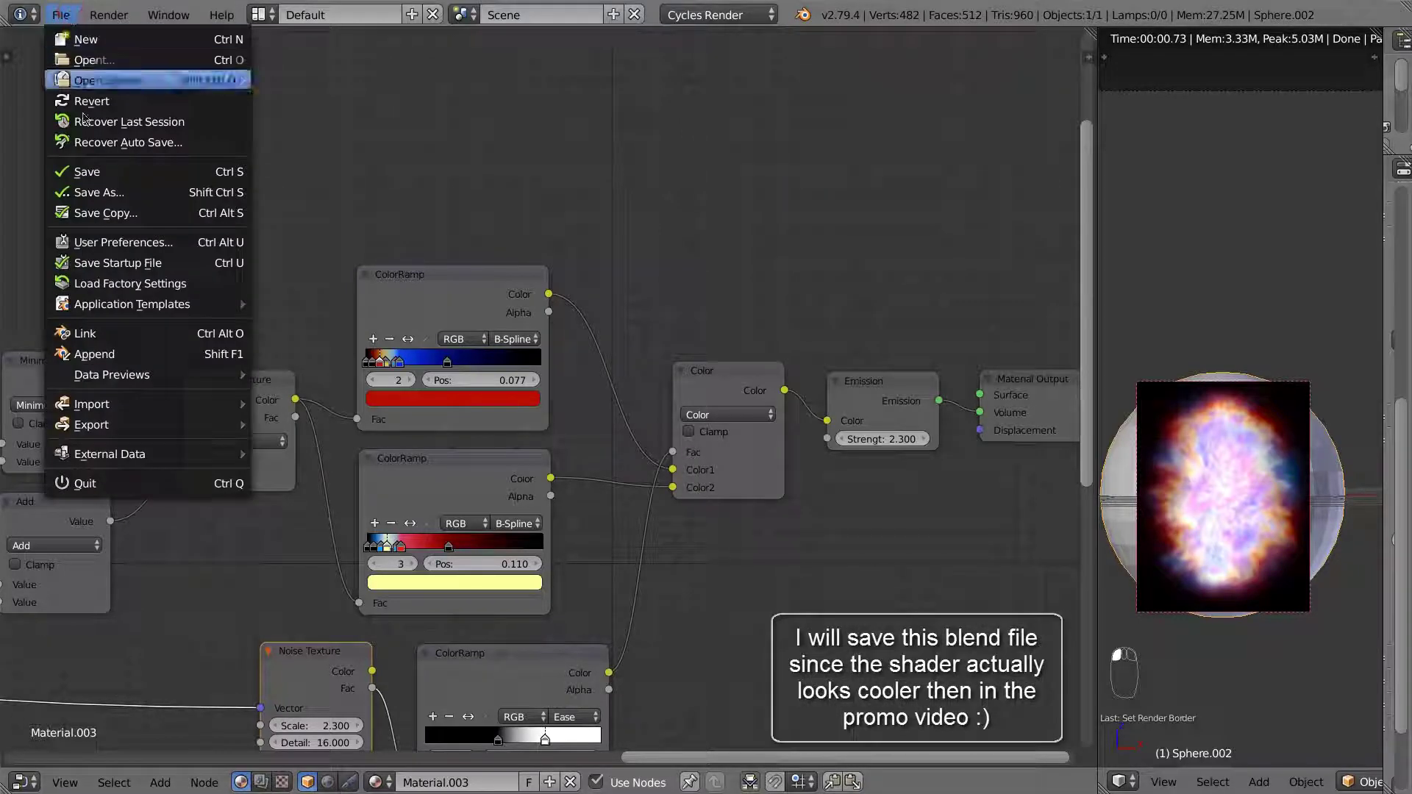
click(106, 193)
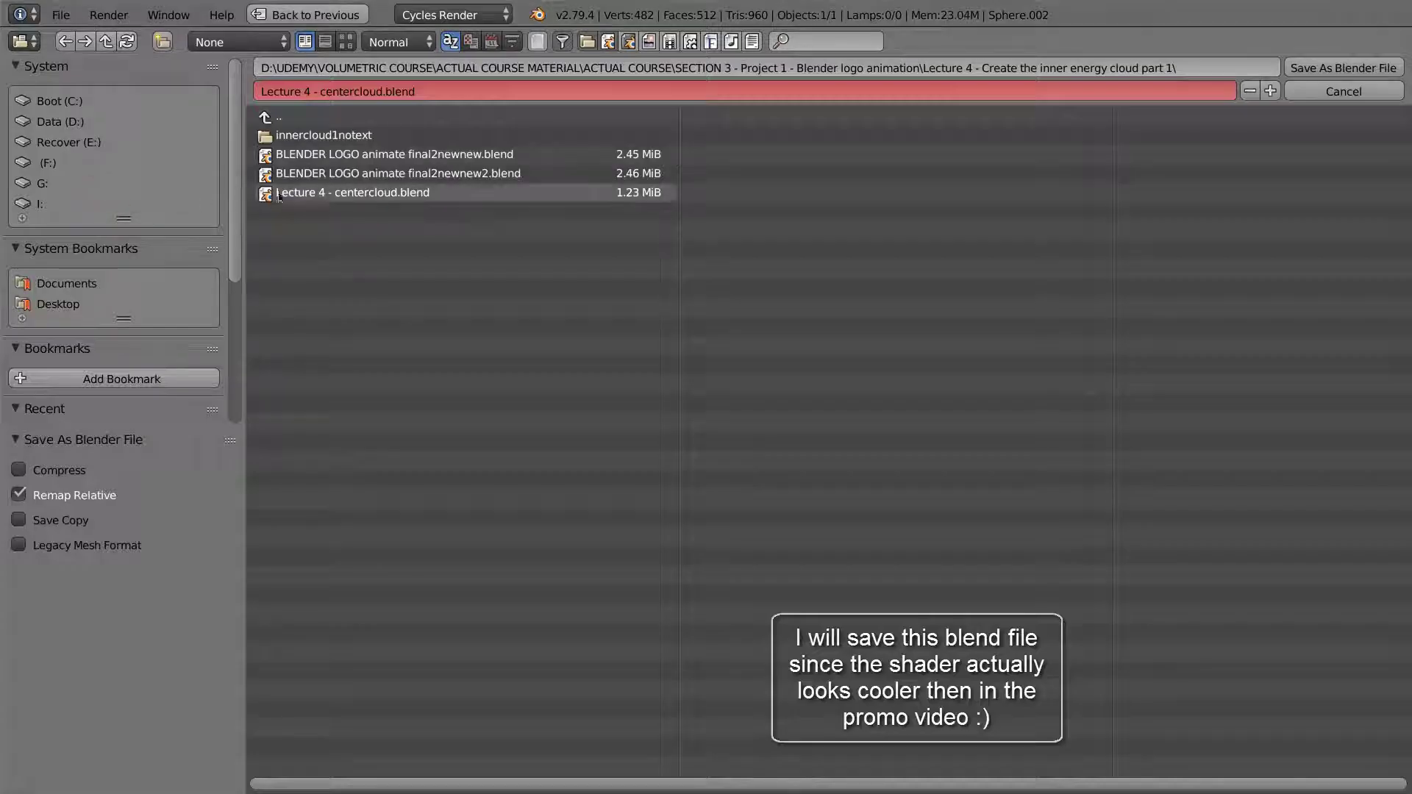
click(306, 92)
click(307, 91)
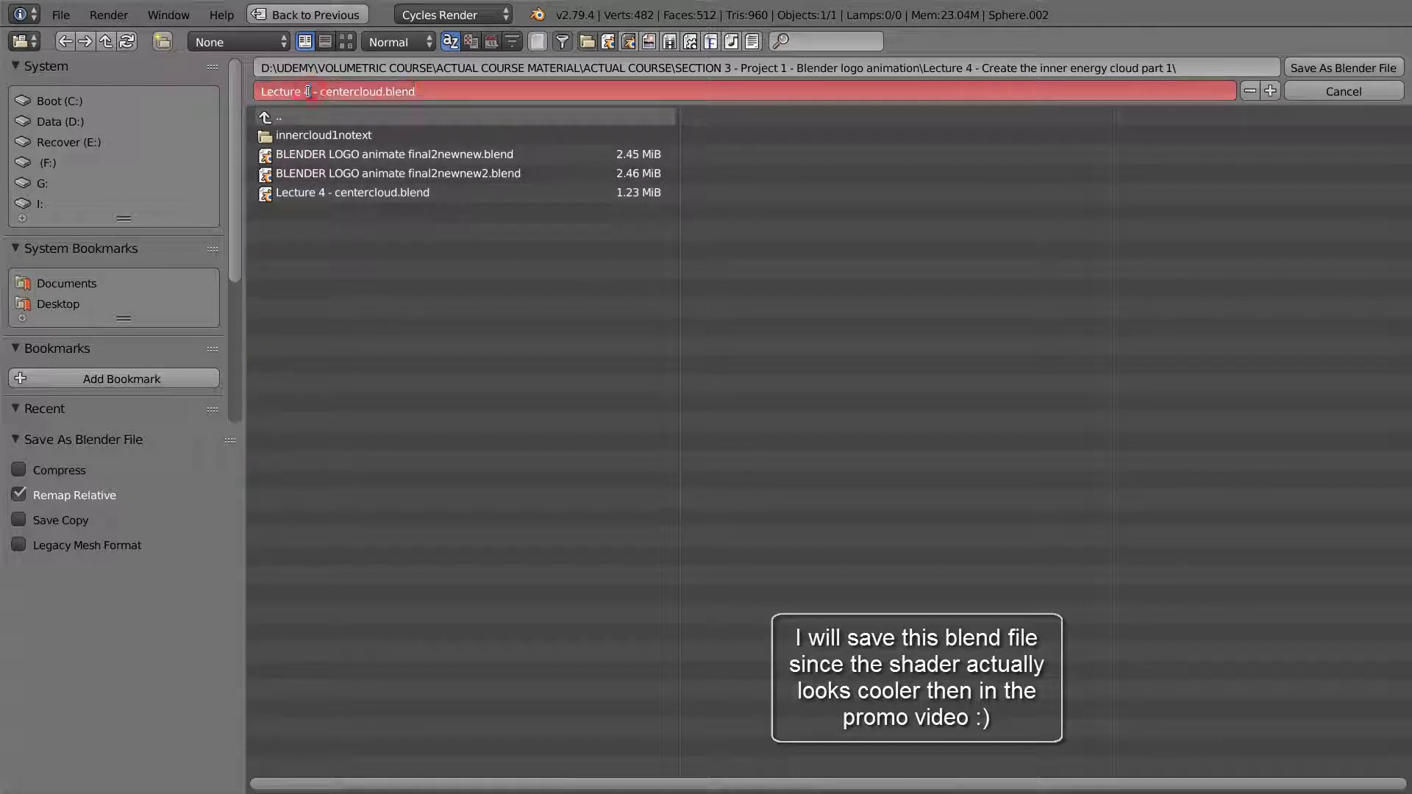
text(5)
click(306, 117)
click(306, 118)
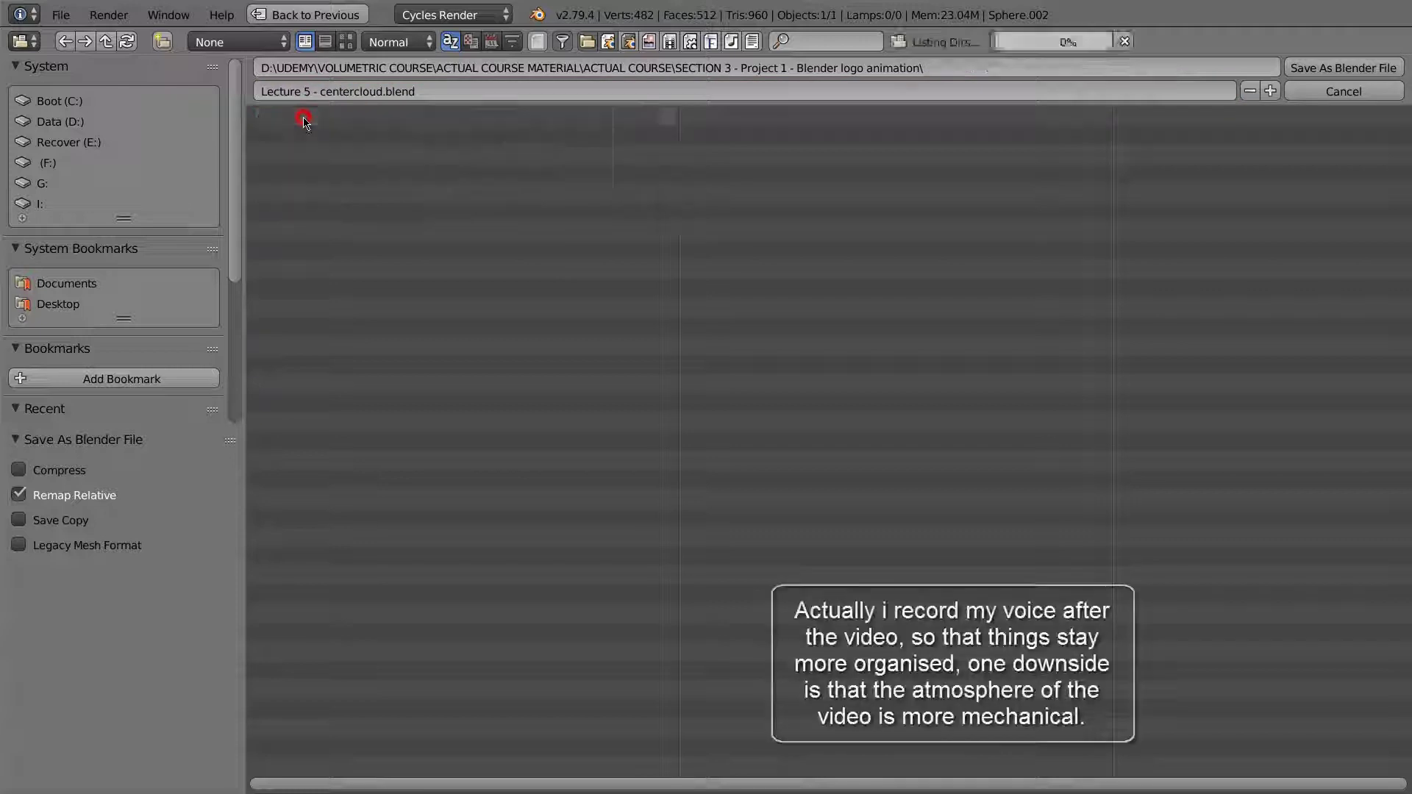
click(339, 214)
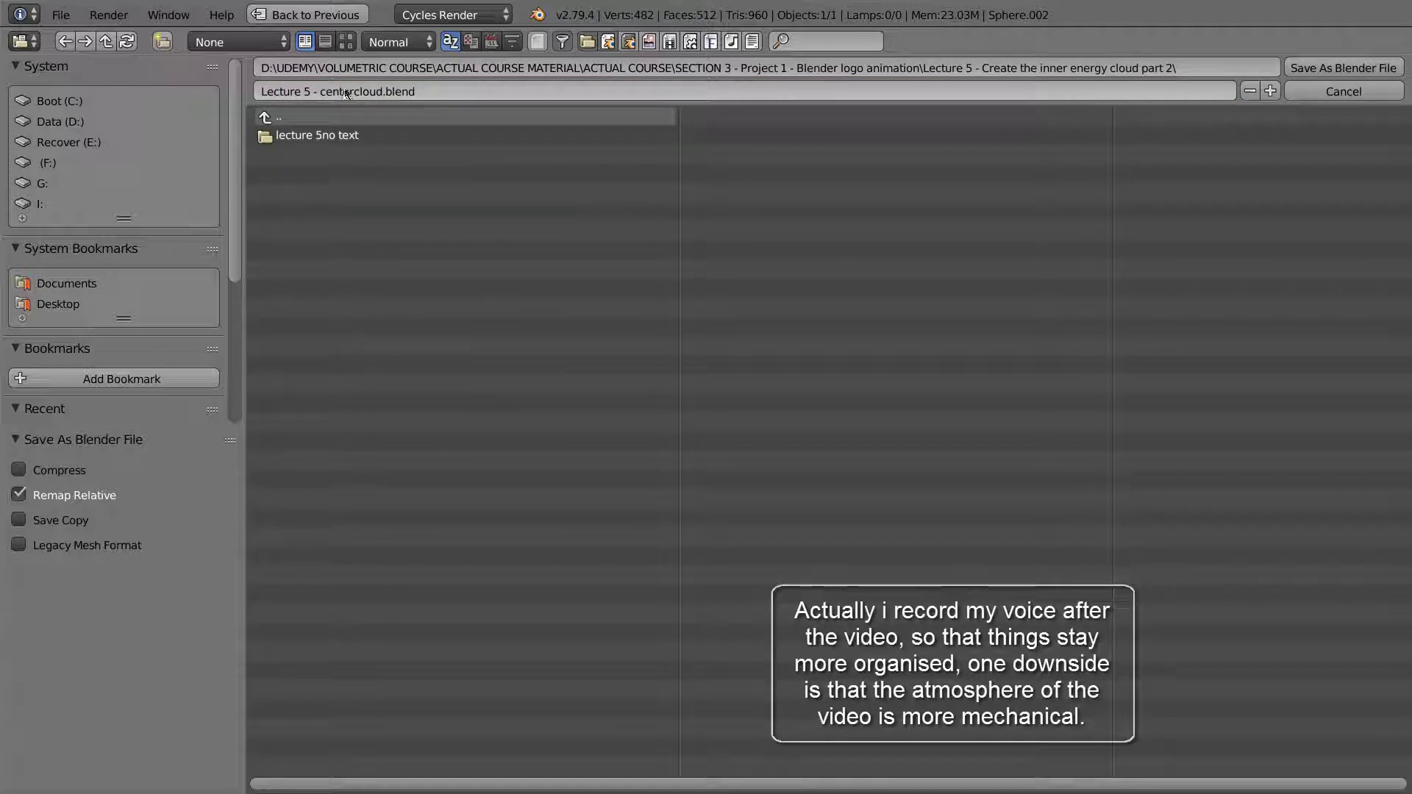
click(1302, 68)
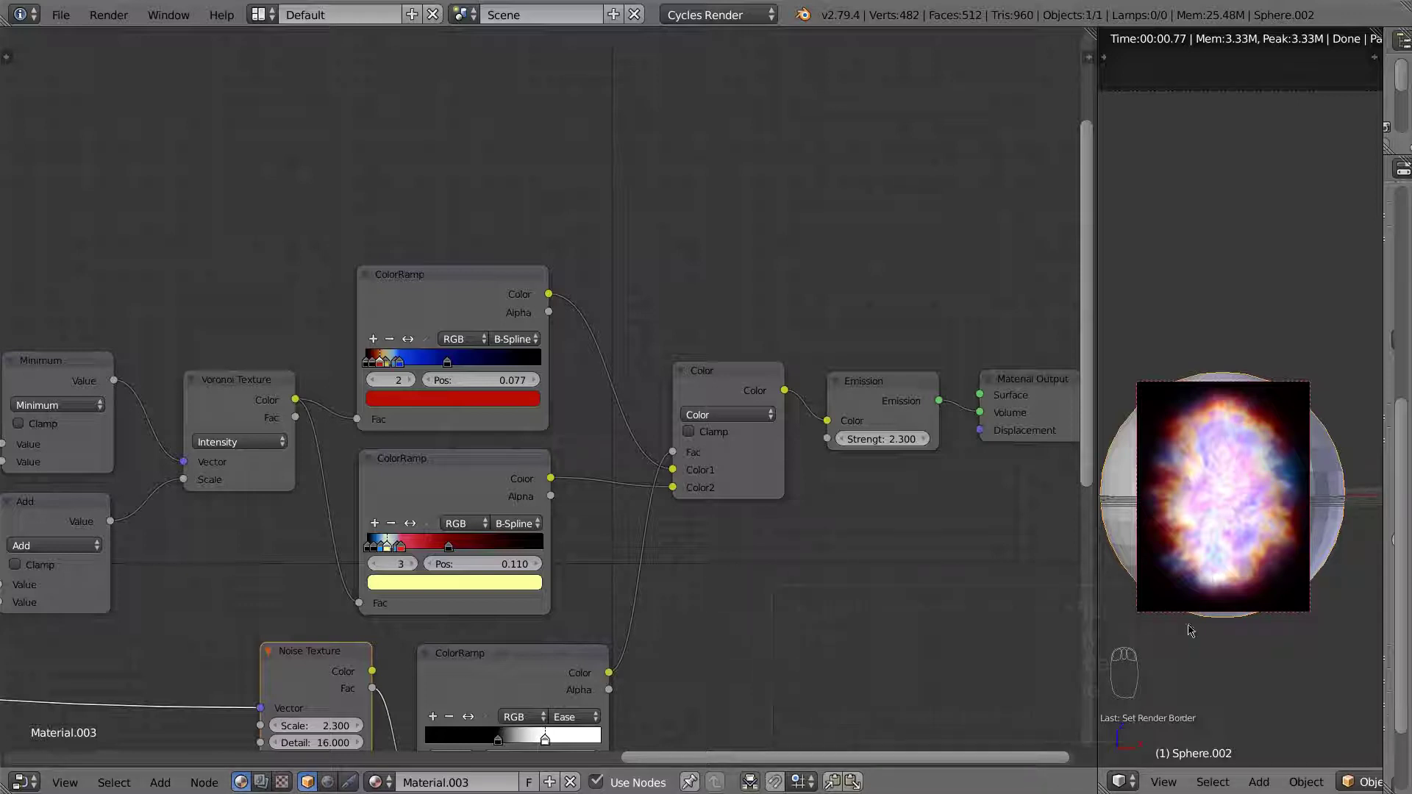
Change the operation of the lower Multiply node feeding the Divide node to Modulo.
scroll(1213, 573, up, 3)
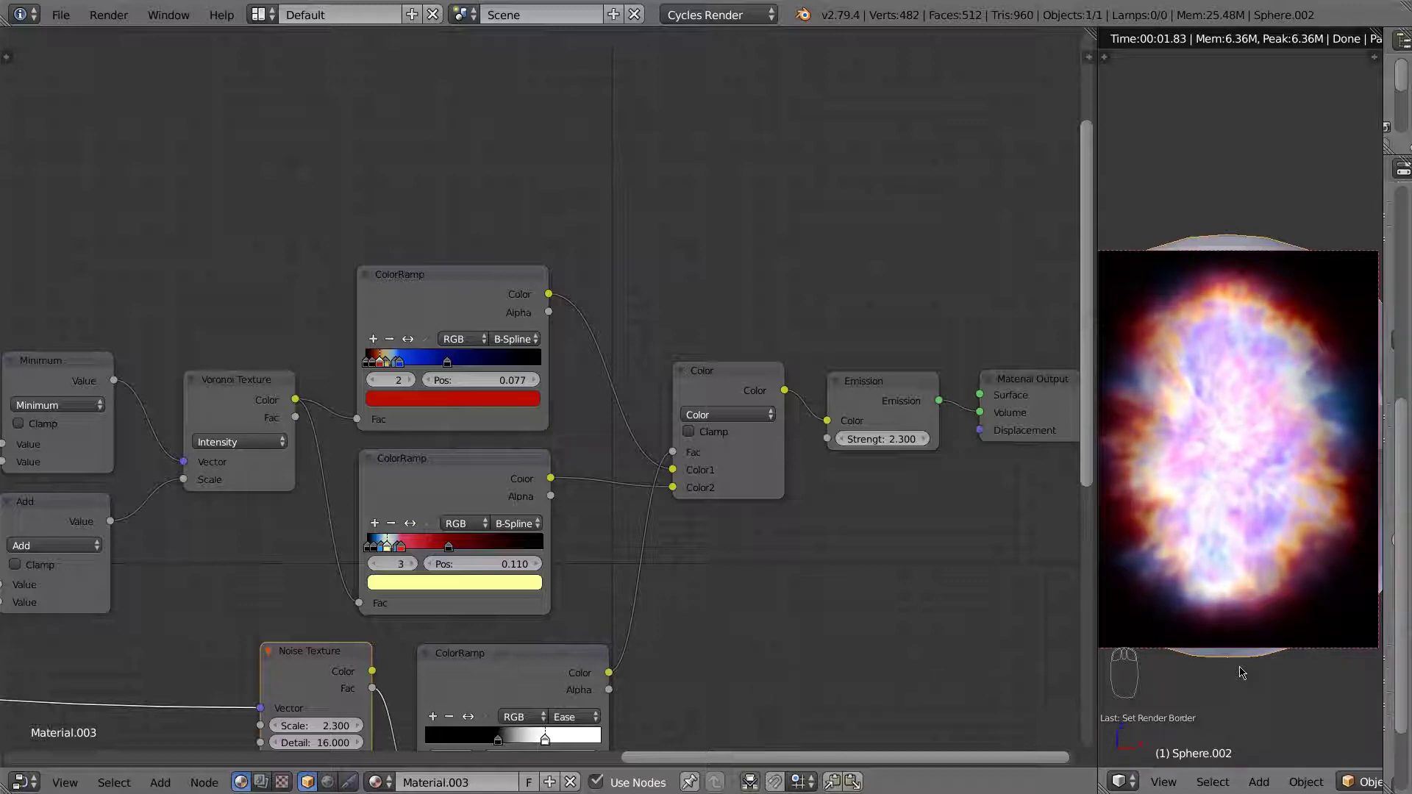
scroll(1241, 674, down, 1)
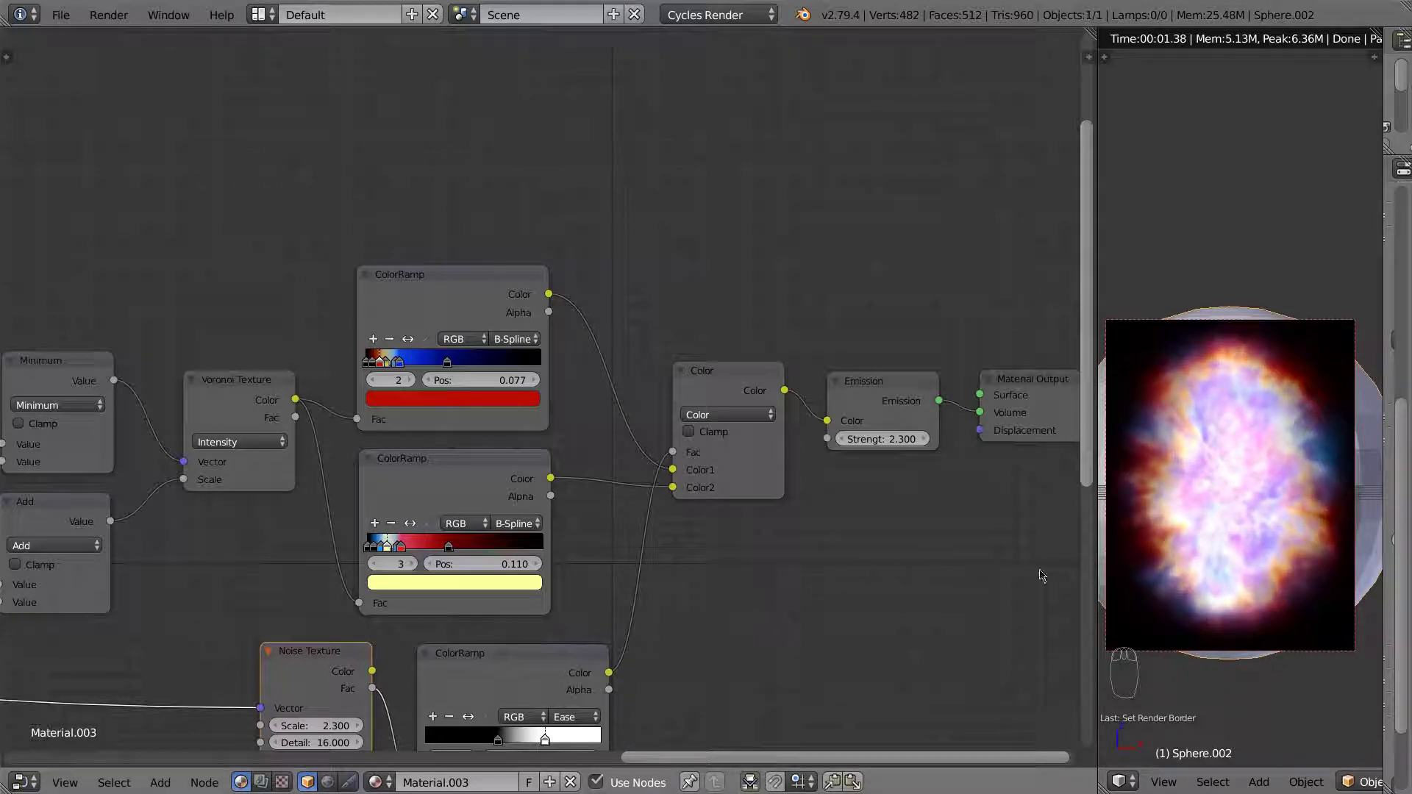
scroll(1223, 542, down, 2)
scroll(839, 523, down, 2)
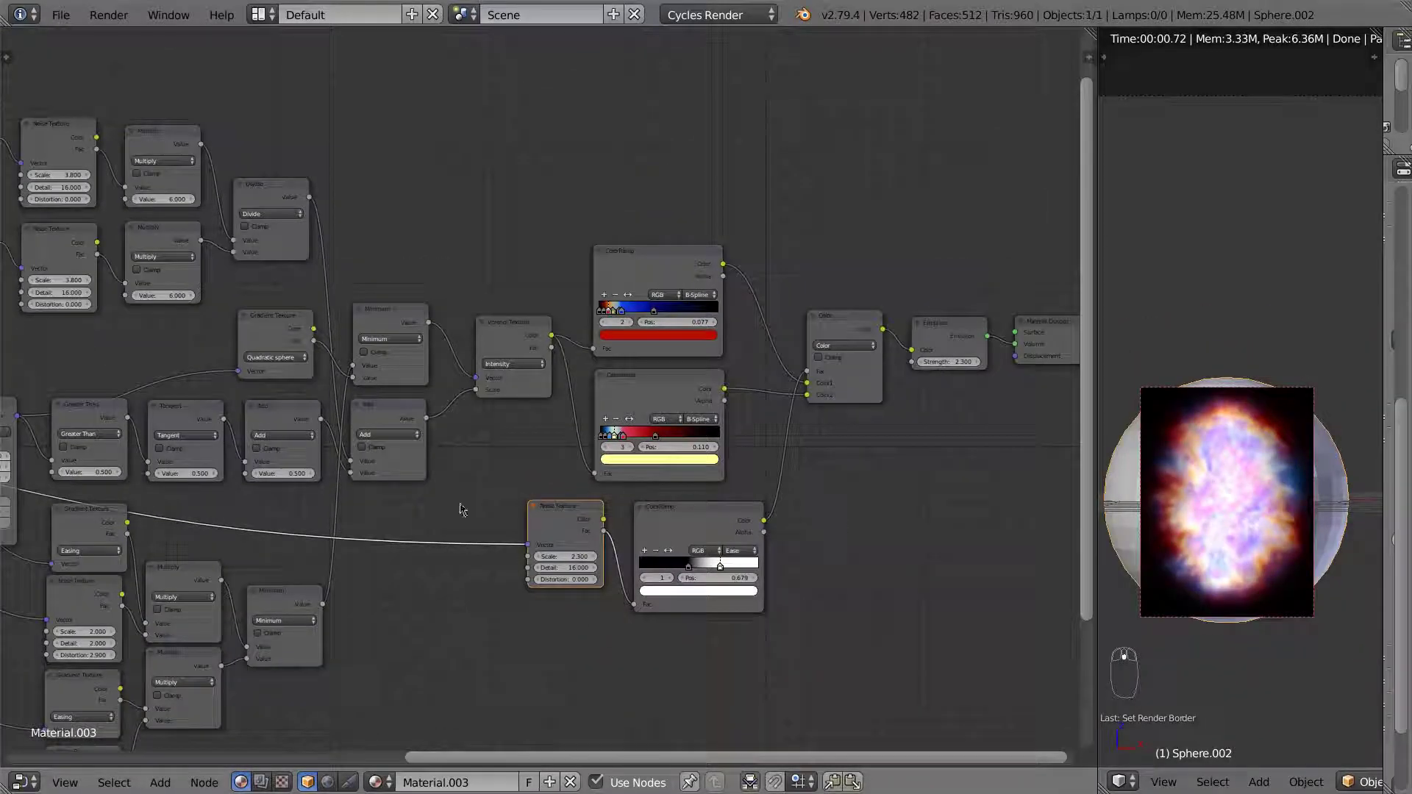
middle_drag(462, 509, 649, 586)
middle_drag(463, 474, 677, 531)
mouse_move(567, 456)
middle_down()
mouse_move(555, 534)
mouse_move(567, 542)
middle_up()
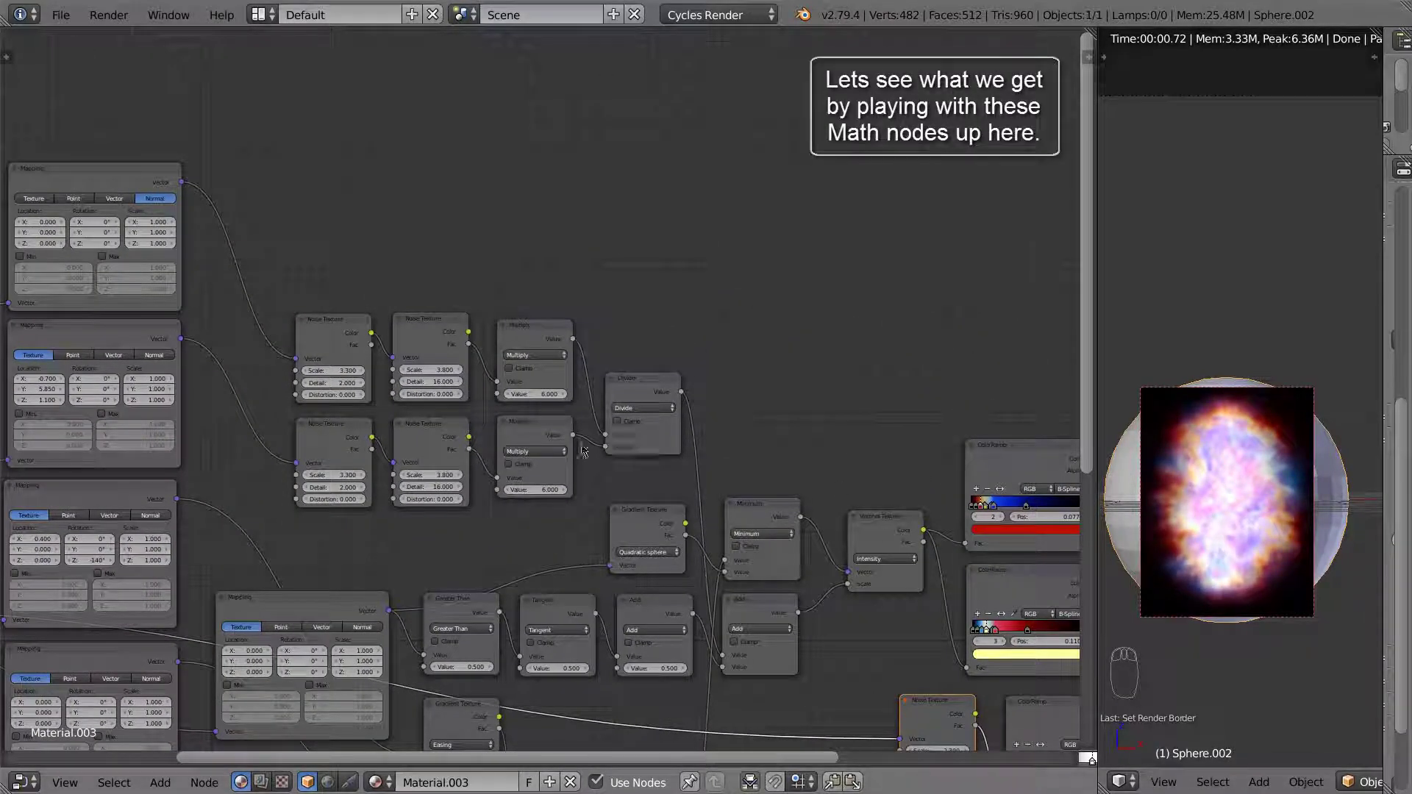
click(543, 452)
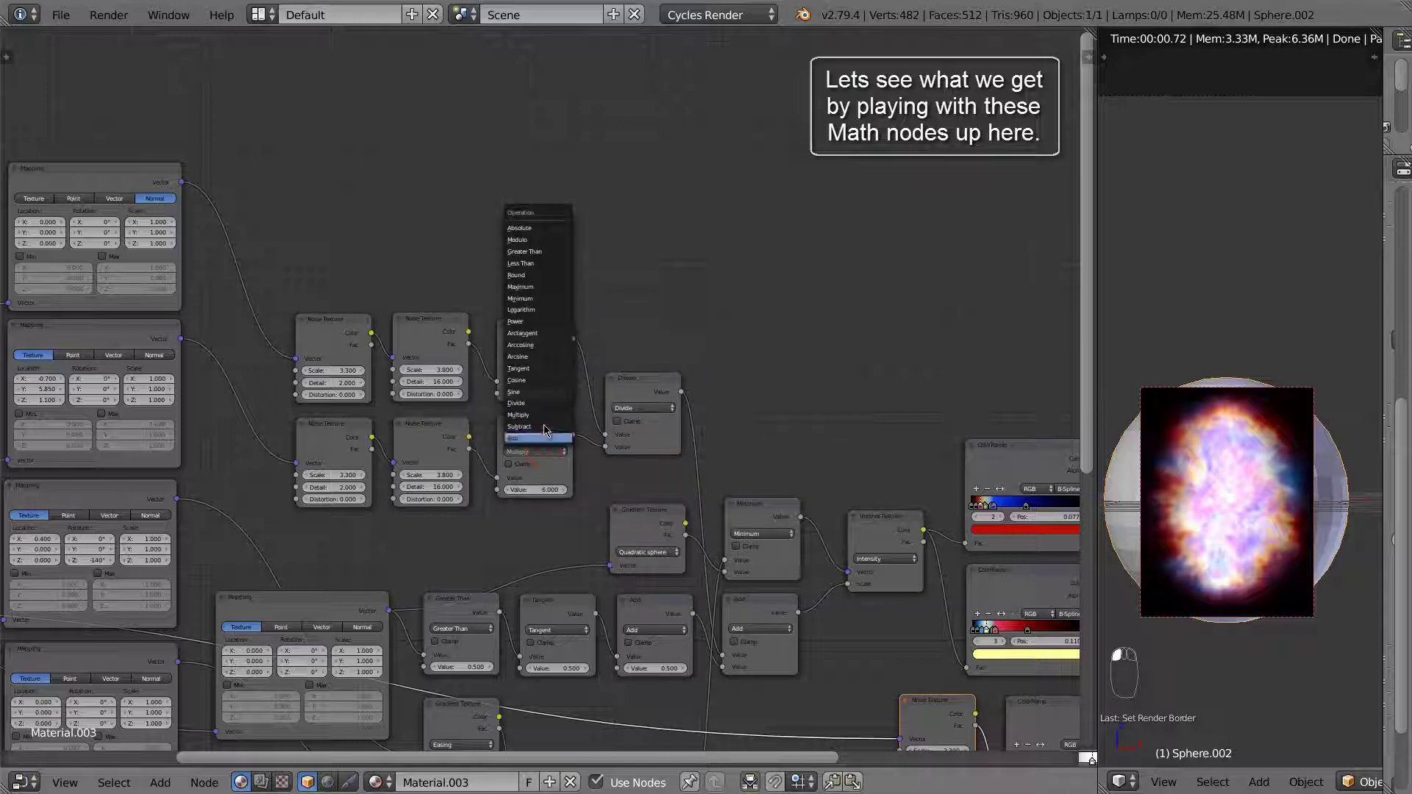
click(539, 242)
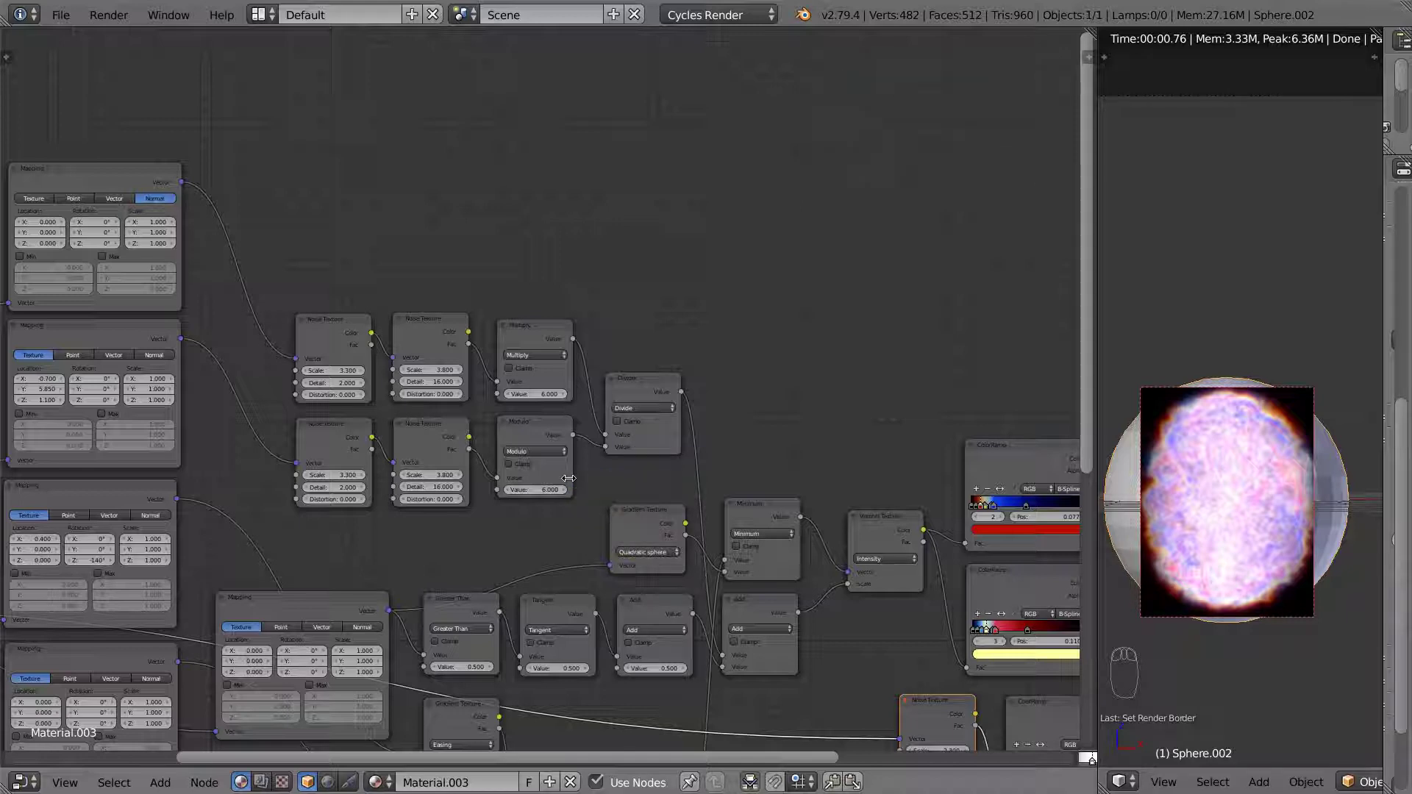
Set the Modulo node's value to 0.500 and lower the value of the Multiply node above it to below 1.
drag(557, 497, 506, 489)
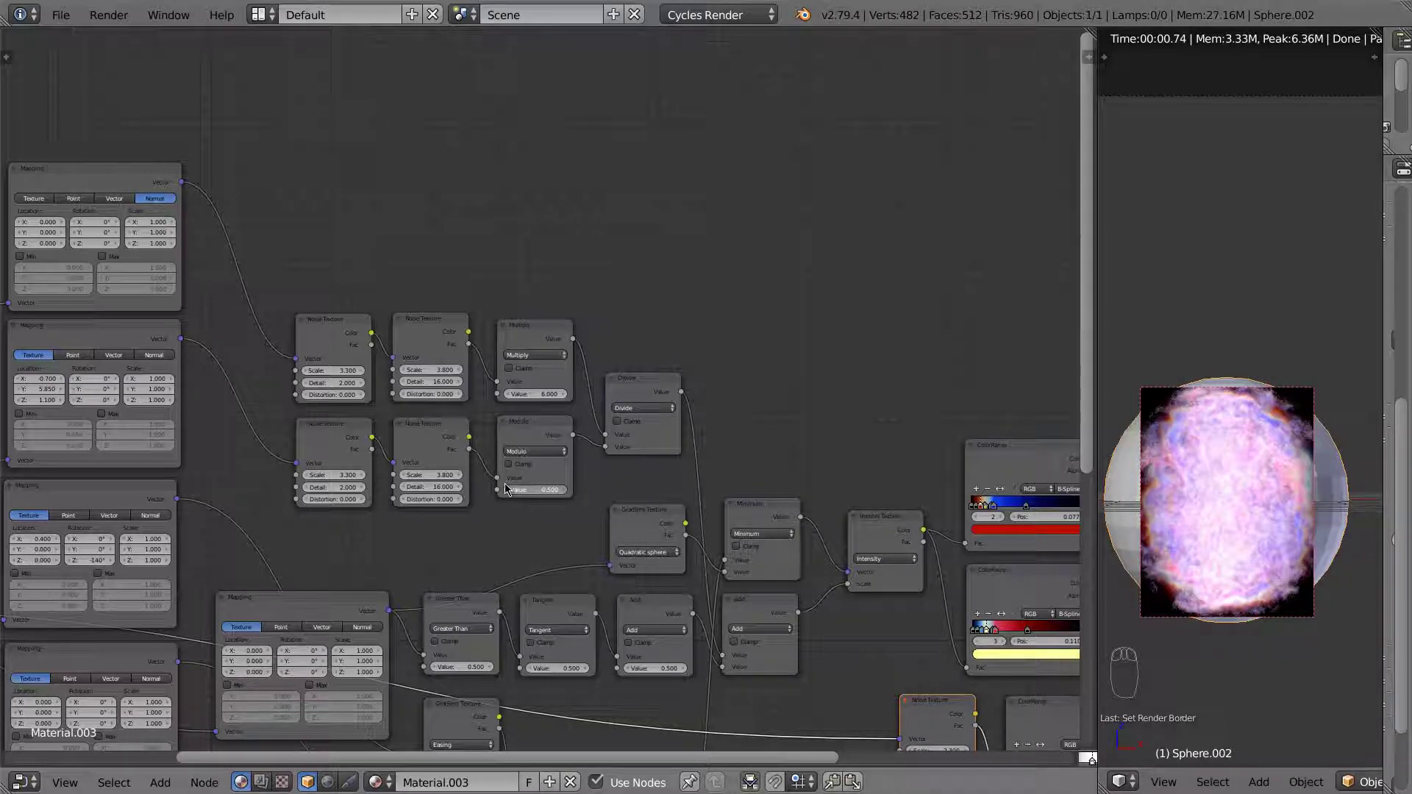
drag(553, 395, 517, 401)
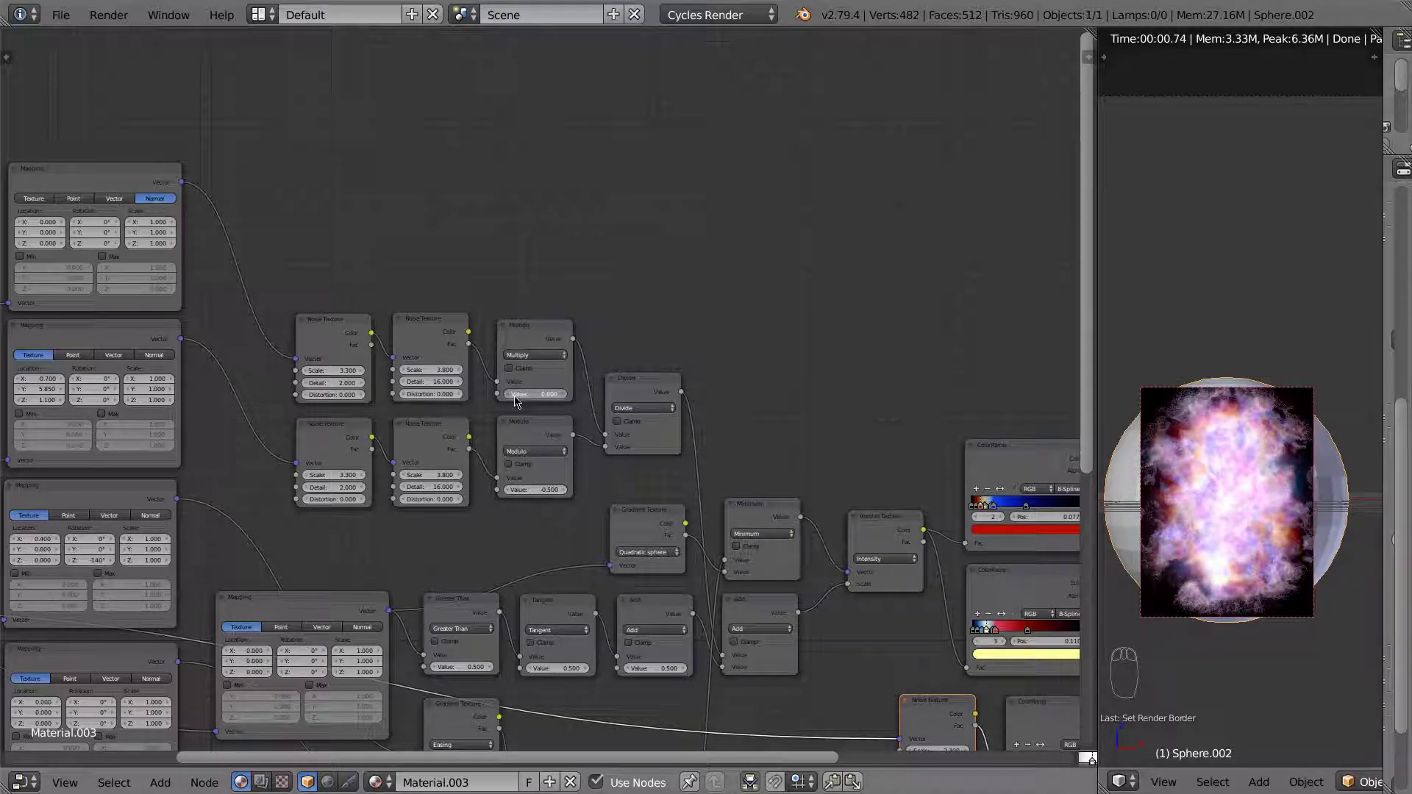
drag(517, 401, 509, 400)
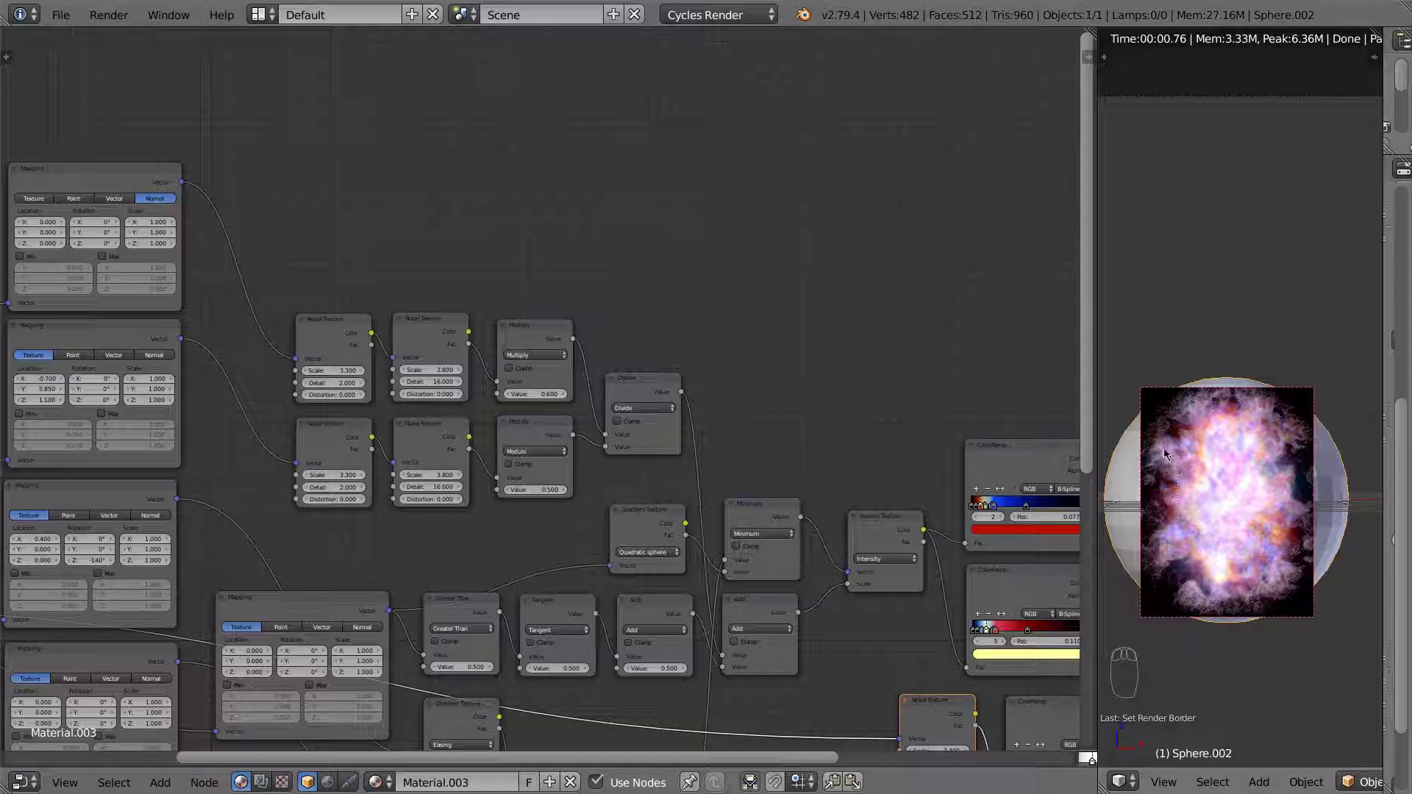
Redraw the render border in the 3D view so it encloses the whole explosion.
key(shift+b)
drag(1110, 372, 1334, 626)
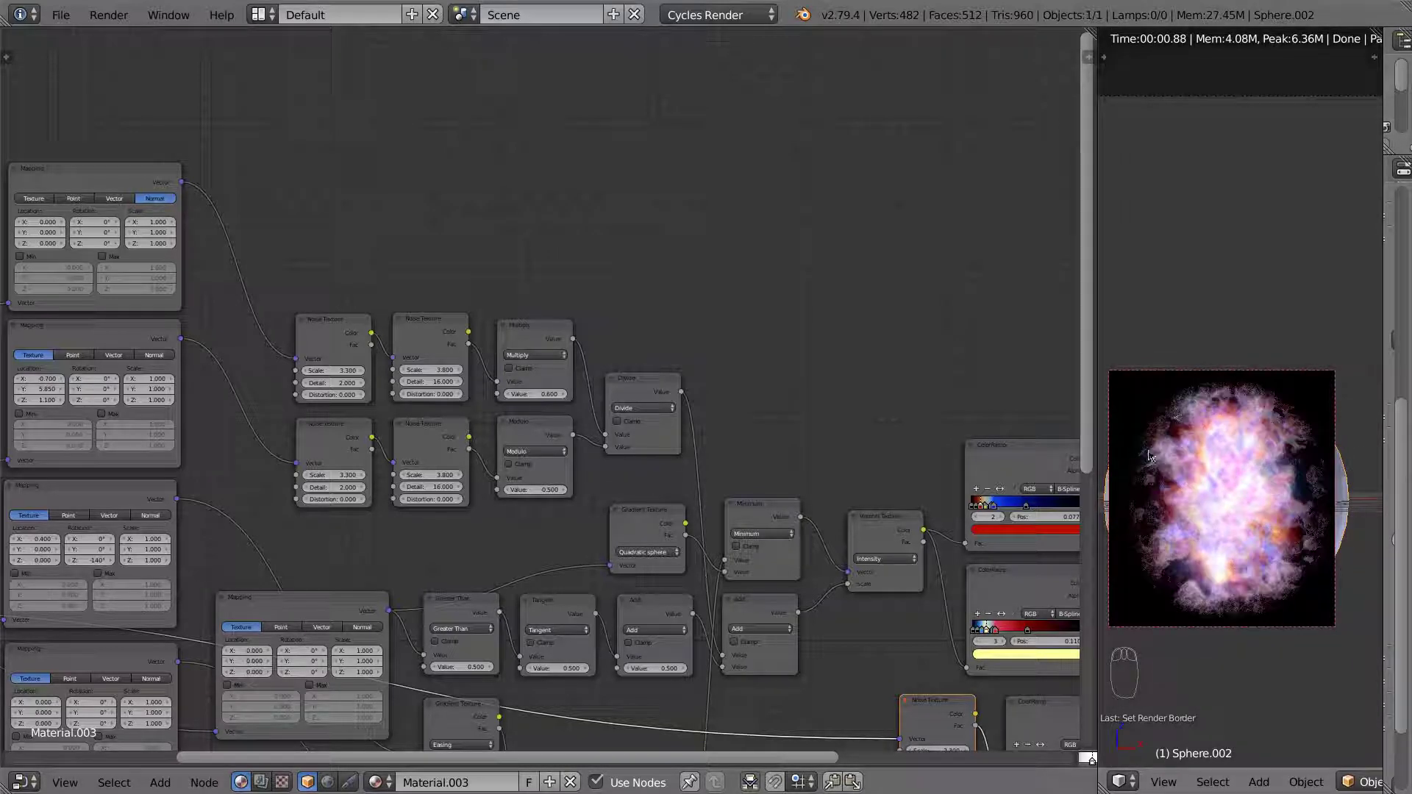
Switch the 3D view to Solid shading and raise the preview render samples to 13.
scroll(1268, 506, up, 1)
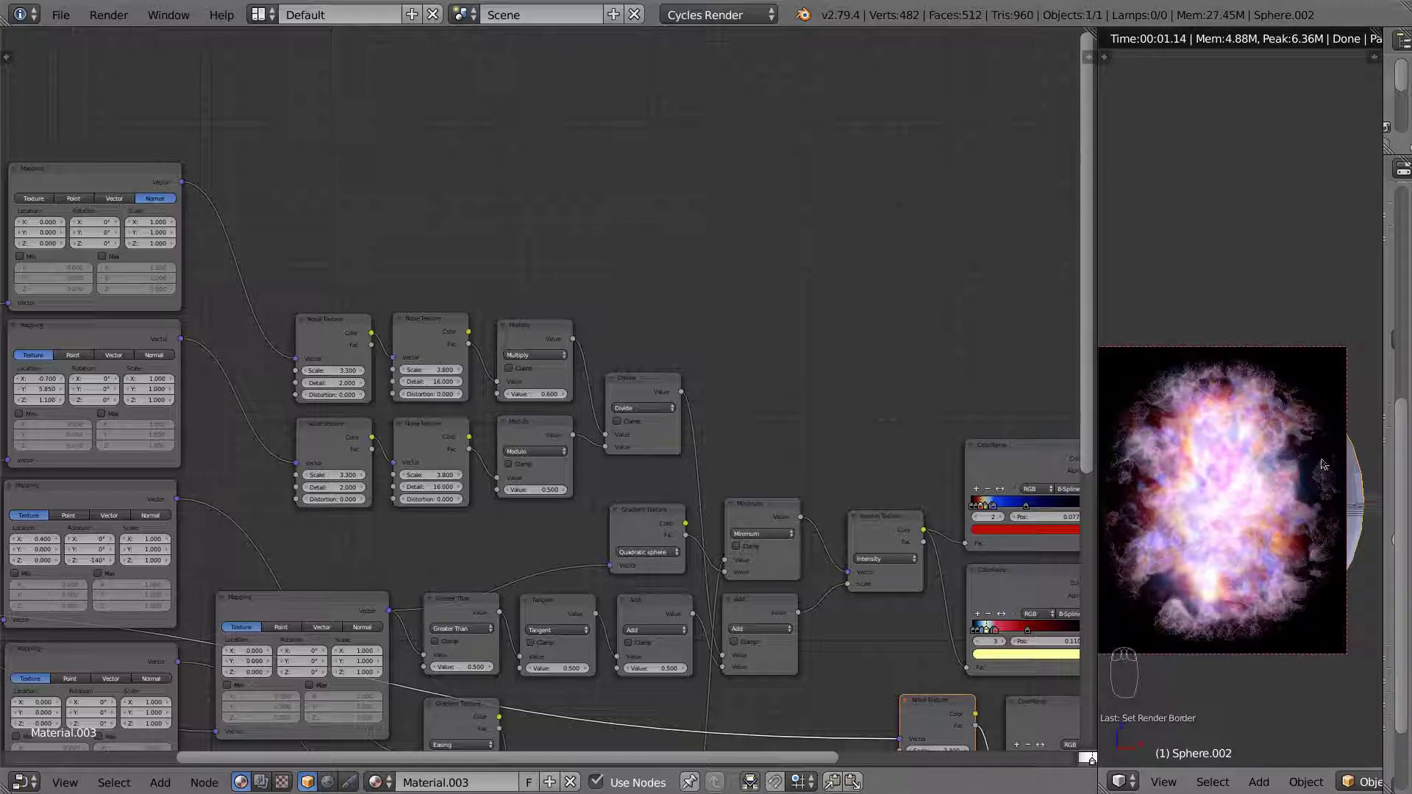
drag(1388, 525, 1207, 523)
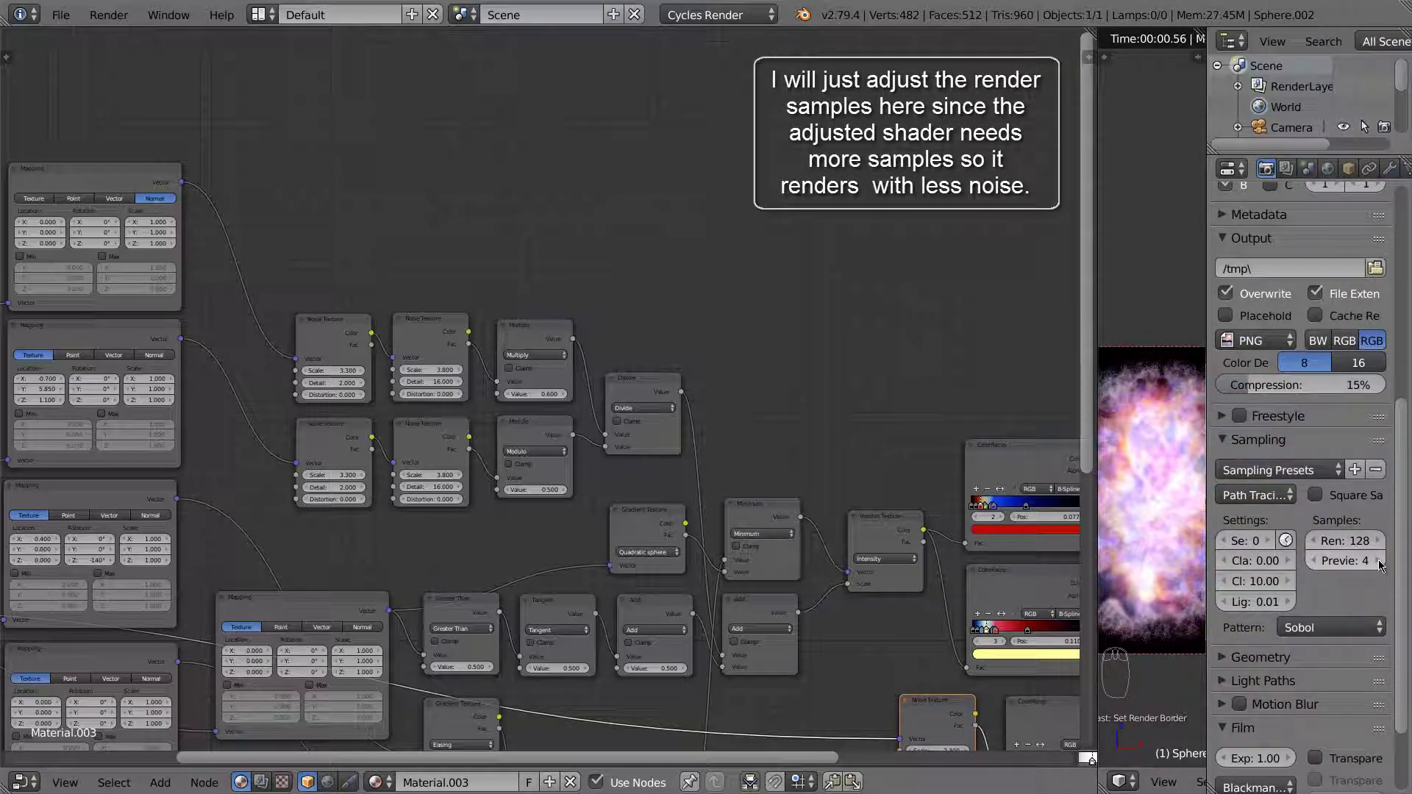
scroll(1181, 785, down, 6)
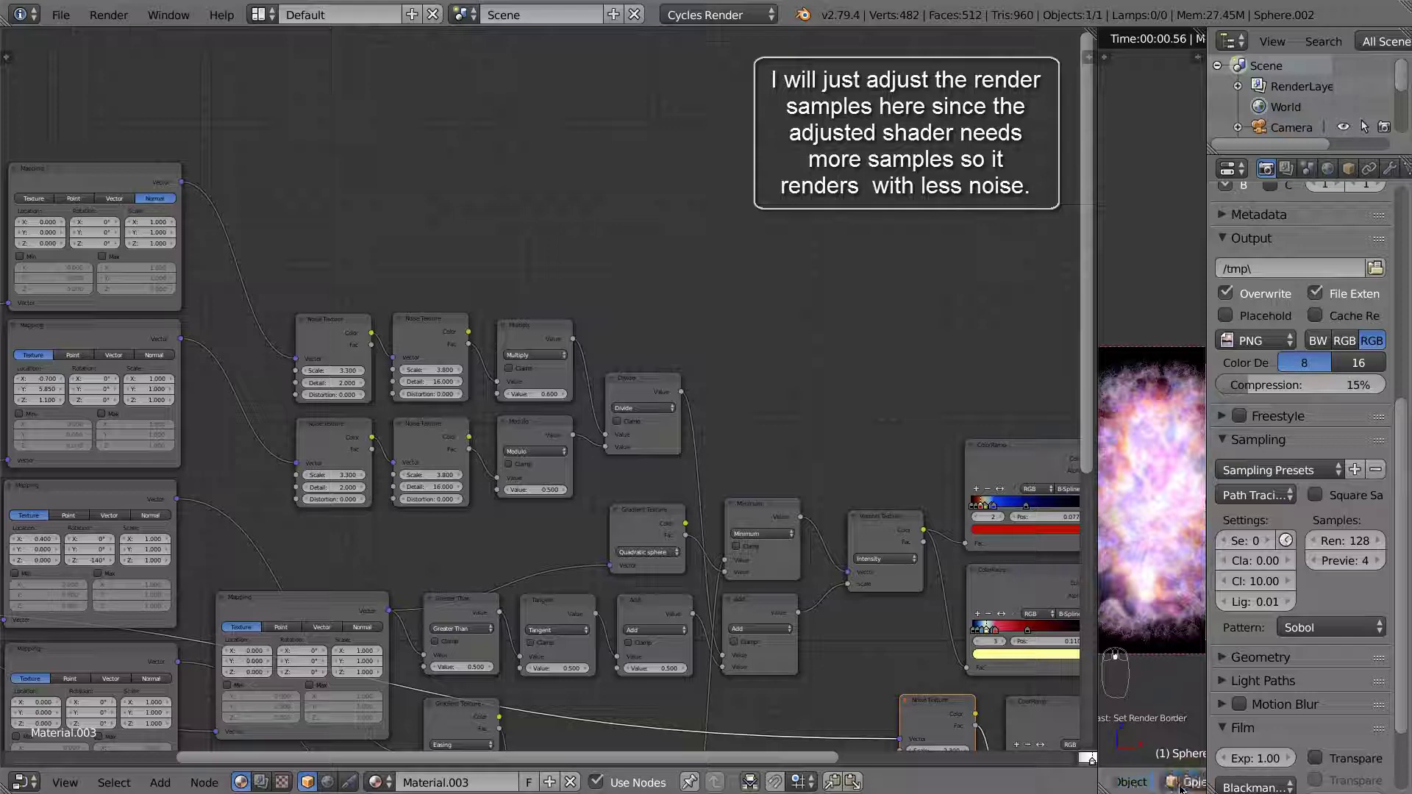
scroll(1180, 789, down, 8)
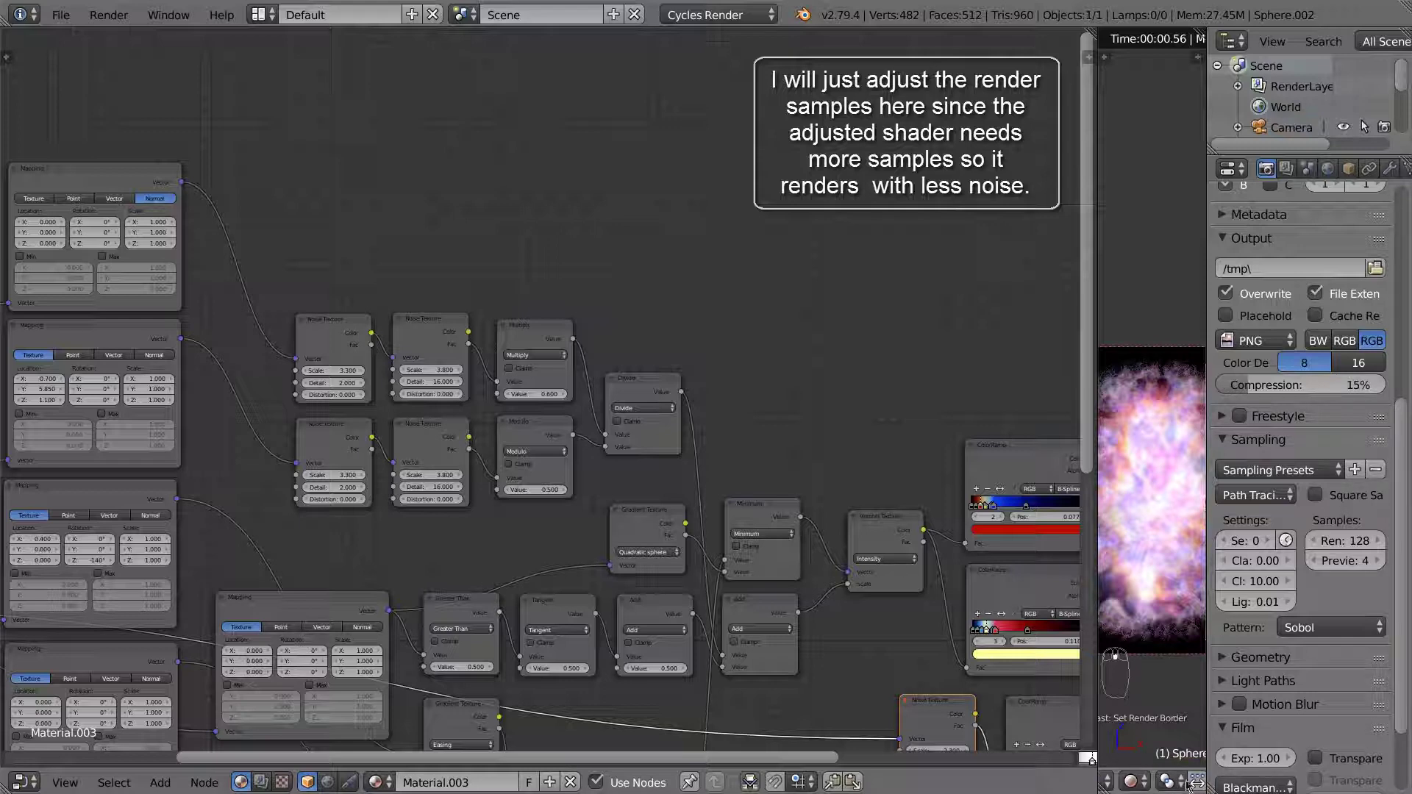
click(1146, 781)
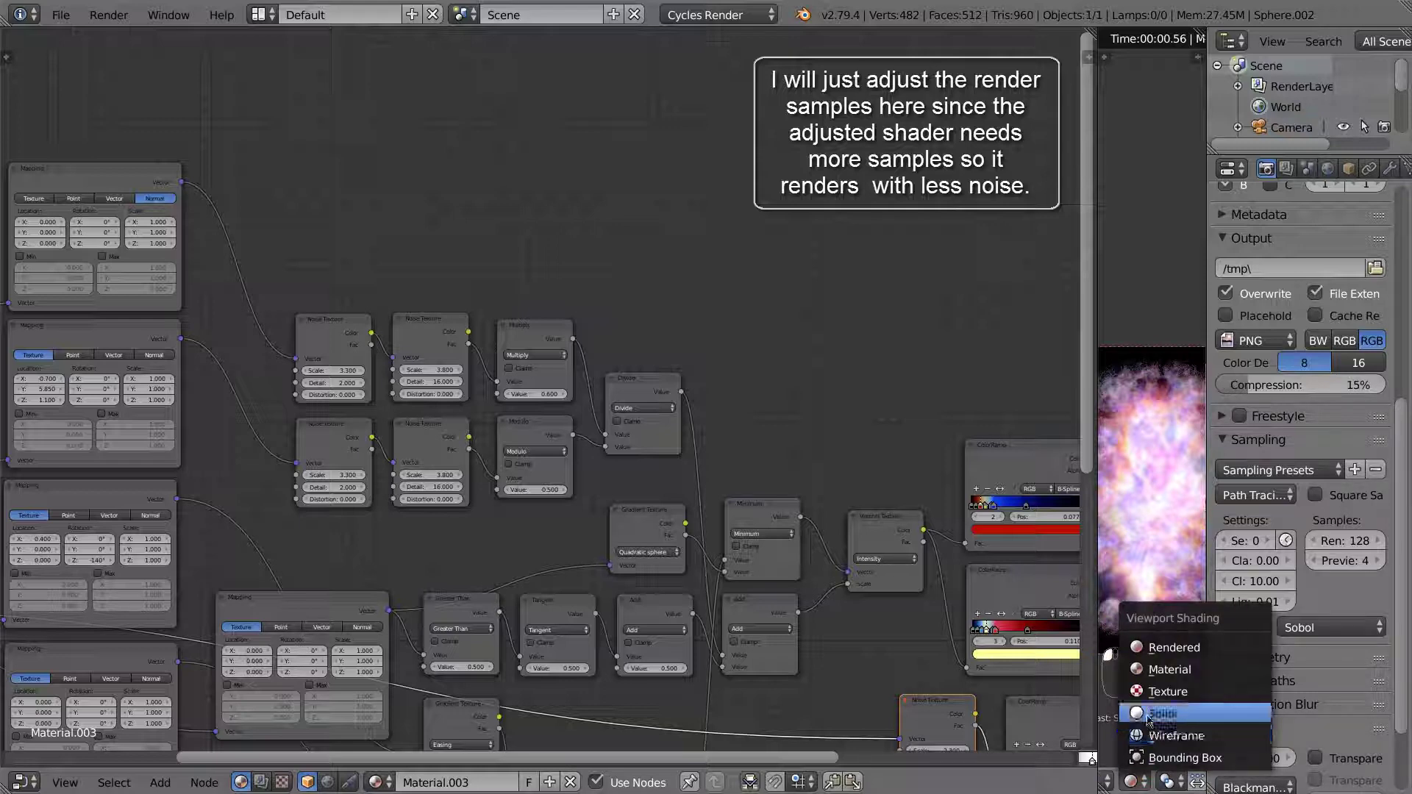
click(1151, 712)
drag(1372, 563, 1398, 563)
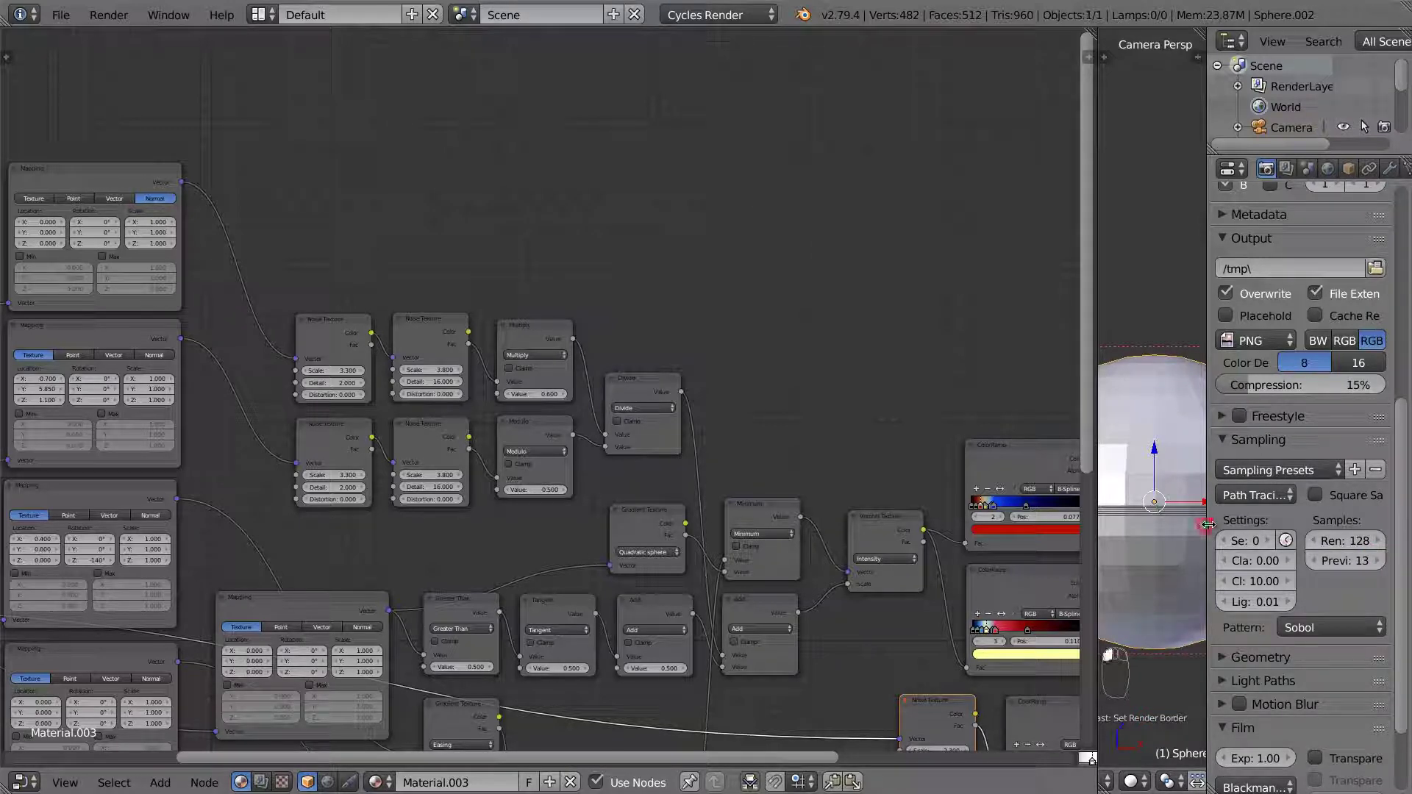
drag(1207, 525, 1366, 530)
Return the 3D view to the camera, centre the sphere and switch the shading back to Rendered.
middle_drag(1224, 552, 1226, 551)
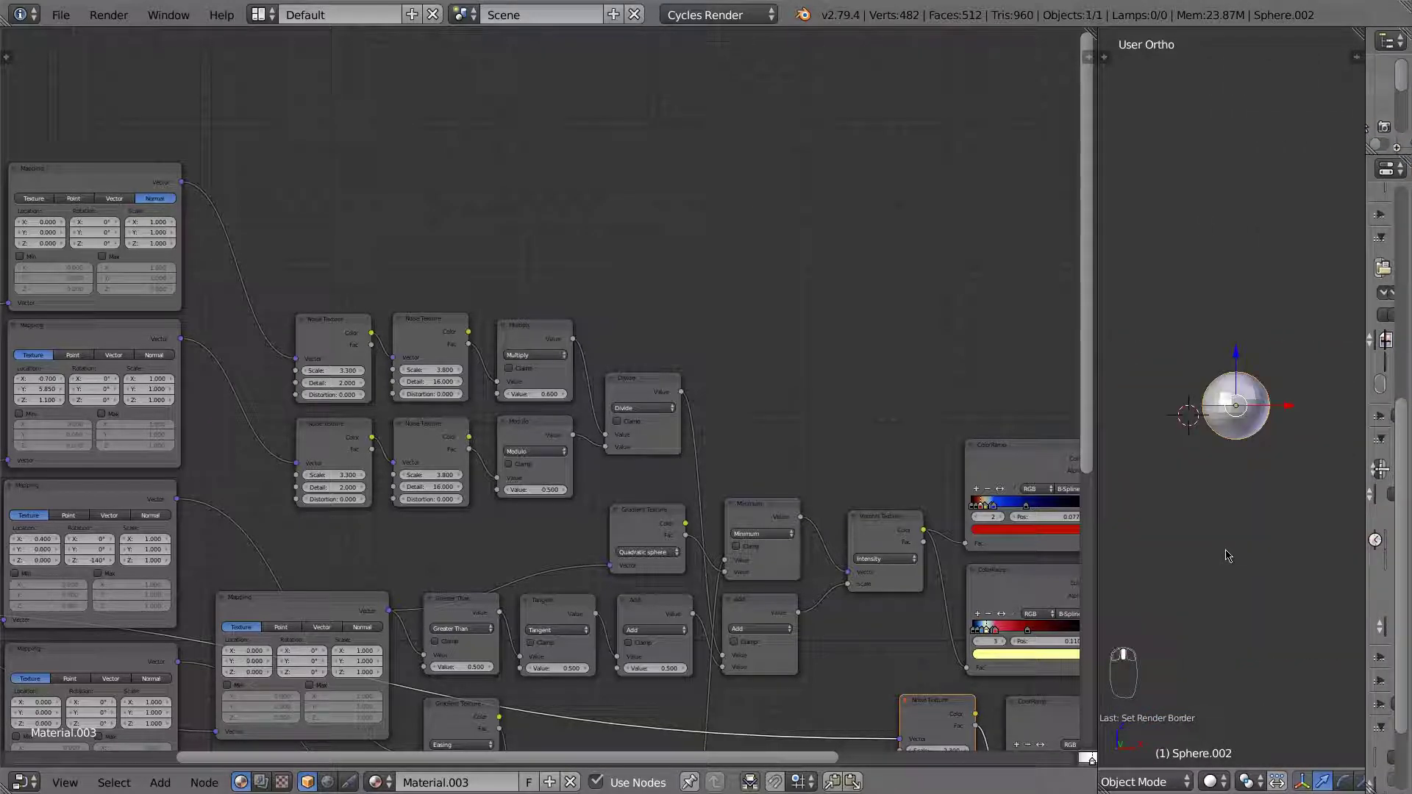
key(KP_0)
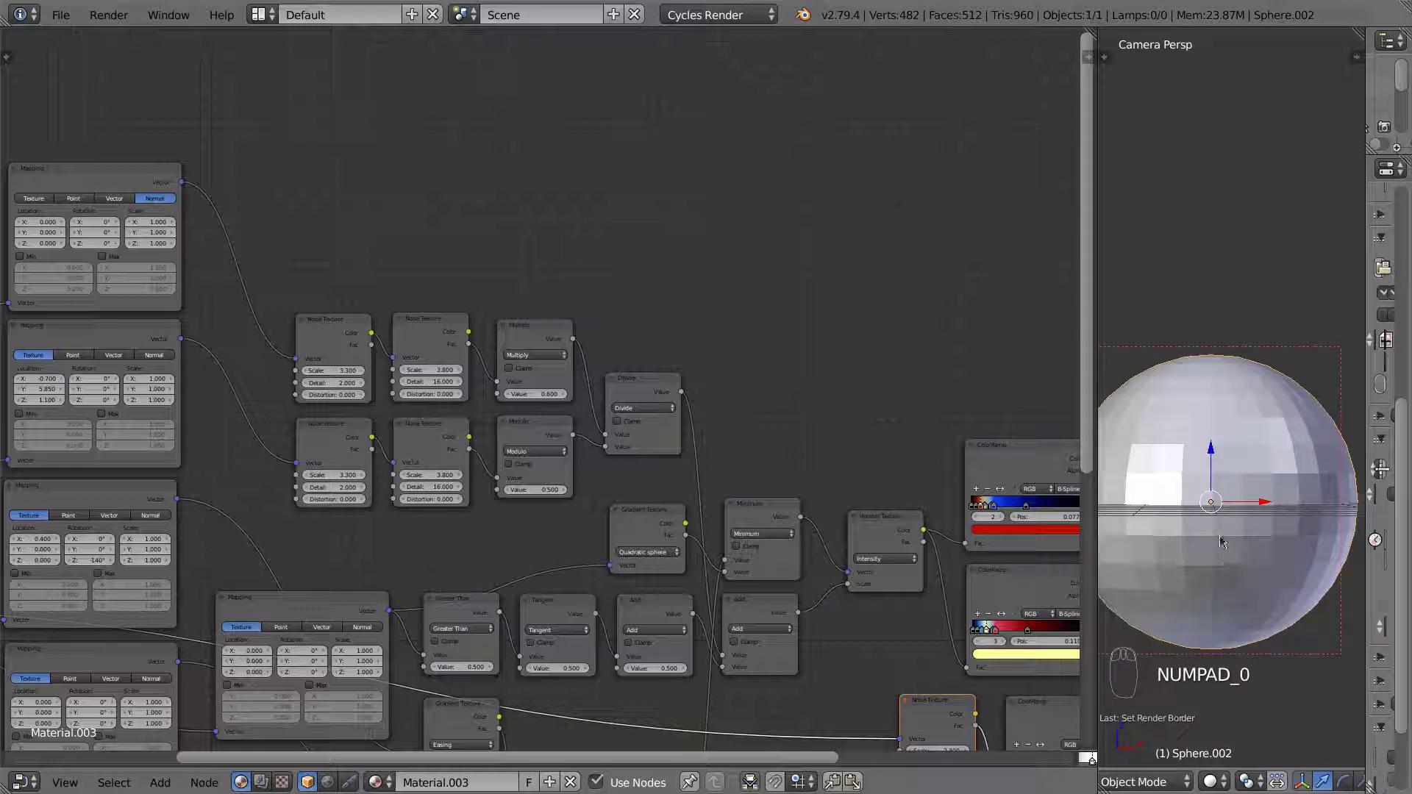
shift+middle_drag(1215, 529, 1241, 518)
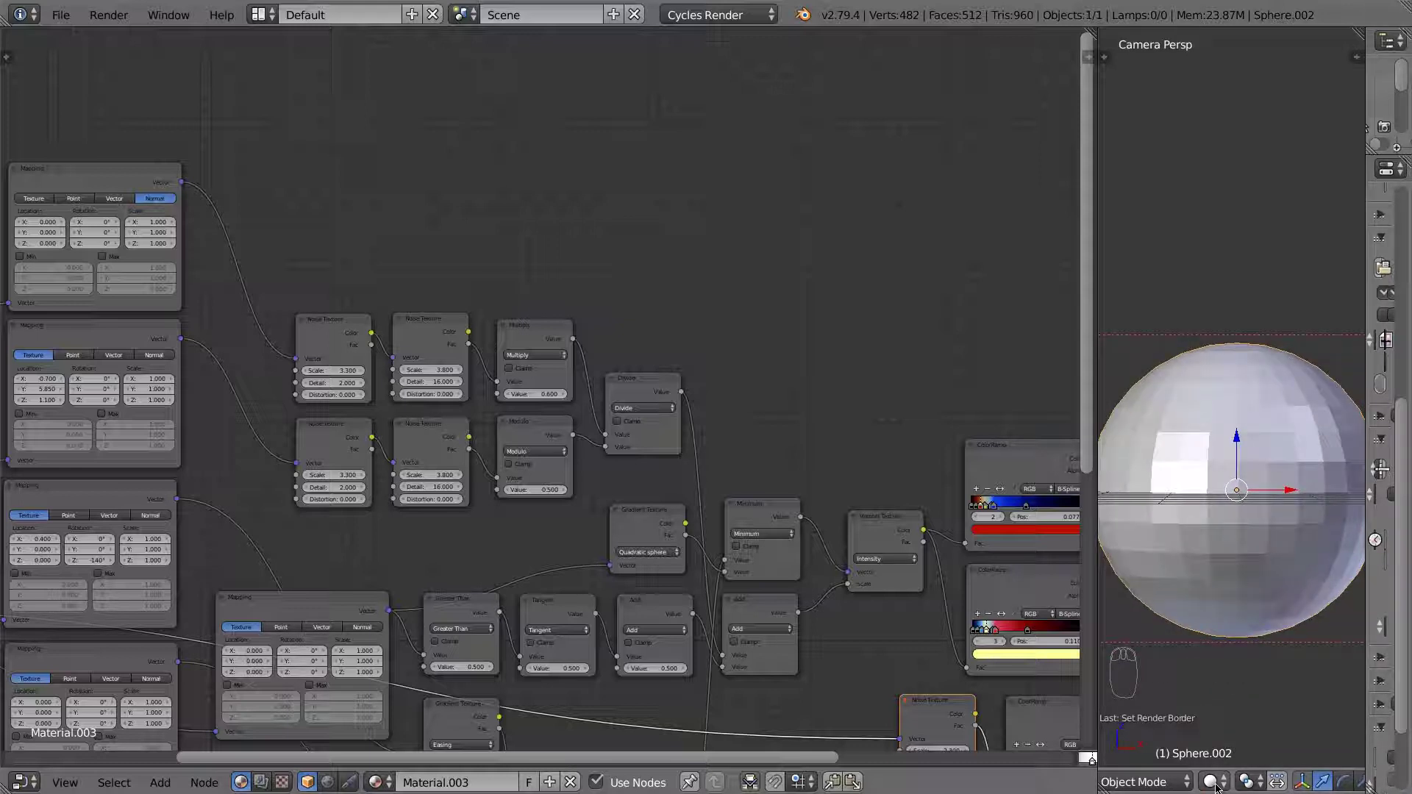
click(1214, 783)
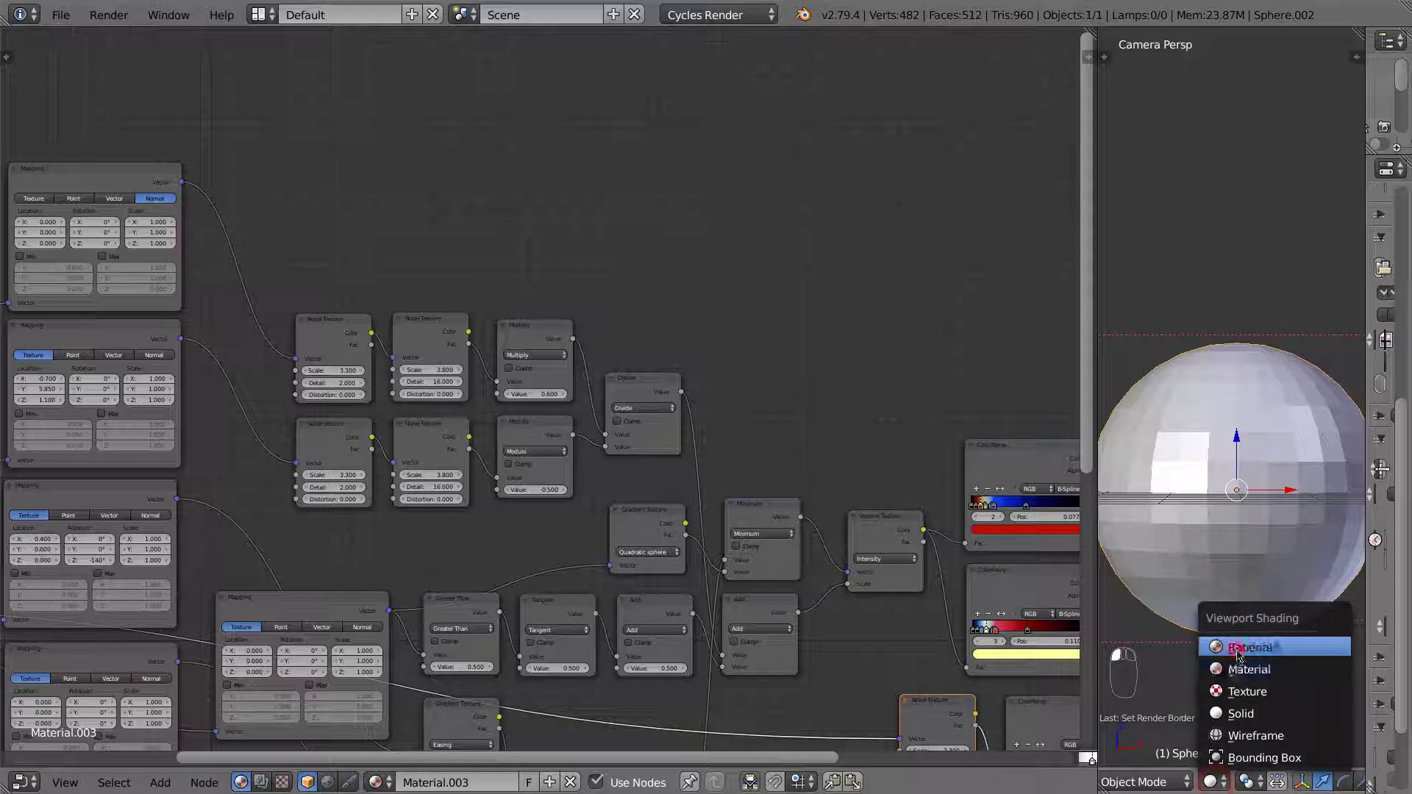
click(1242, 643)
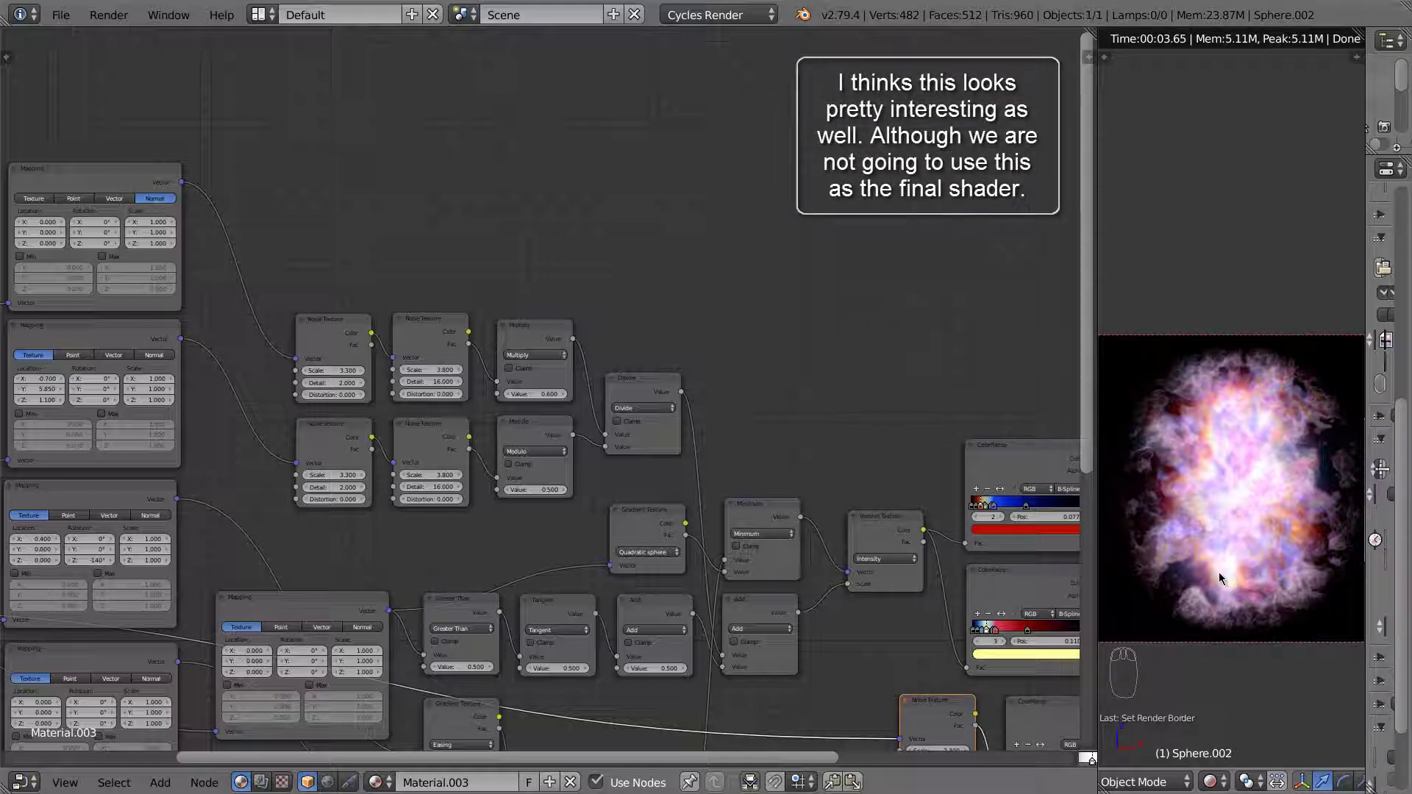
Try a higher distortion on the second Noise Texture of the lower chain, and reset it to 0.
scroll(1221, 563, down, 1)
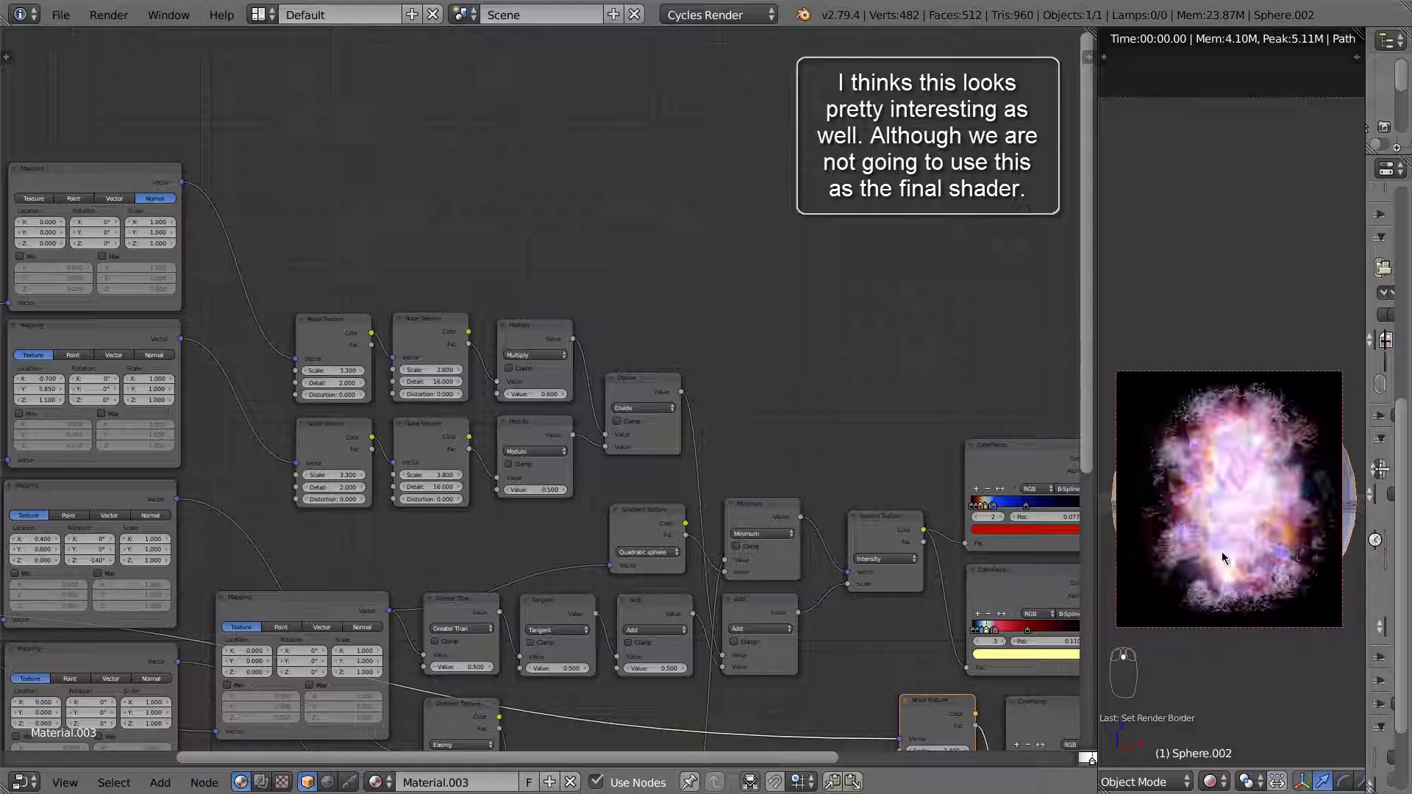
scroll(1223, 561, down, 1)
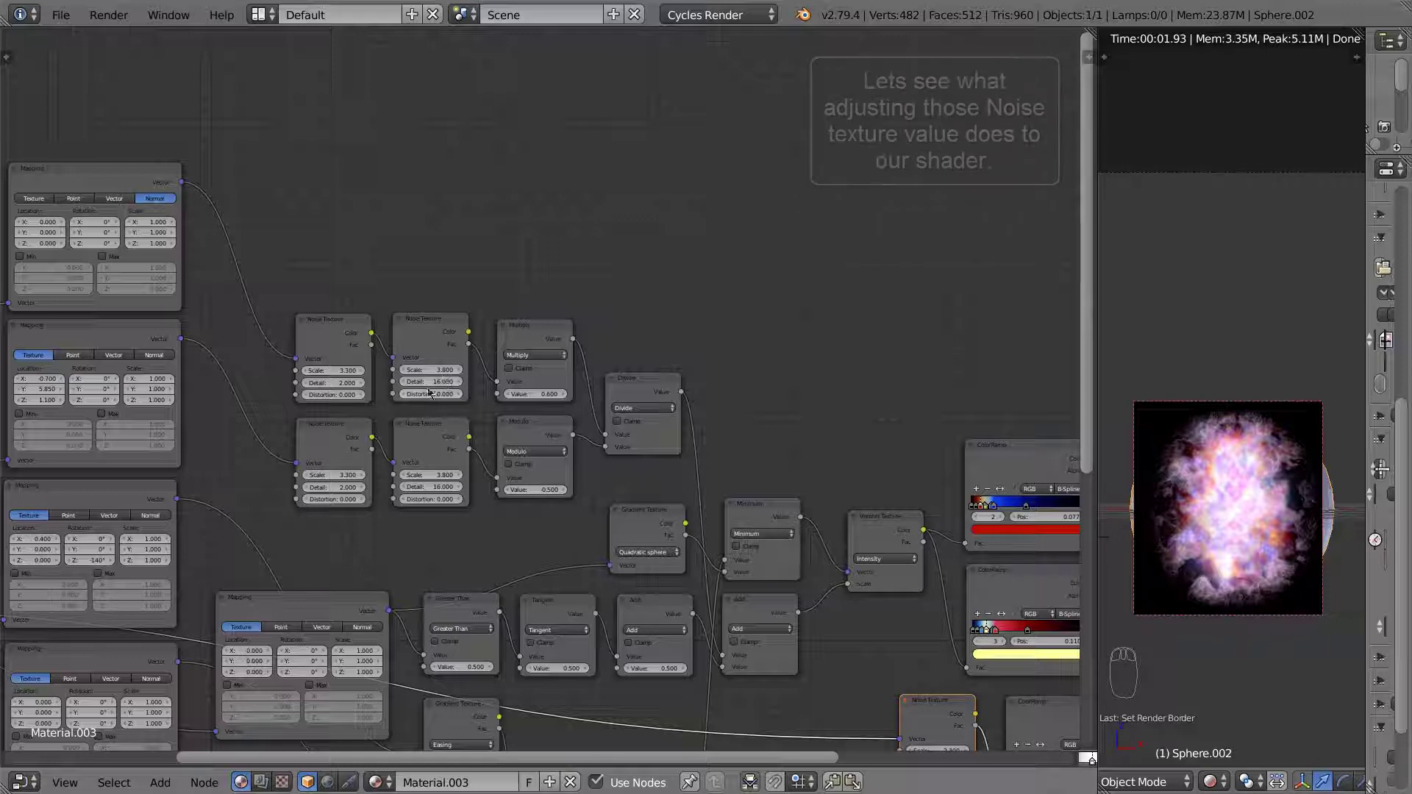
drag(444, 500, 484, 506)
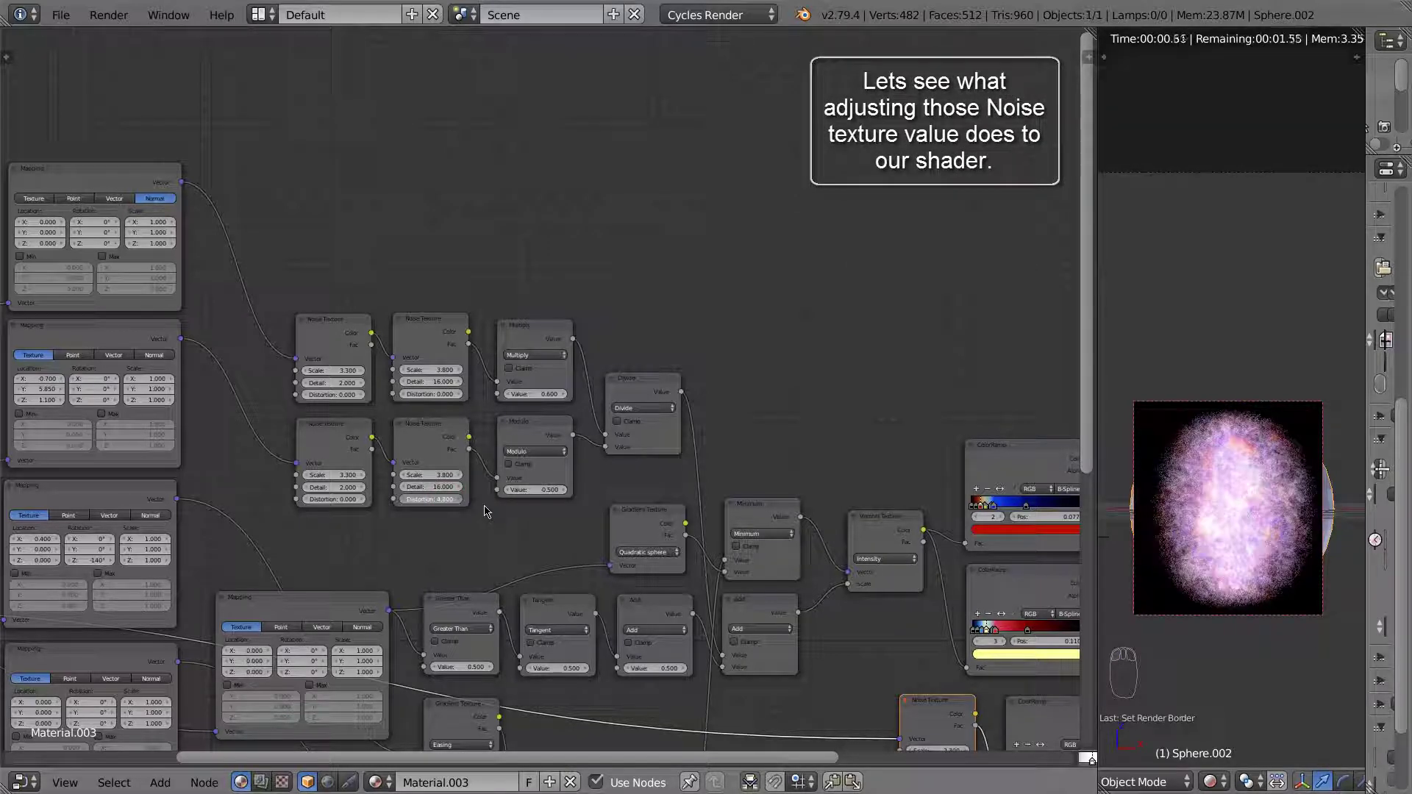
drag(484, 505, 402, 505)
click(402, 500)
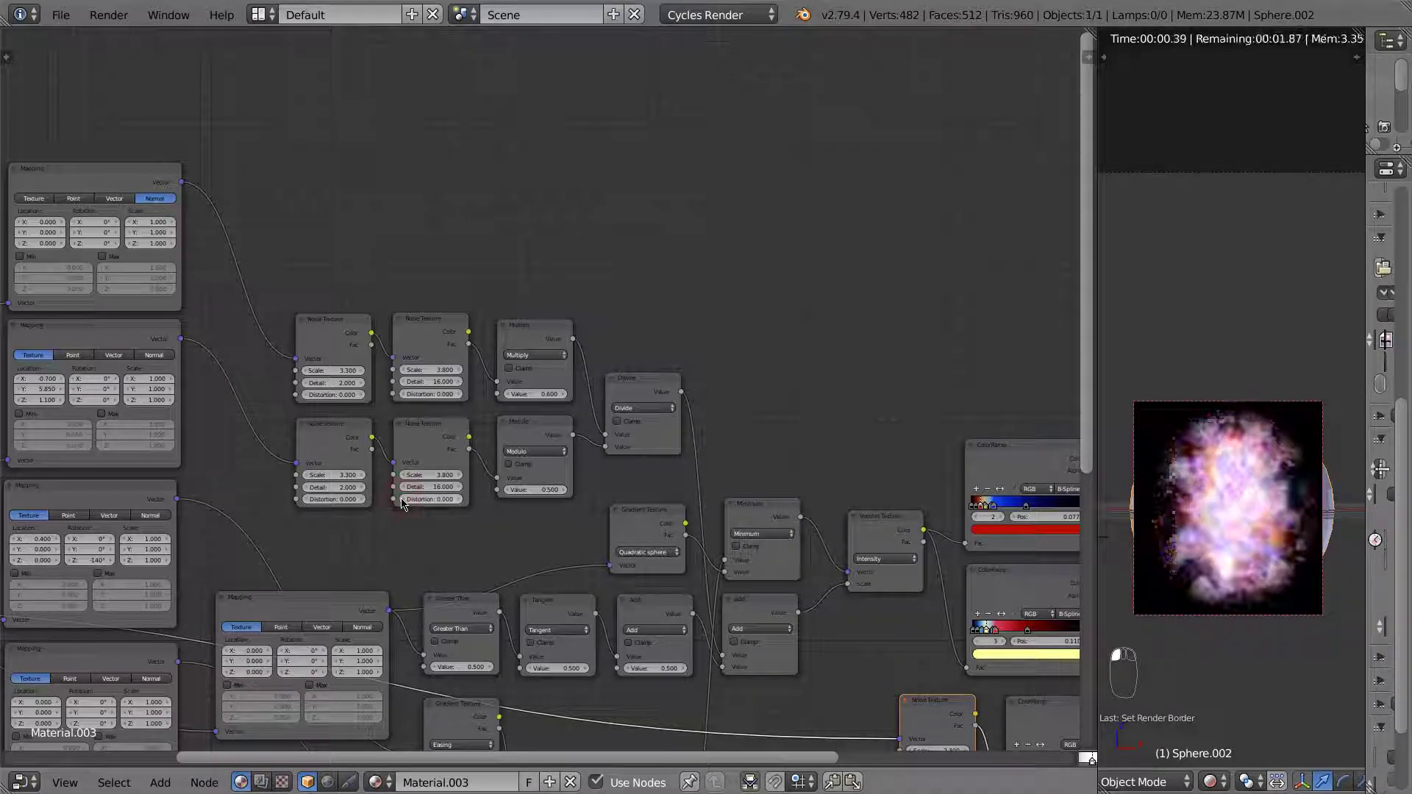
Try a higher distortion on the first Noise Texture of the lower chain, and reset it to 0.
mouse_move(352, 508)
mouse_down()
mouse_move(375, 511)
mouse_move(354, 505)
mouse_up()
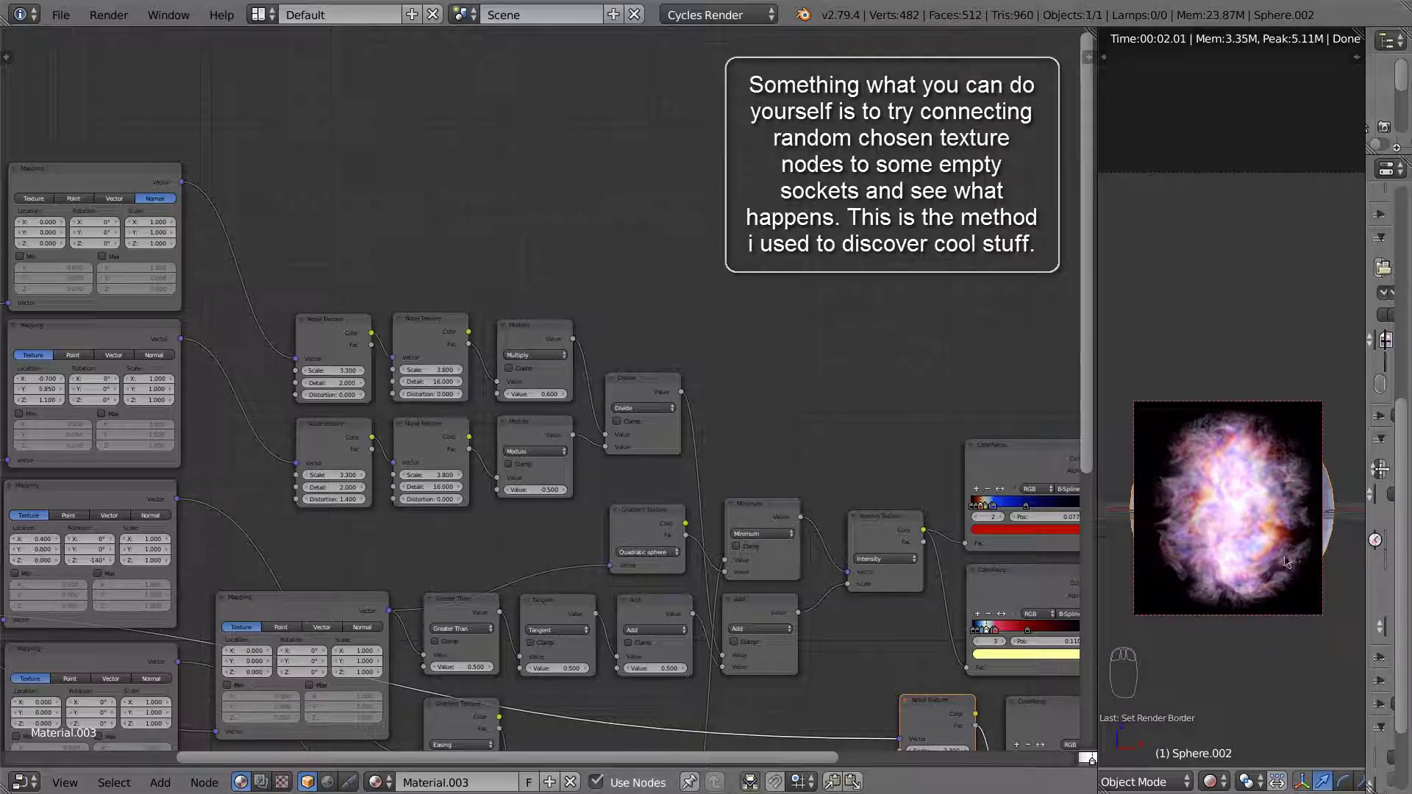
scroll(1245, 539, up, 1)
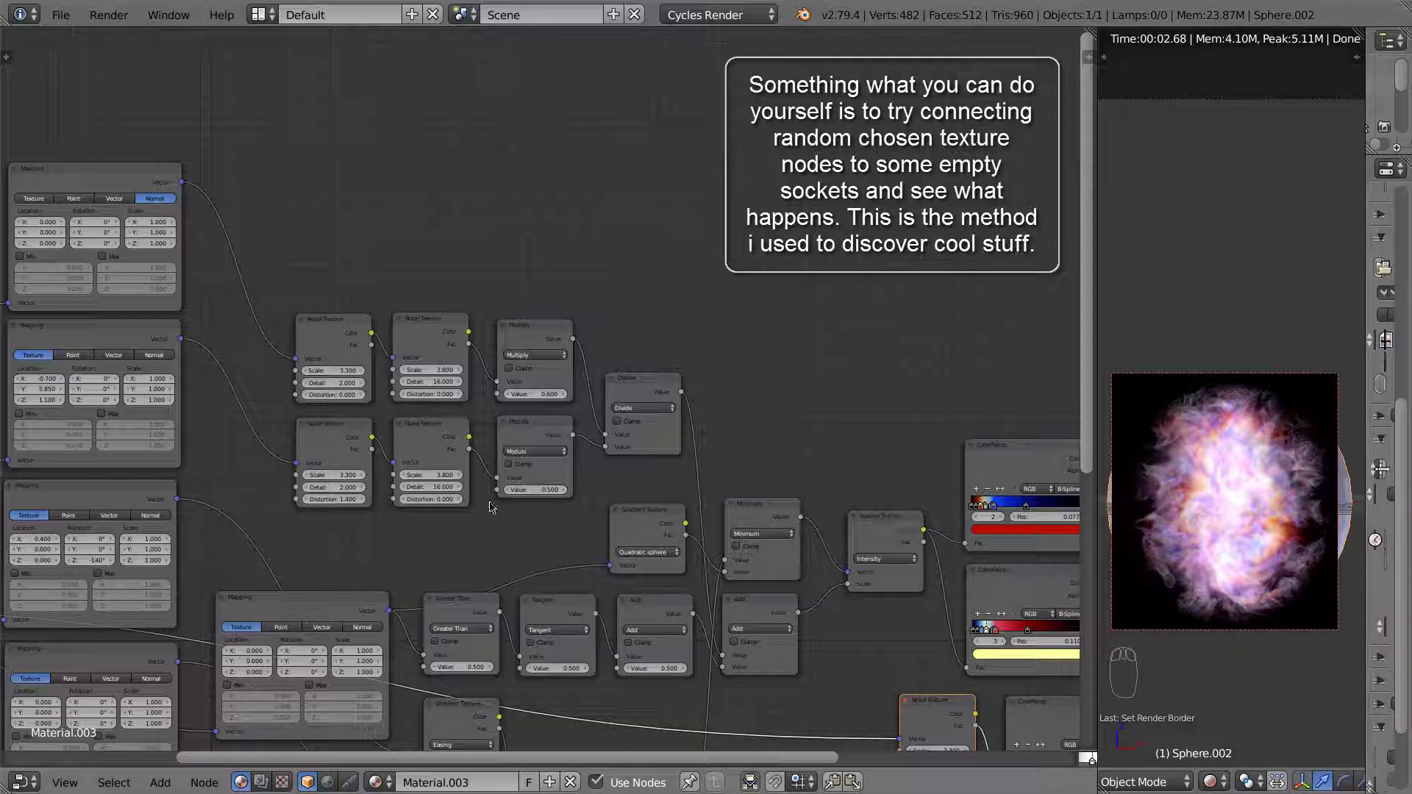
click(349, 500)
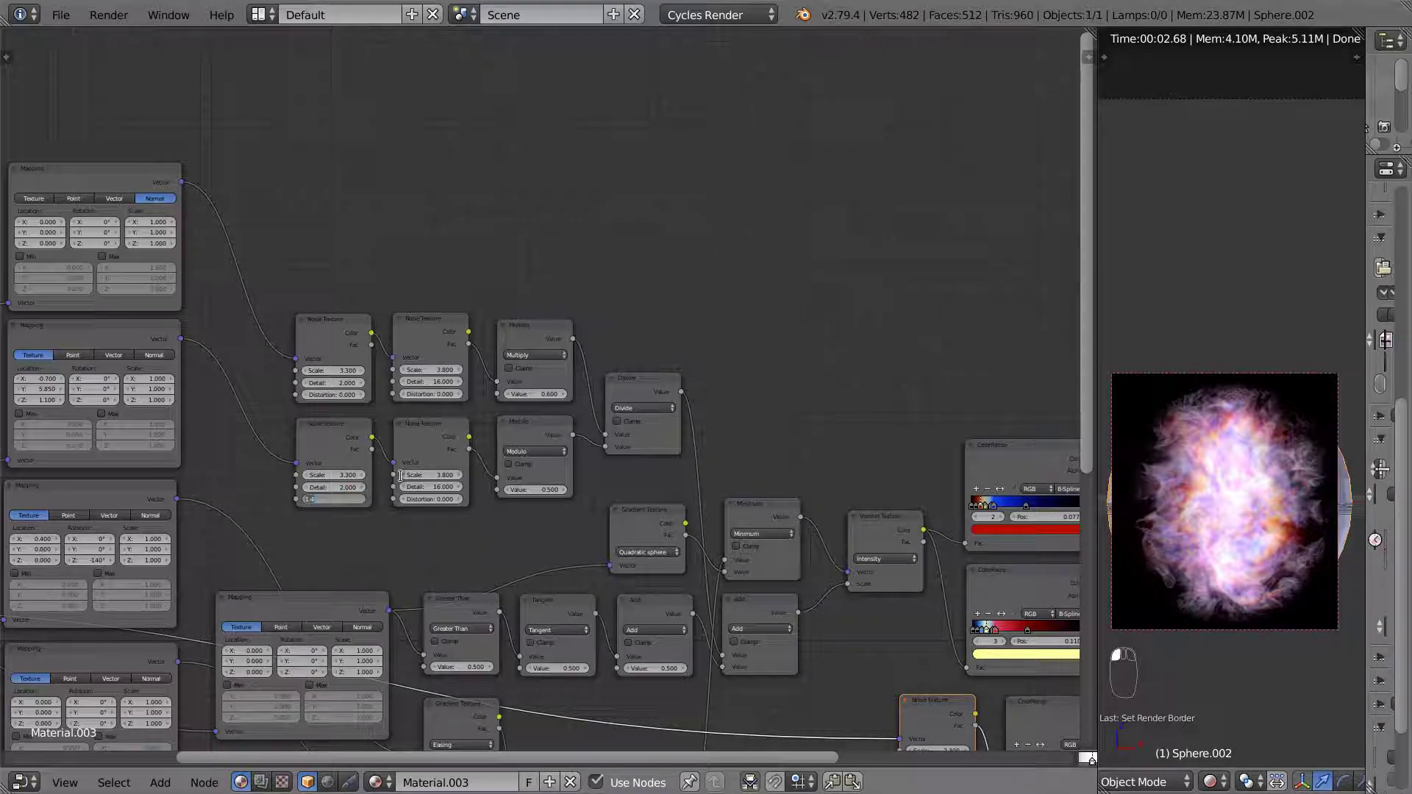
text(1.4)
key(Return)
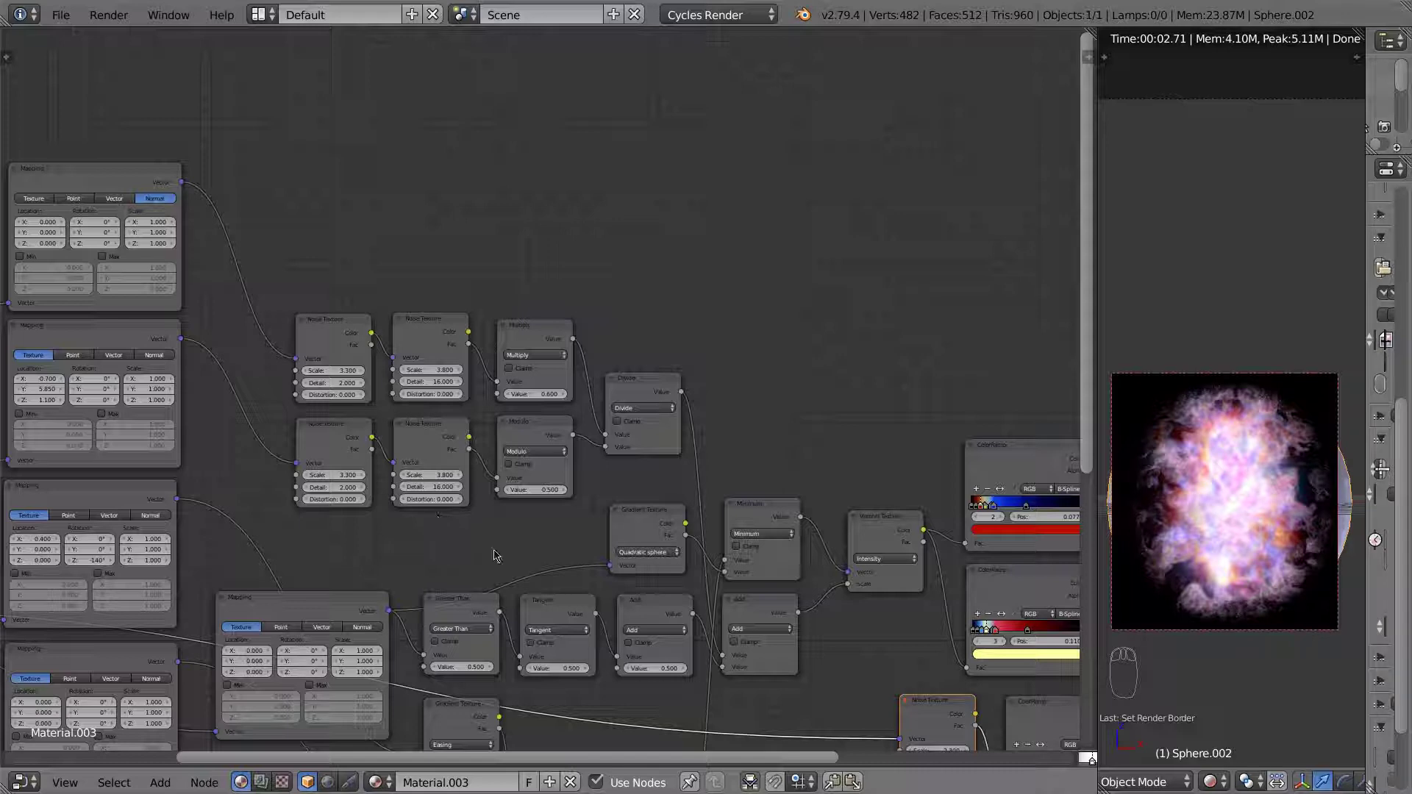
Try Add and Subtract on the Divide node joining the two noise chains, and set it back to Divide.
mouse_move(546, 528)
middle_down()
mouse_move(524, 495)
mouse_move(537, 542)
middle_up()
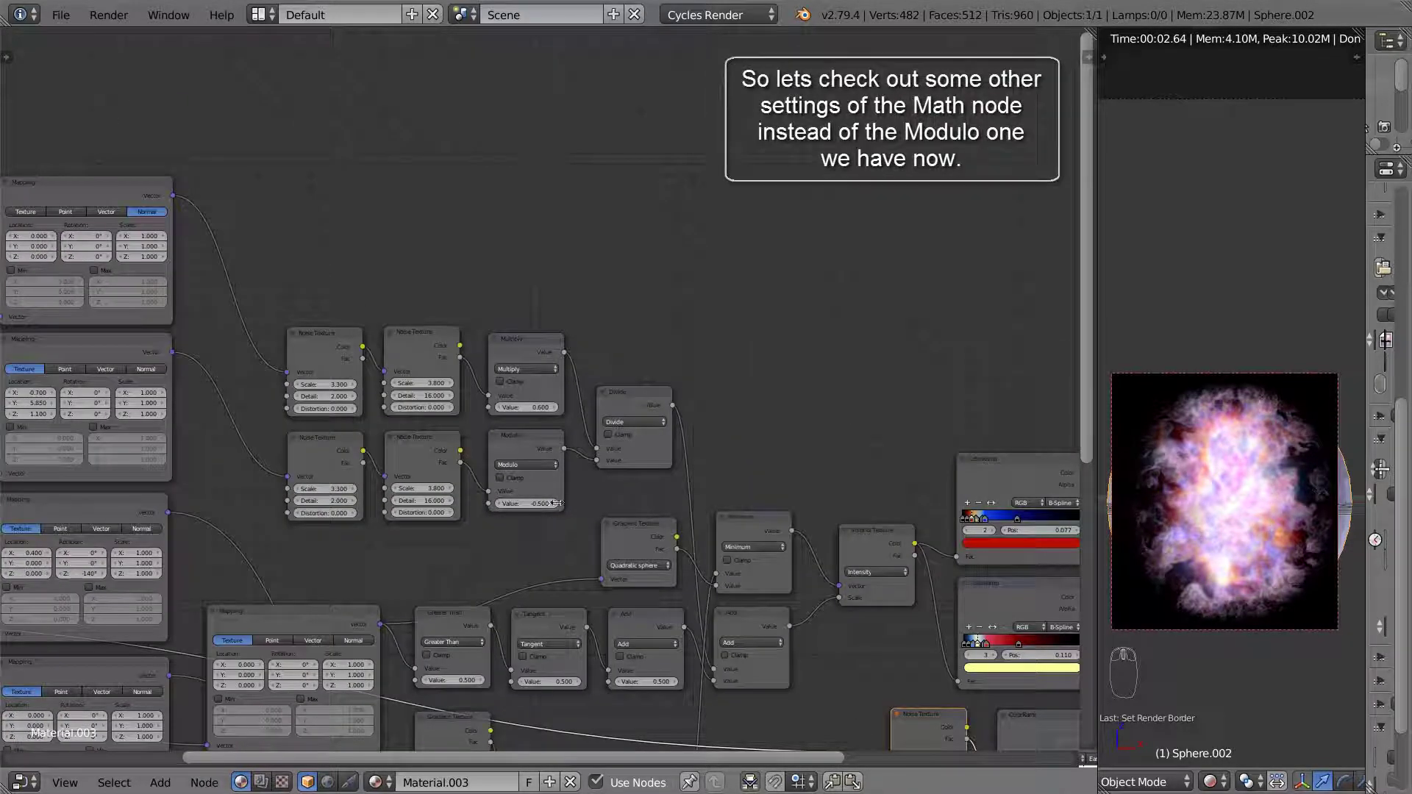
click(630, 423)
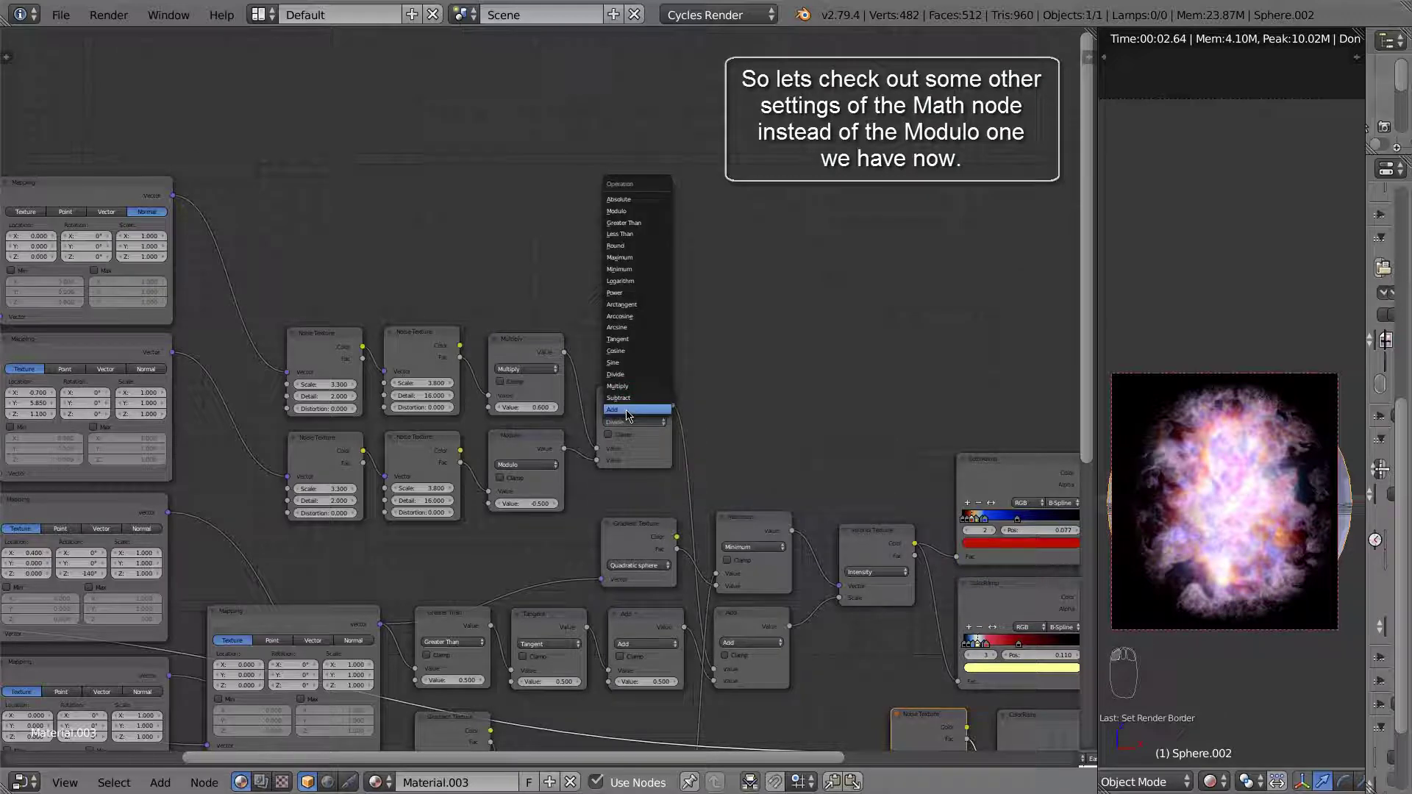
click(628, 412)
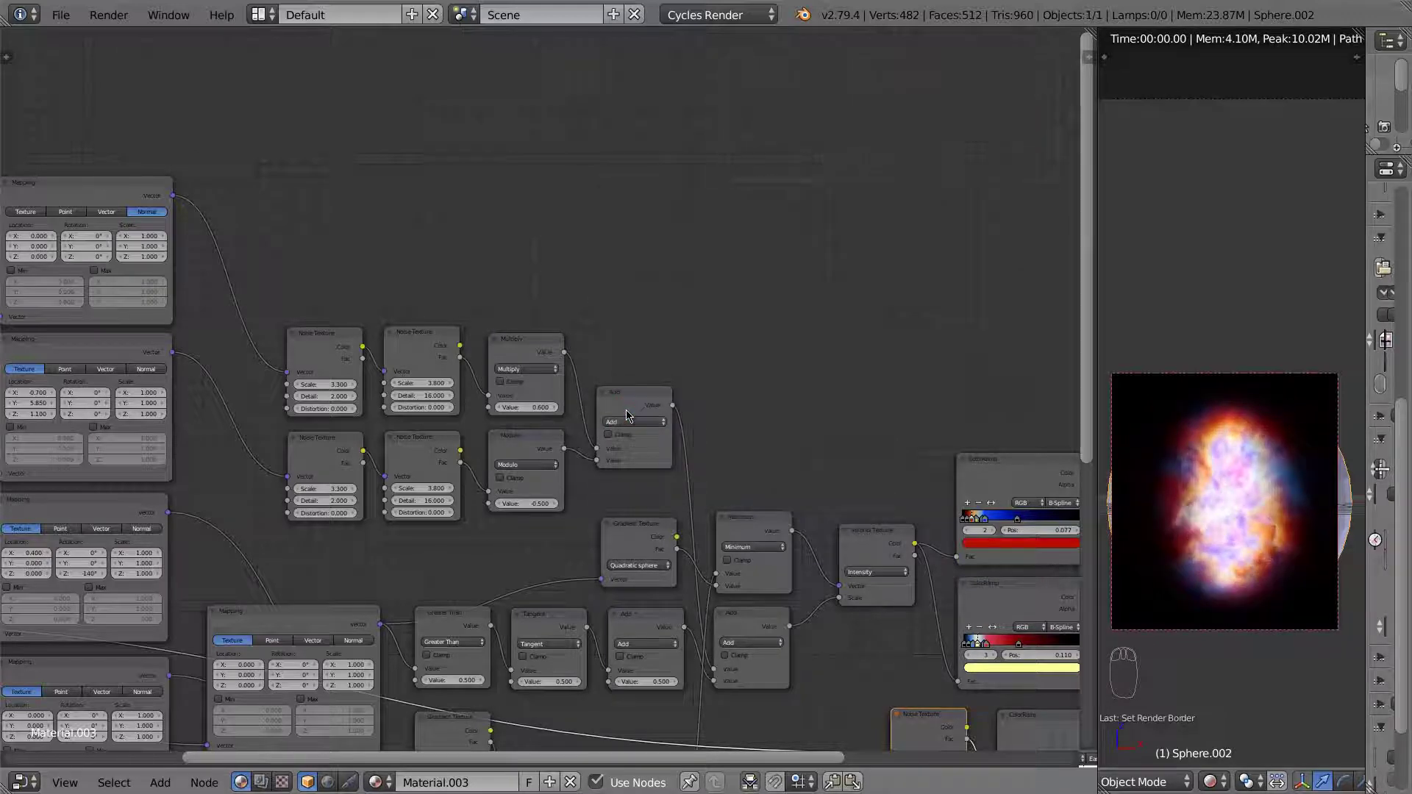
click(631, 423)
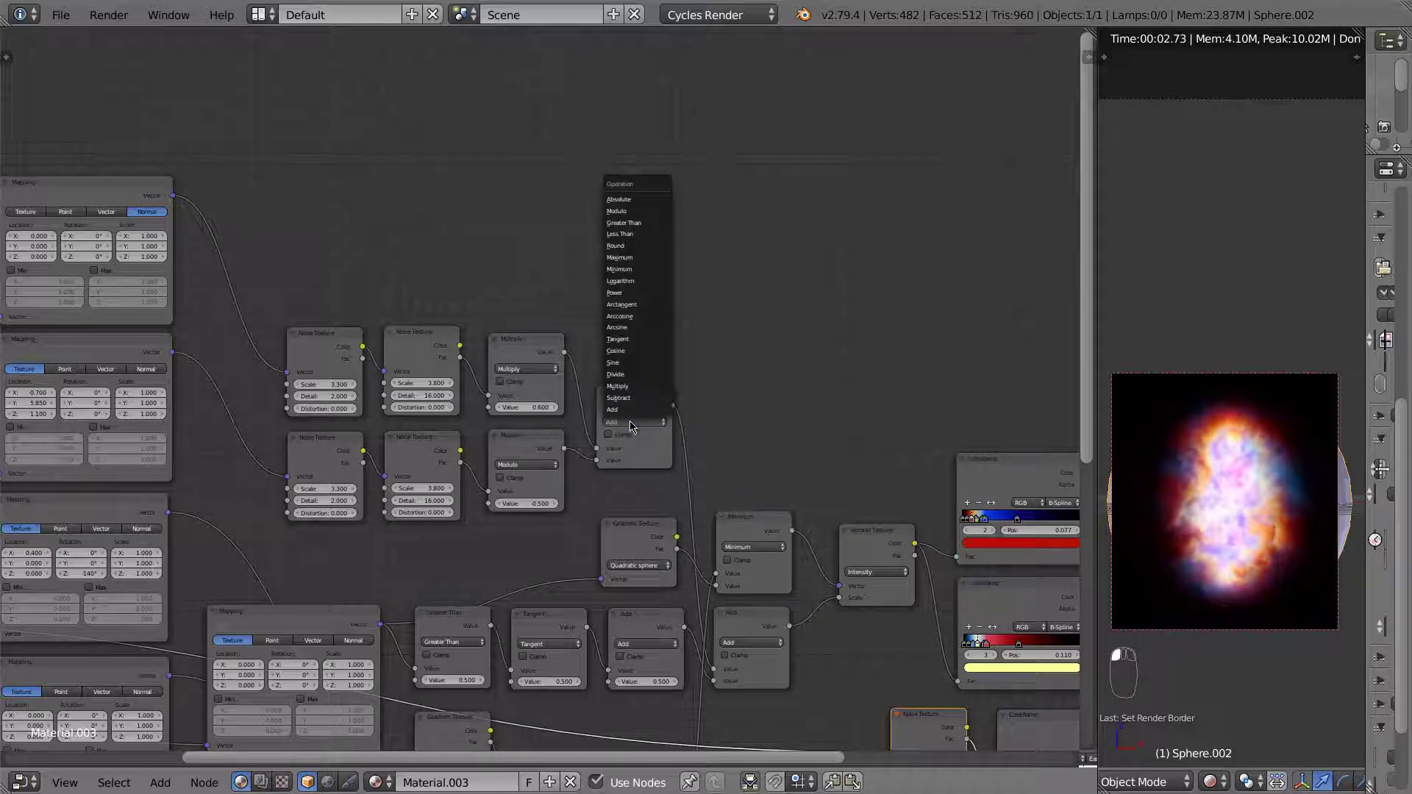
click(630, 405)
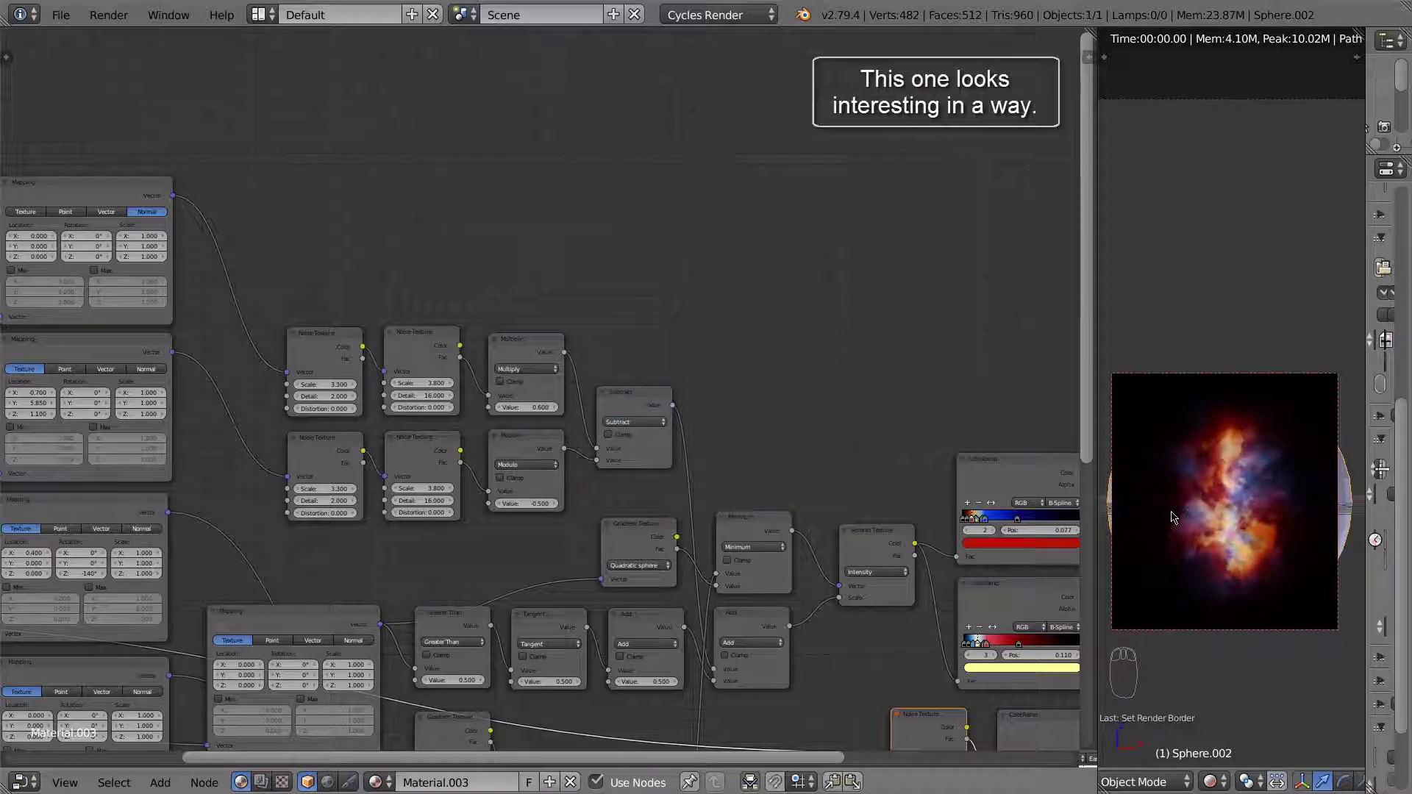
click(632, 422)
click(627, 375)
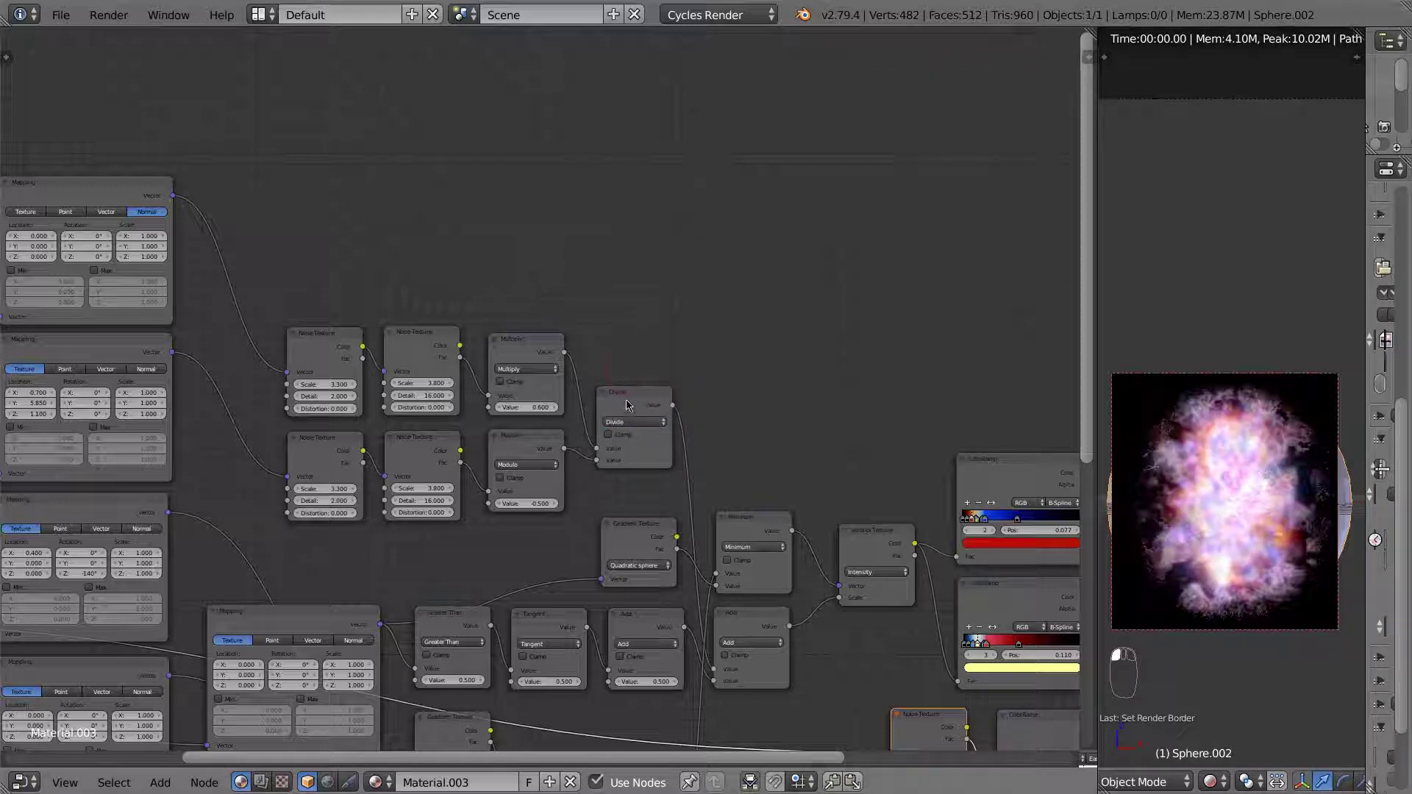
Try the Sine, Tangent and Arctangent operations on the Math node joining the two noise chains.
click(629, 422)
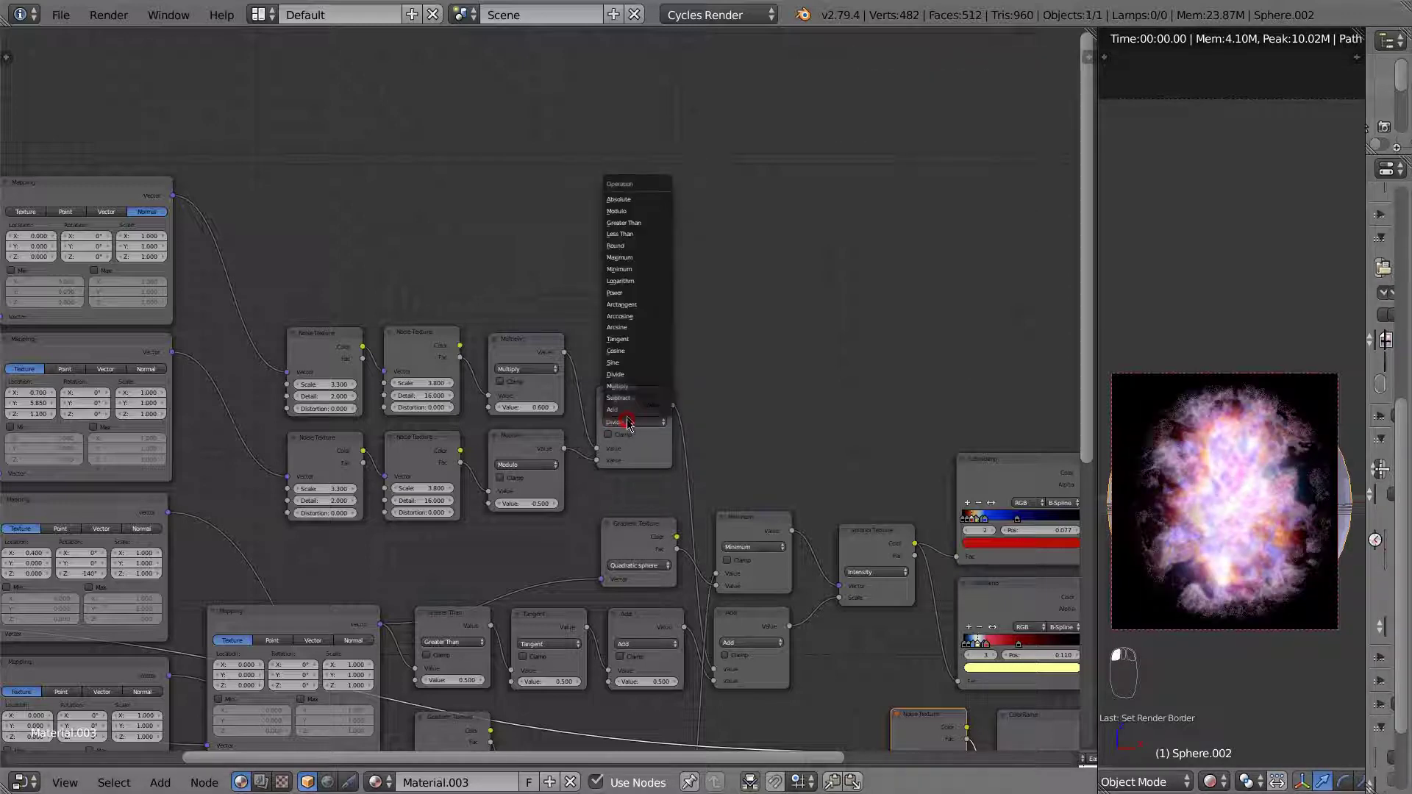
click(625, 363)
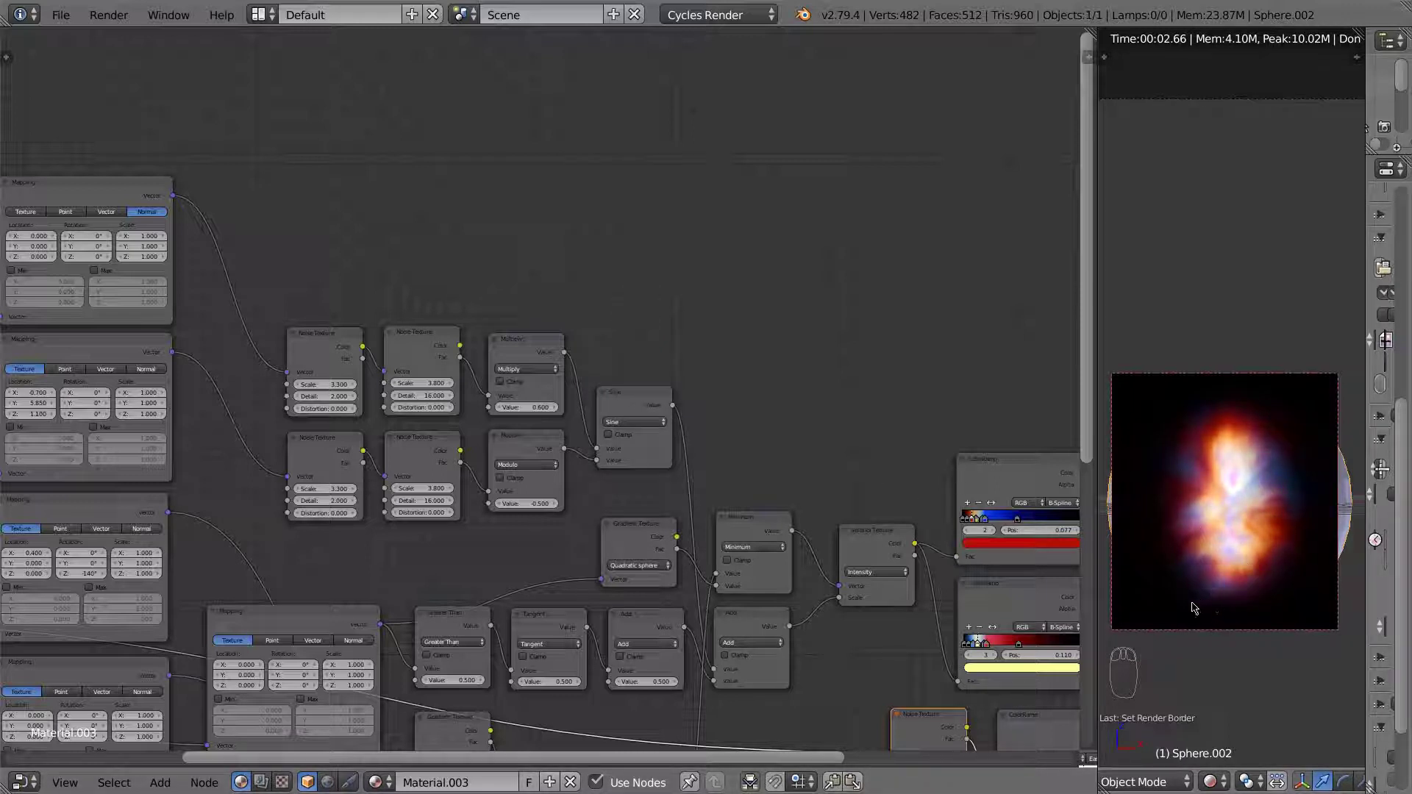
click(634, 422)
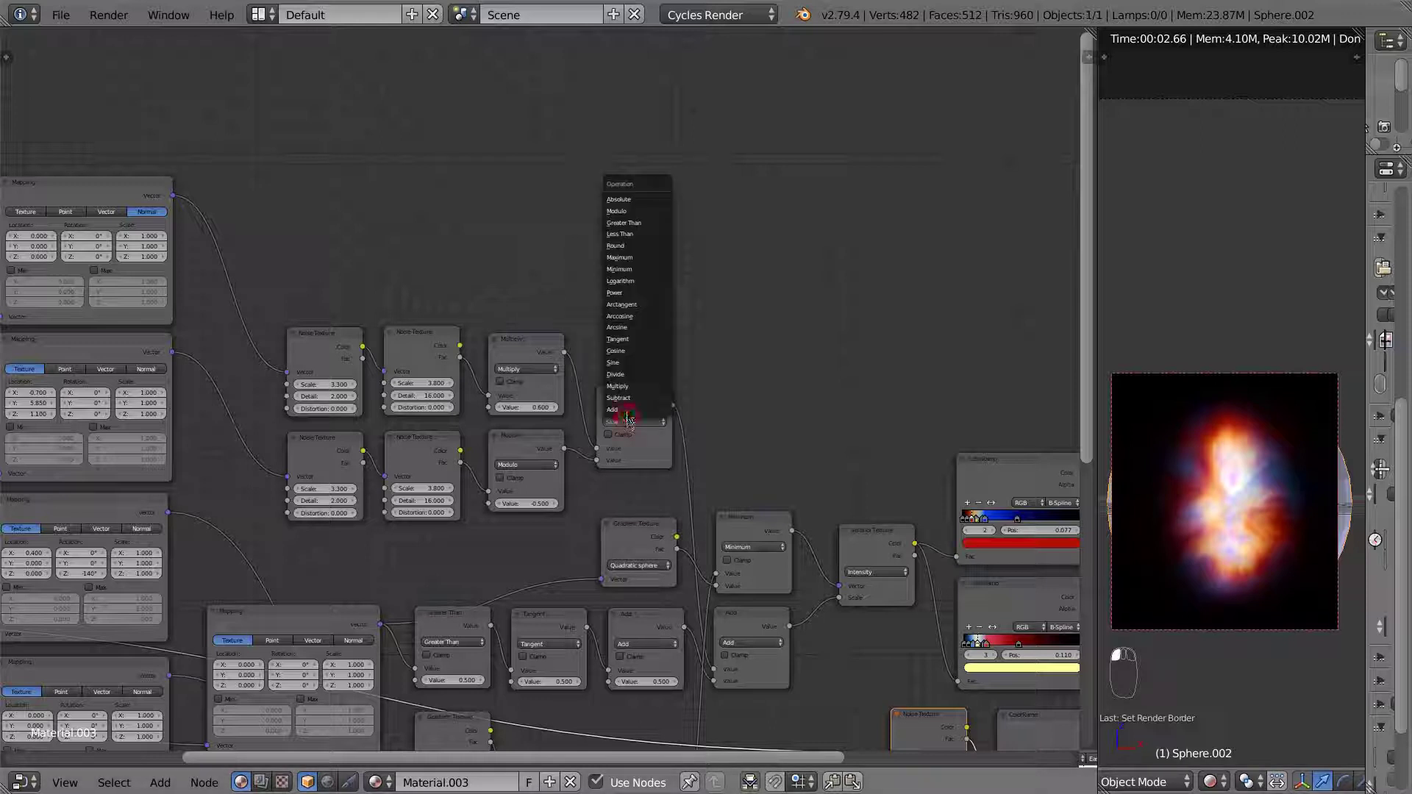
click(625, 339)
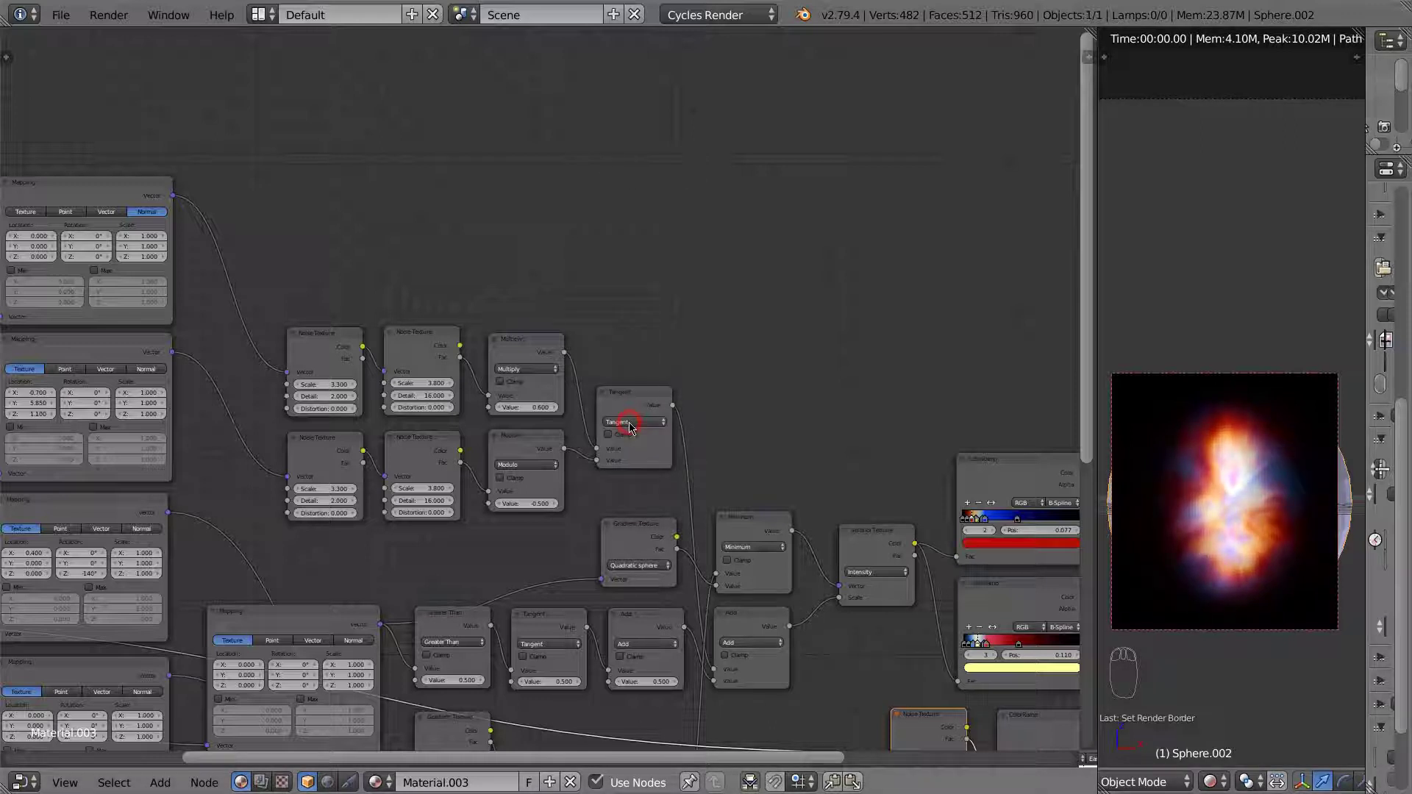
click(631, 425)
click(626, 304)
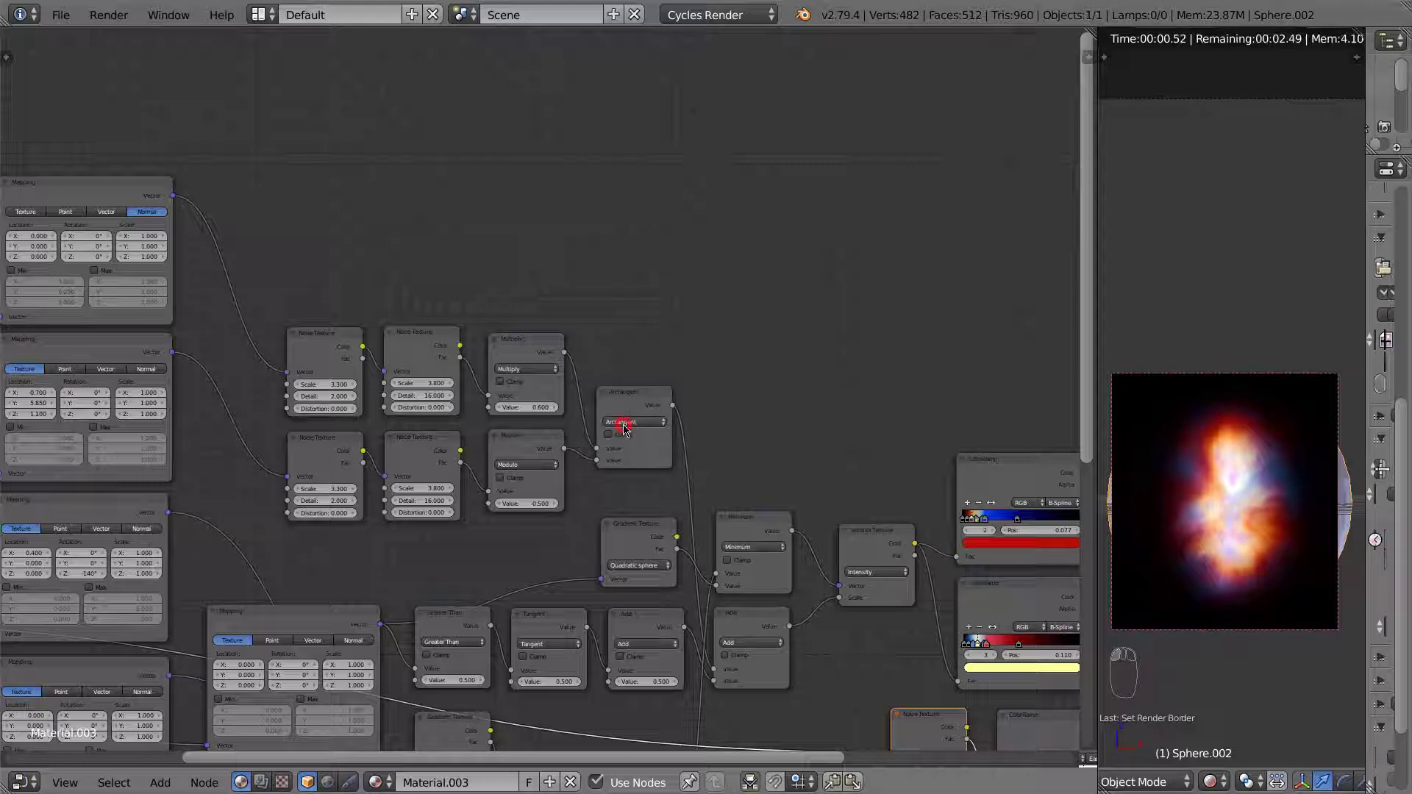
Try the Logarithm and Modulo operations on the same joining Math node, and replace them with another operation.
click(623, 425)
click(630, 289)
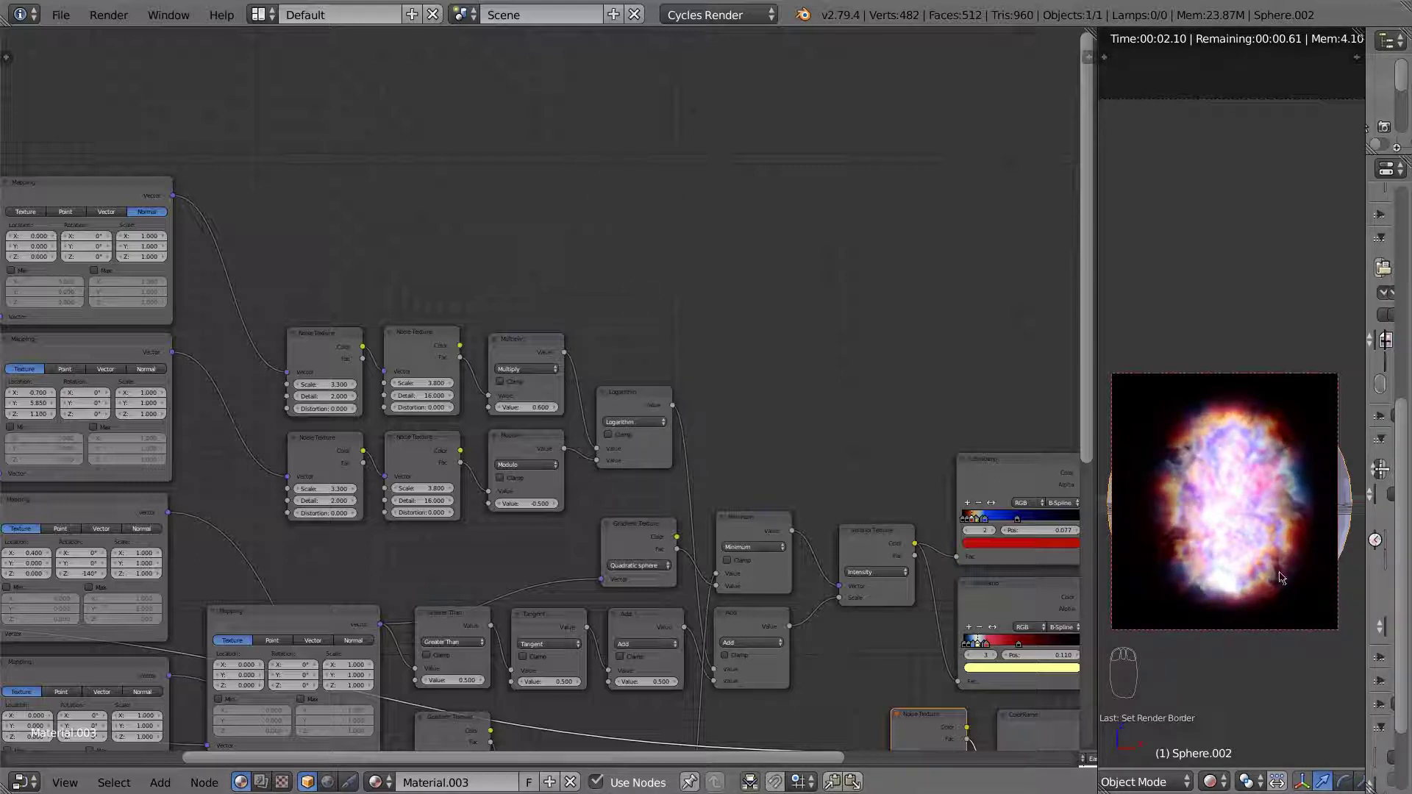
click(630, 423)
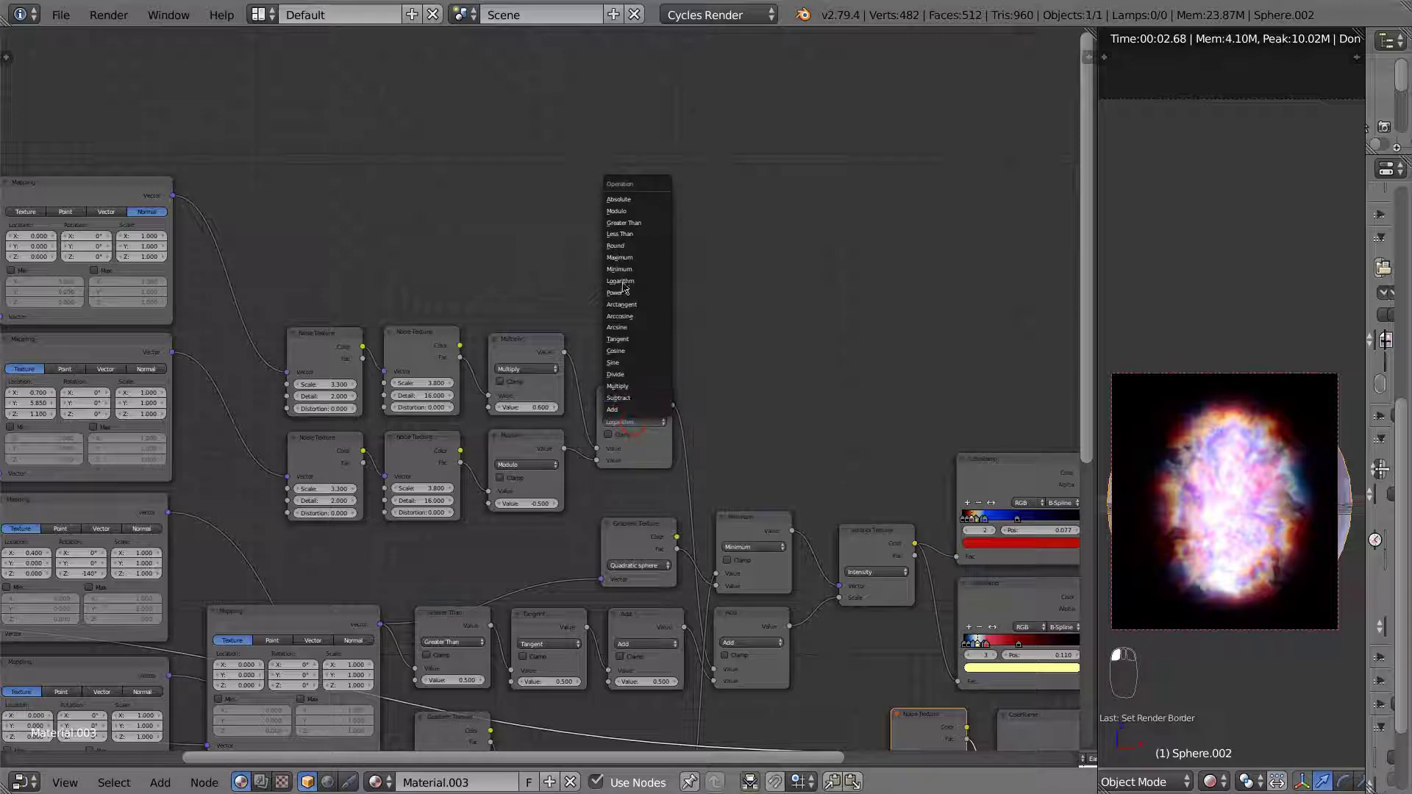
click(622, 211)
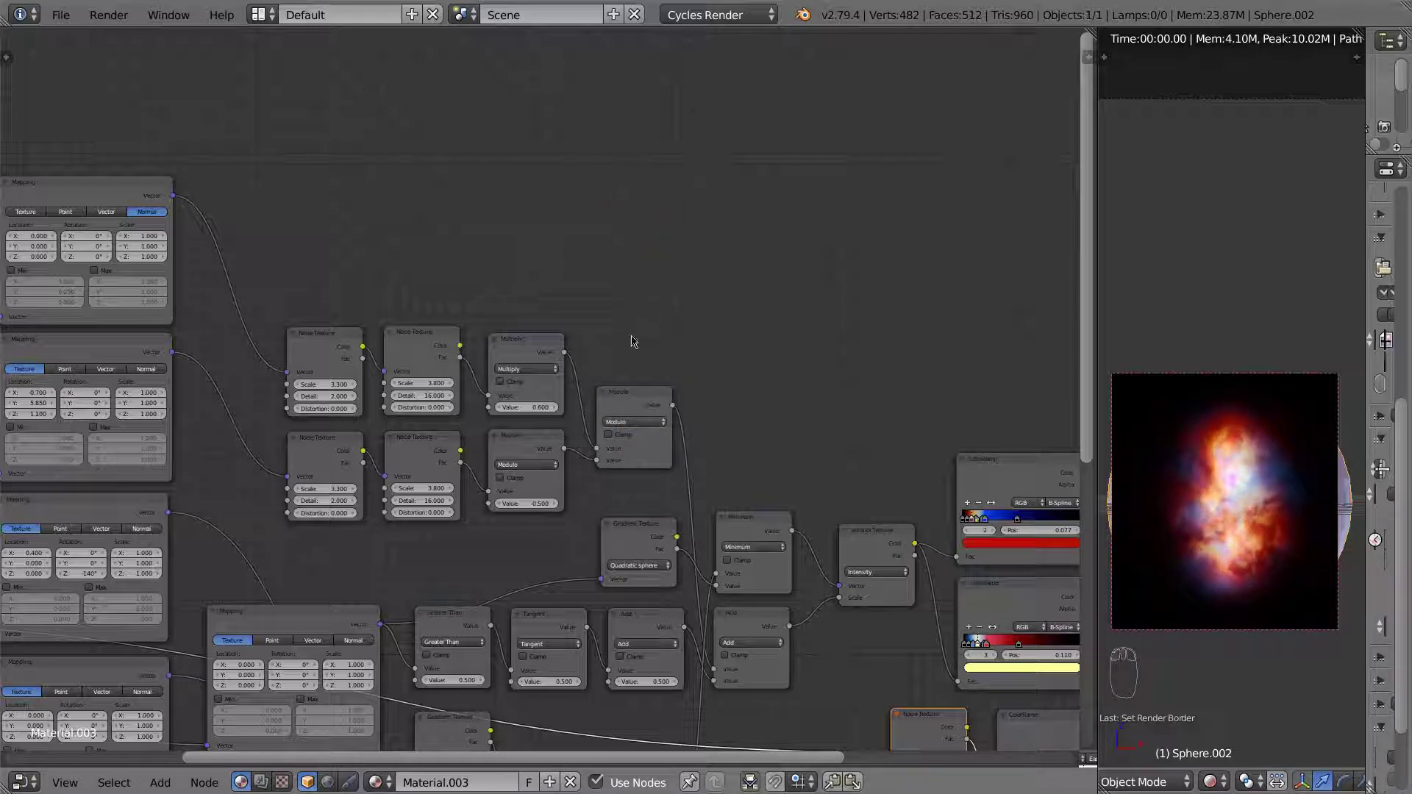
click(629, 423)
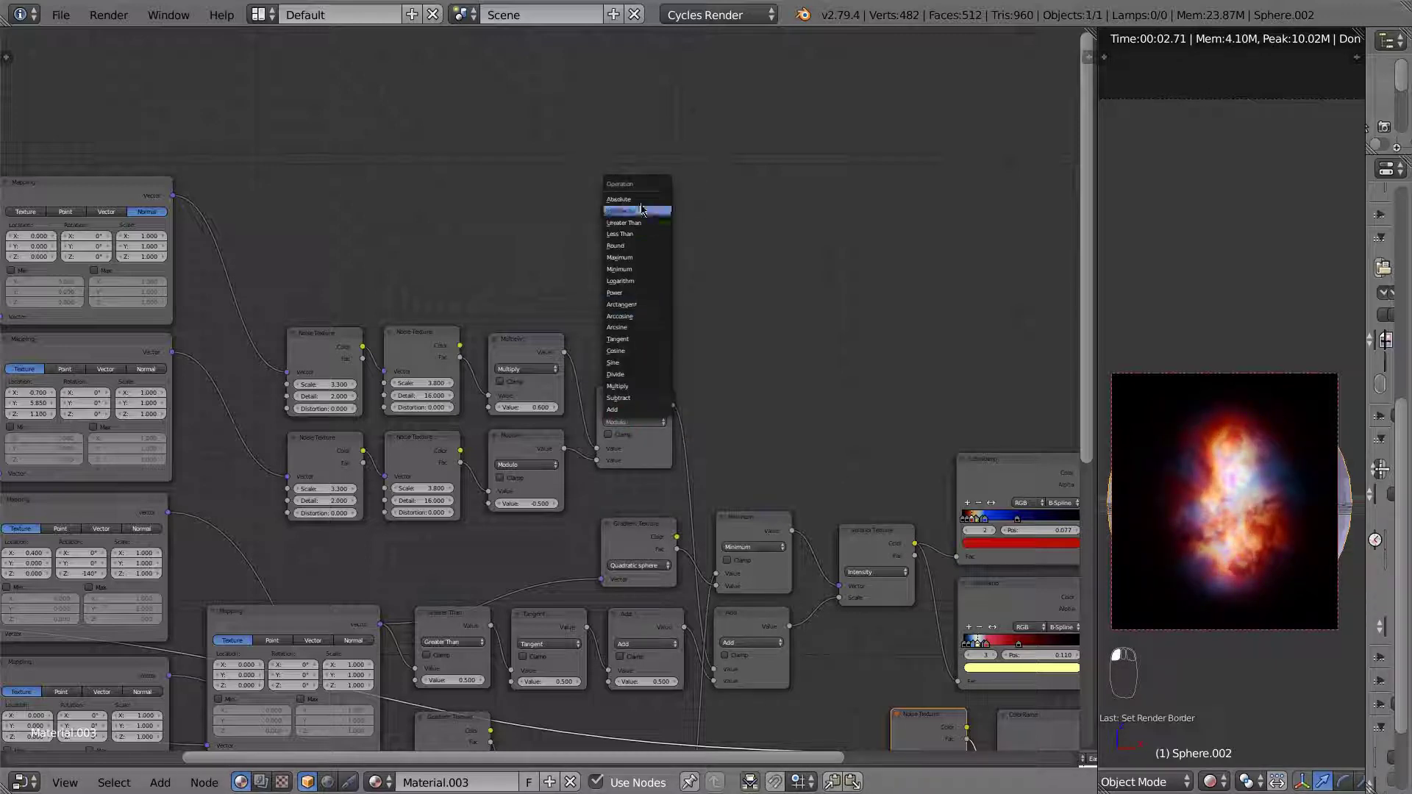
click(644, 250)
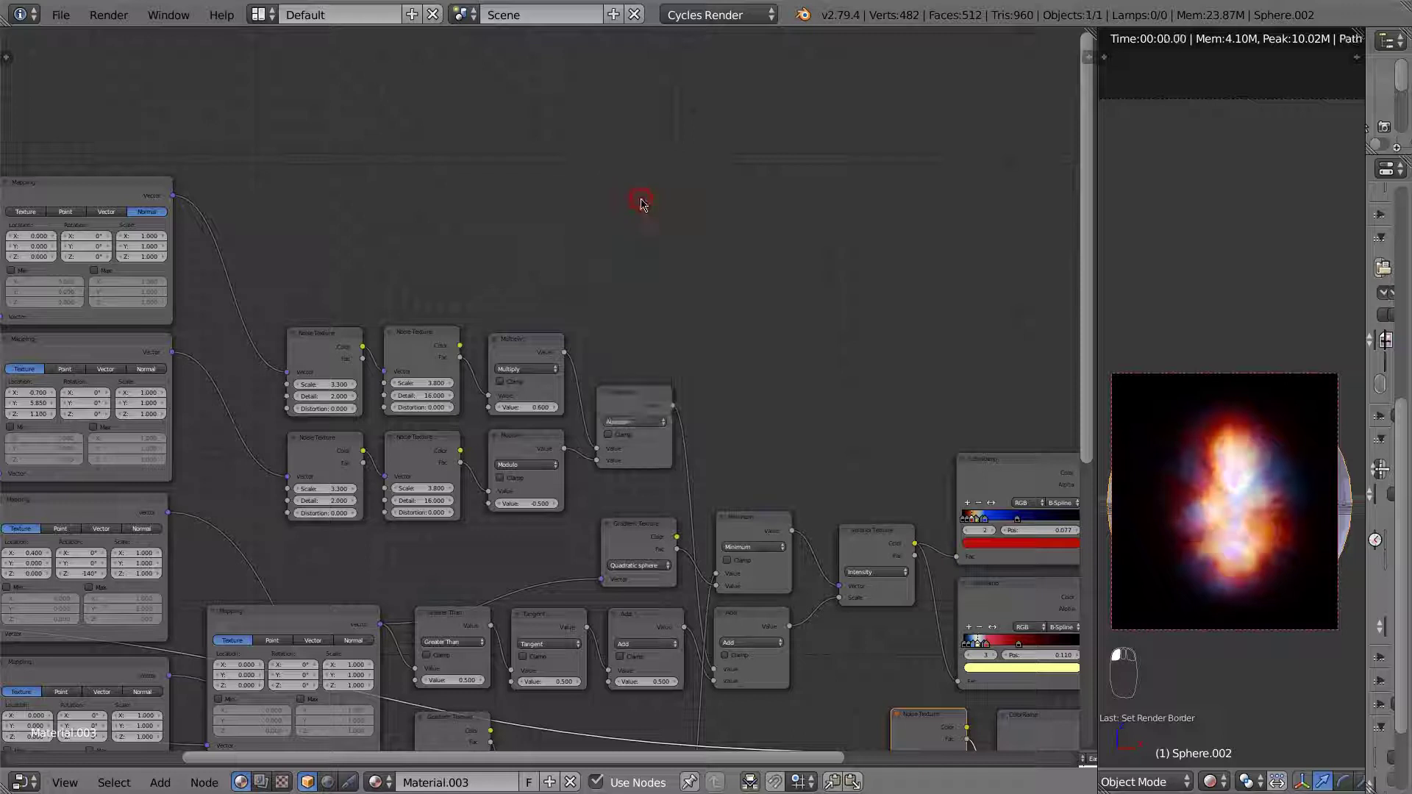
Set the Math node joining the two noise chains to Divide, and set the lower chain's Modulo value to 6000.
click(634, 423)
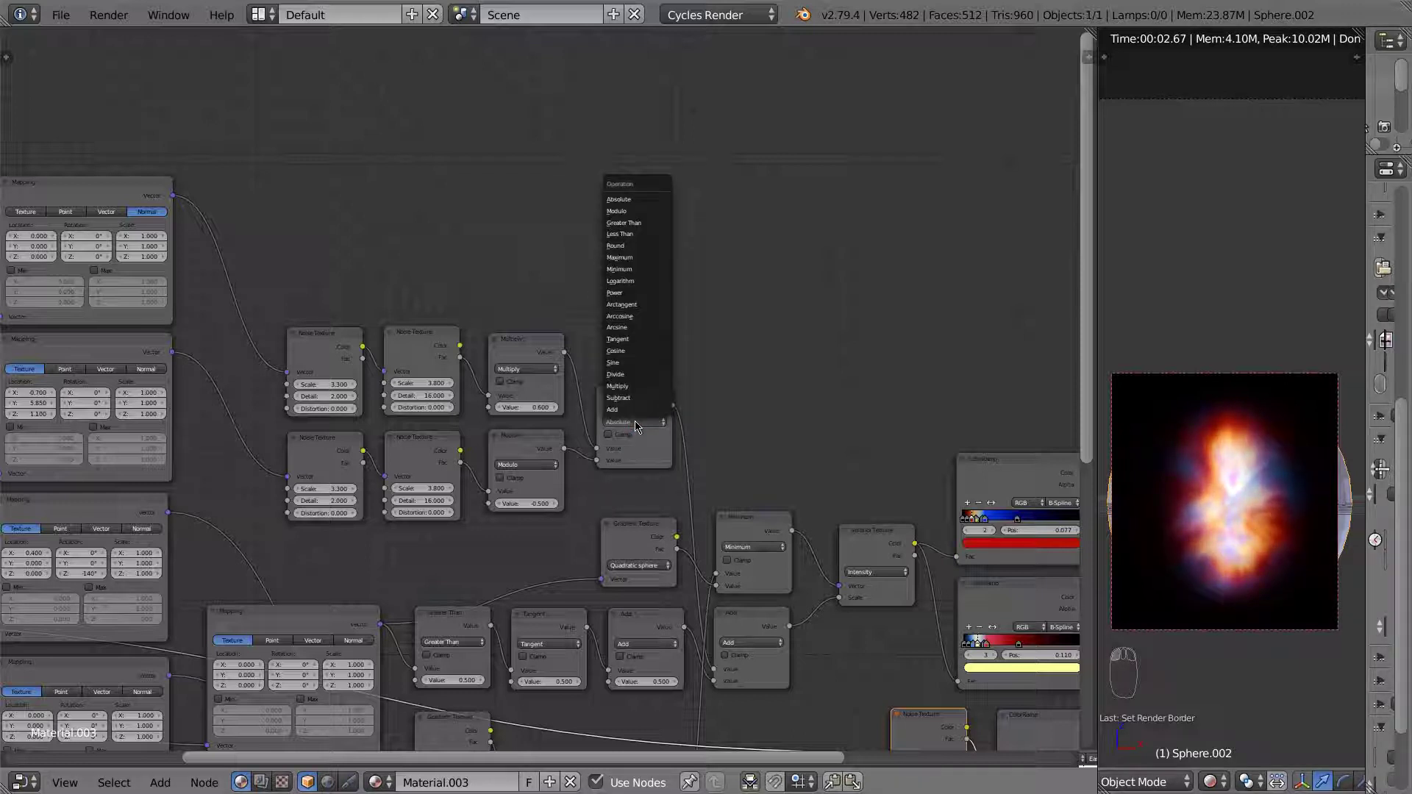
click(634, 375)
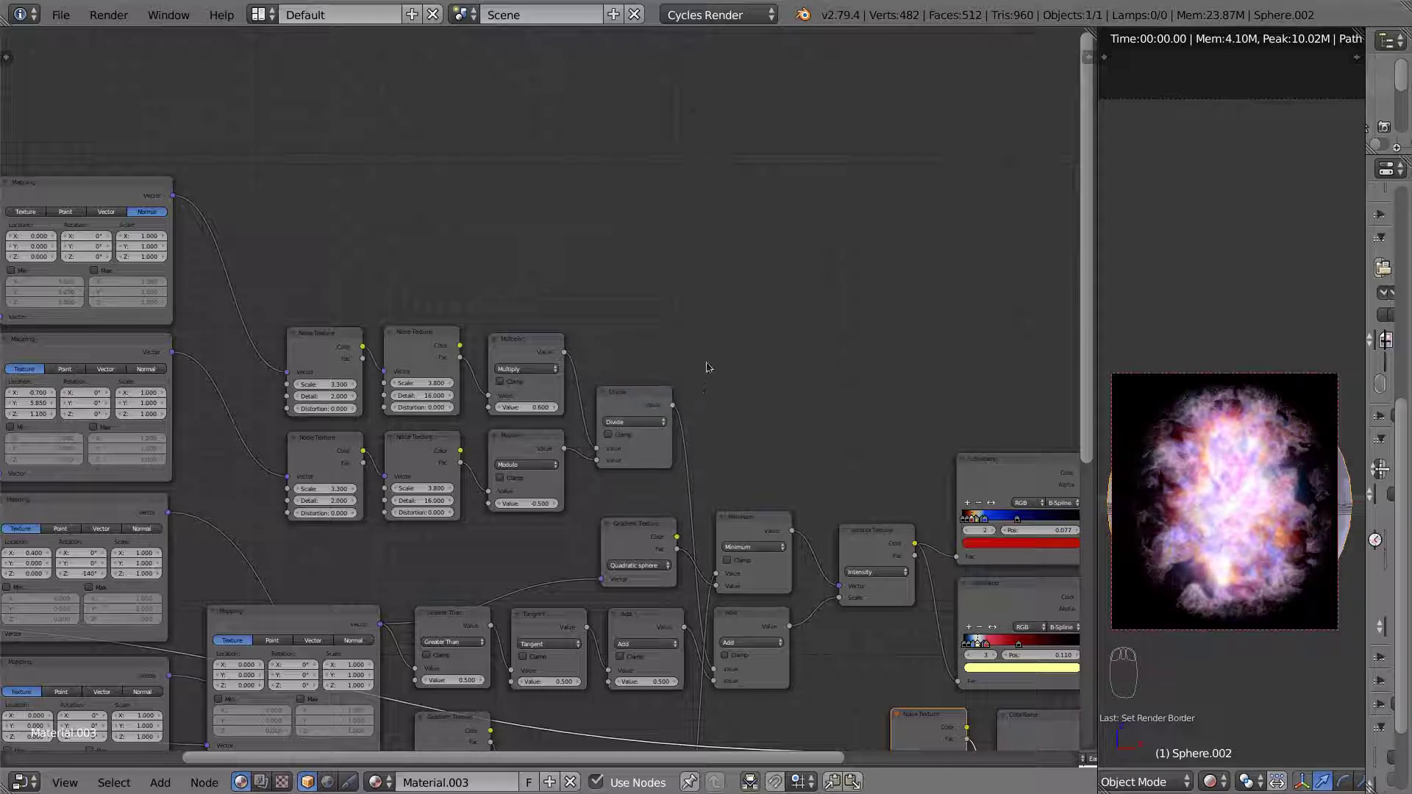
click(536, 503)
text(6000)
key(Return)
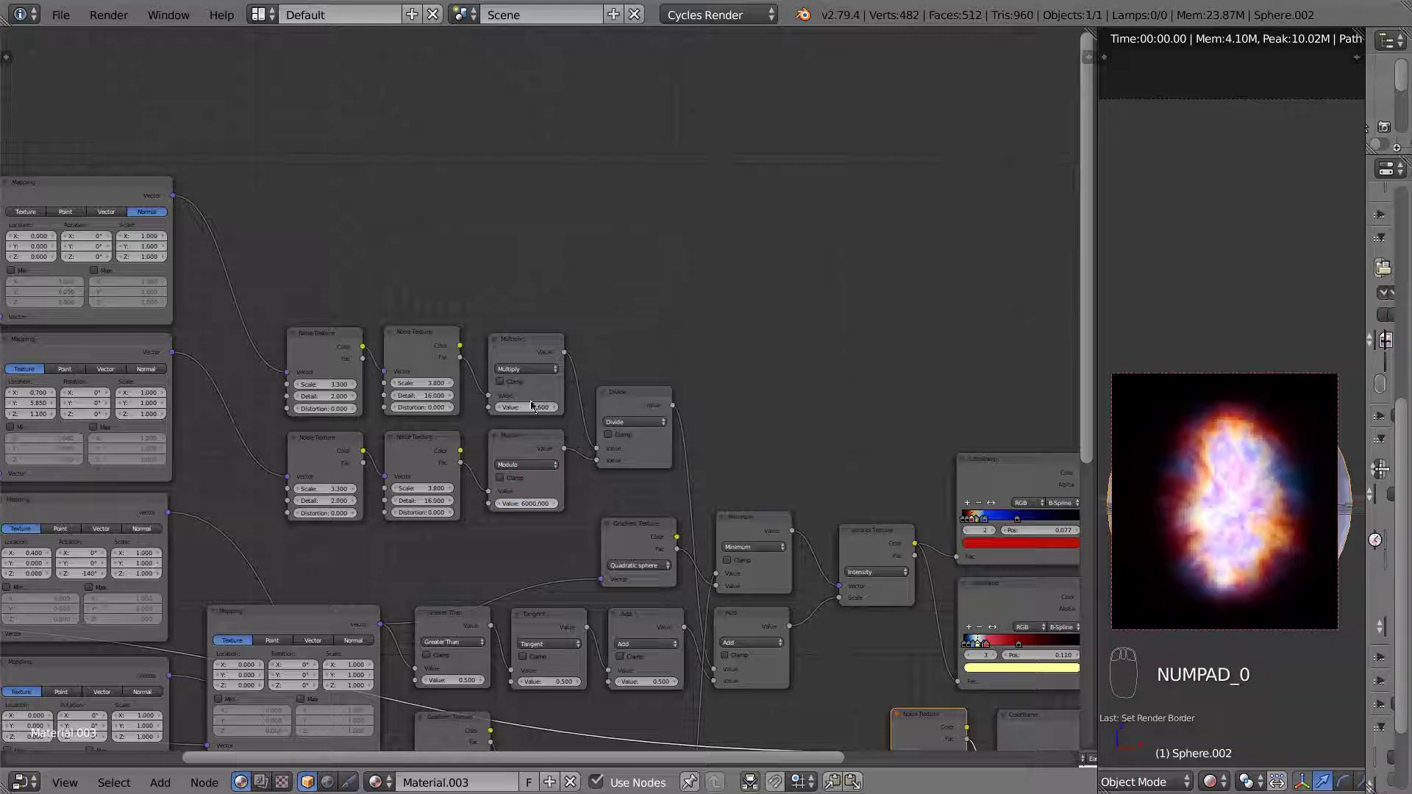
Try a value of 6000 on the upper chain's Multiply node, and set it back to 0.6.
click(536, 407)
text(60)
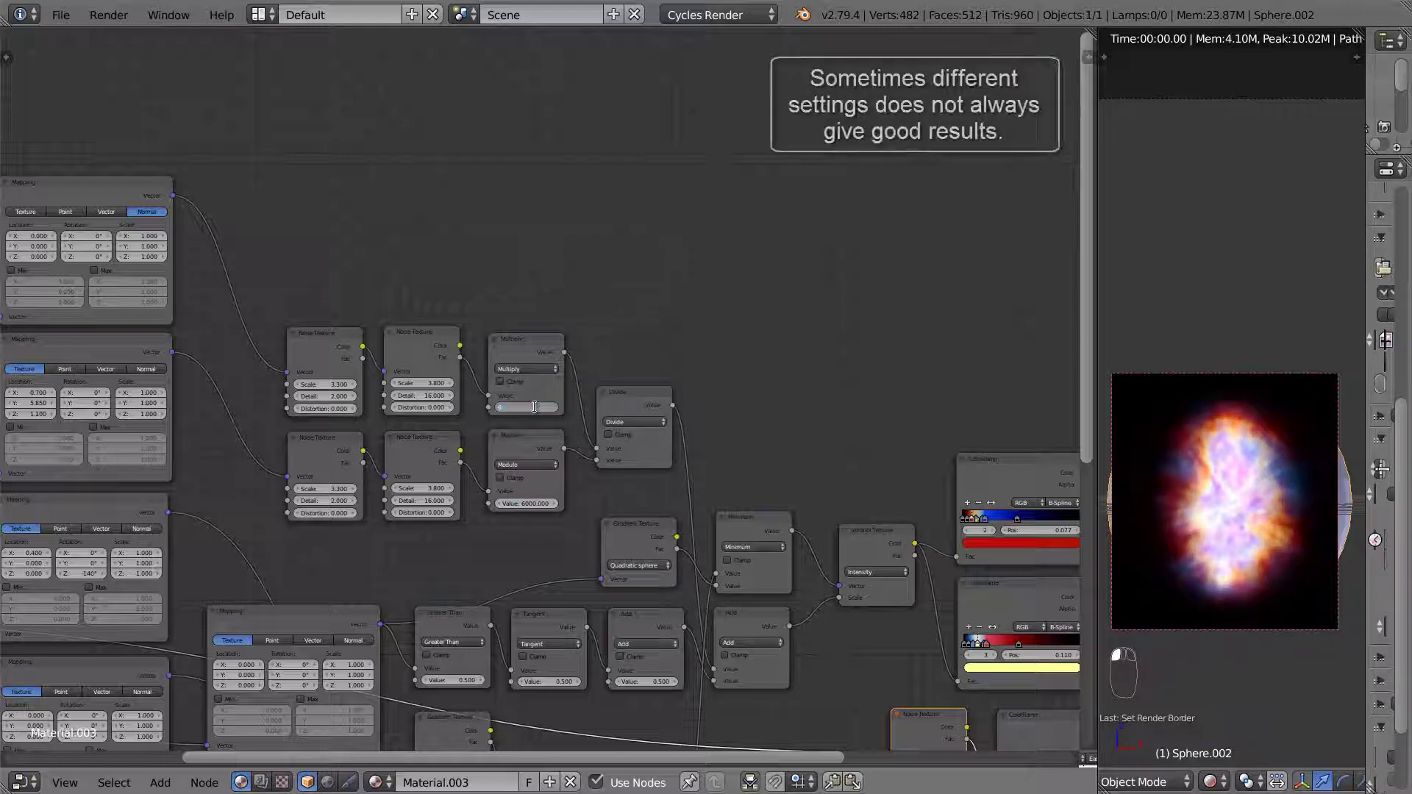
key(Return)
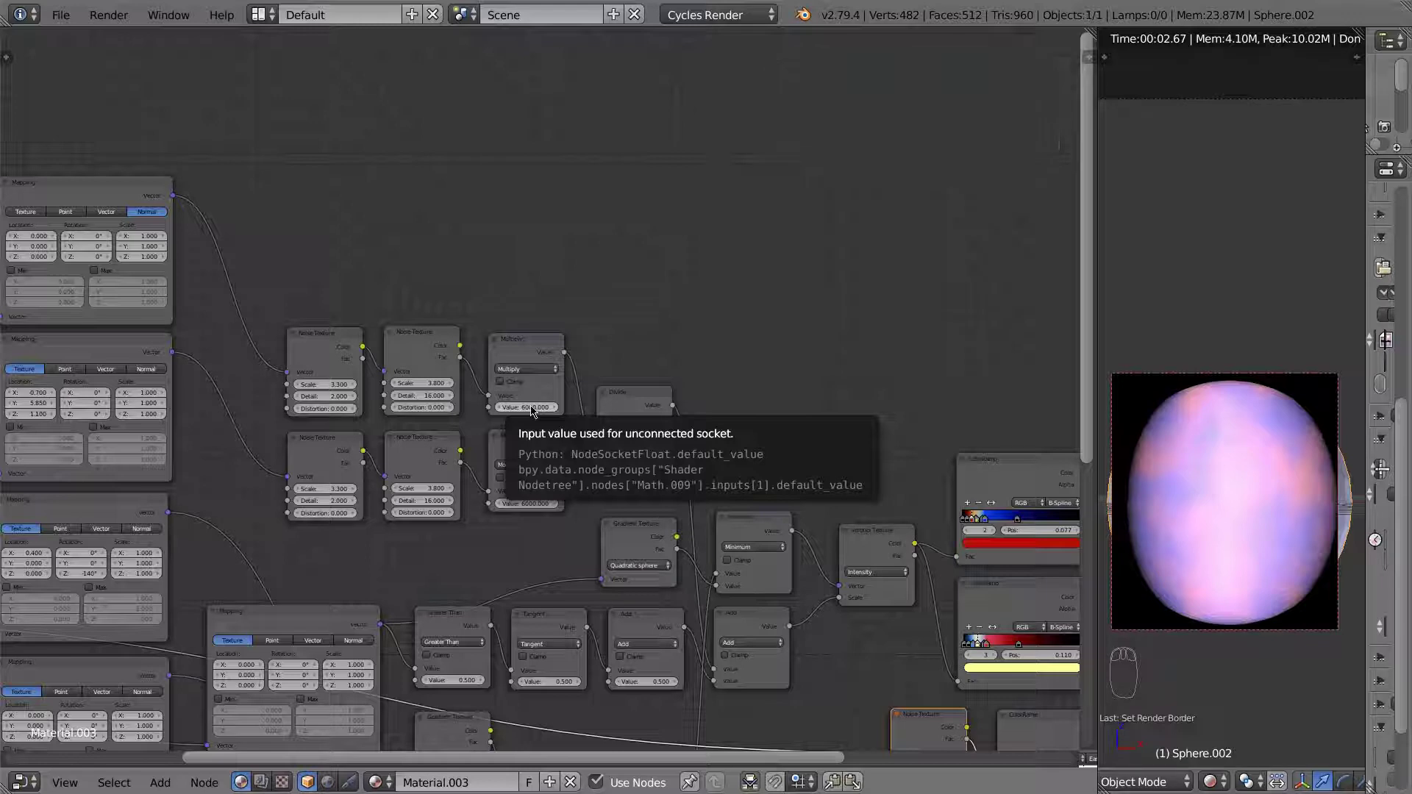
click(530, 408)
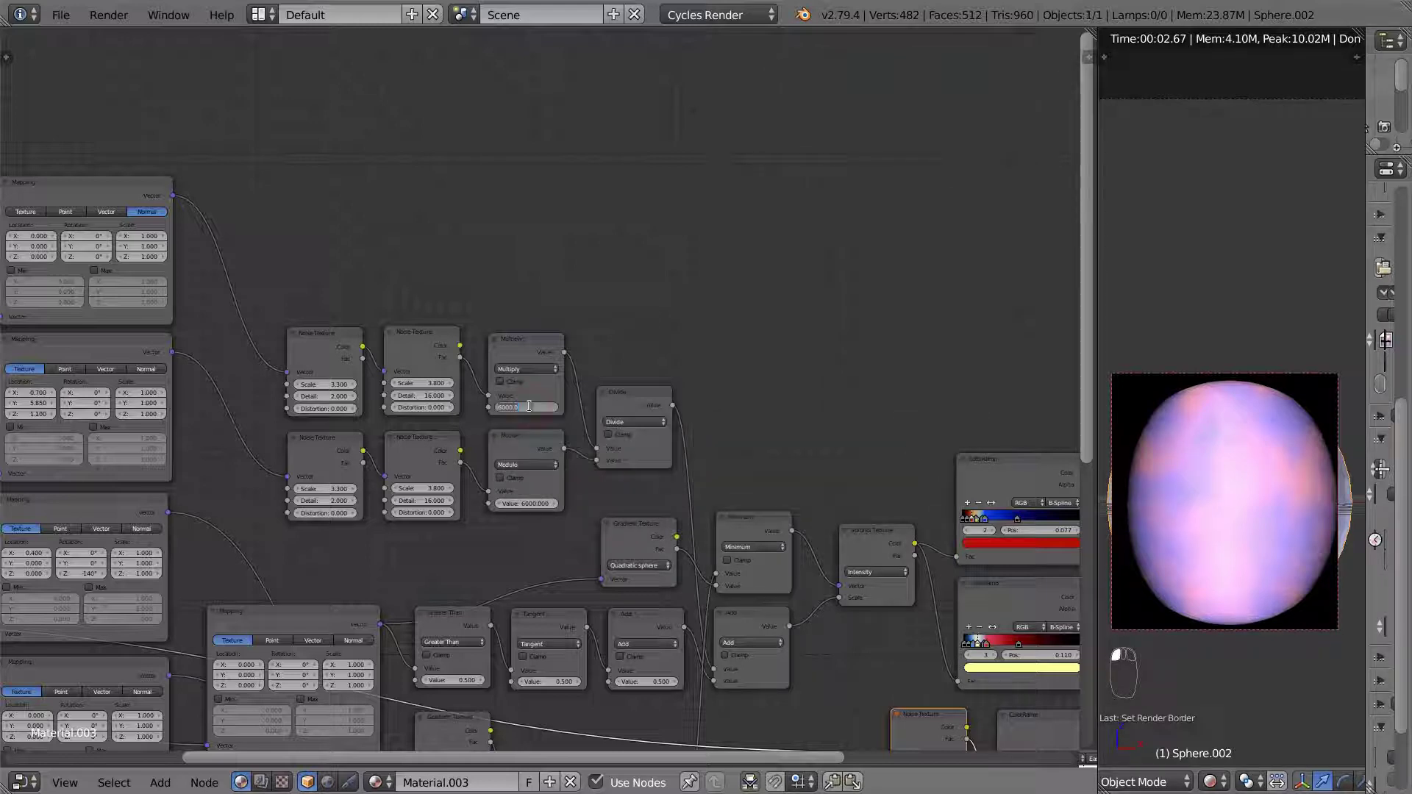
text(0.5)
key(Return)
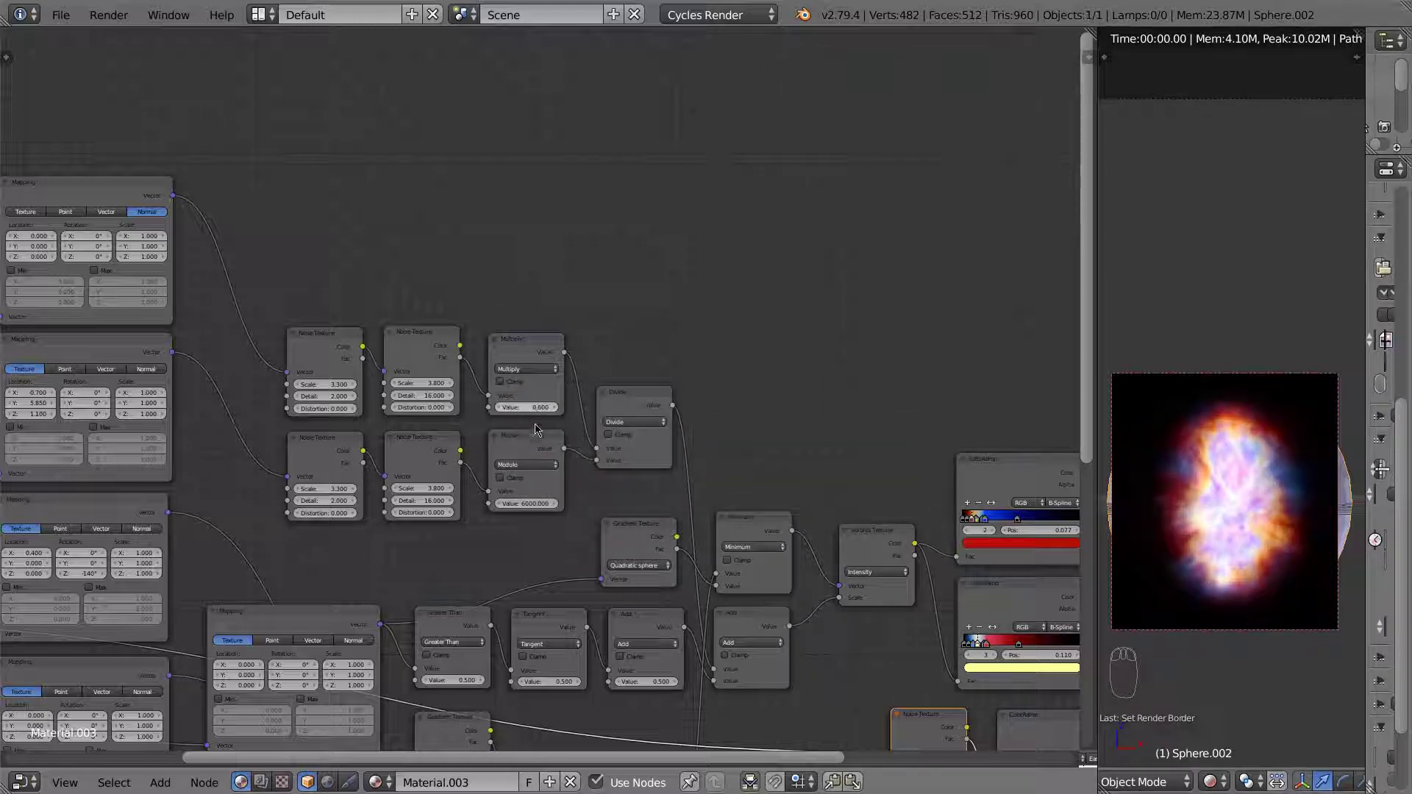
Set the value of the lower chain's Modulo node to 0.6.
click(534, 503)
text(0)
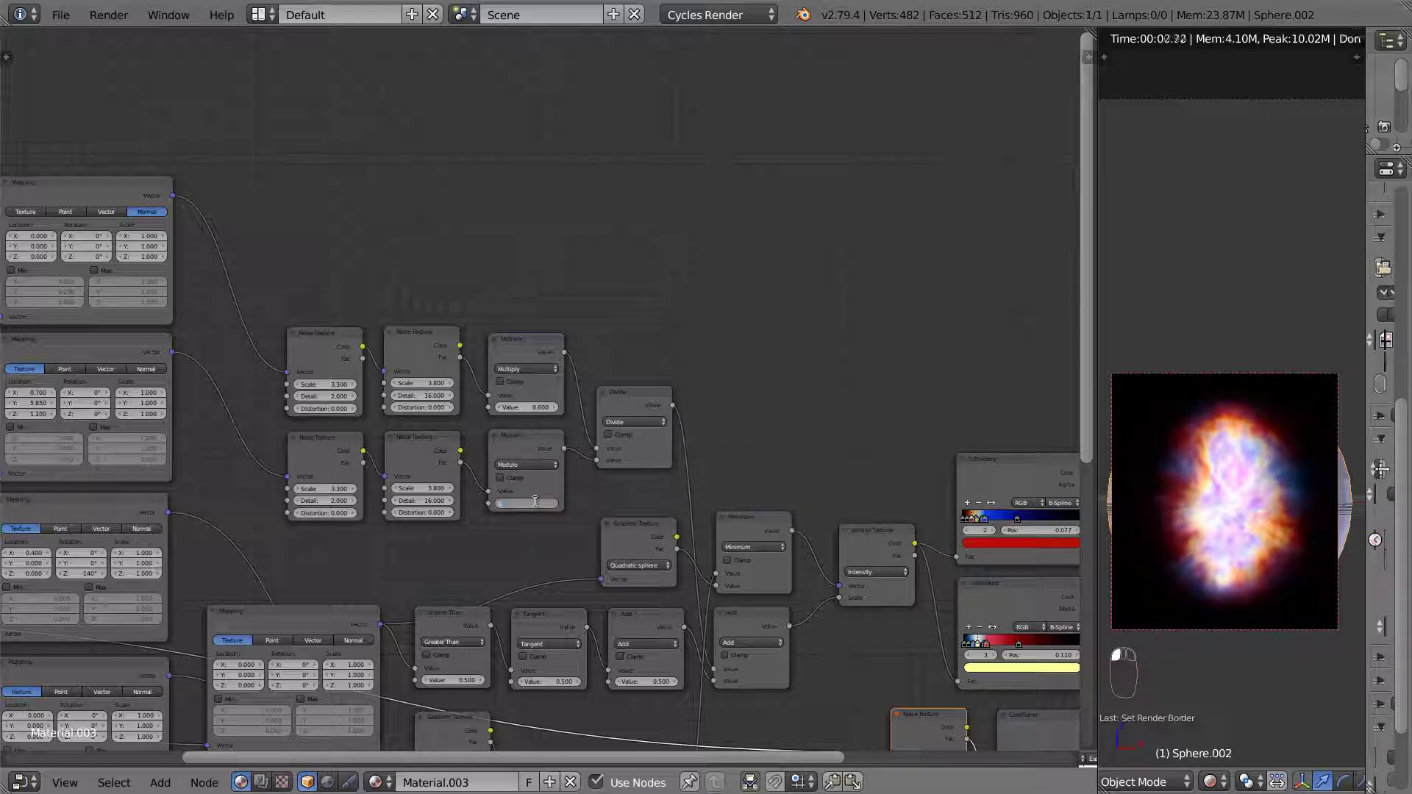
text(.6)
key(Return)
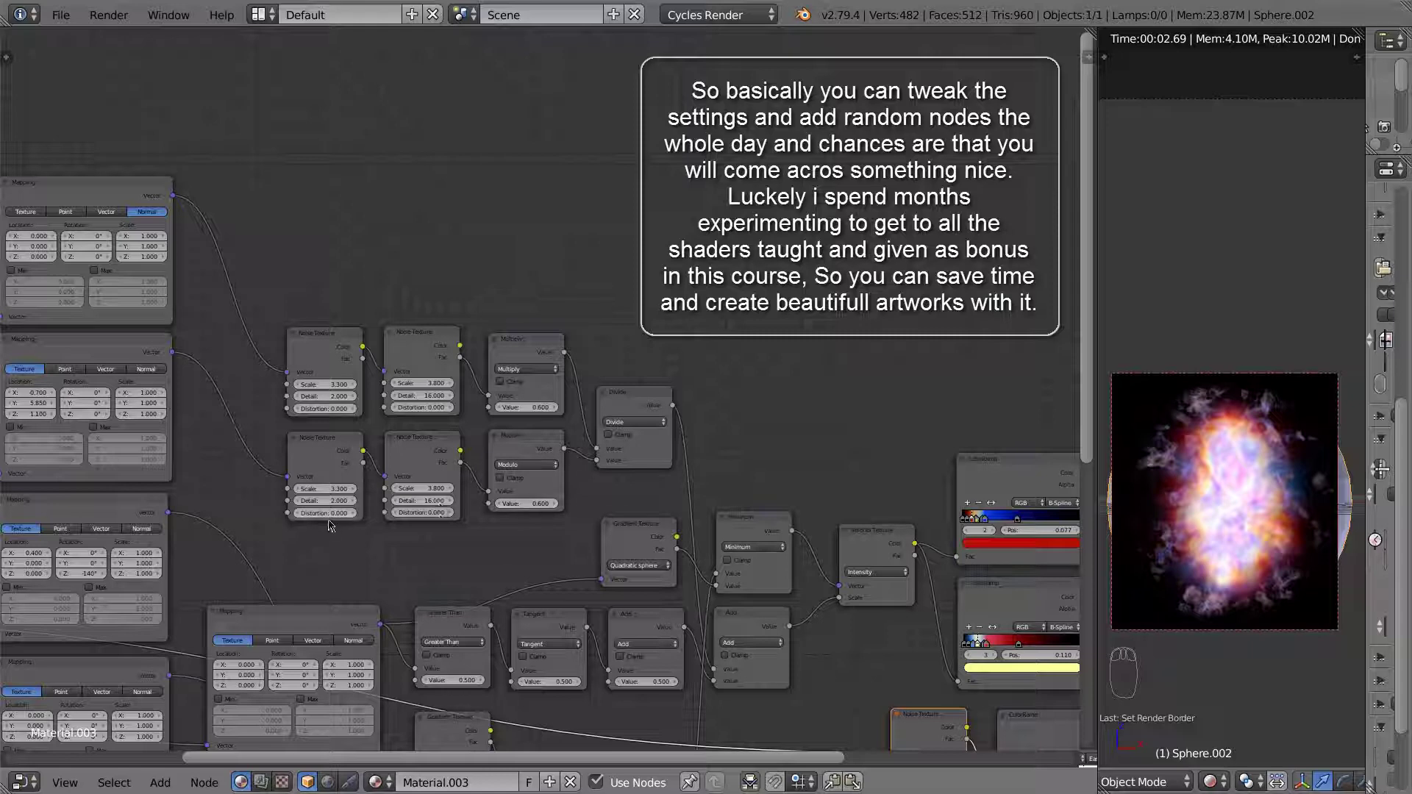
Raise the distortion of the lower chain's first Noise Texture to 107.6 and its Modulo value to 3.6.
drag(339, 520, 358, 523)
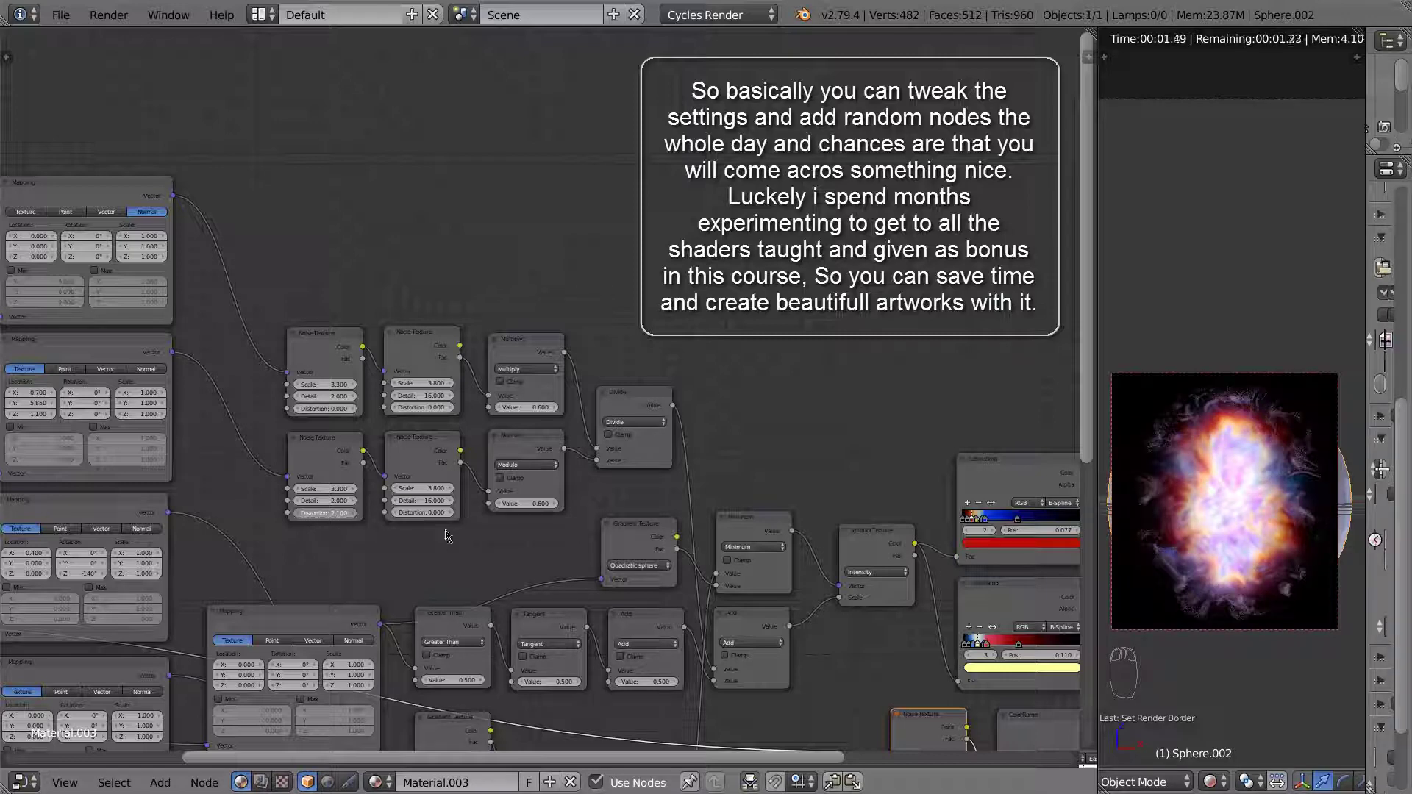
drag(445, 534, 934, 566)
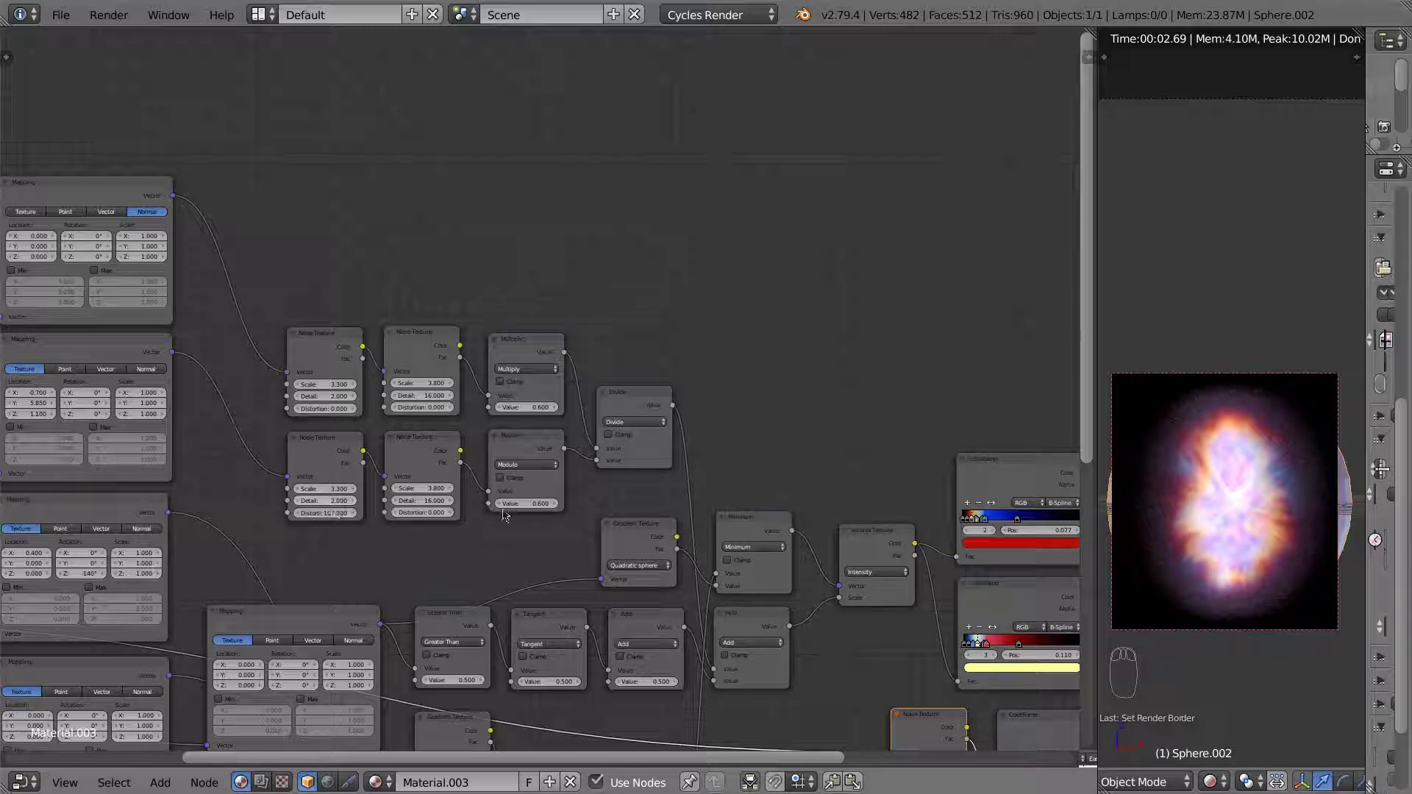
drag(547, 504, 576, 515)
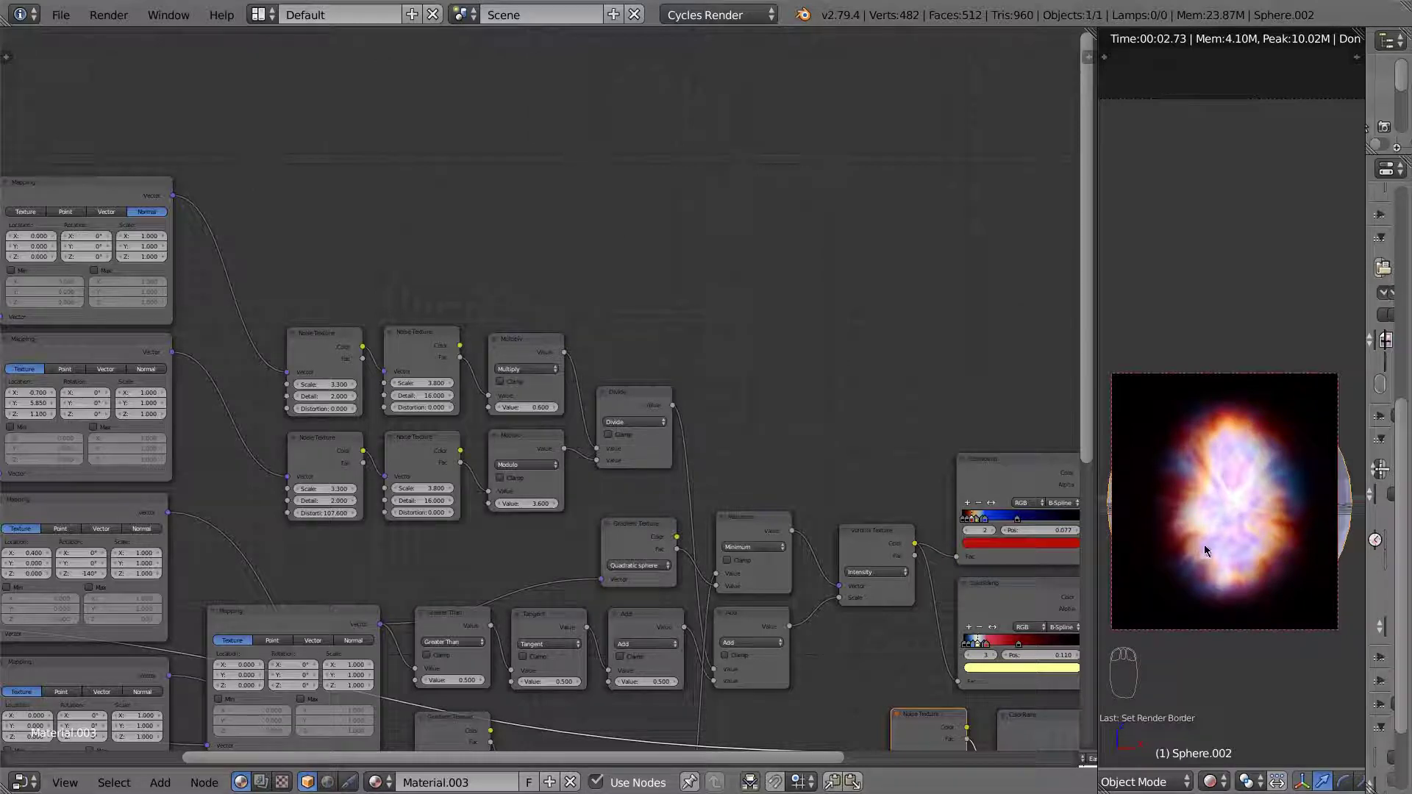
scroll(1206, 544, up, 1)
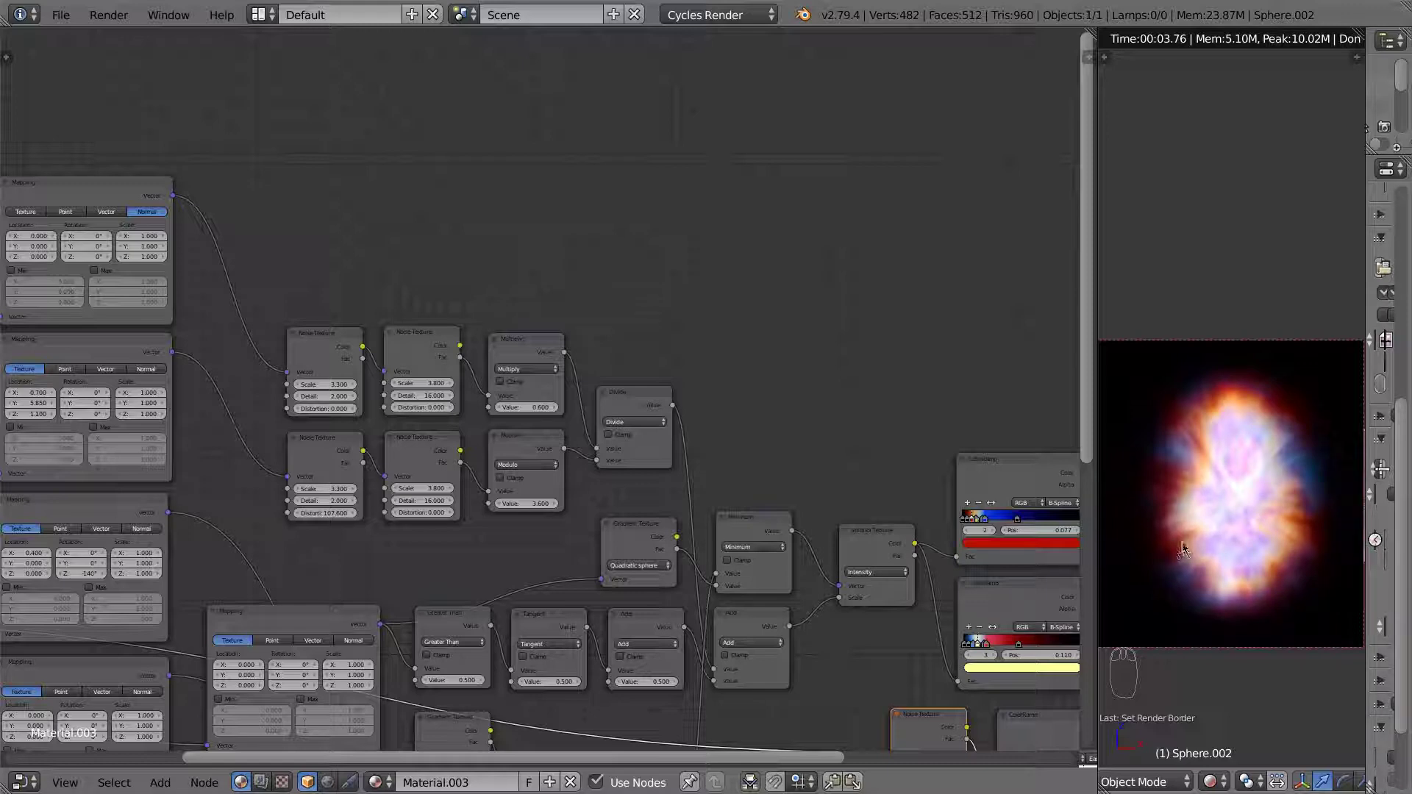
Save the experiment as a new file named "Lecture 5 - centercloudexperimentation.blend" in the same folder.
middle_drag(967, 397, 772, 393)
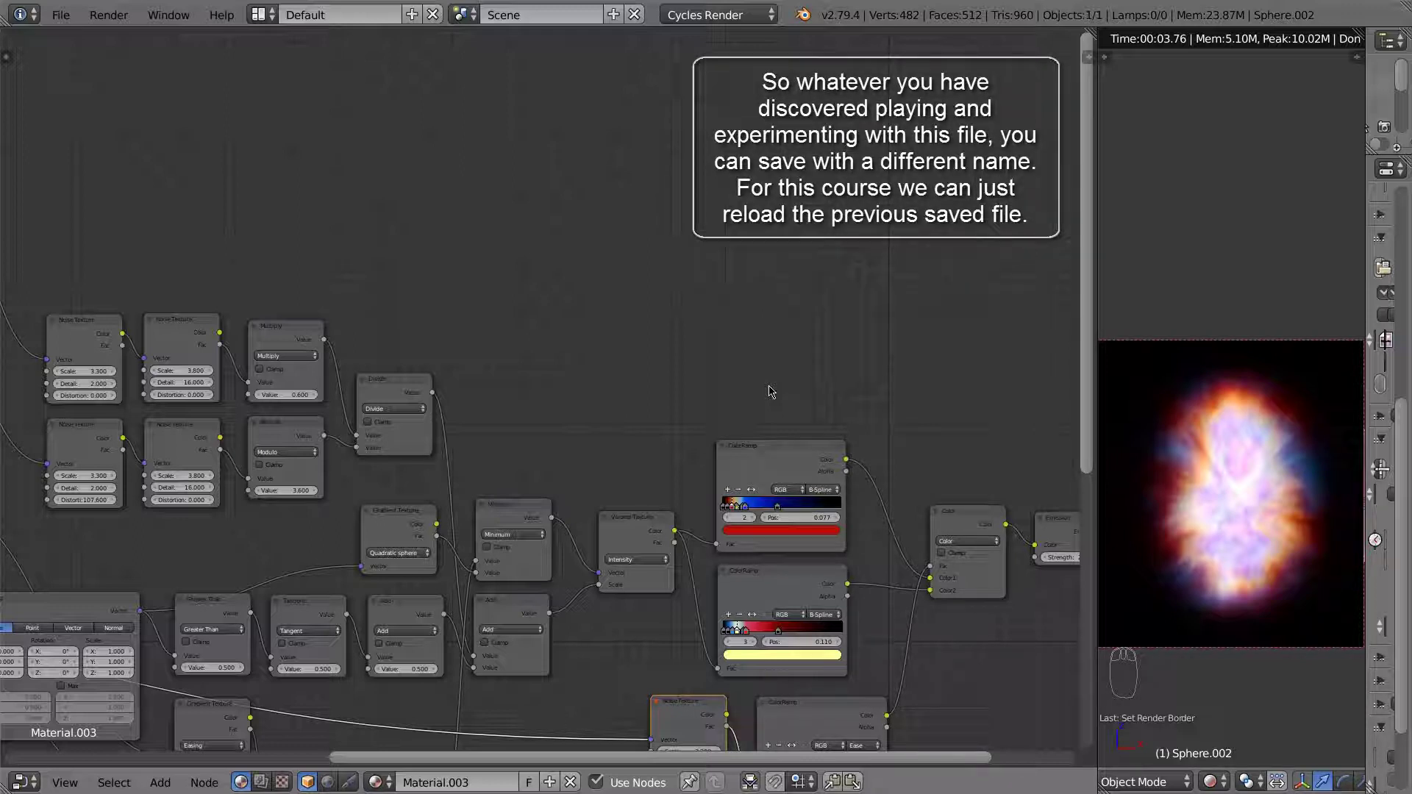
click(61, 16)
mouse_move(110, 80)
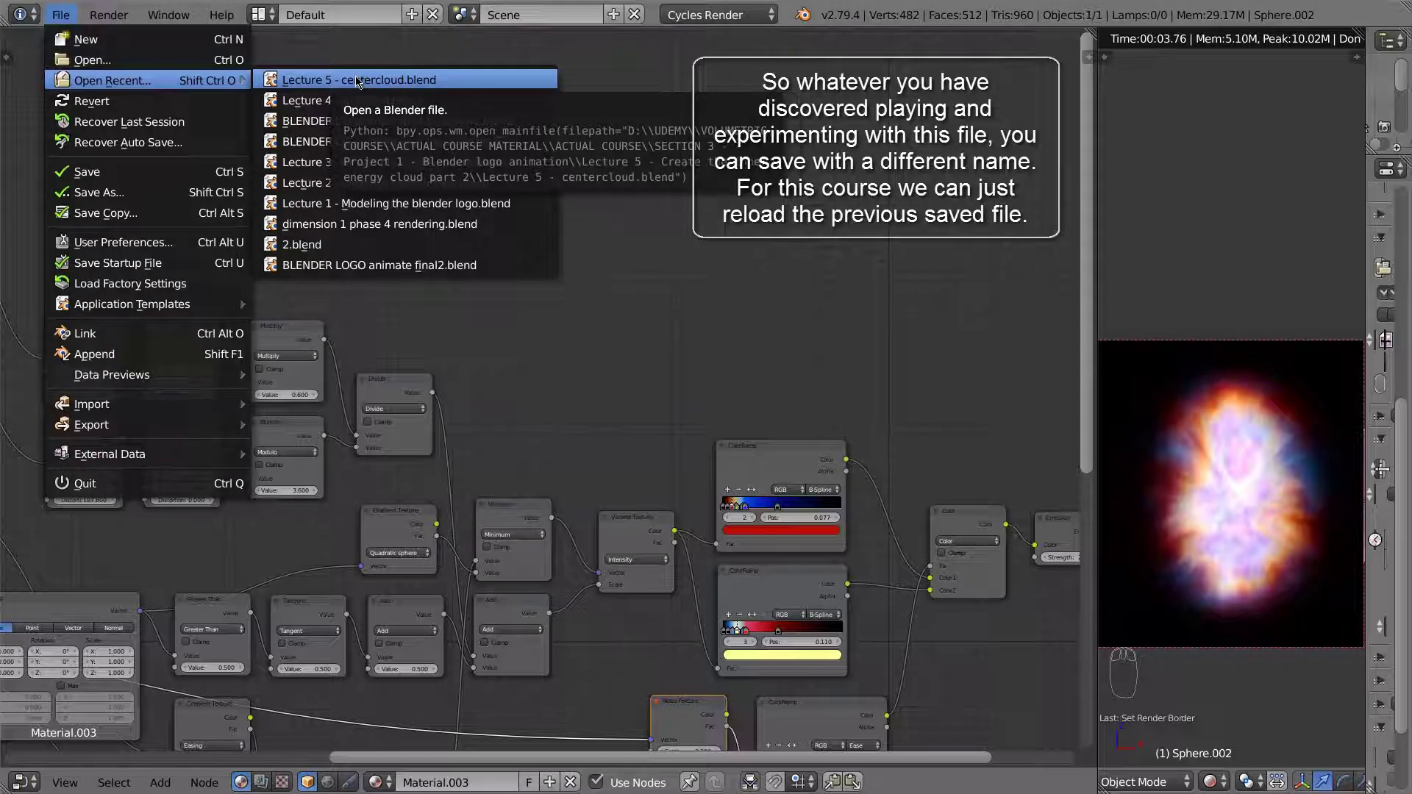
click(109, 194)
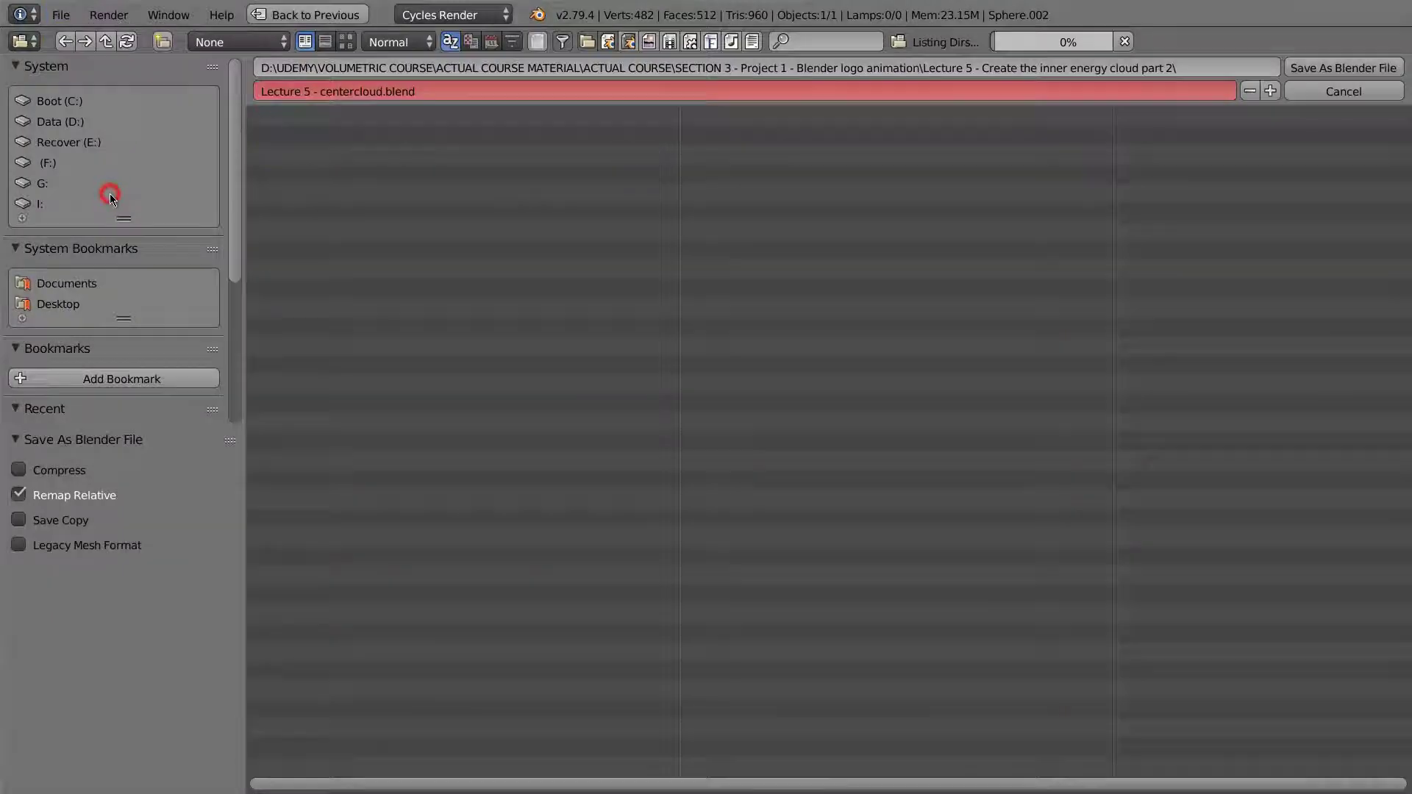
click(382, 93)
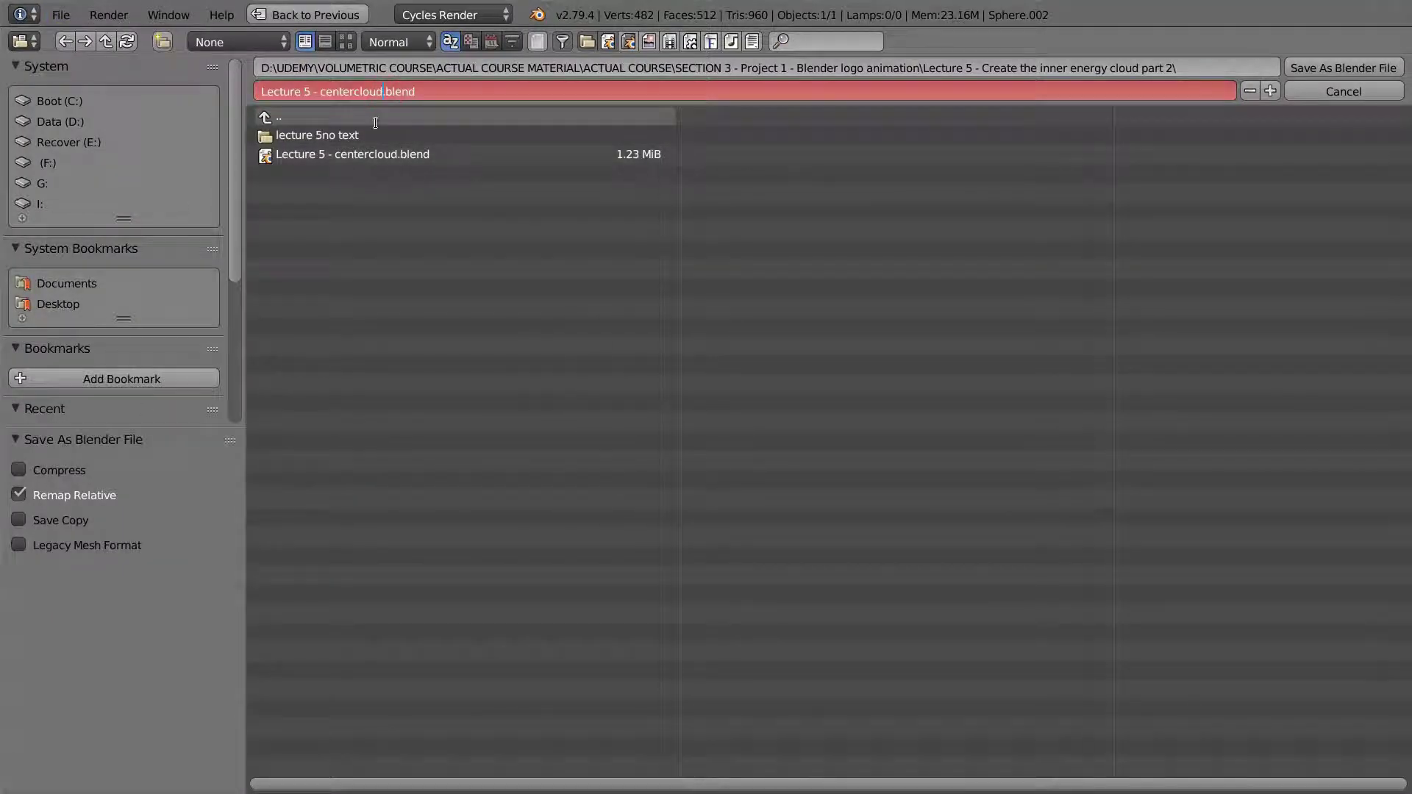
text(experimentation)
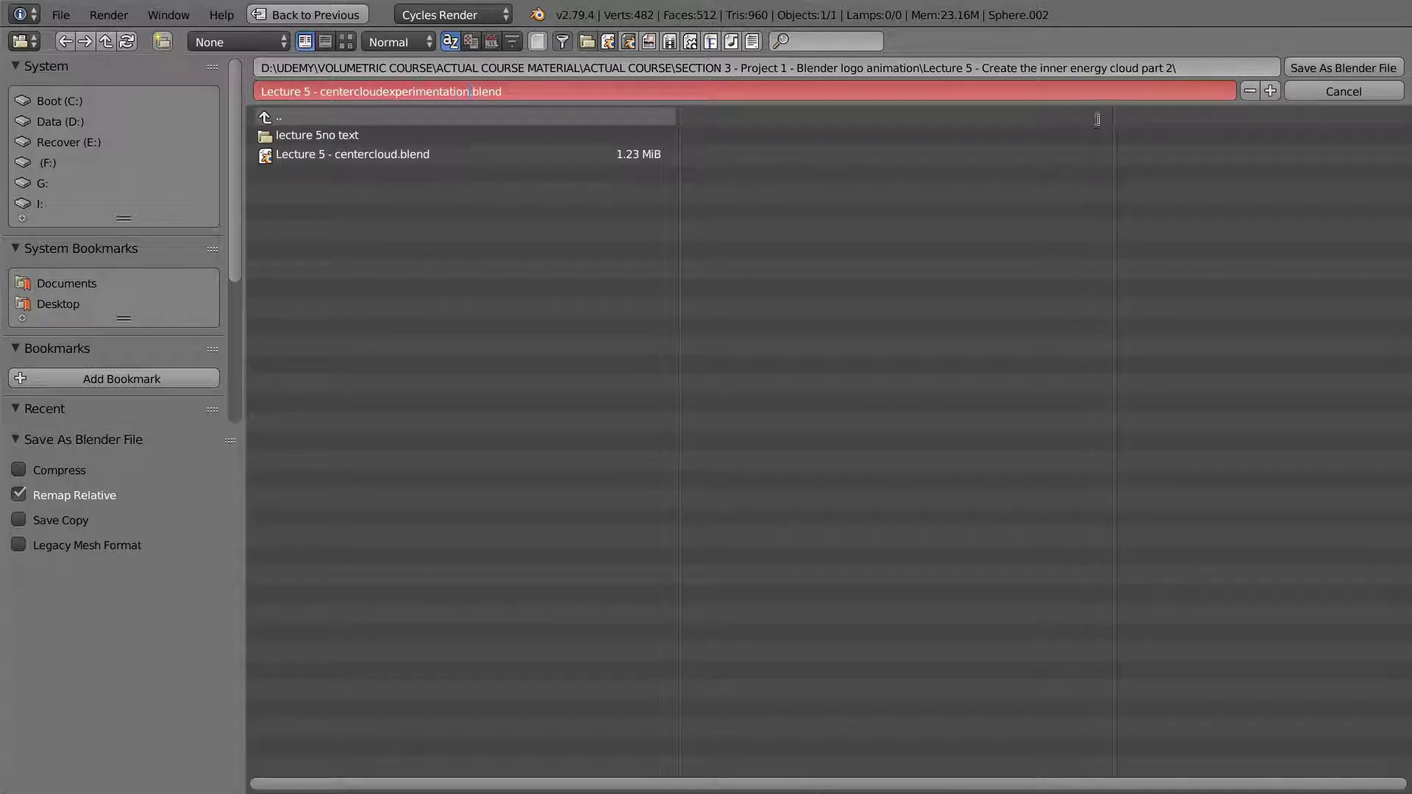
click(1313, 68)
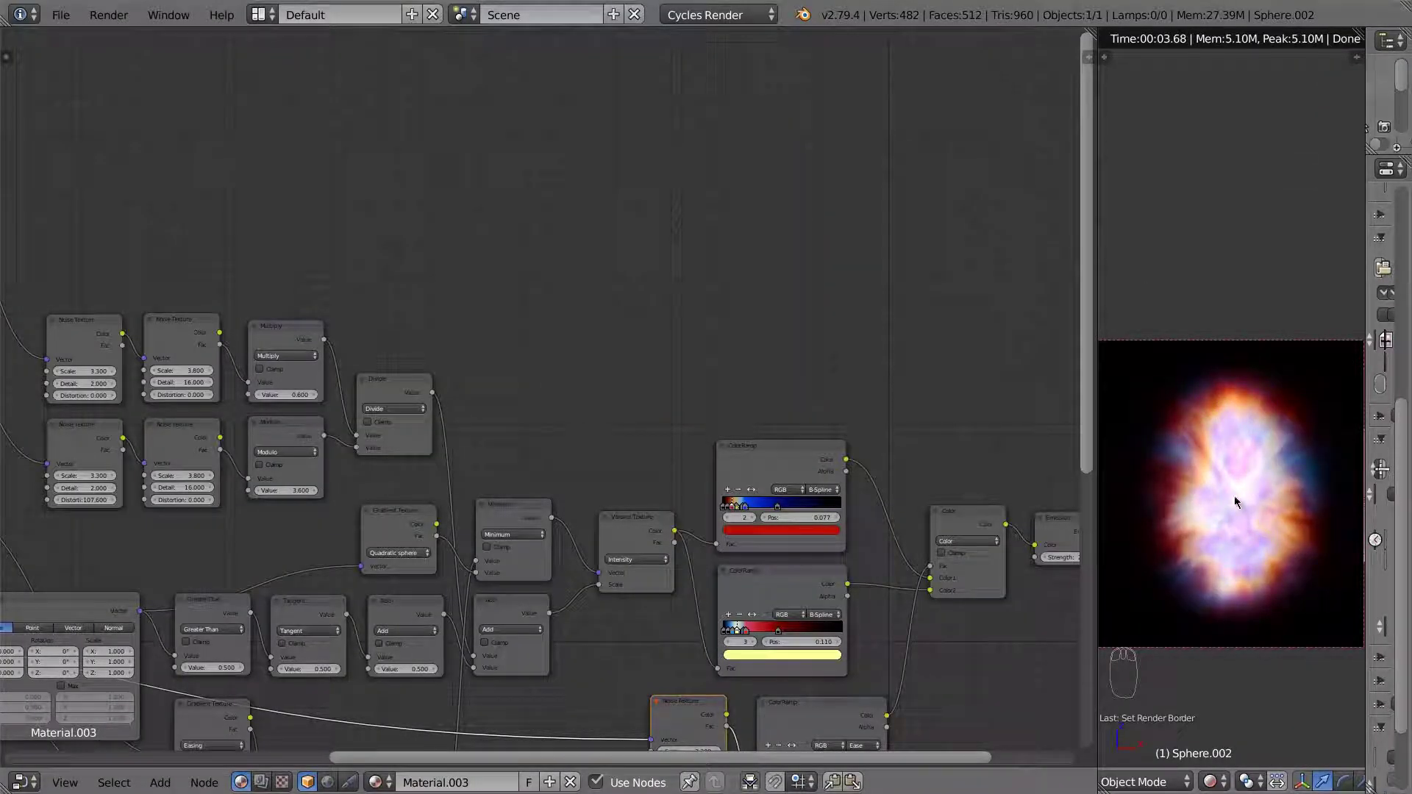
Reopen the recent file "Lecture 5 - centercloud.blend".
click(60, 15)
mouse_move(154, 80)
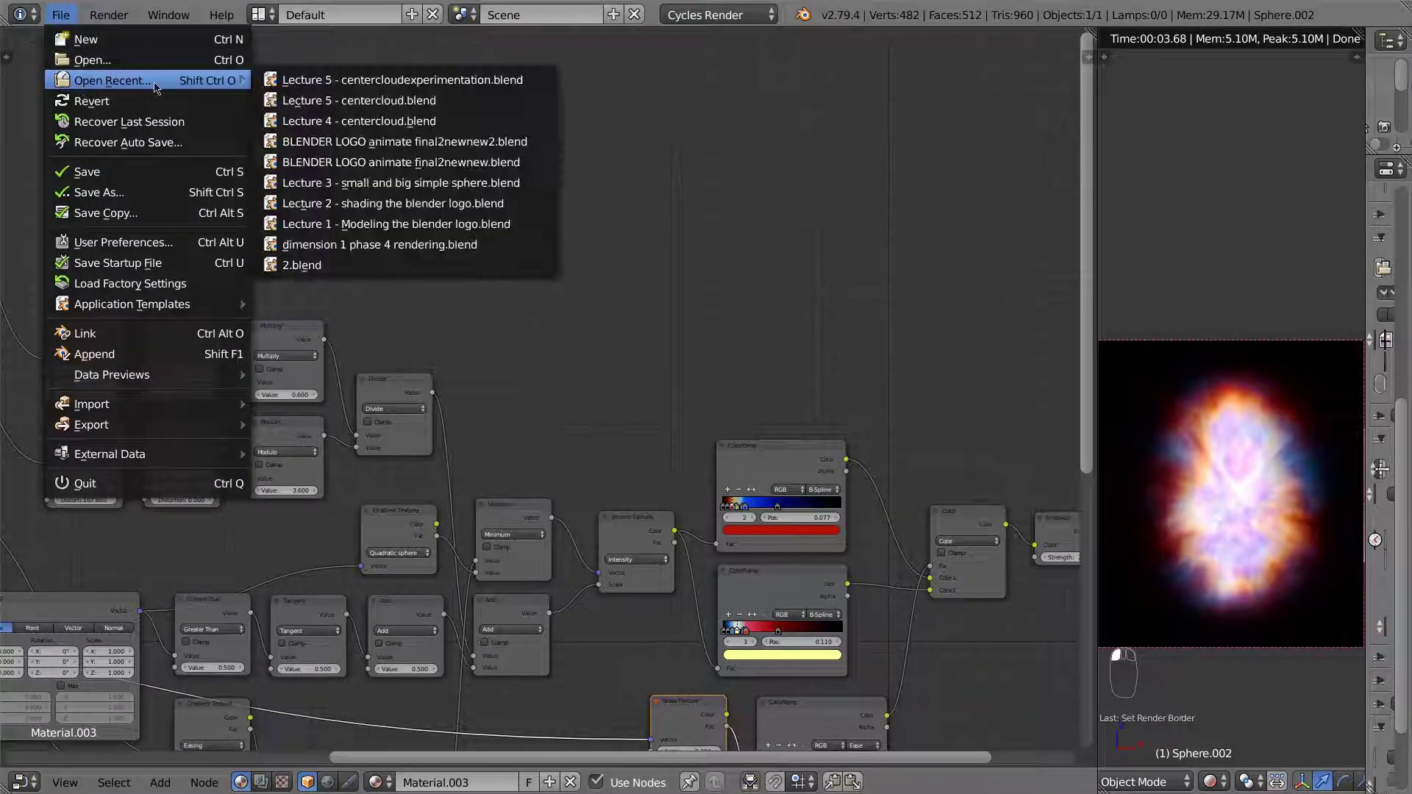
click(363, 101)
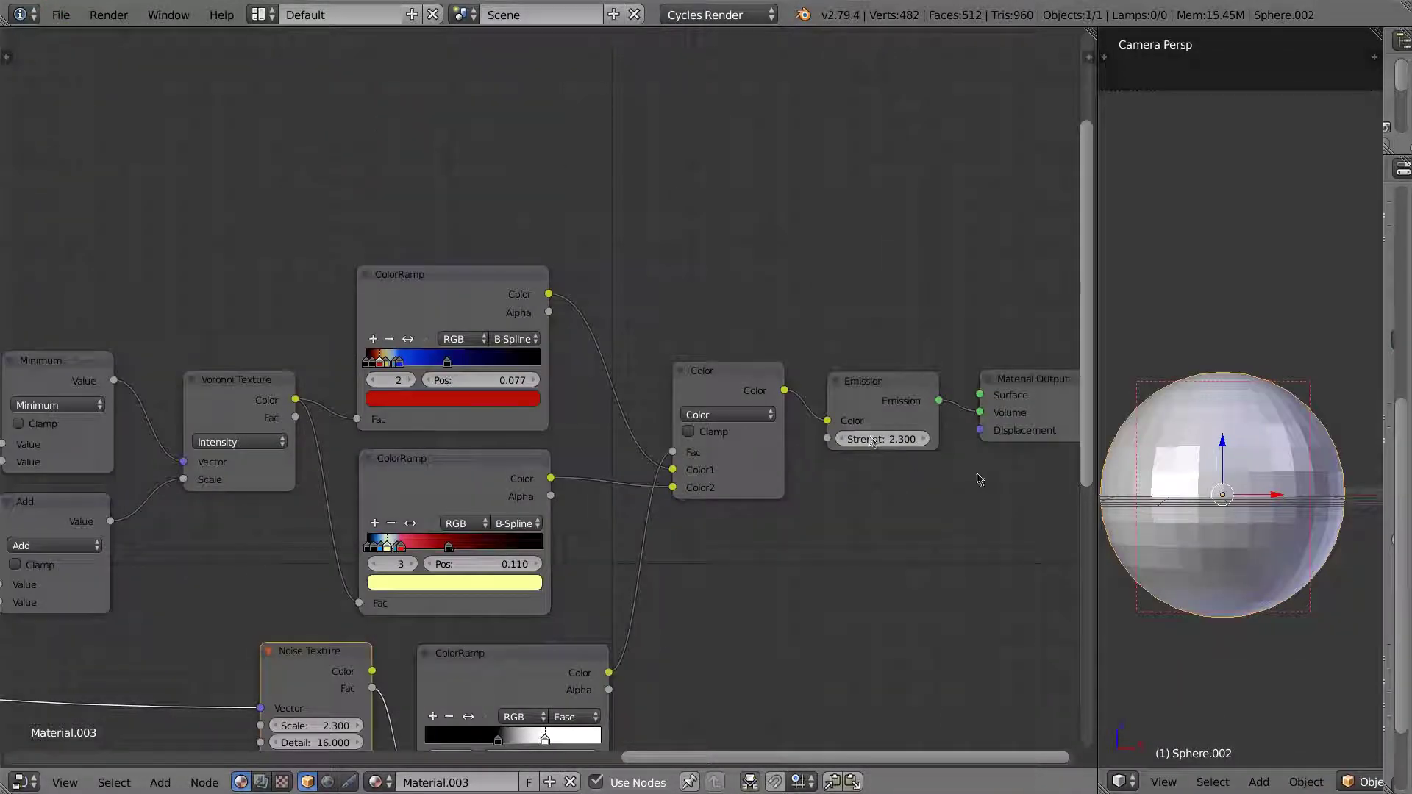
Switch the 3D viewport's shading to Rendered.
scroll(1317, 784, down, 5)
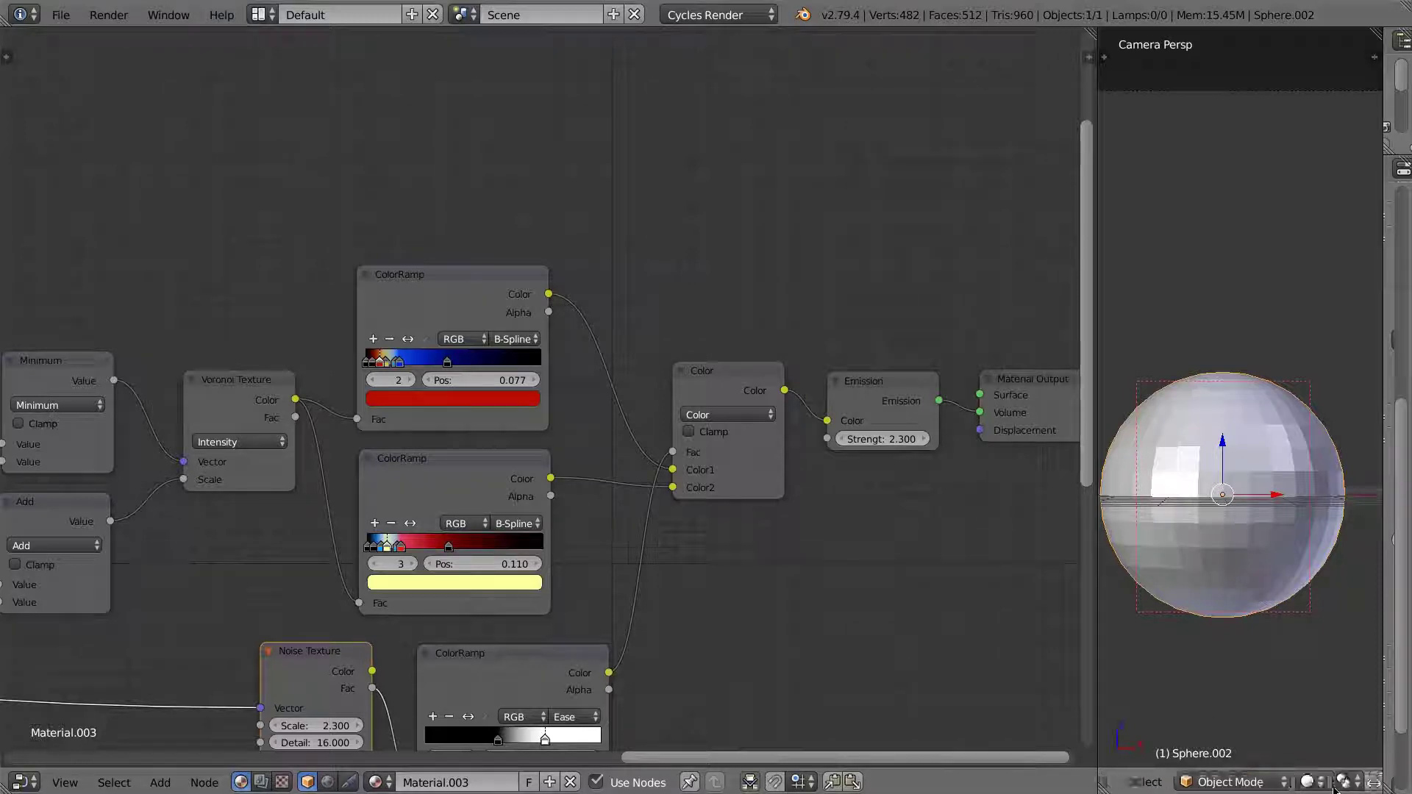
click(1283, 782)
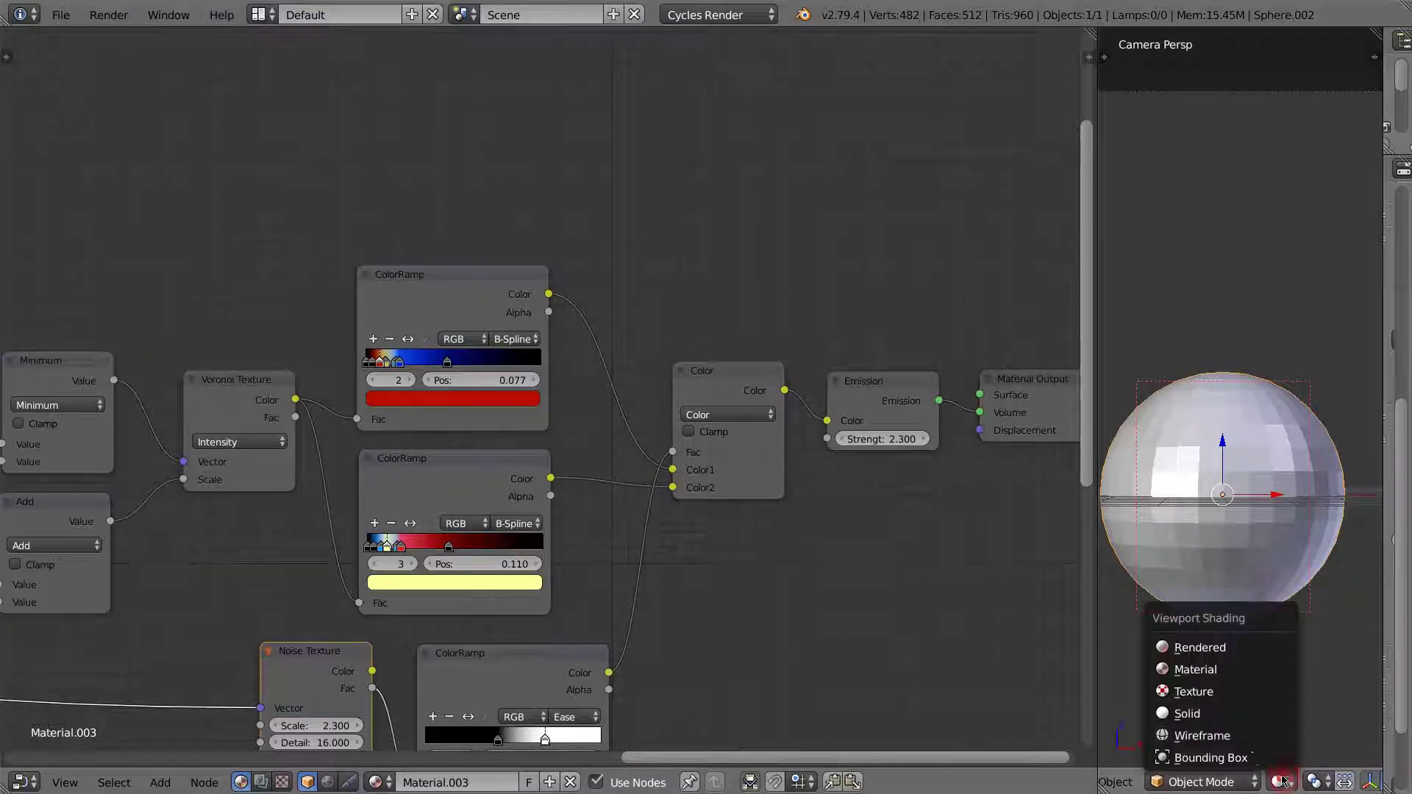
click(1212, 647)
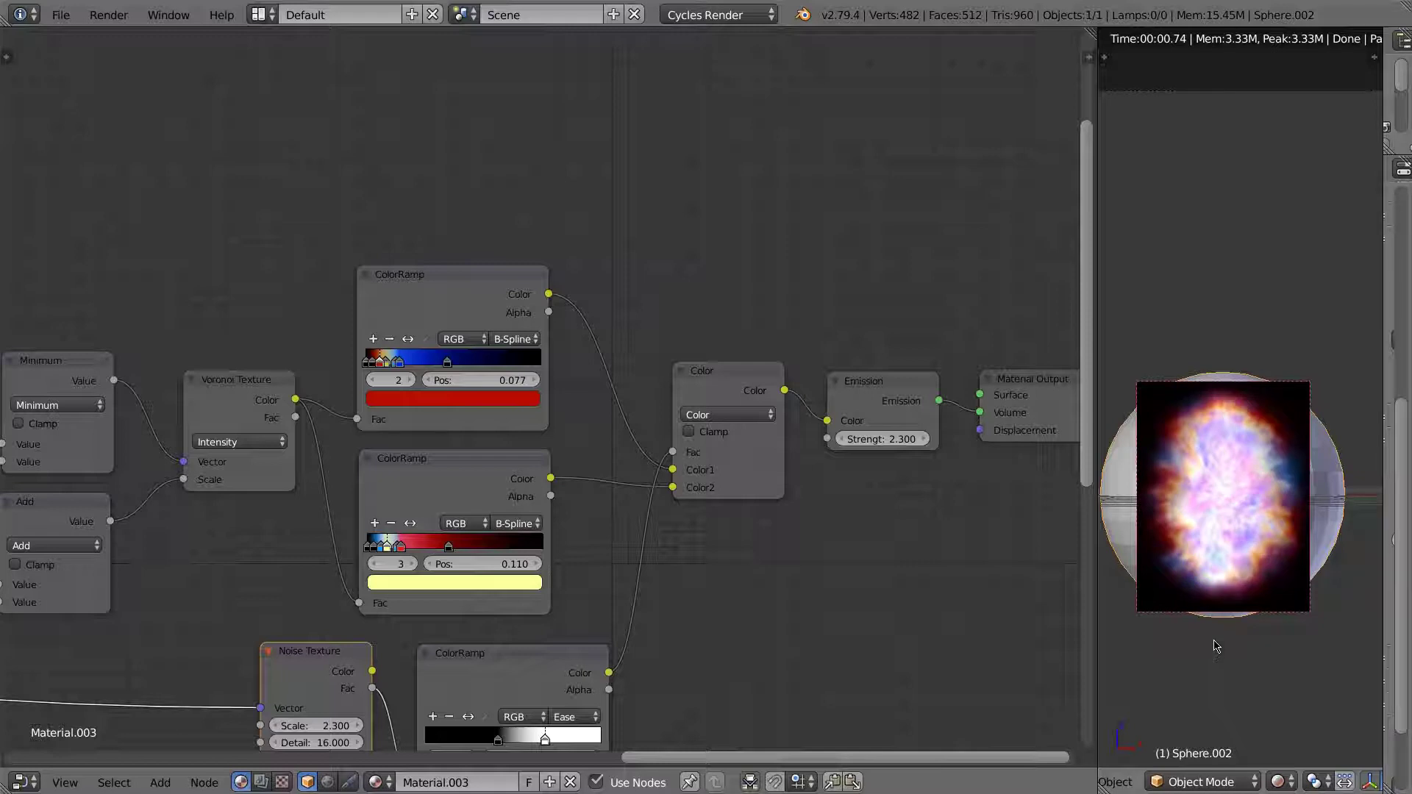